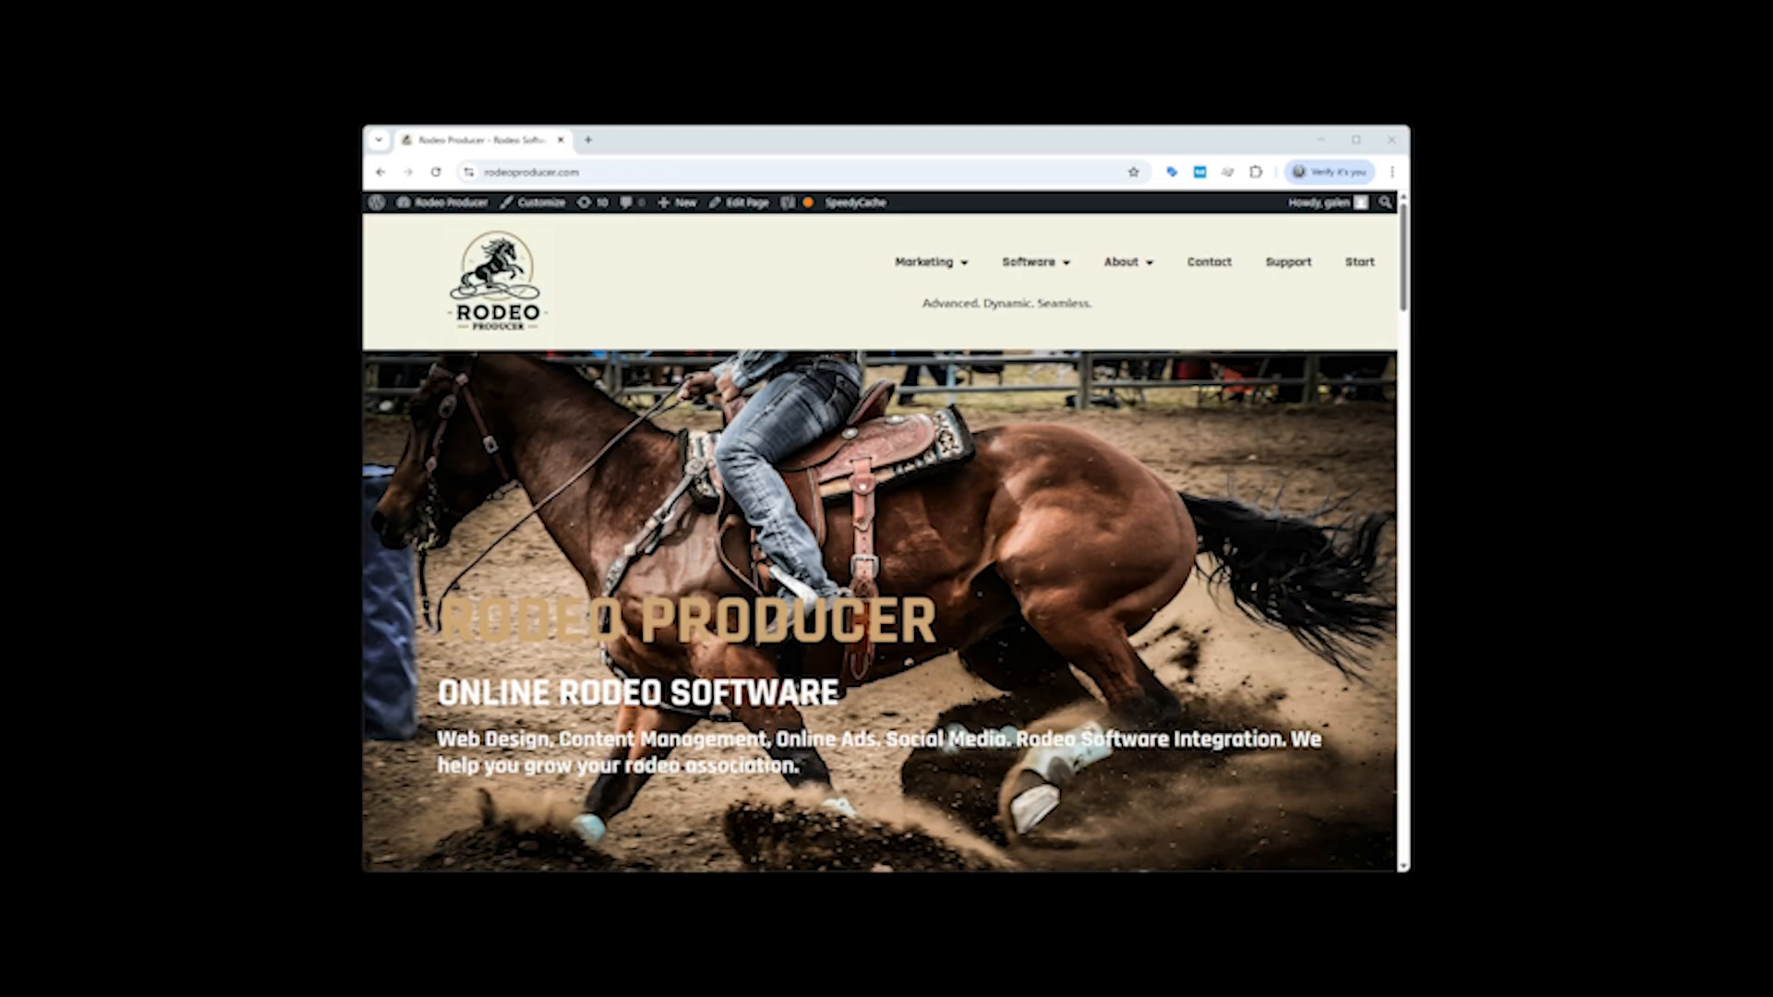
# Open the free trial setup form for a new Rodeo Producer account and look over its fields.
pyautogui.click(734, 308)
pyautogui.click(1363, 275)
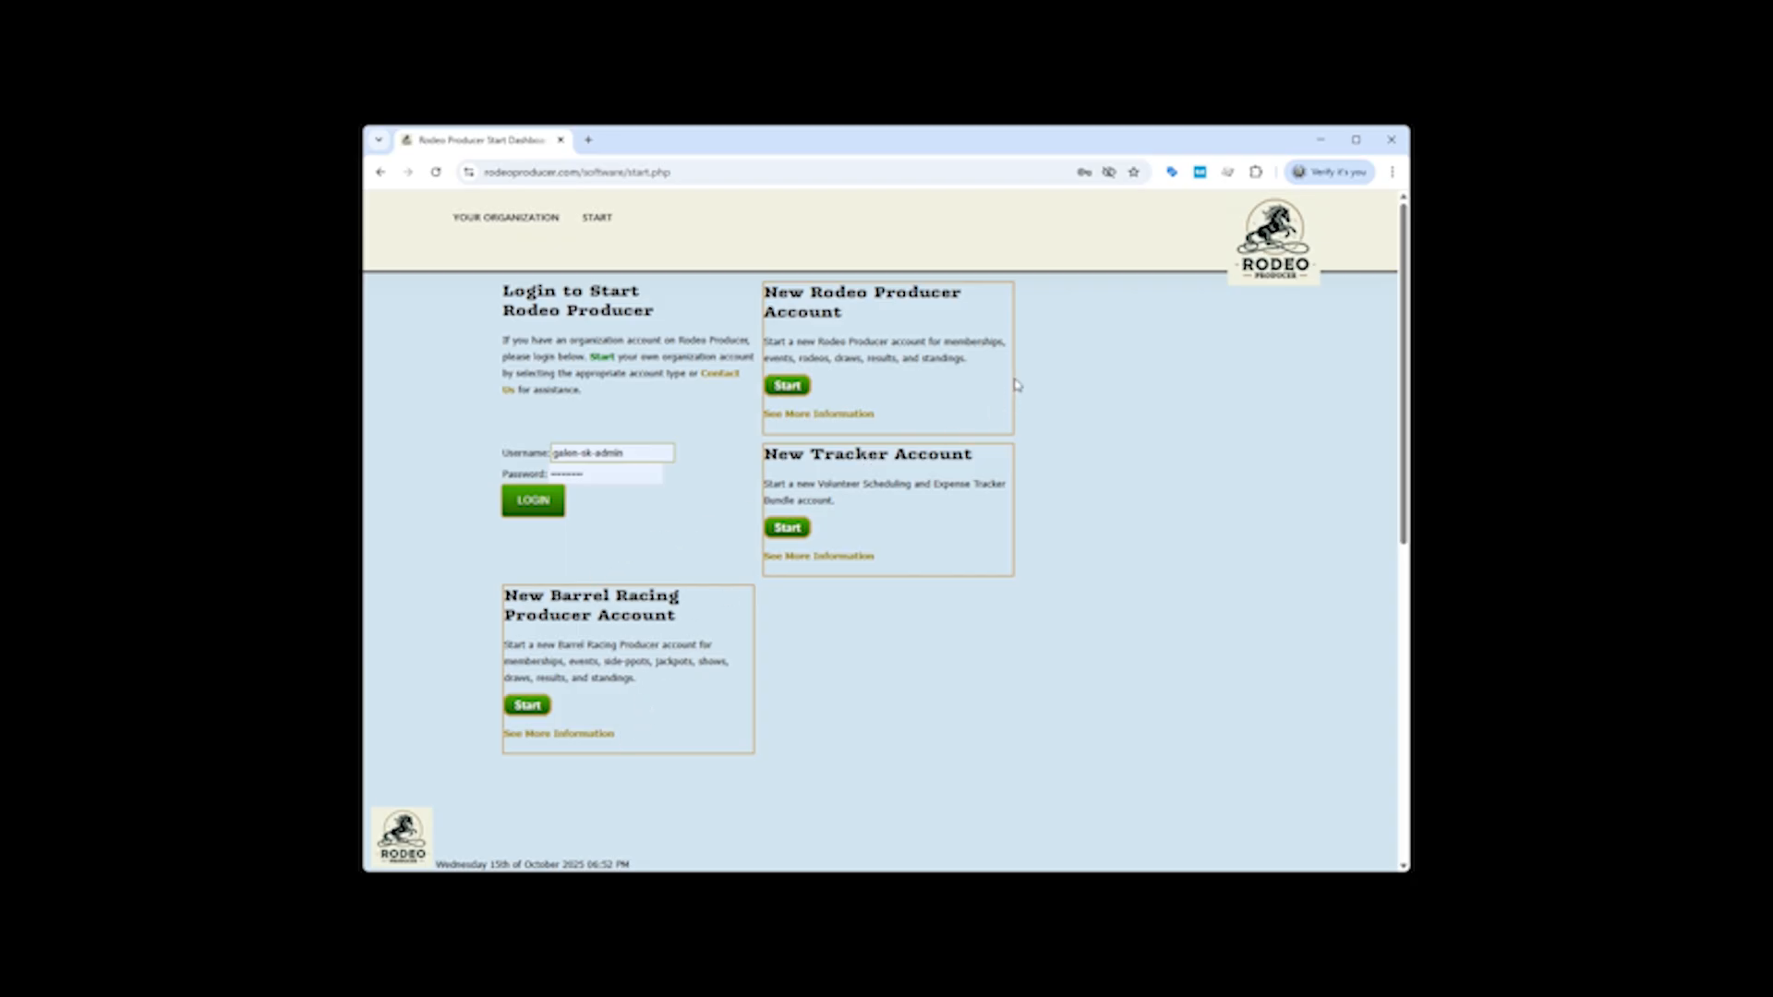
pyautogui.click(786, 386)
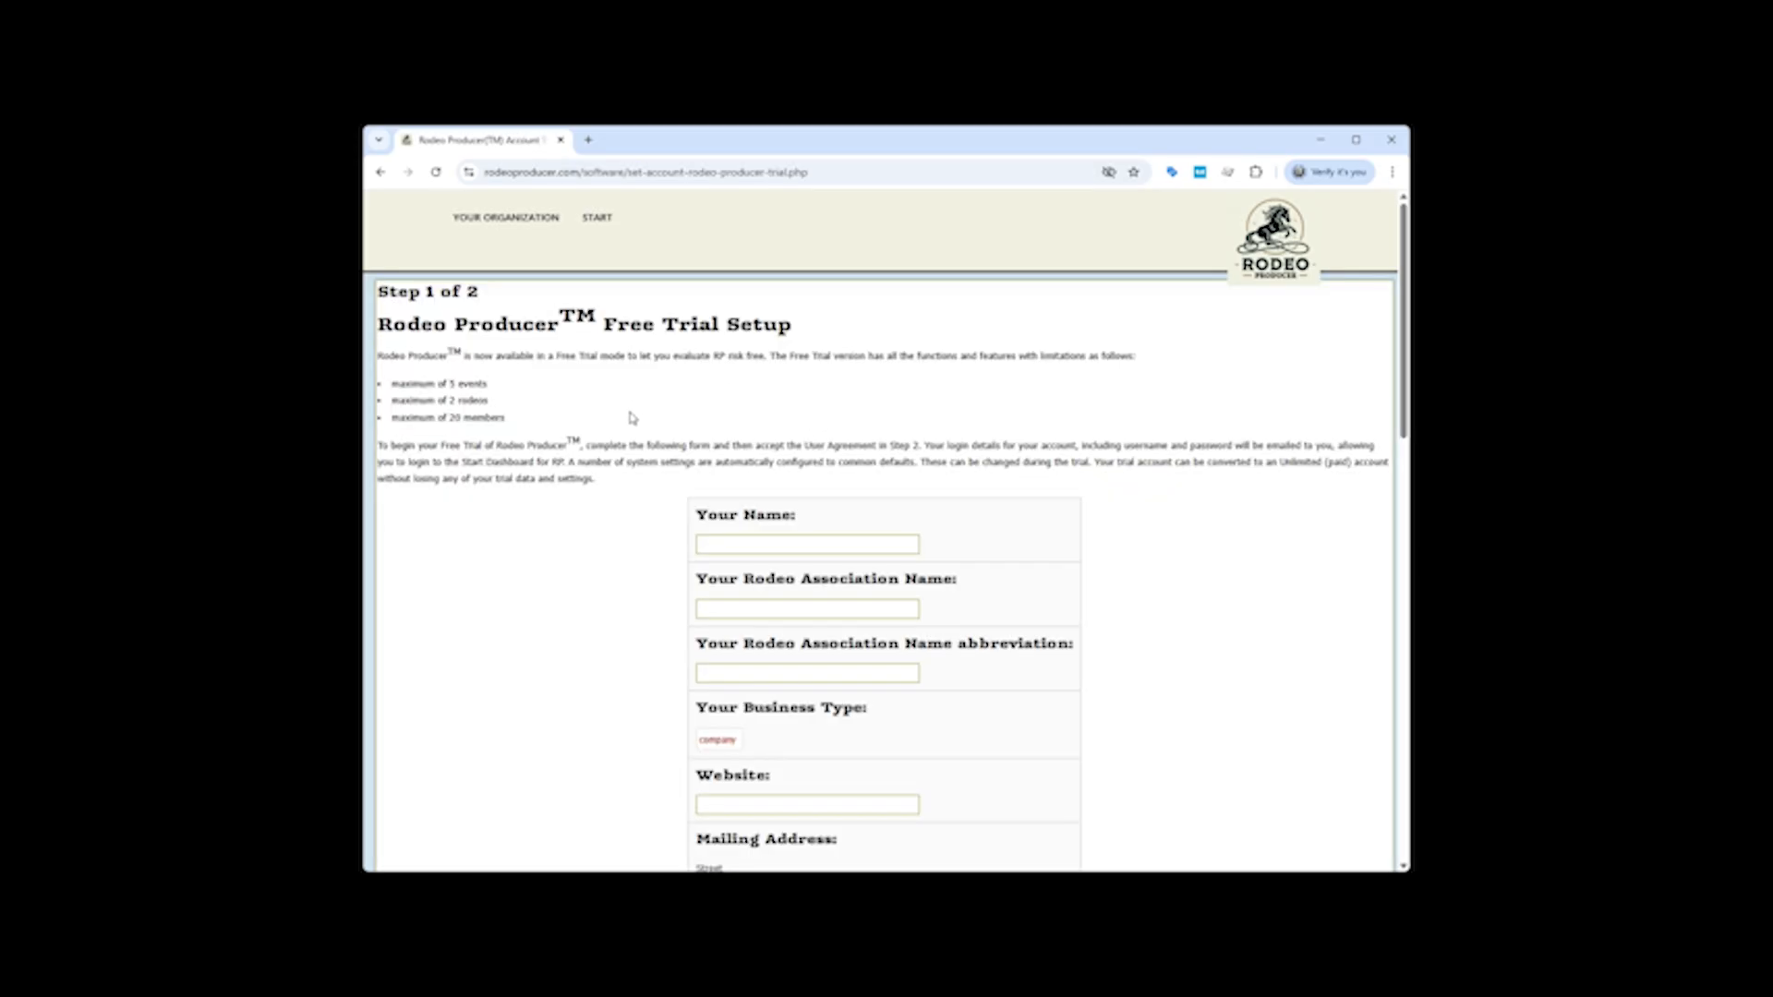
pyautogui.scroll(-7, 641, 449)
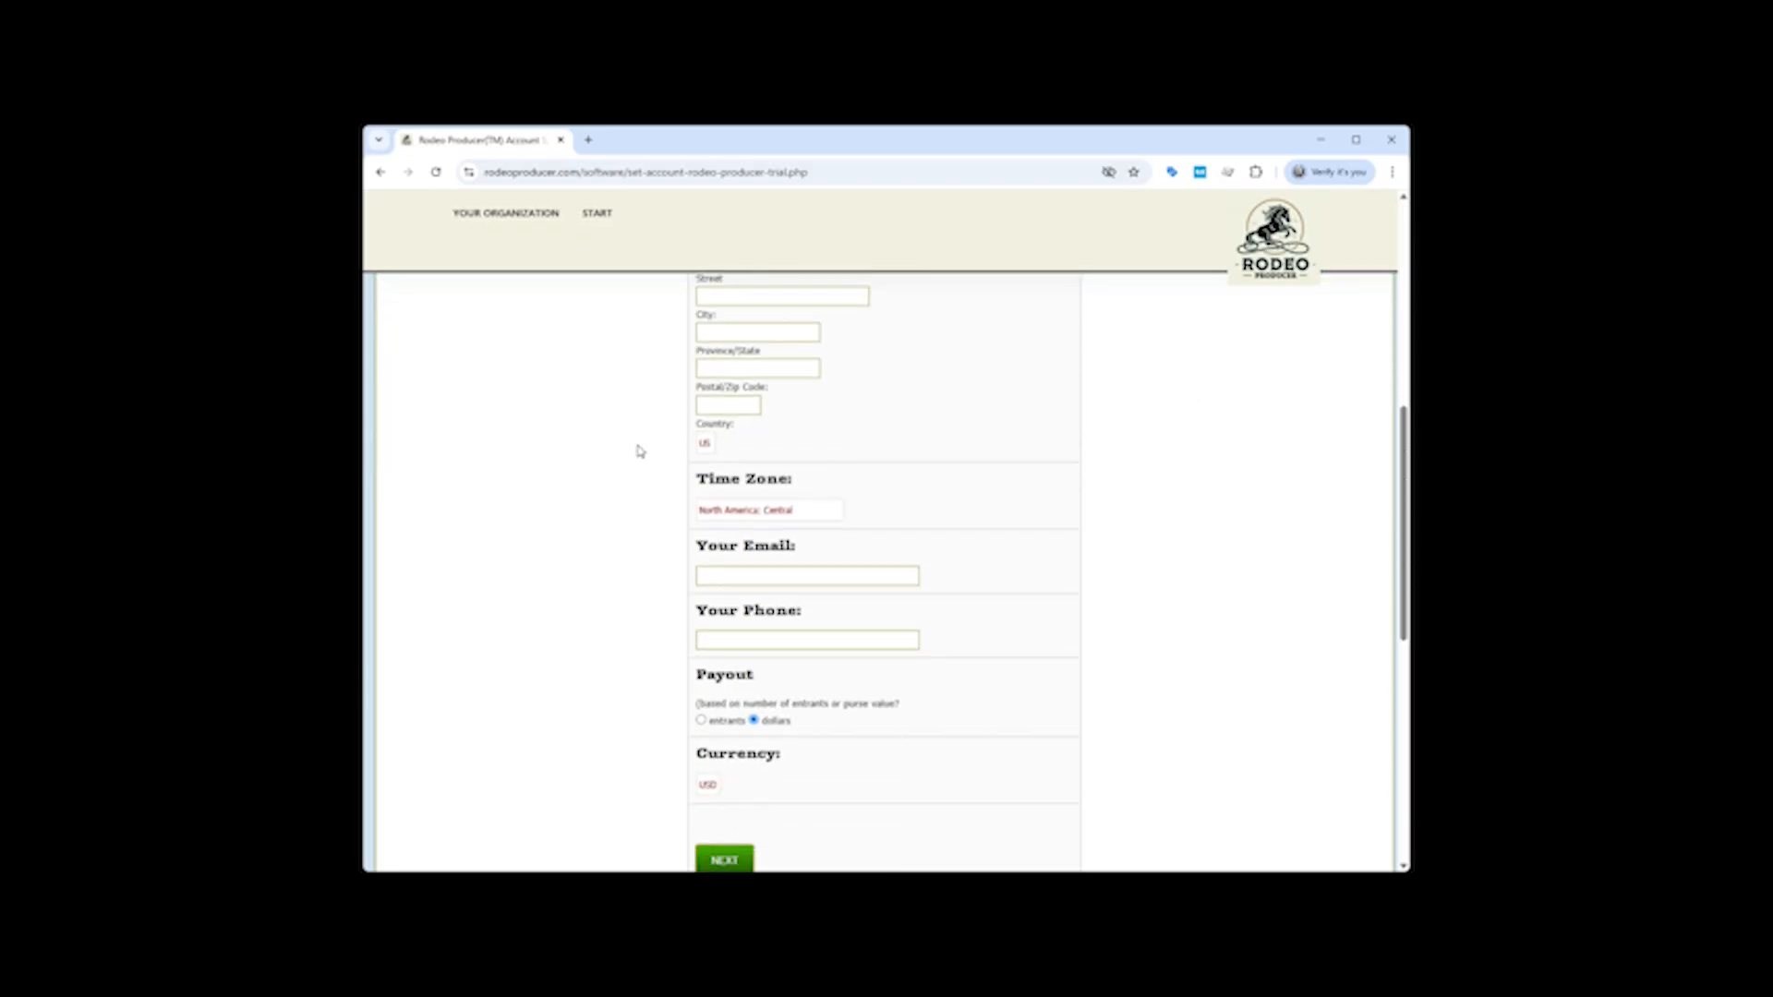
pyautogui.scroll(7, 605, 474)
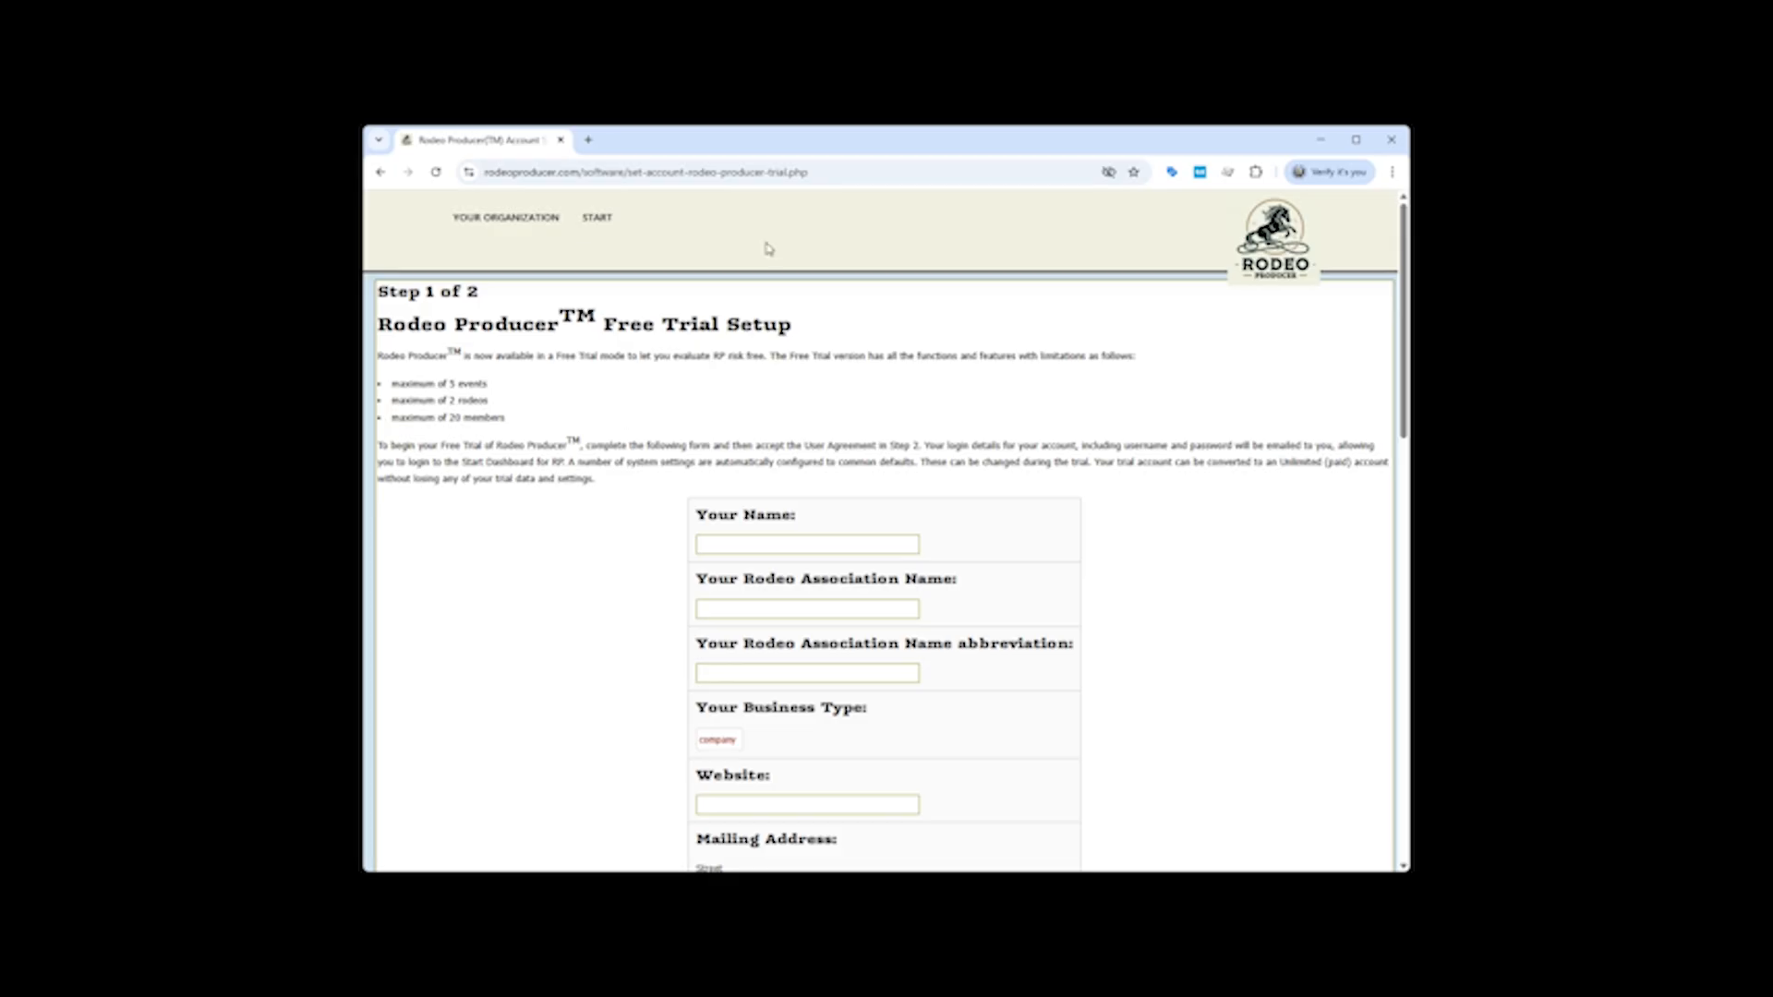
# Return to the start page, log in with the prefilled admin account, and open the association's system settings.
pyautogui.click(597, 222)
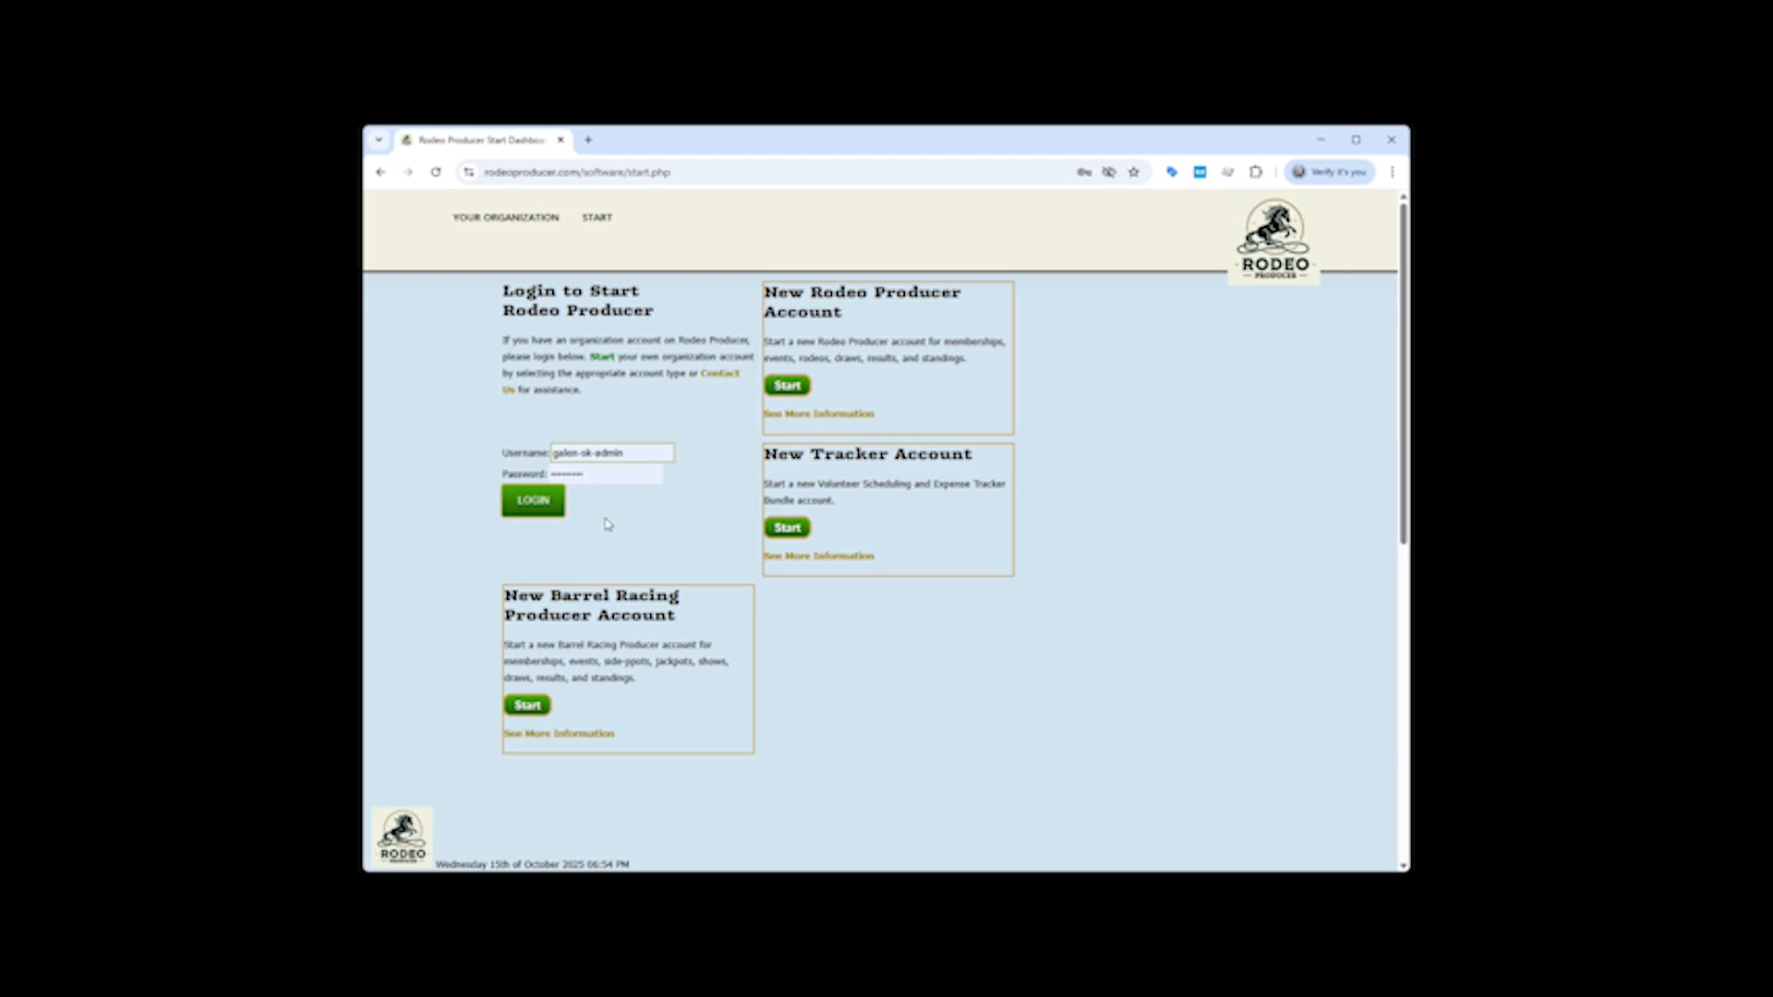
pyautogui.click(536, 501)
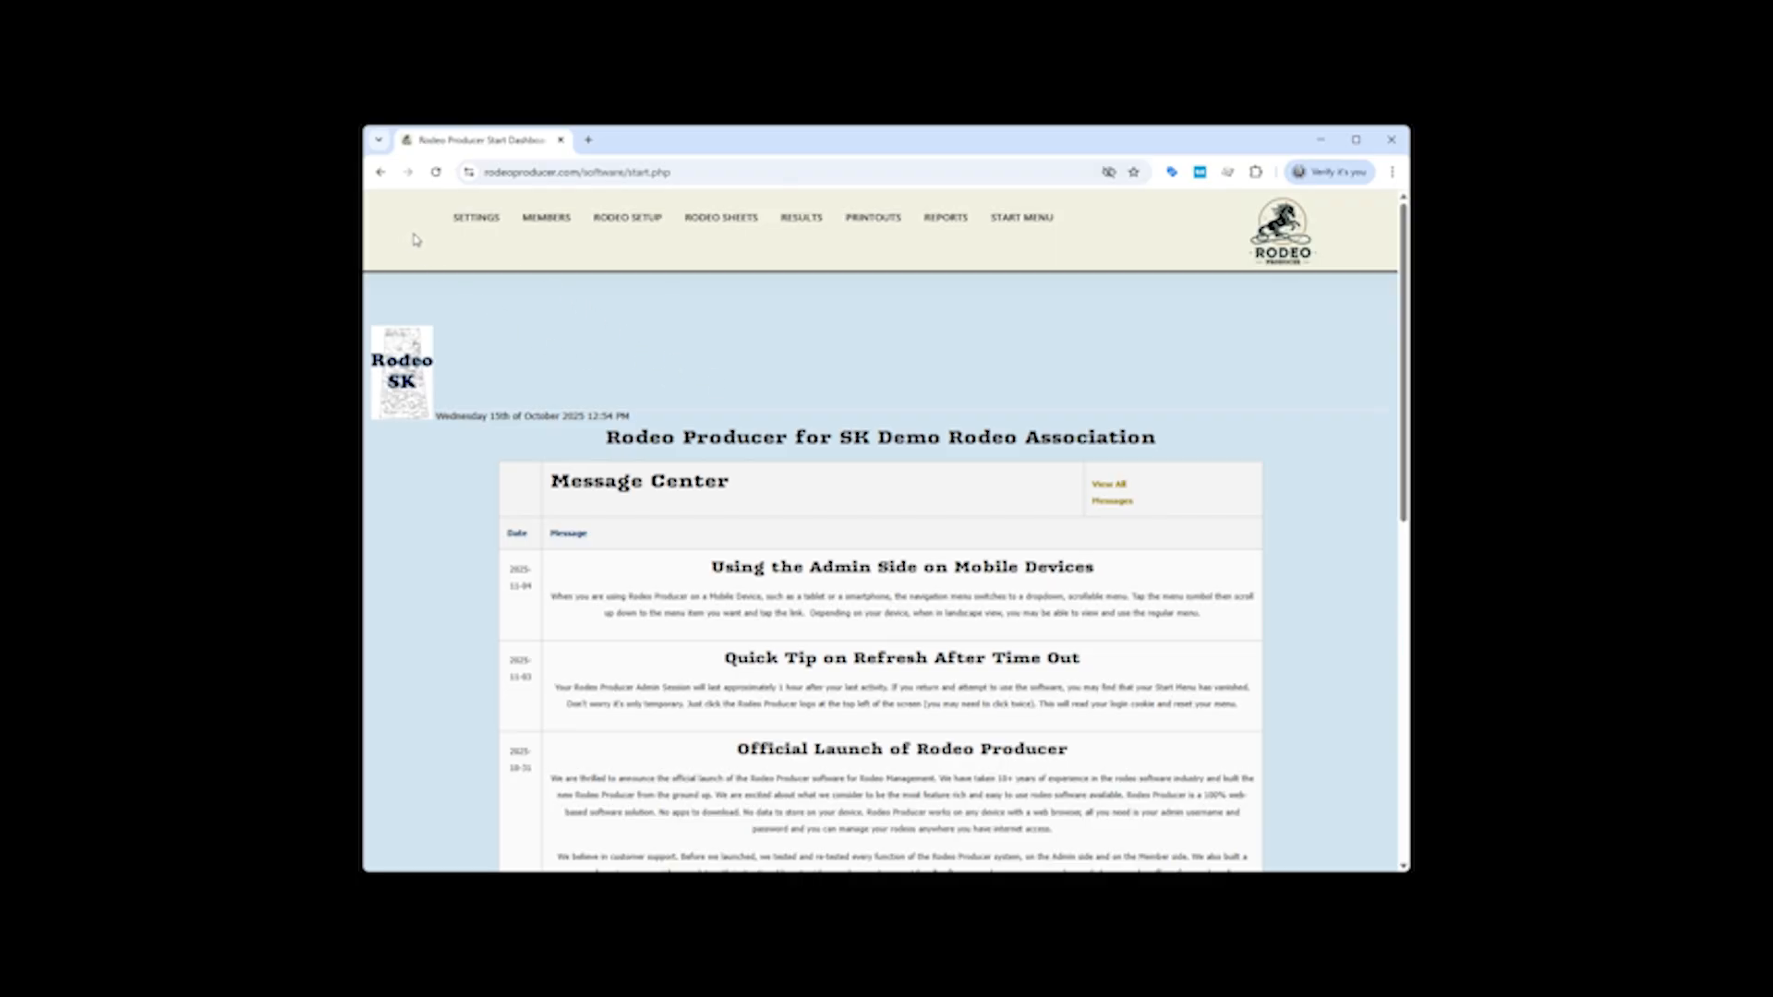
pyautogui.moveTo(806, 229)
pyautogui.moveTo(475, 228)
pyautogui.click(480, 269)
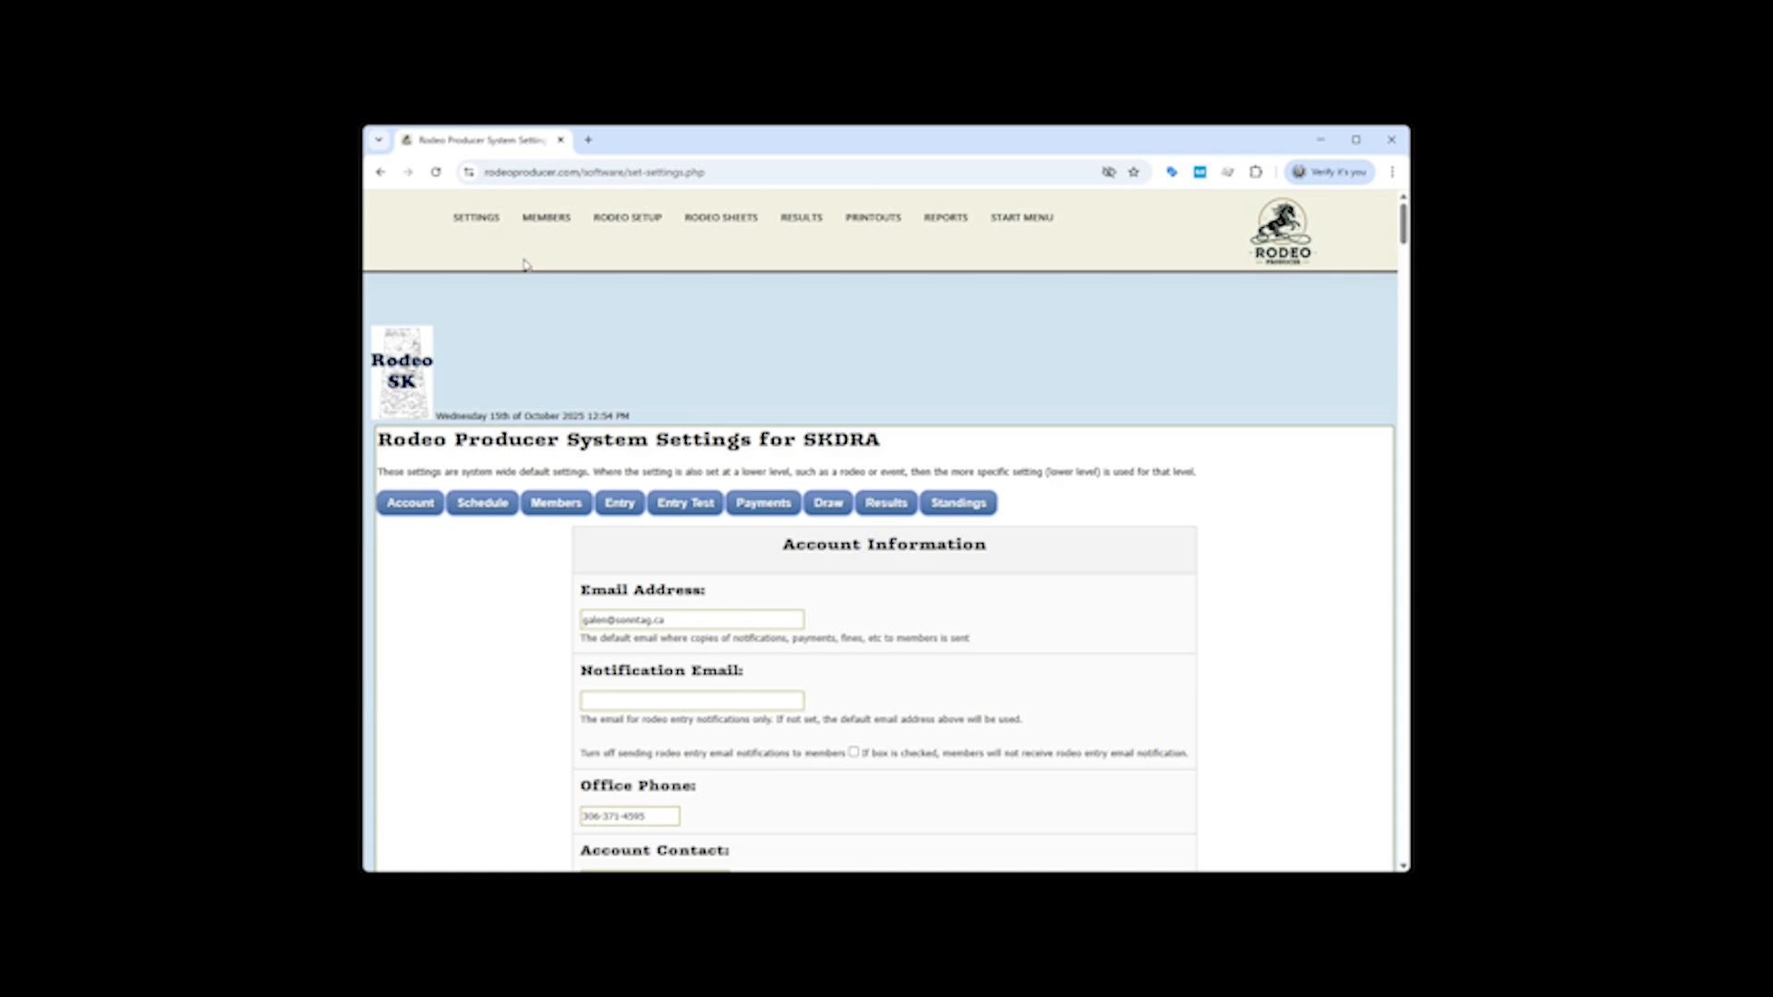
# Open the rodeo events list and bring up the Senior Barrel Racing event for editing.
pyautogui.moveTo(611, 229)
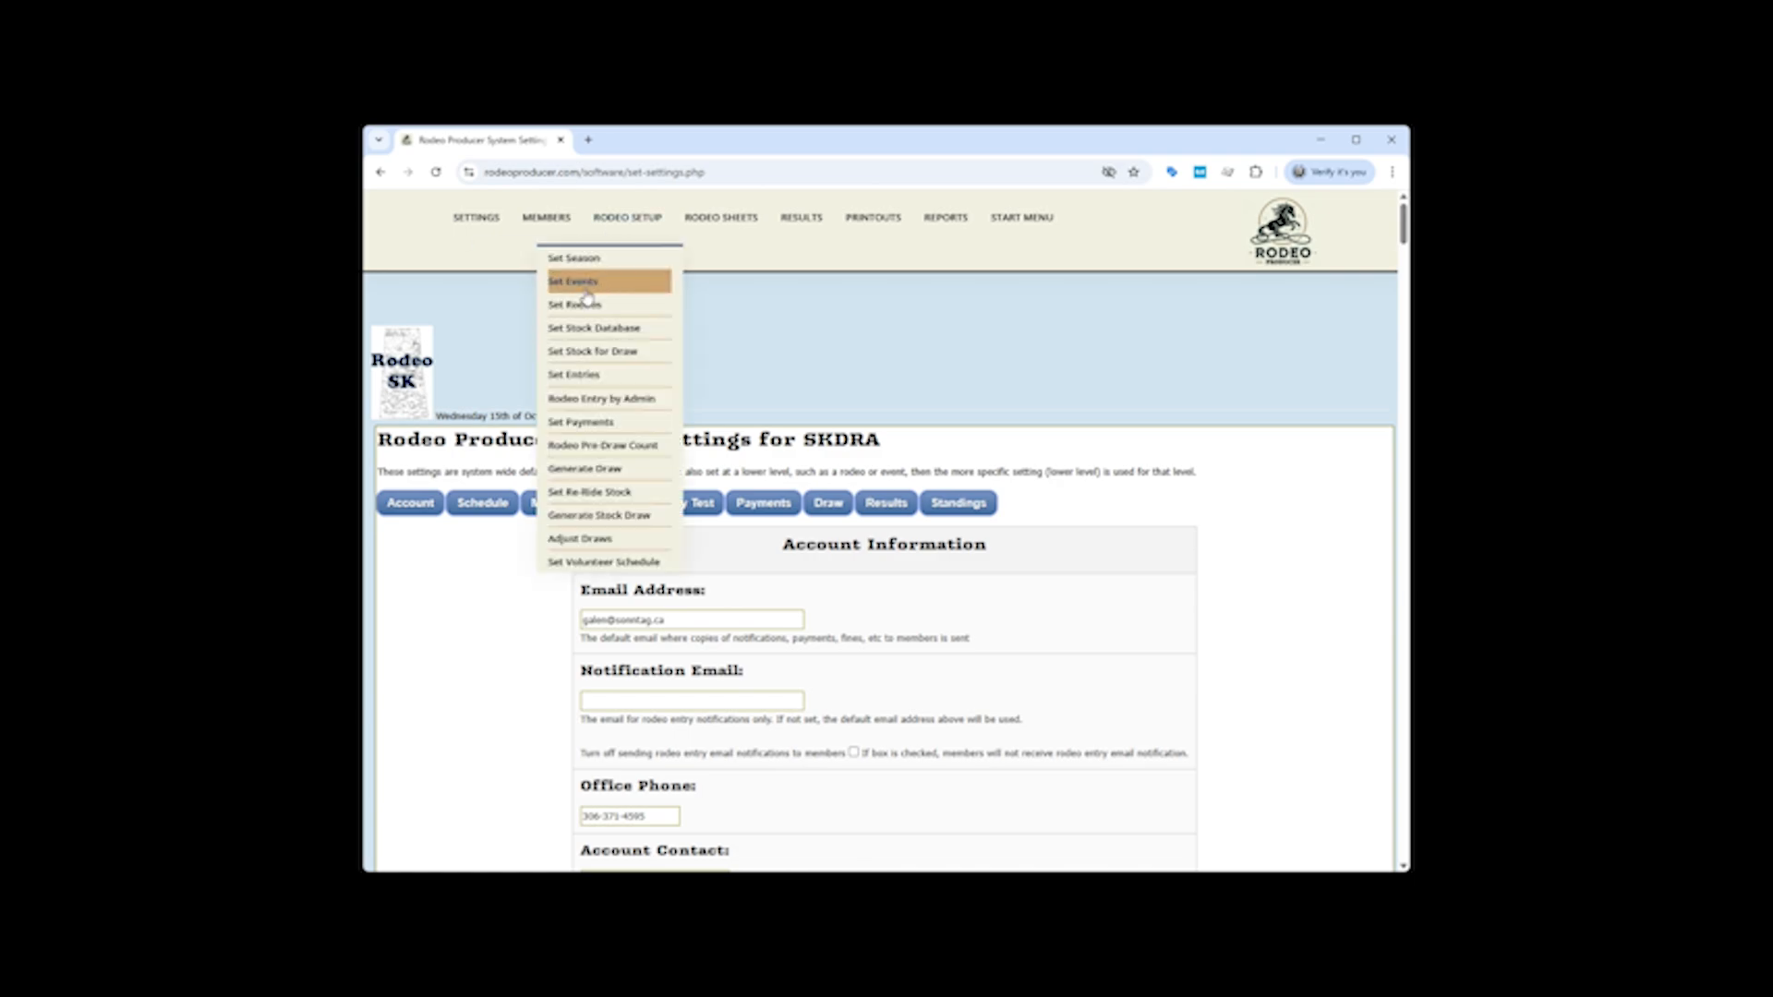
pyautogui.click(582, 283)
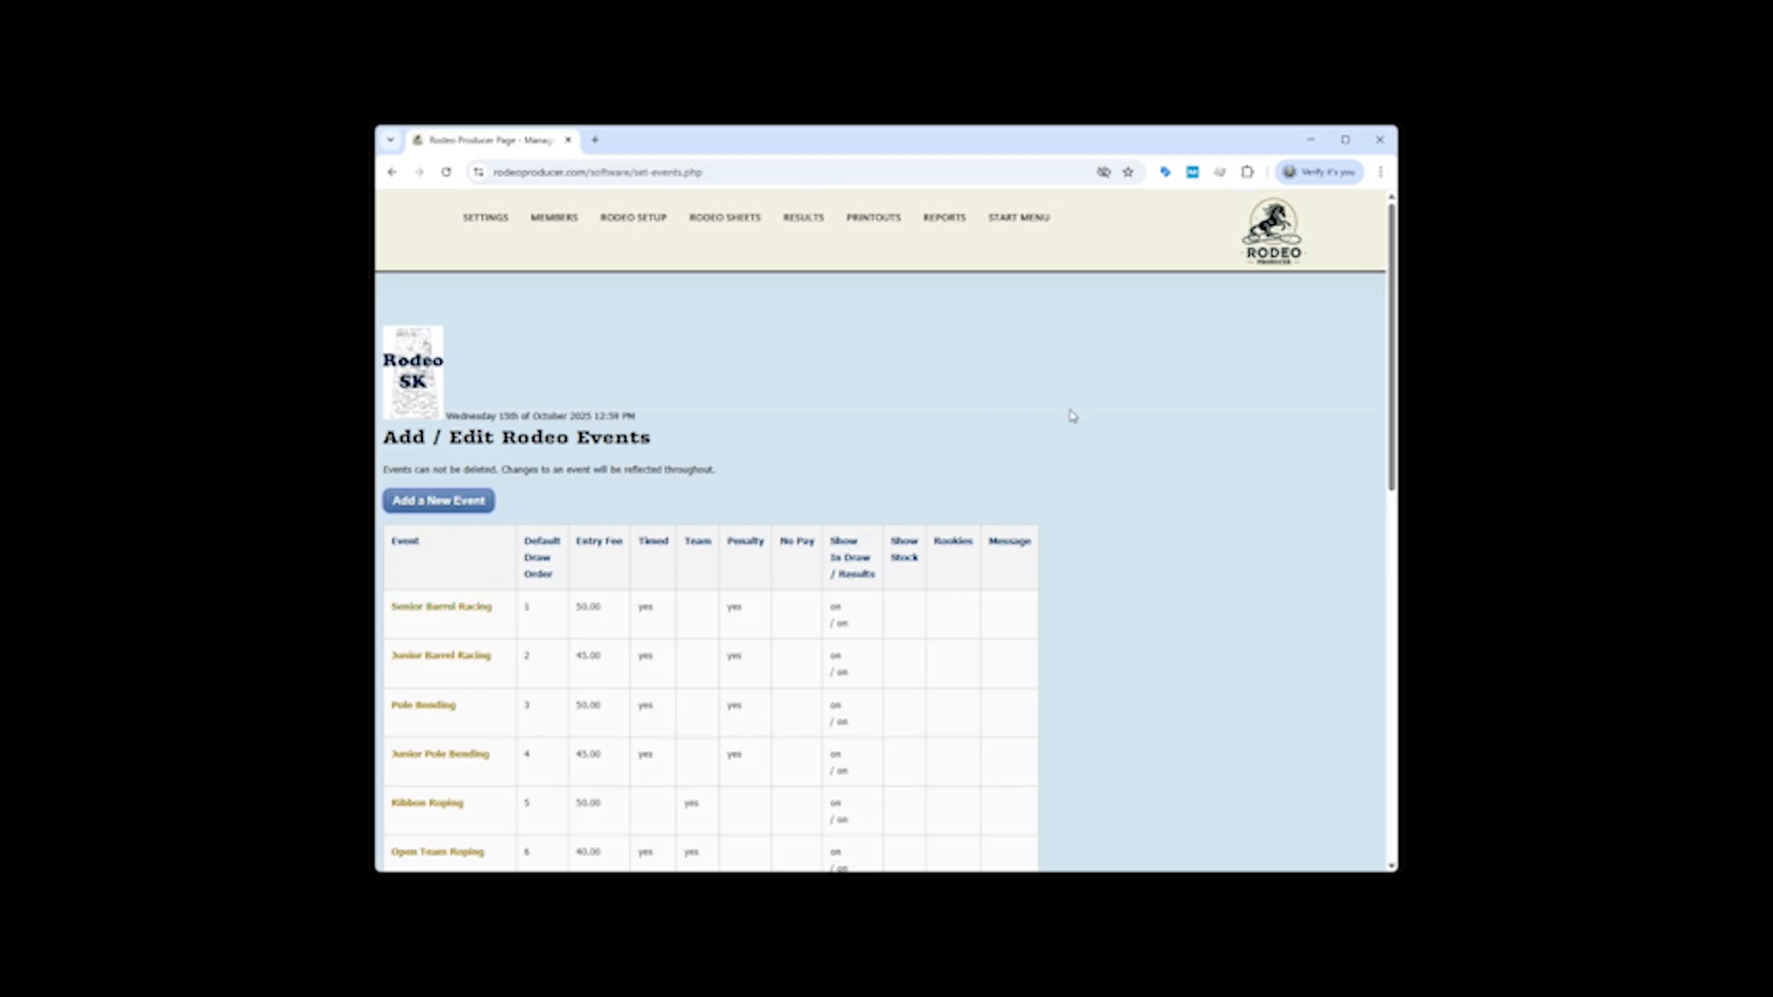
pyautogui.scroll(-2, 1072, 416)
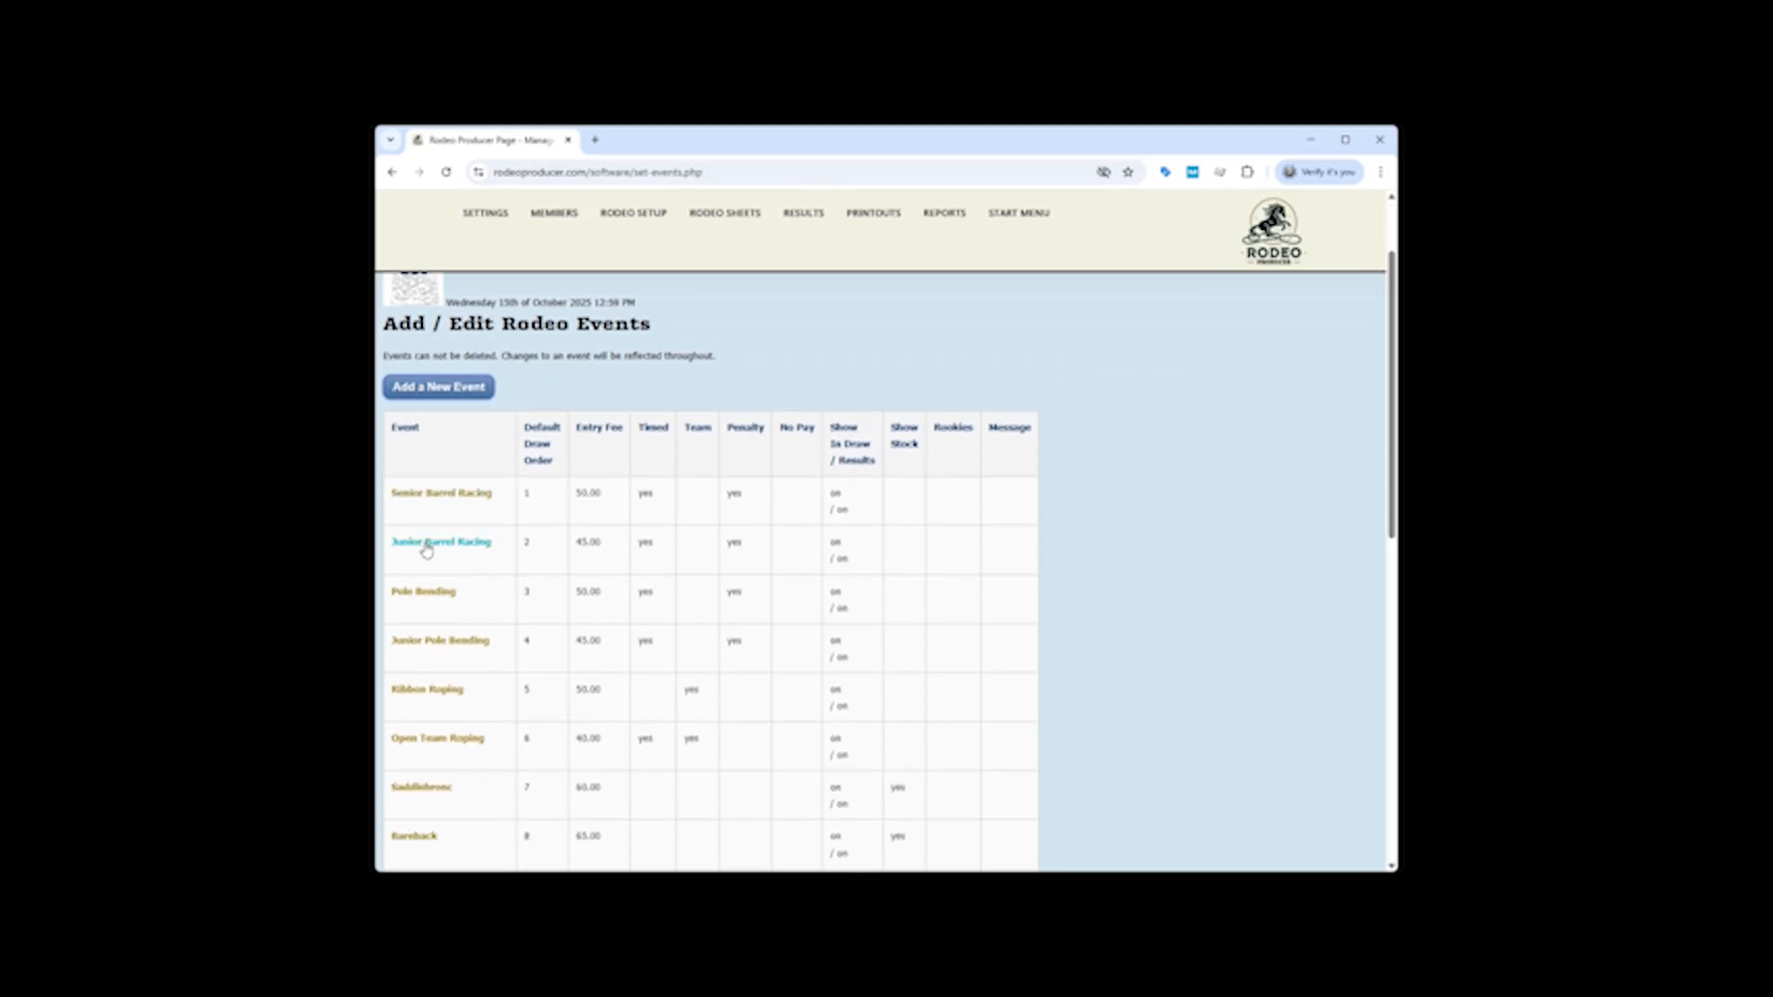
pyautogui.click(447, 492)
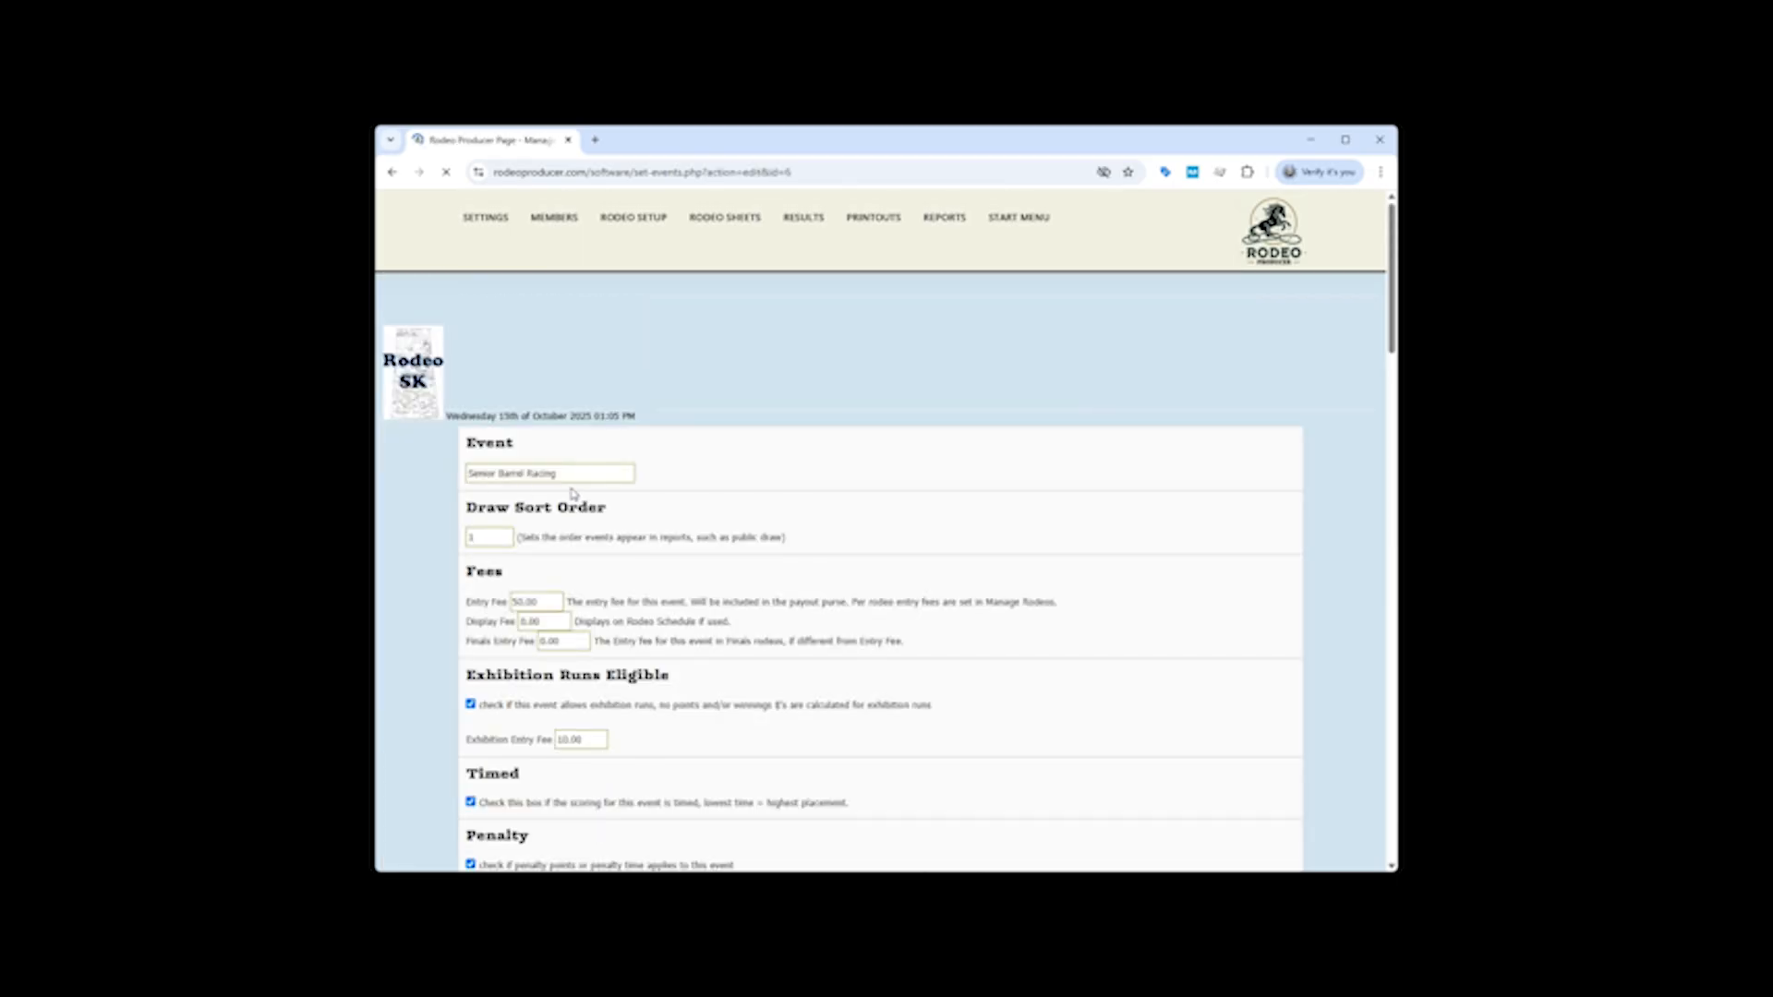
# Examine the Senior Barrel Racing event's fee, timing, penalty, team, draw and stock options, plus the events table below.
pyautogui.scroll(-5, 831, 480)
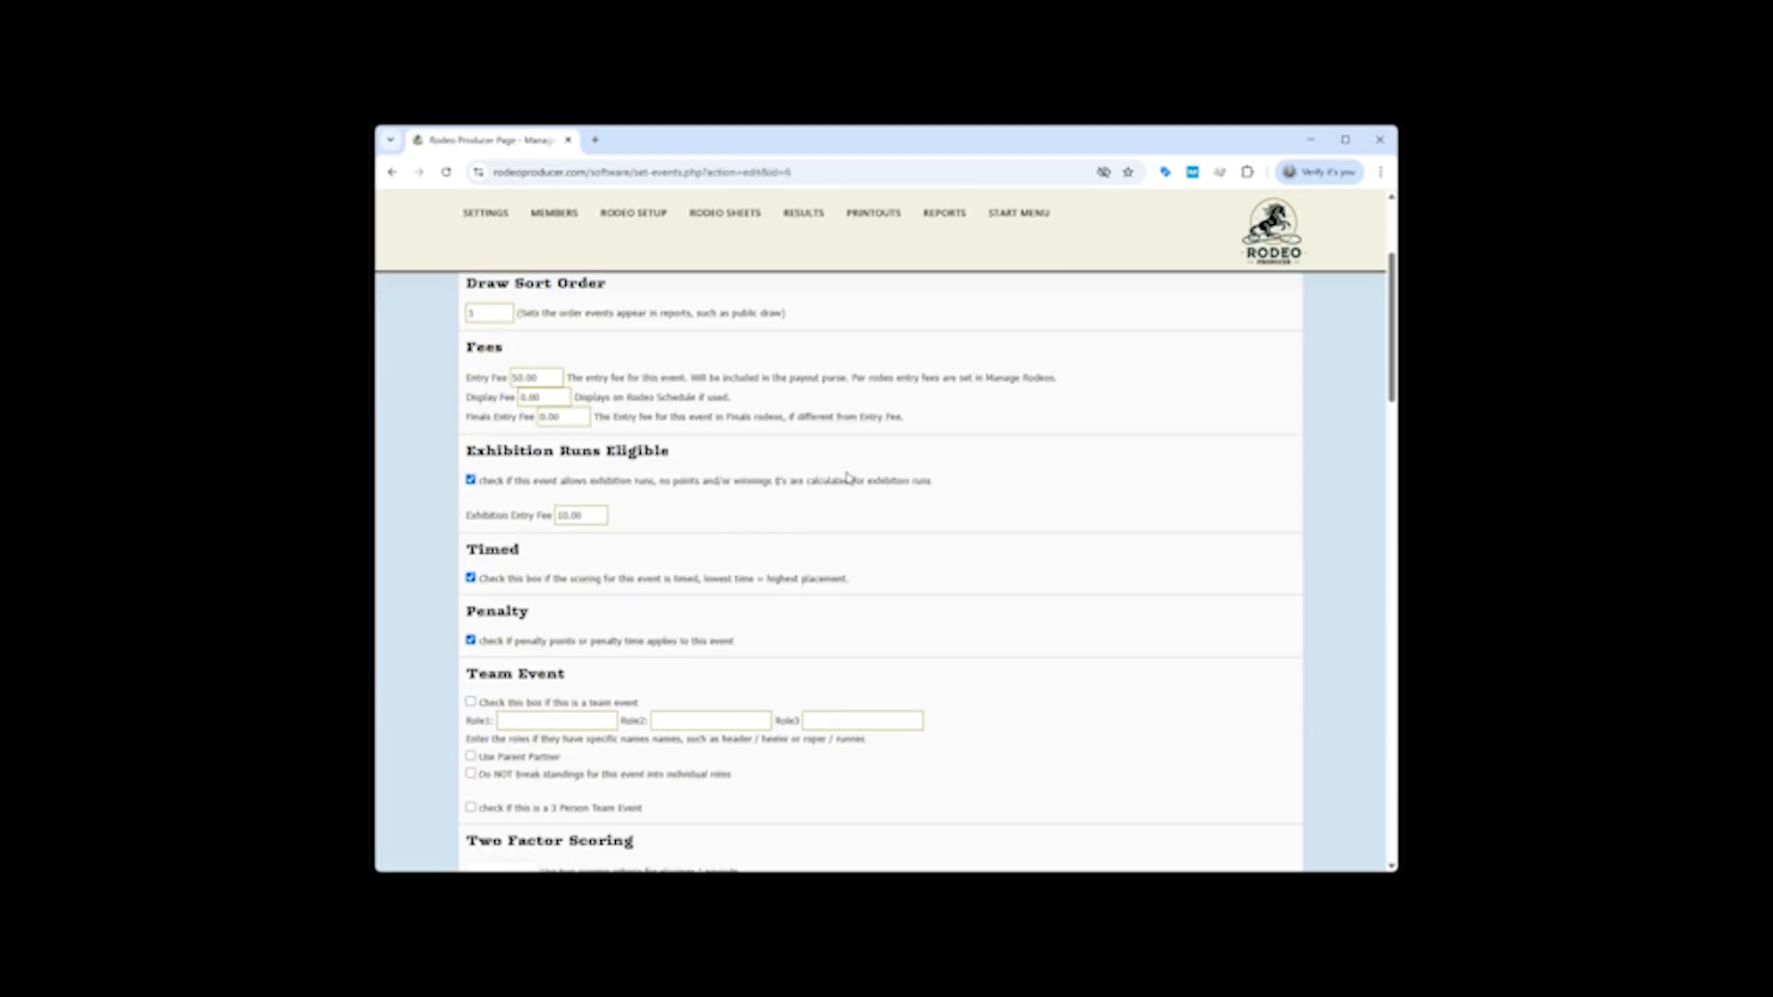
pyautogui.scroll(-2, 838, 441)
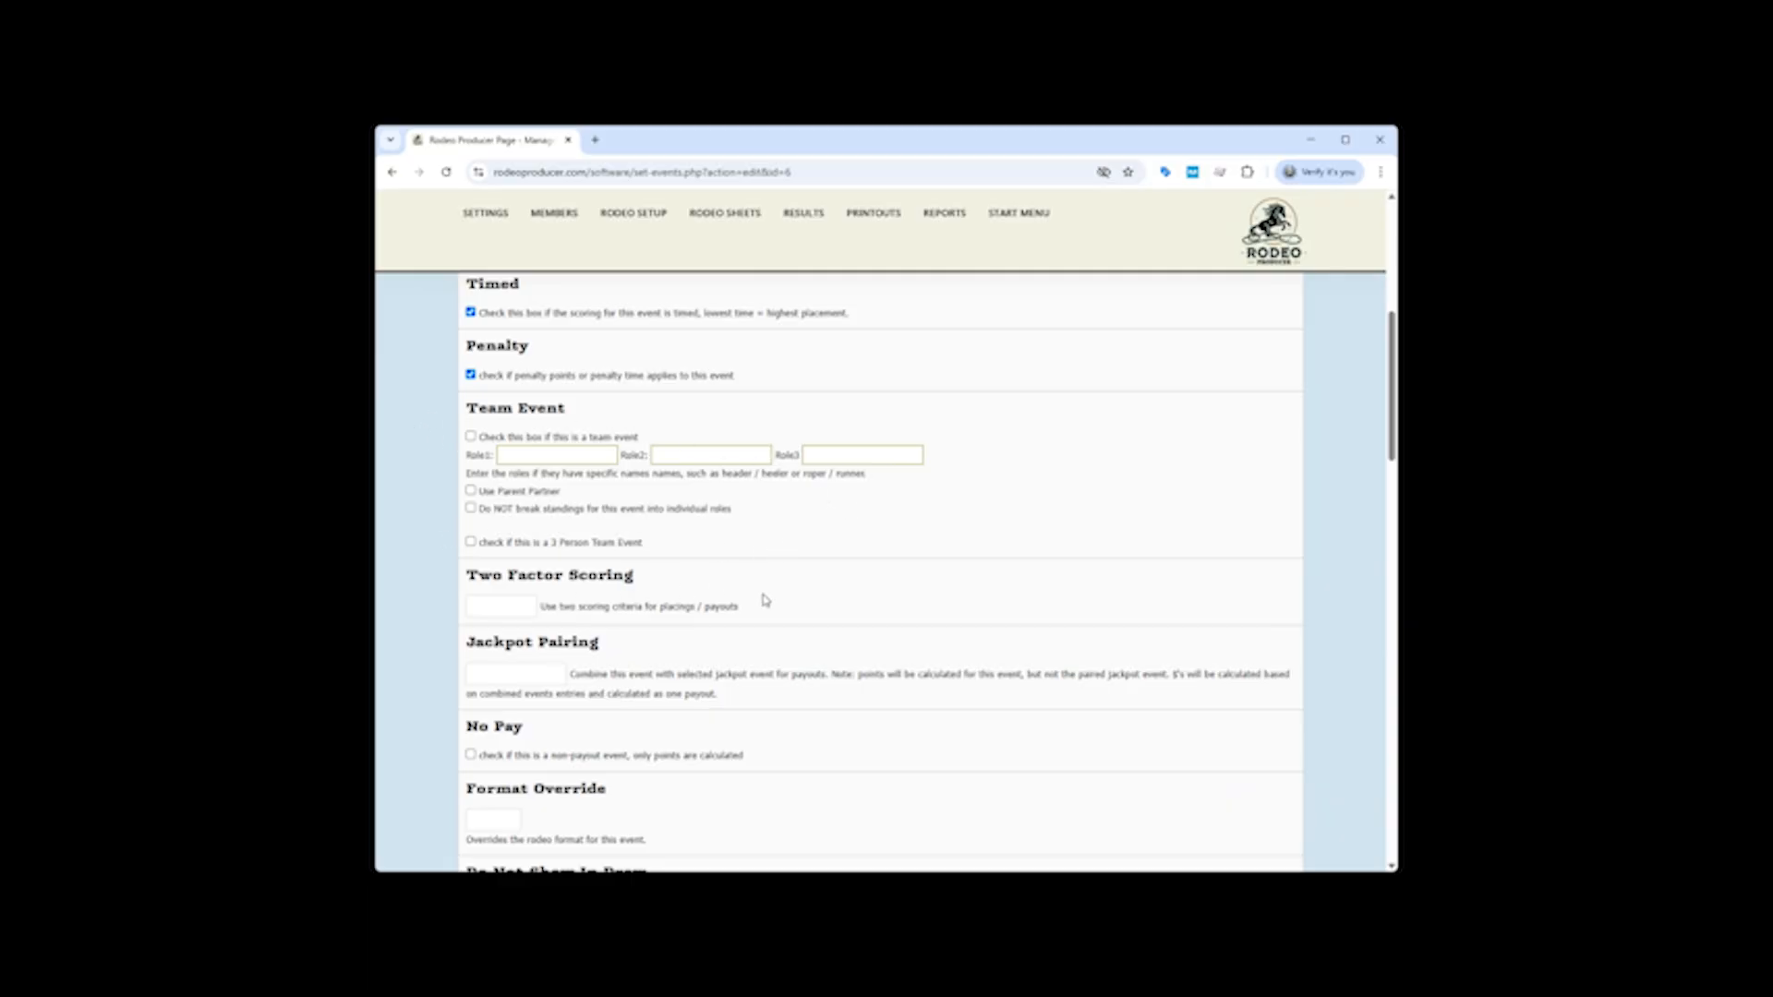
pyautogui.scroll(2, 767, 595)
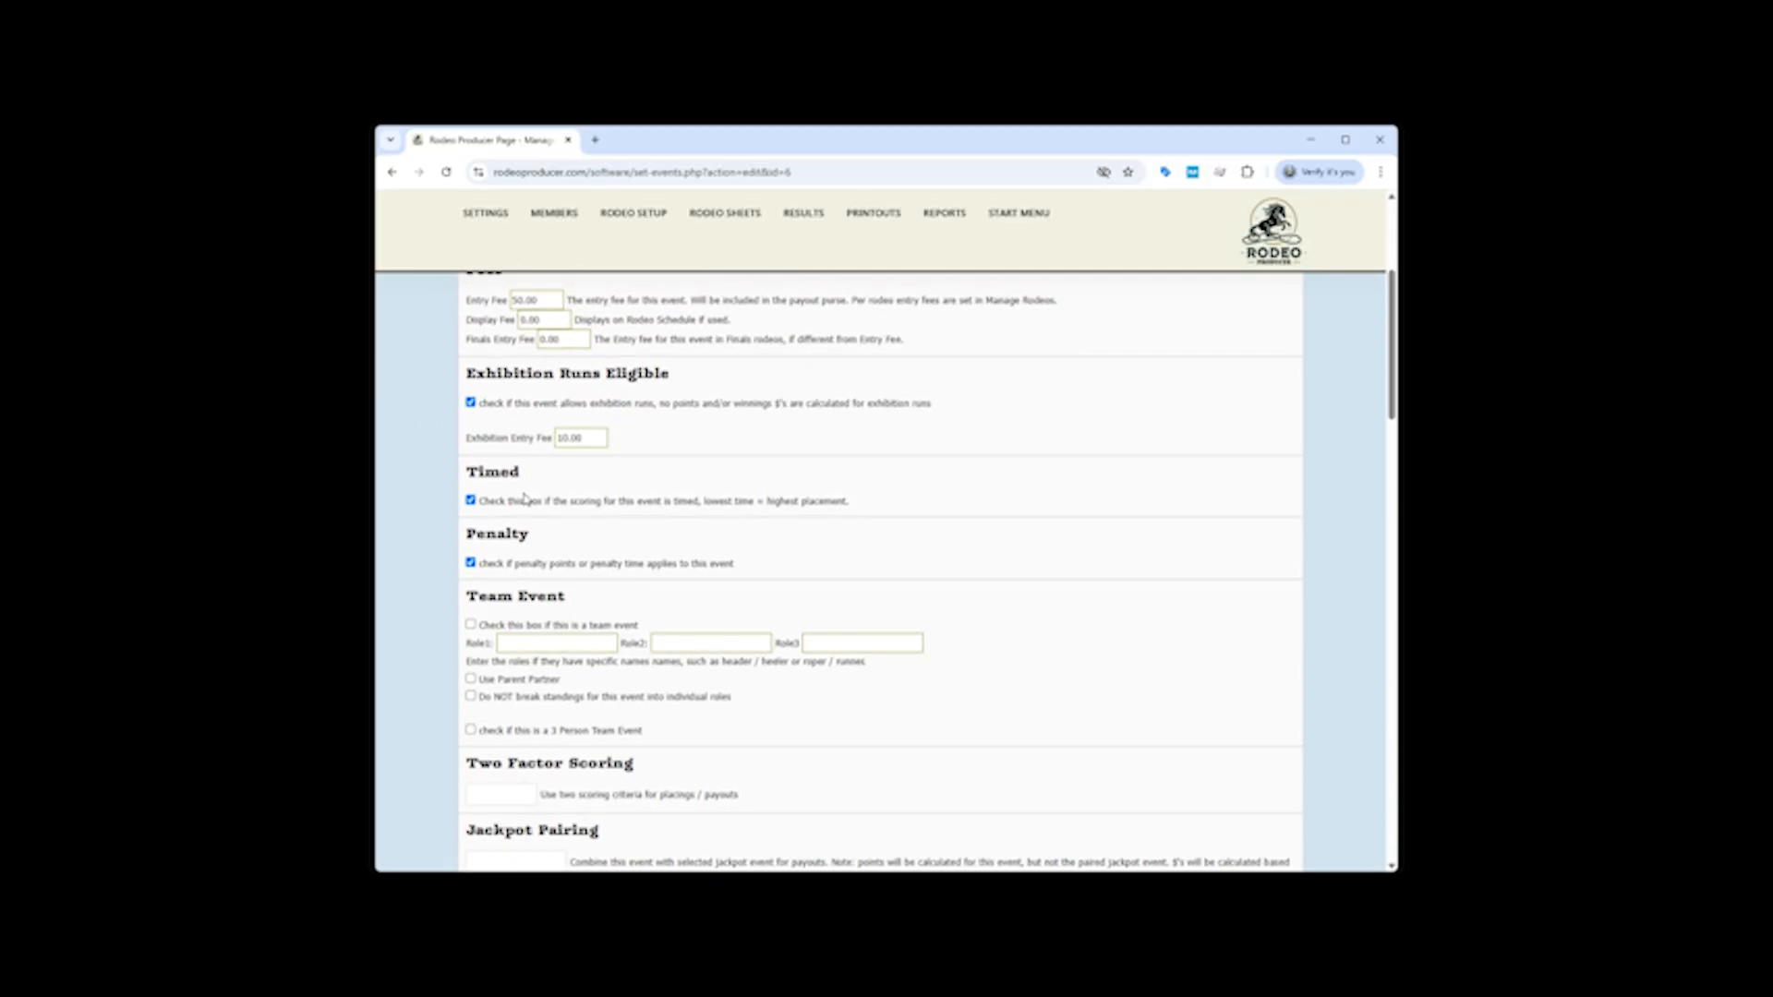
pyautogui.scroll(-1, 947, 495)
pyautogui.scroll(-7, 946, 495)
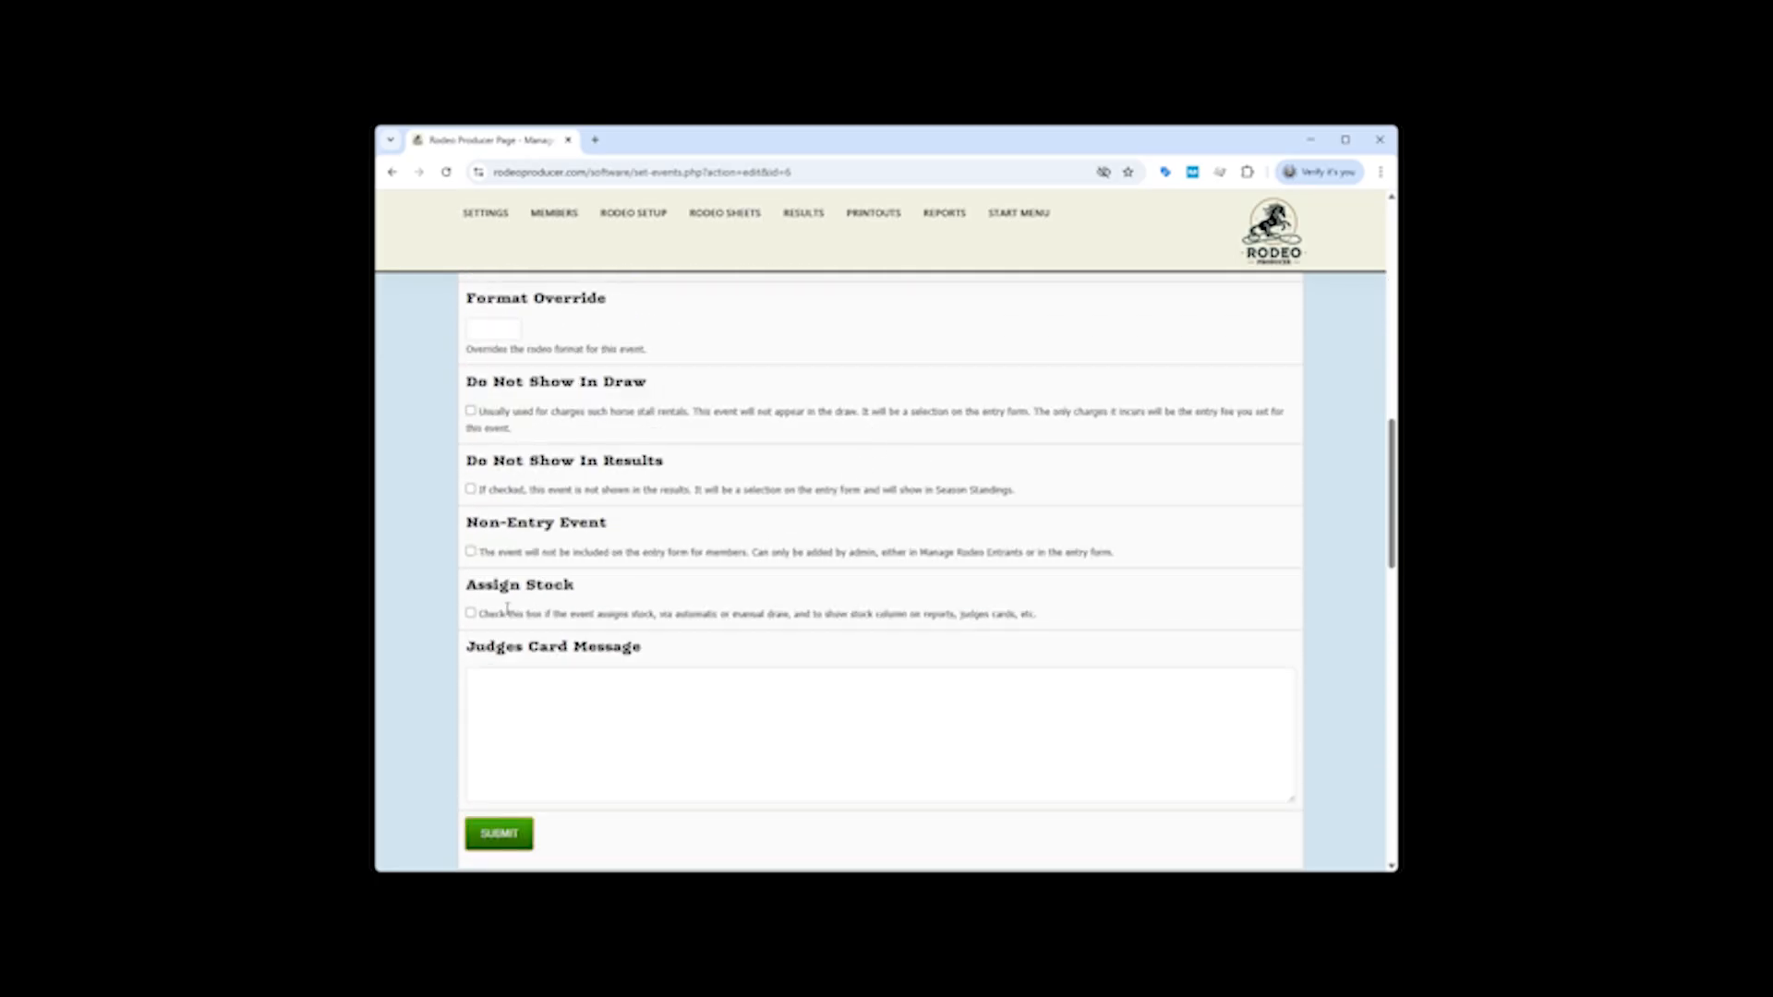
pyautogui.scroll(-1, 811, 511)
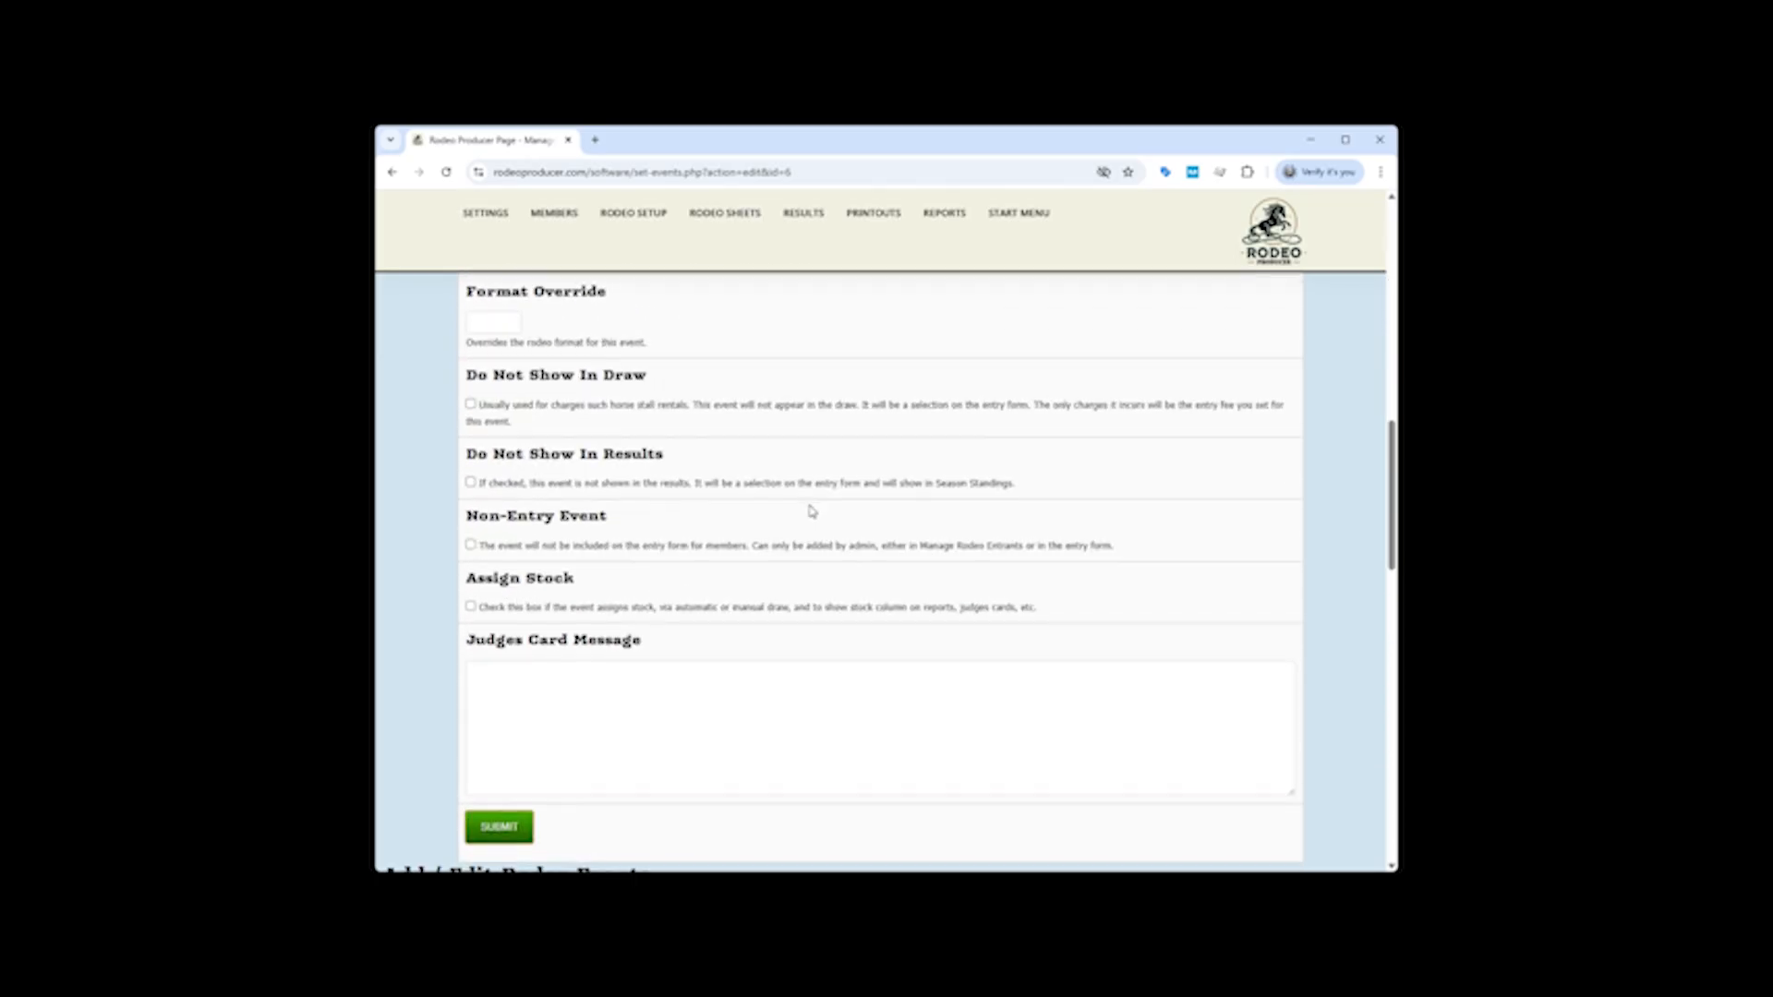
pyautogui.scroll(-3, 812, 510)
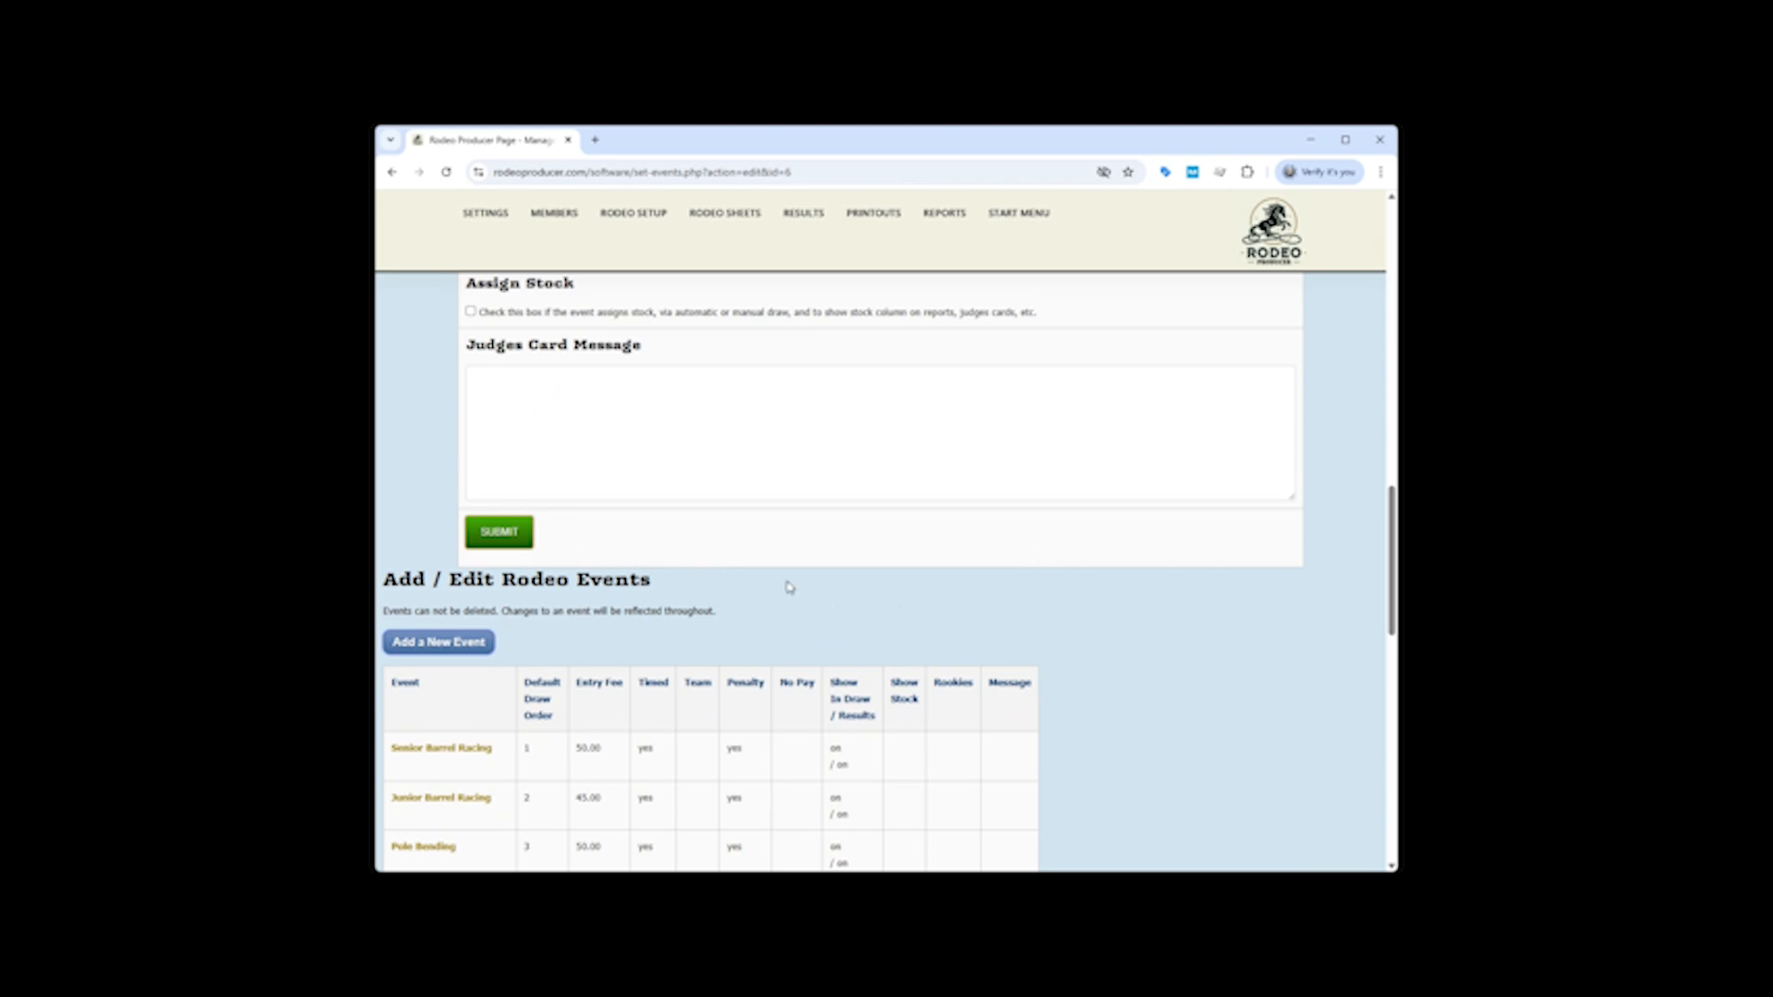
pyautogui.scroll(-4, 1119, 565)
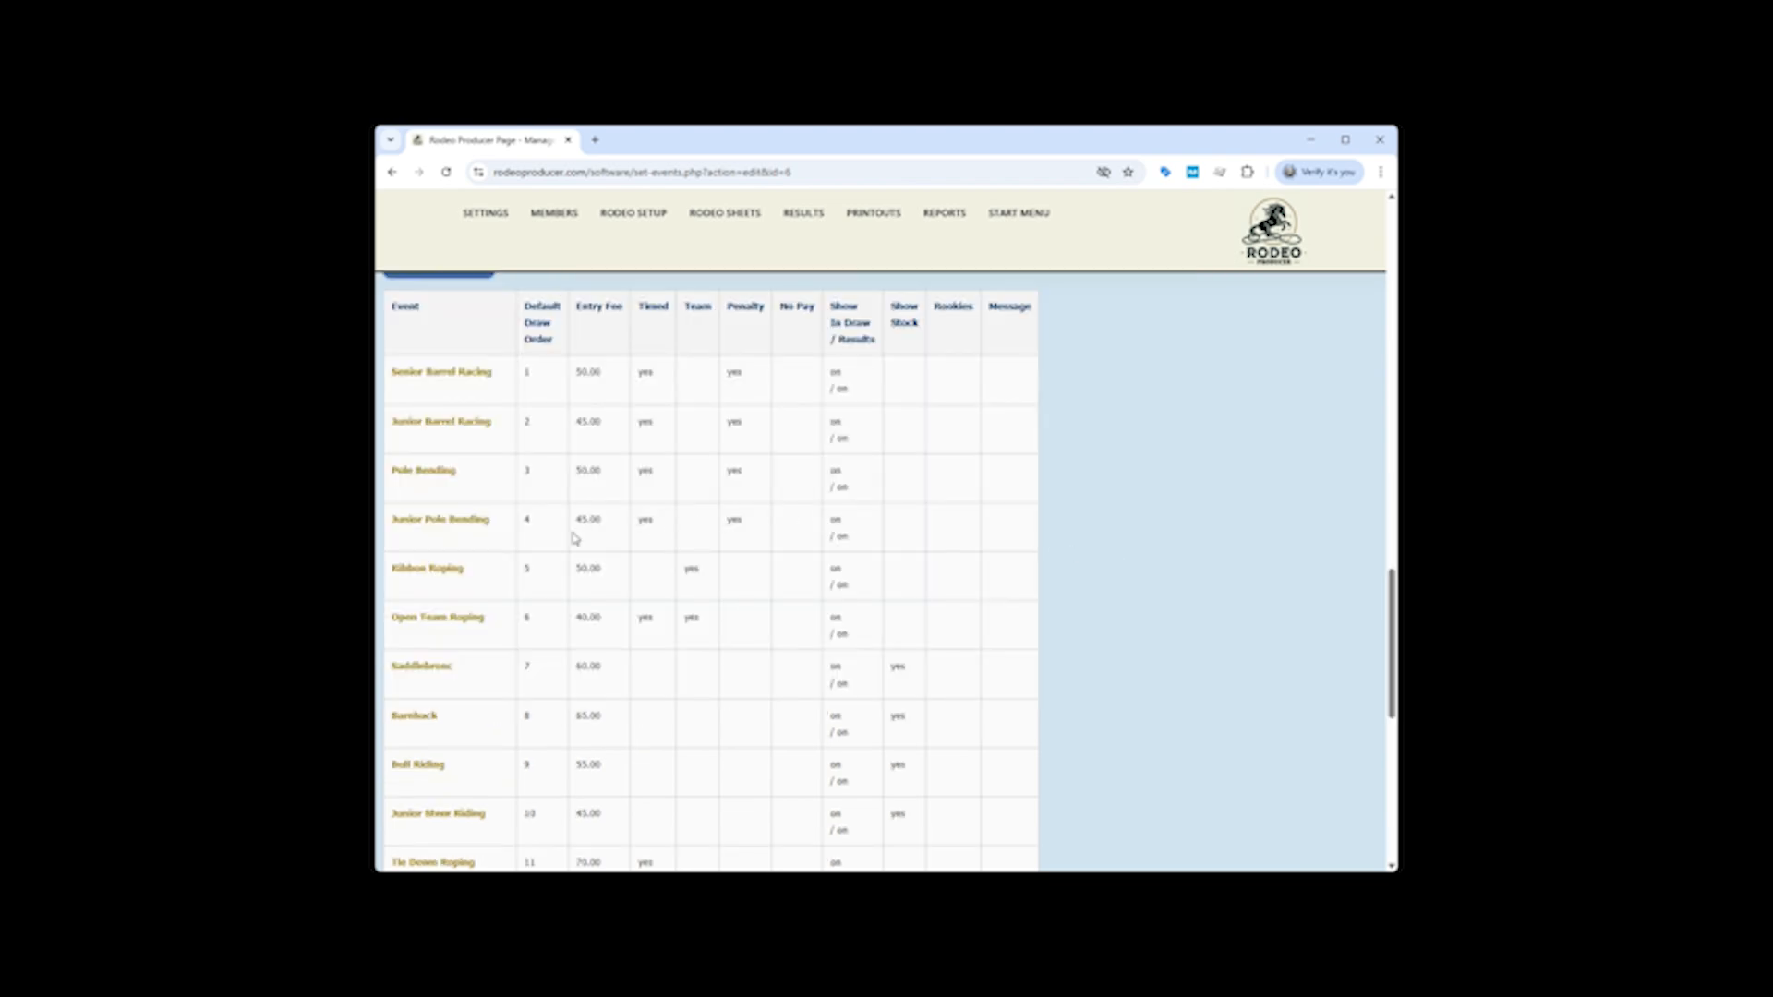
pyautogui.scroll(-2, 560, 551)
pyautogui.scroll(2, 559, 551)
pyautogui.scroll(1, 1160, 551)
# Open the rodeo management page and look through the current and past rodeos of the season.
pyautogui.moveTo(634, 214)
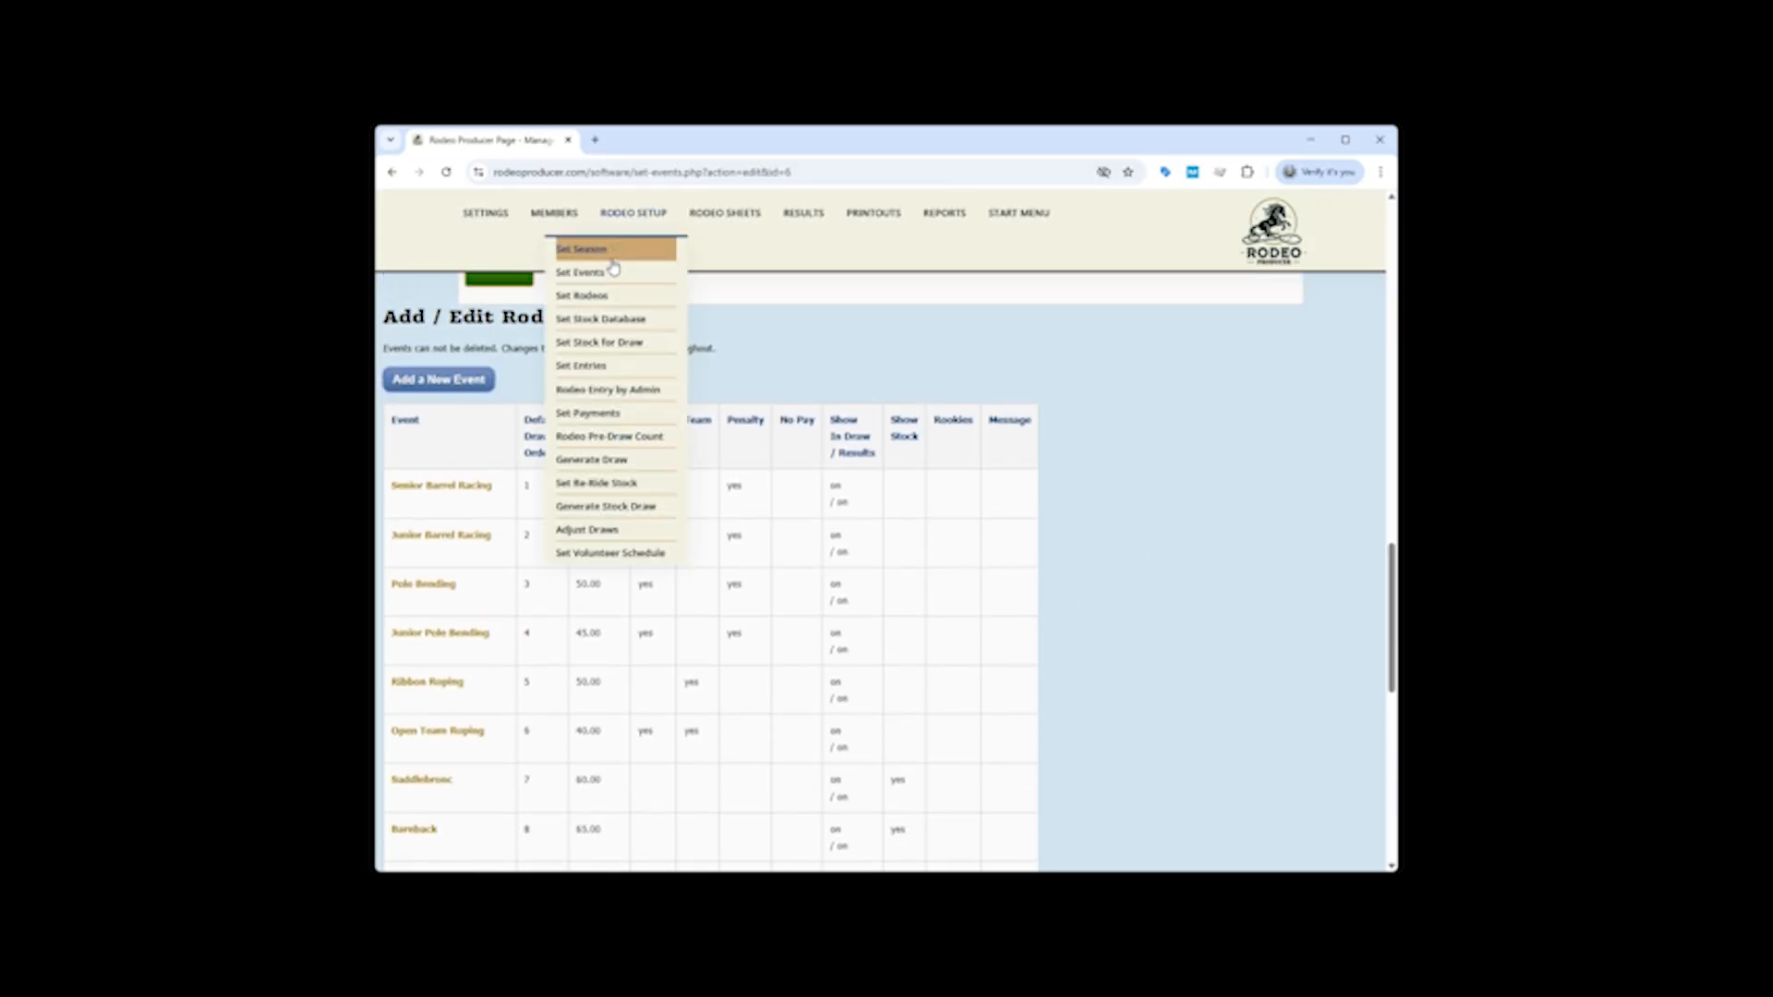
pyautogui.click(589, 297)
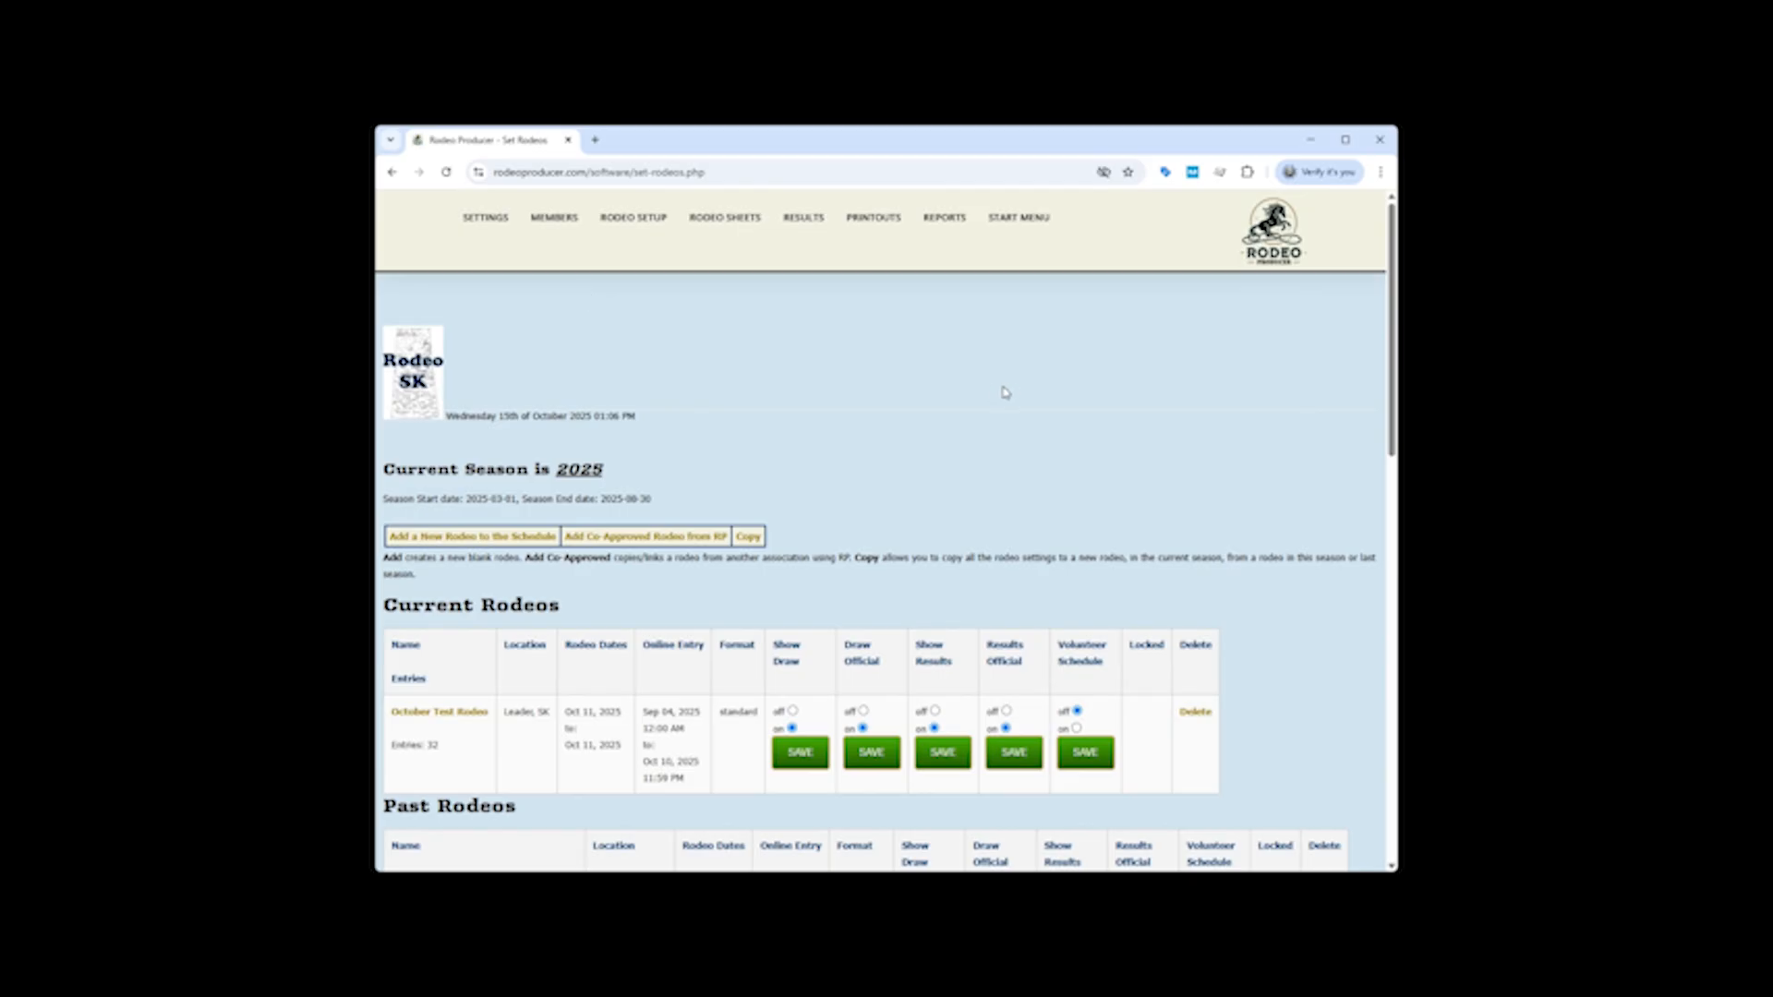
pyautogui.scroll(-3, 1006, 392)
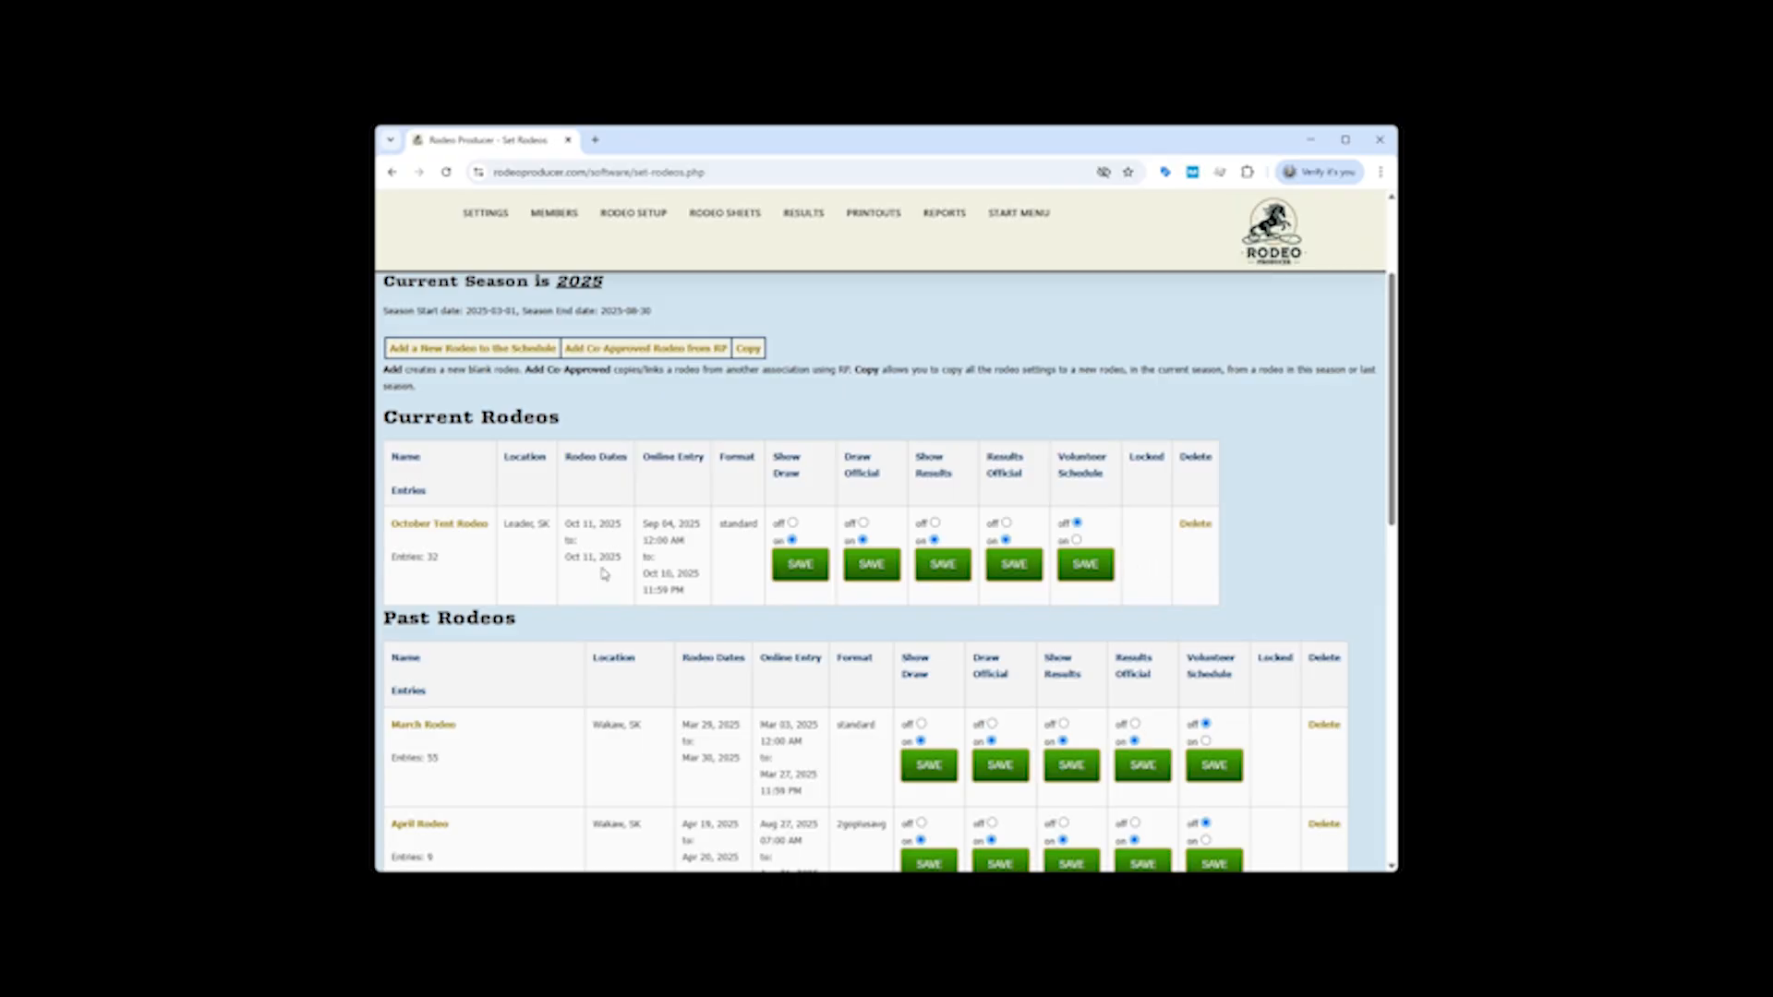
pyautogui.scroll(-4, 563, 591)
pyautogui.scroll(2, 523, 509)
pyautogui.scroll(3, 523, 509)
pyautogui.scroll(-1, 469, 360)
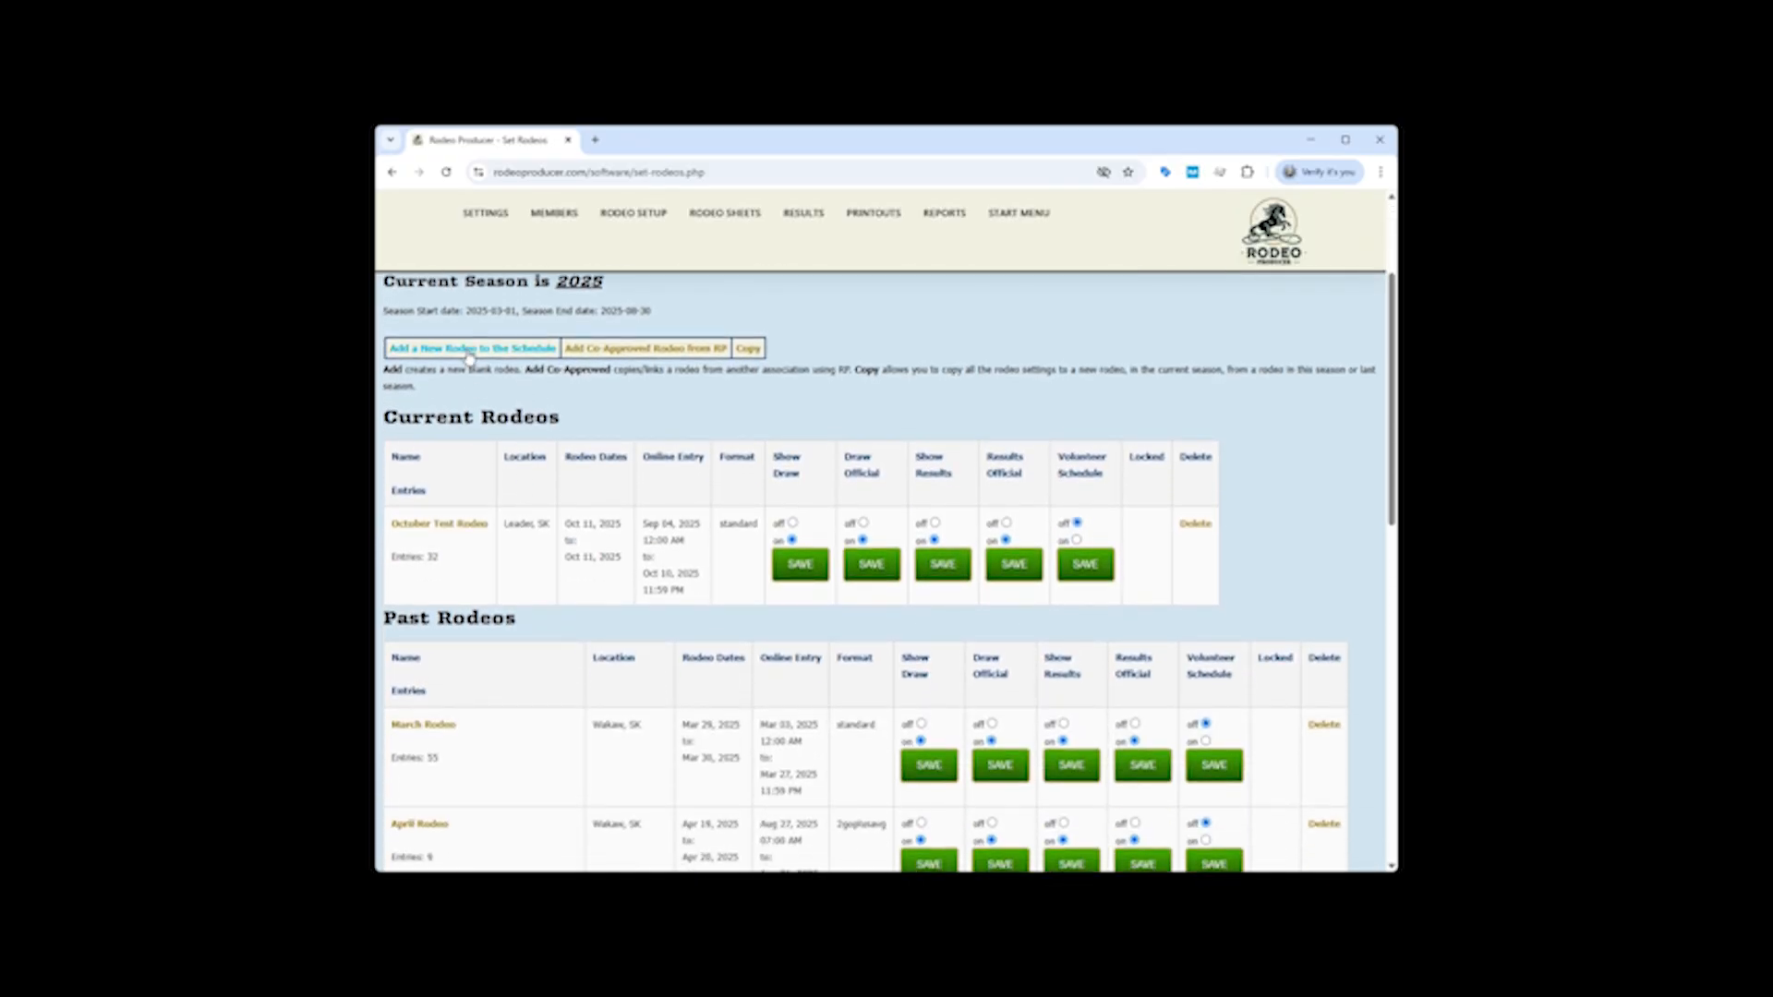
# Open the October Test Rodeo for editing and examine its date, entry period, public display and standings settings.
pyautogui.click(422, 530)
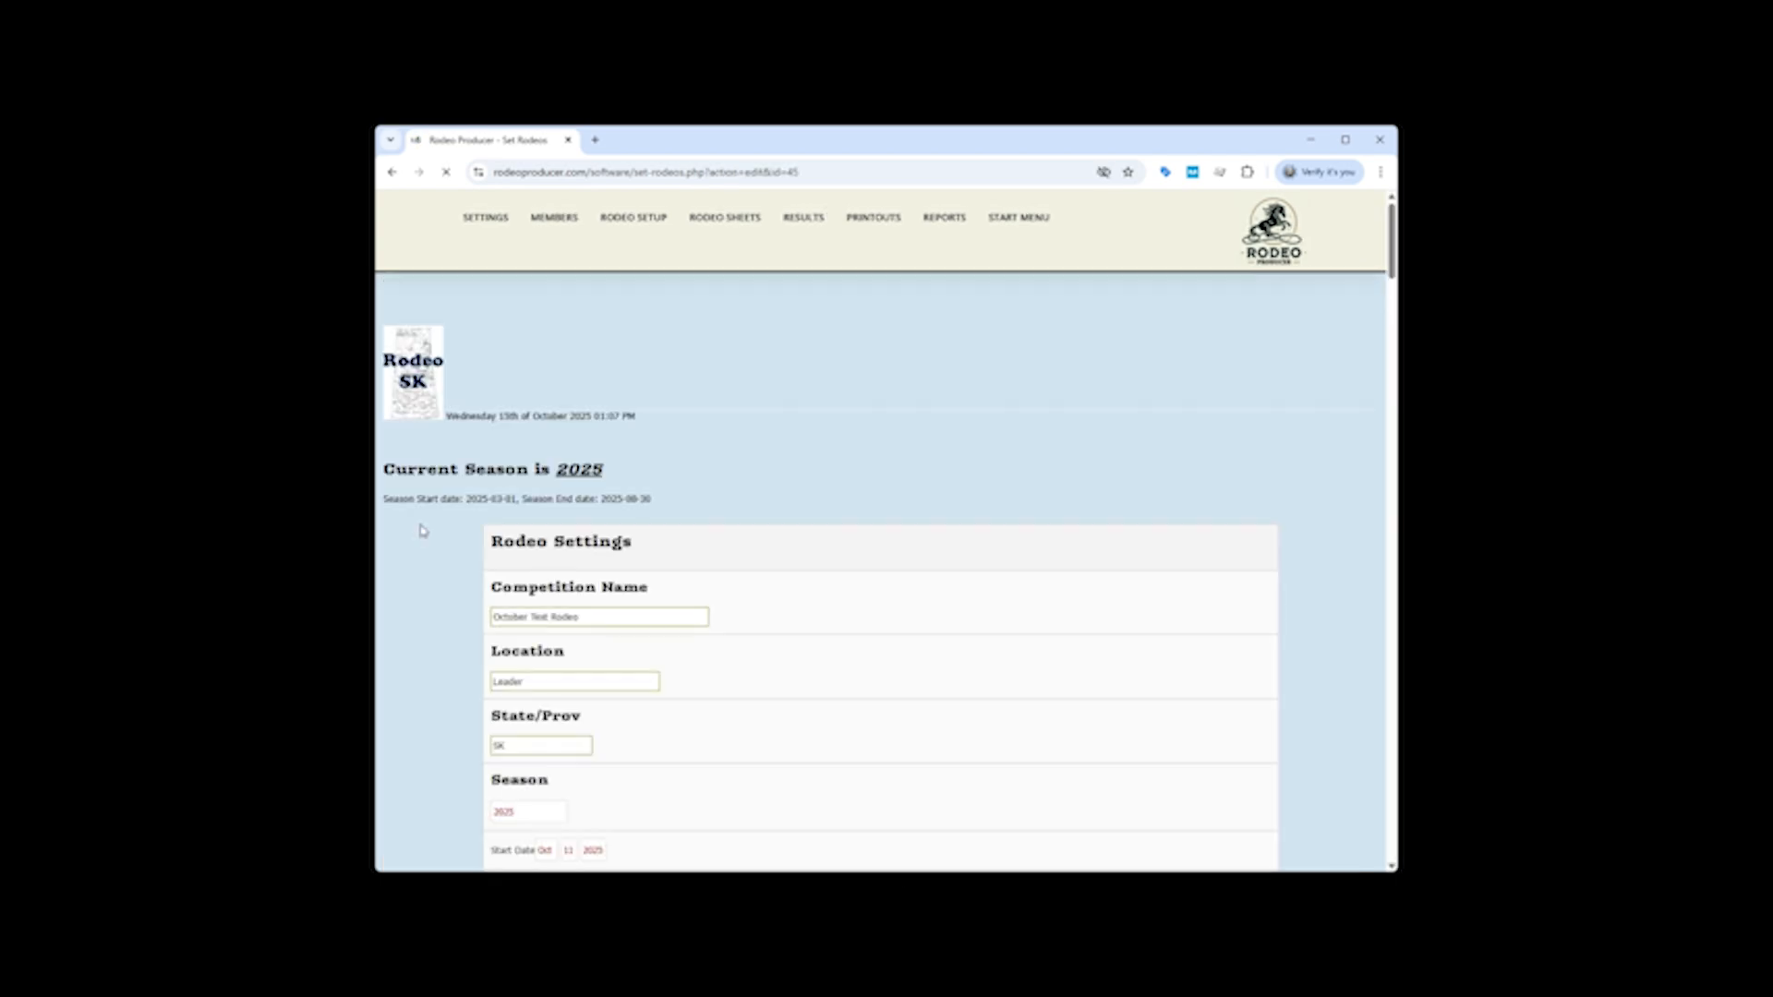
pyautogui.scroll(-2, 778, 407)
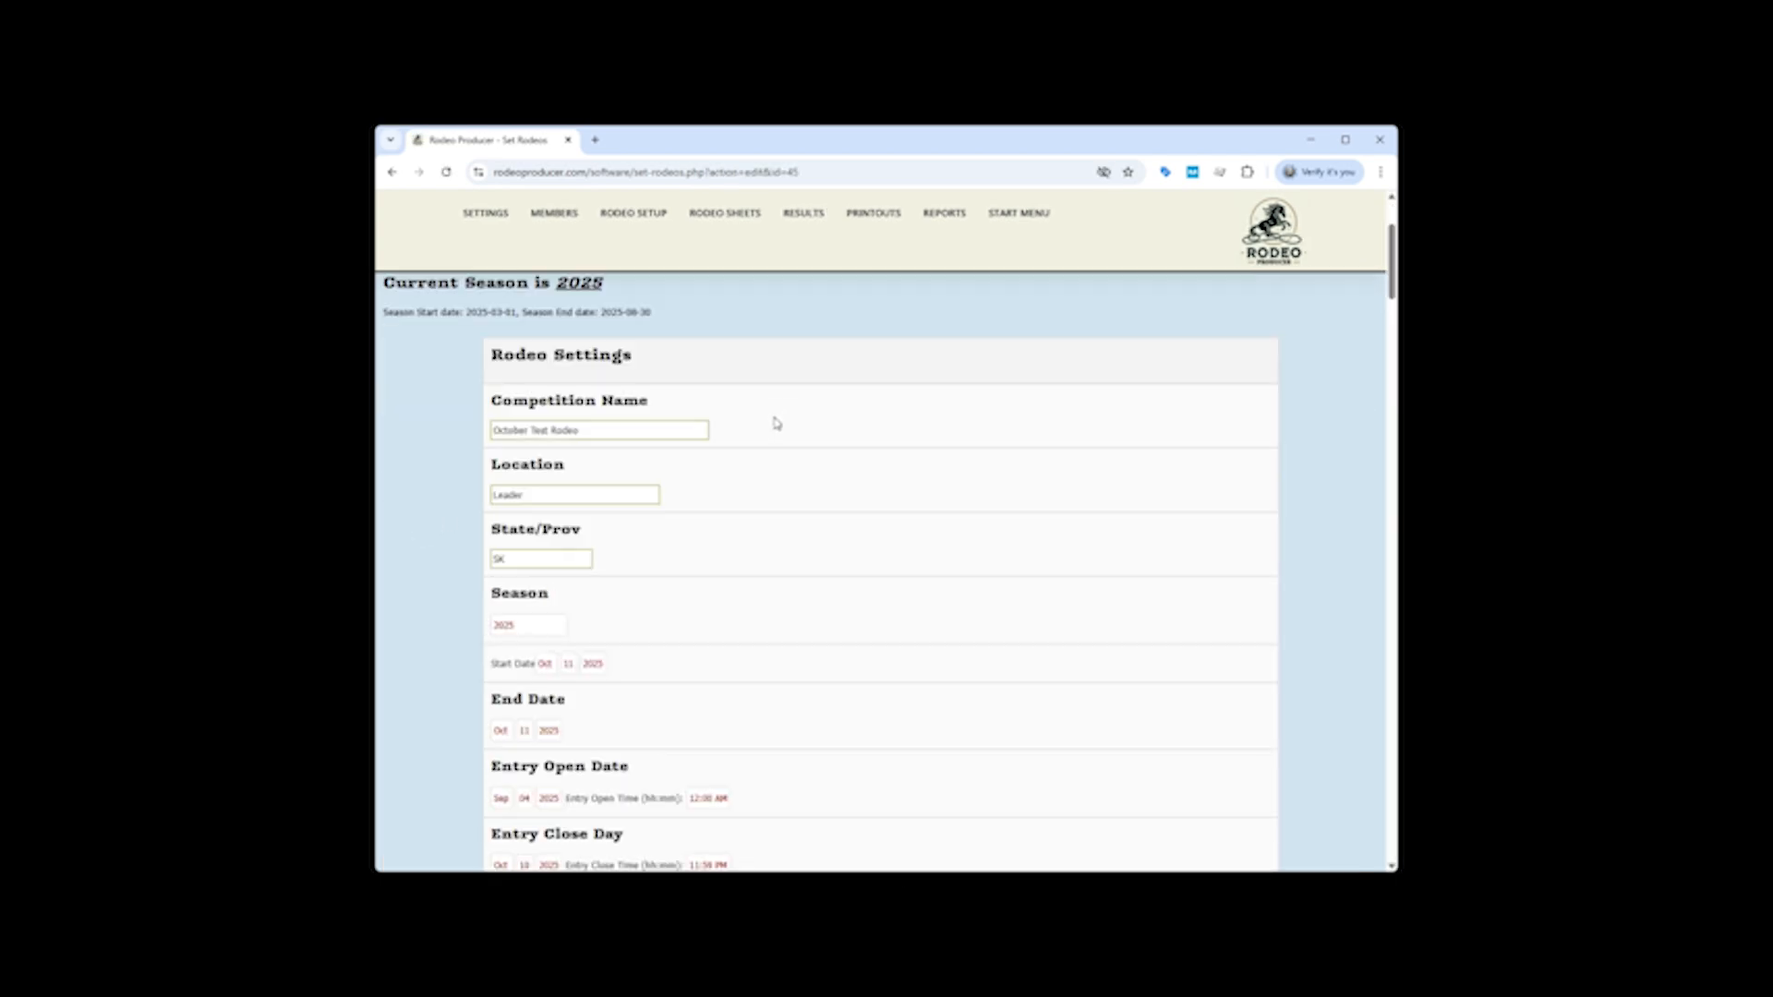
pyautogui.scroll(-2, 779, 422)
pyautogui.scroll(1, 767, 440)
pyautogui.scroll(-5, 764, 427)
pyautogui.scroll(-2, 784, 449)
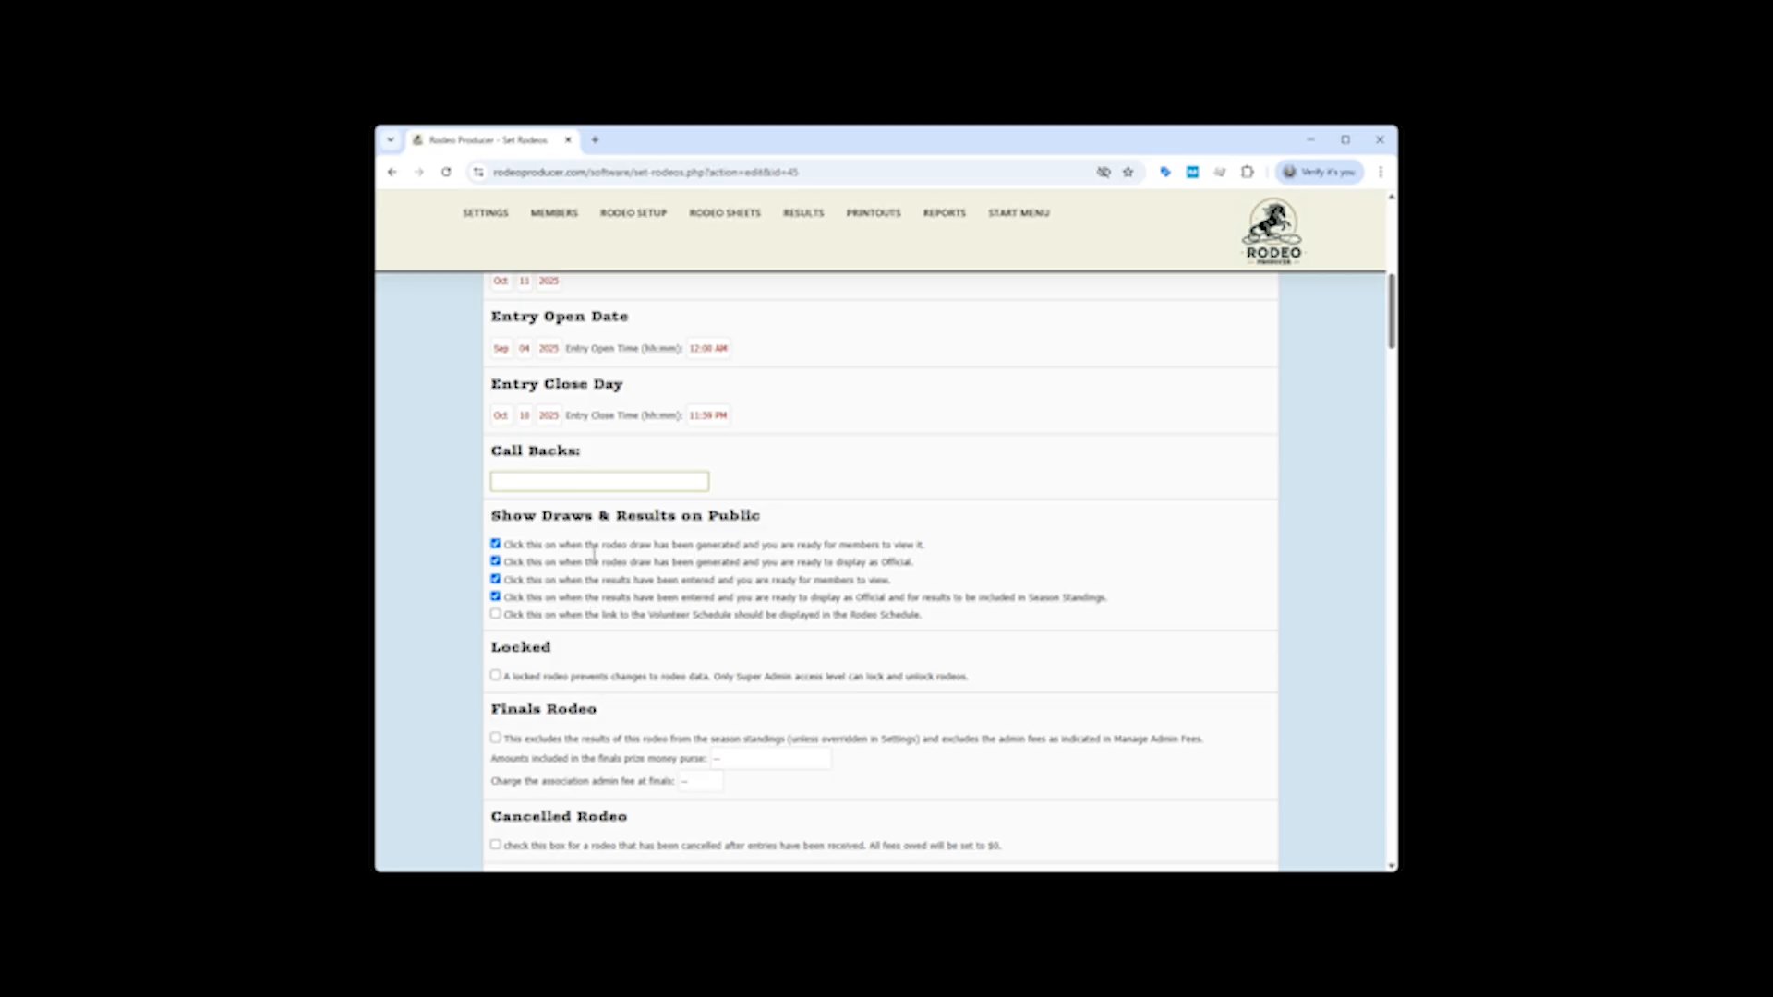
pyautogui.scroll(-10, 633, 475)
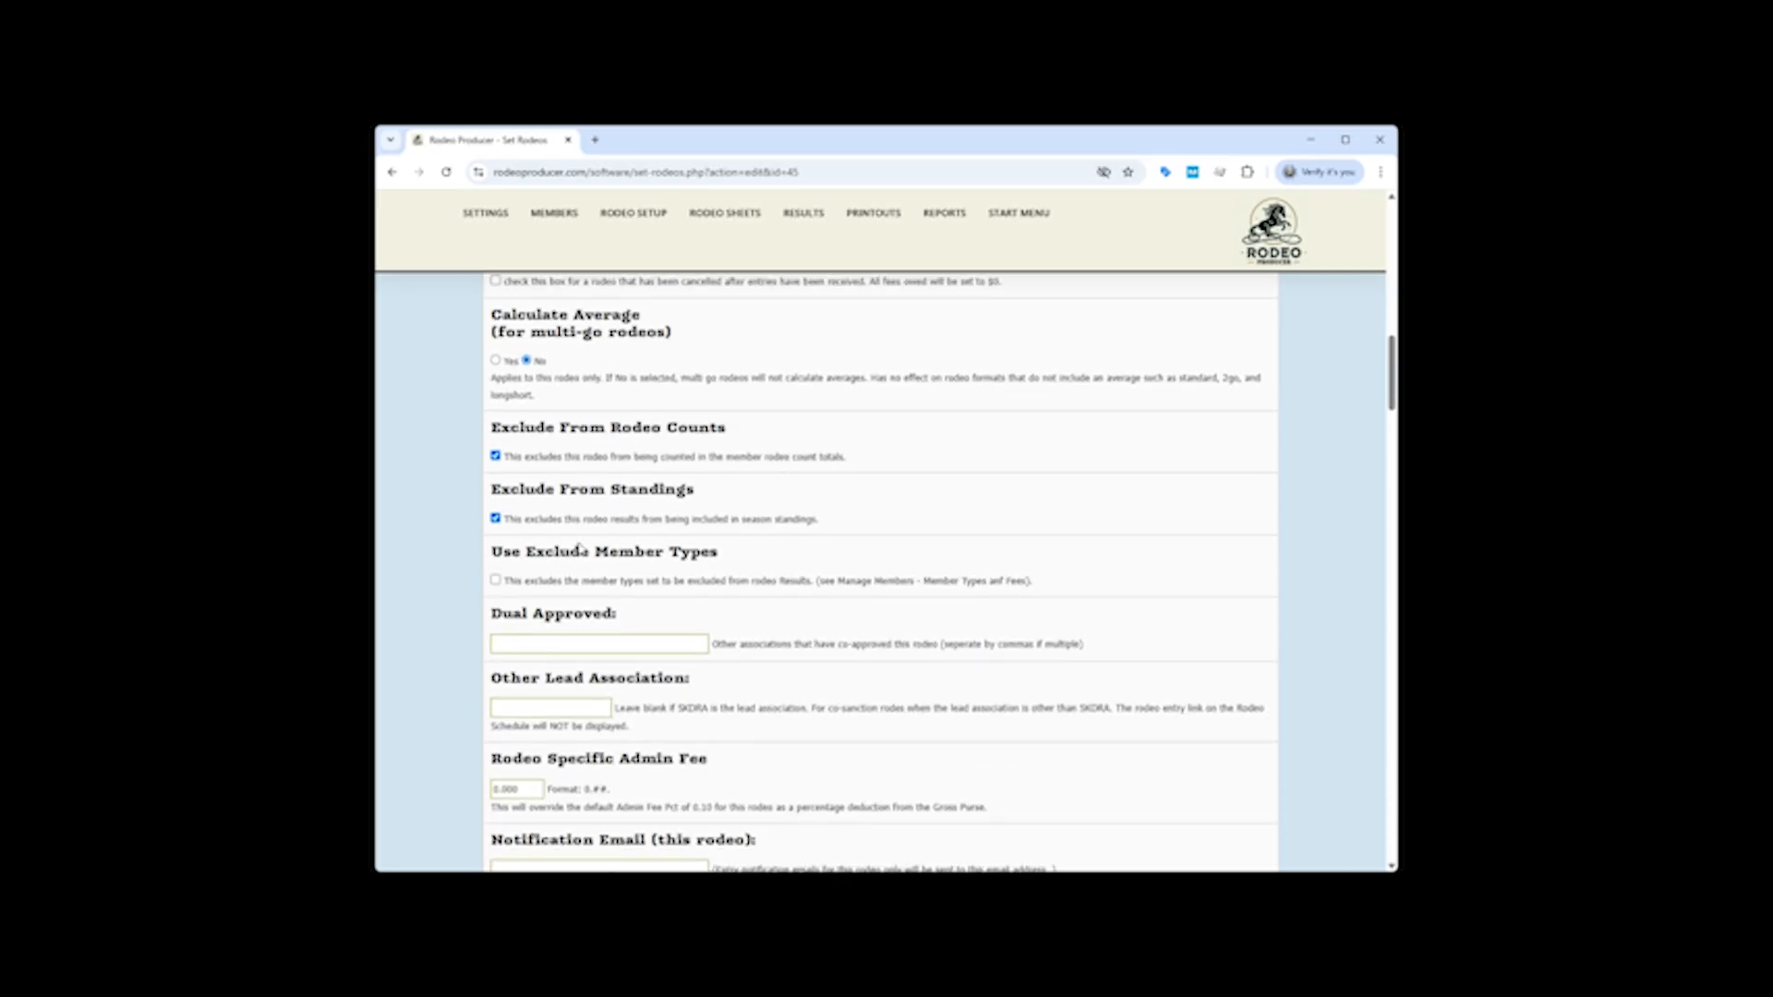
# Review the rodeo's standard format performance dates and the available multi-go formats with their go settings.
pyautogui.scroll(-5, 483, 559)
pyautogui.scroll(-5, 479, 560)
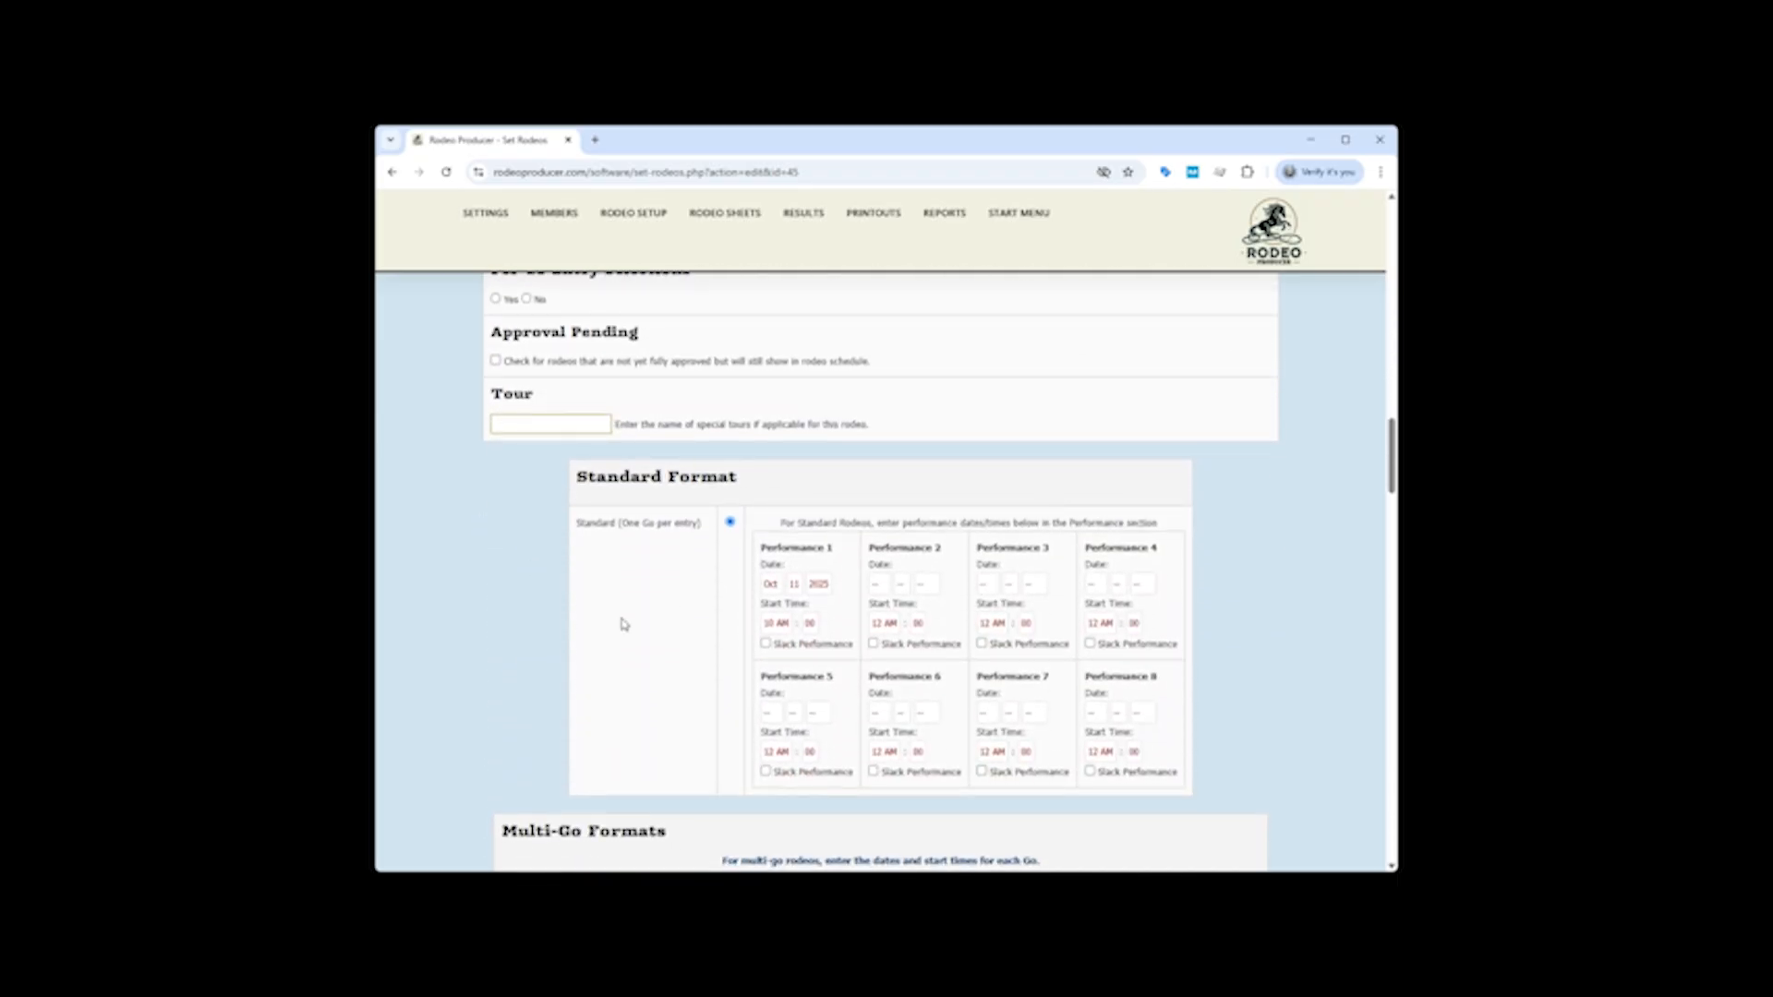
pyautogui.scroll(-2, 606, 591)
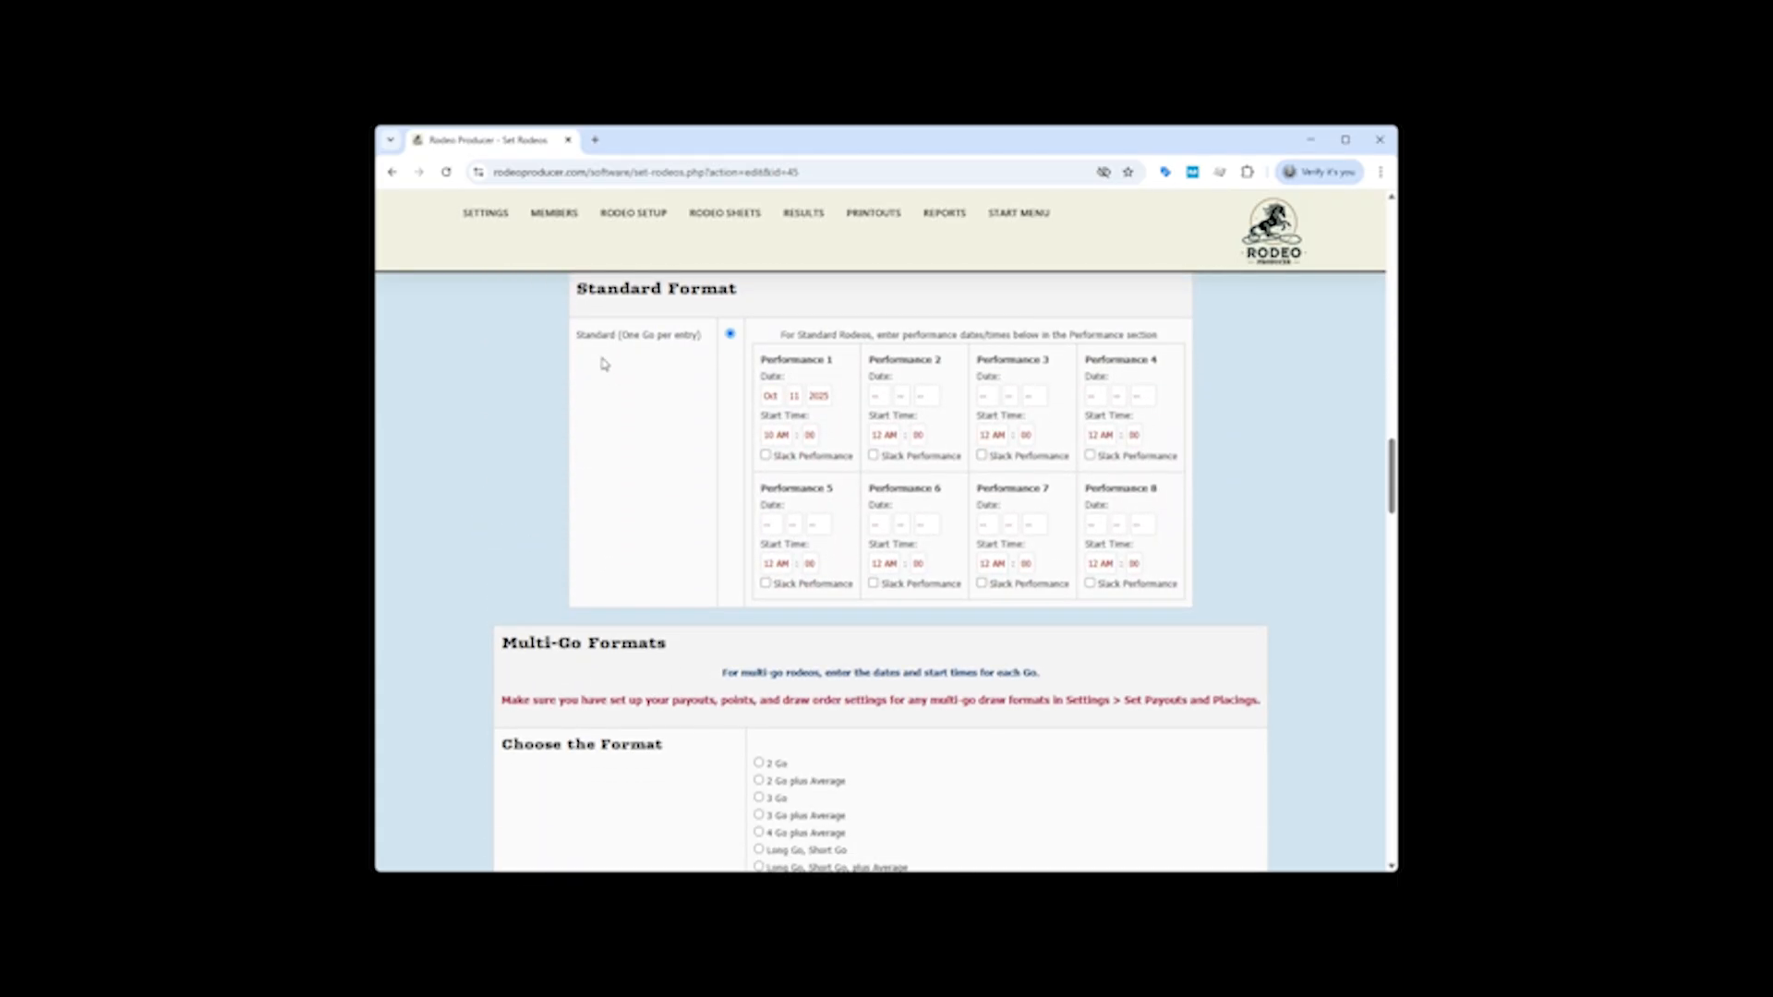
pyautogui.scroll(-2, 614, 370)
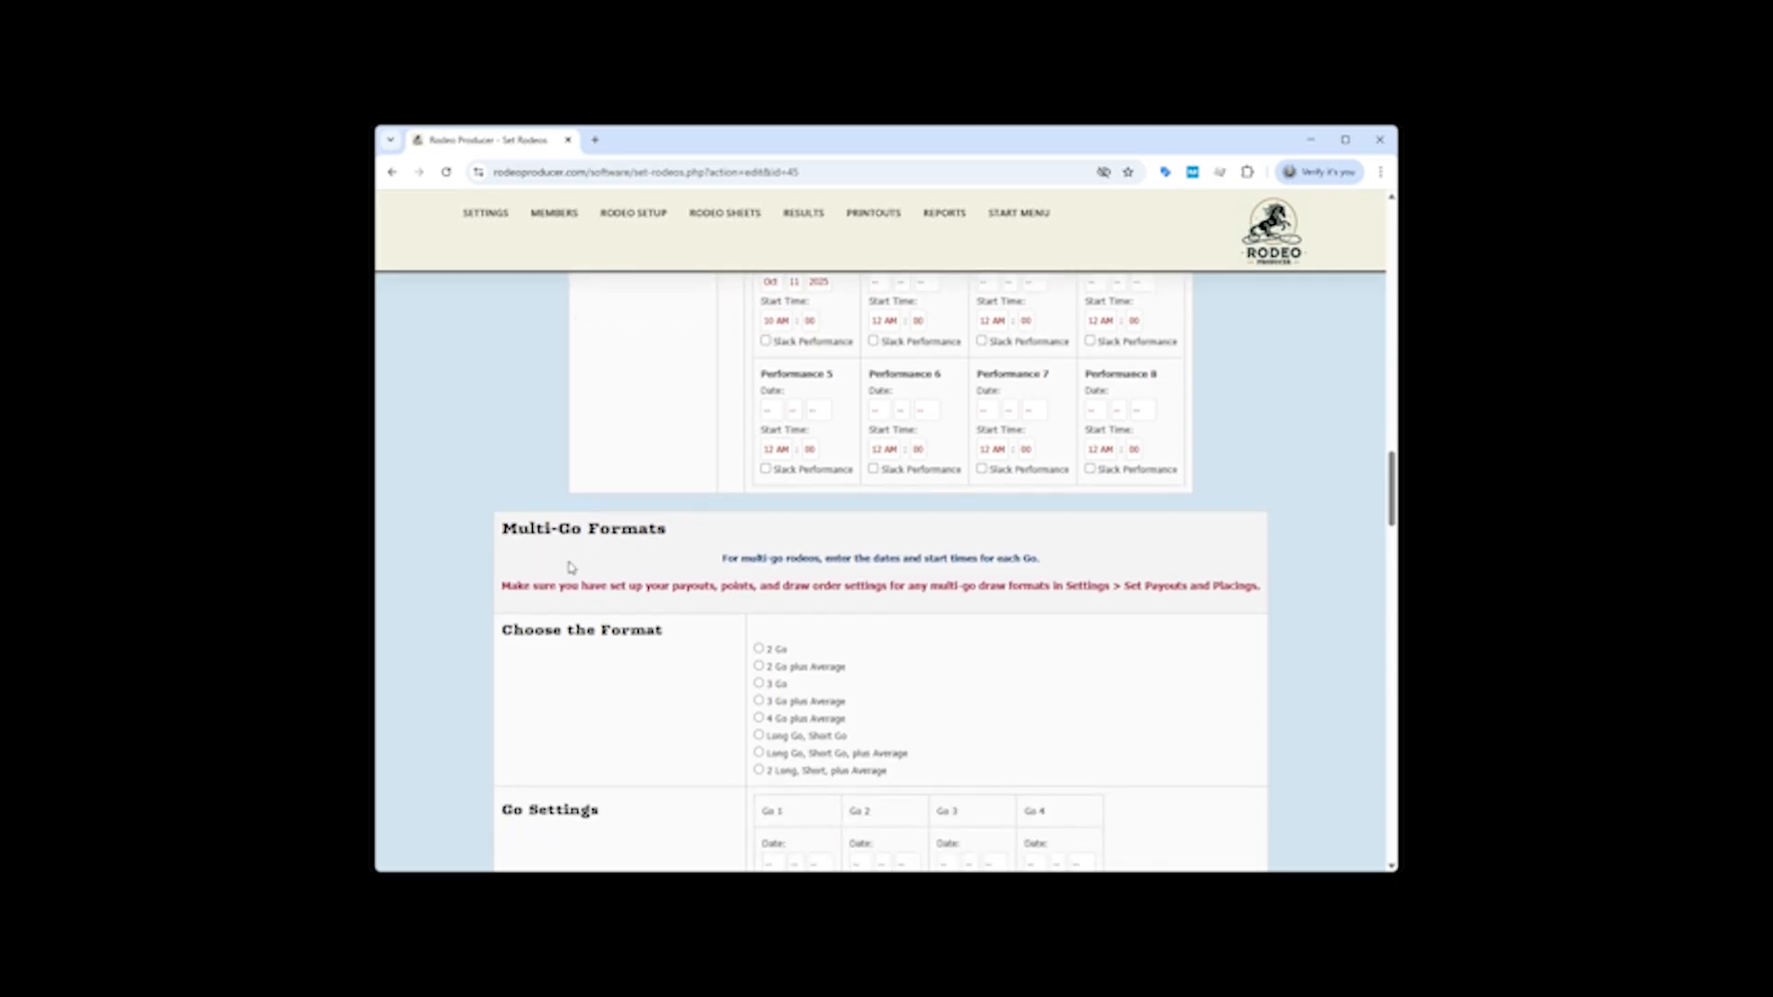
pyautogui.scroll(-2, 942, 605)
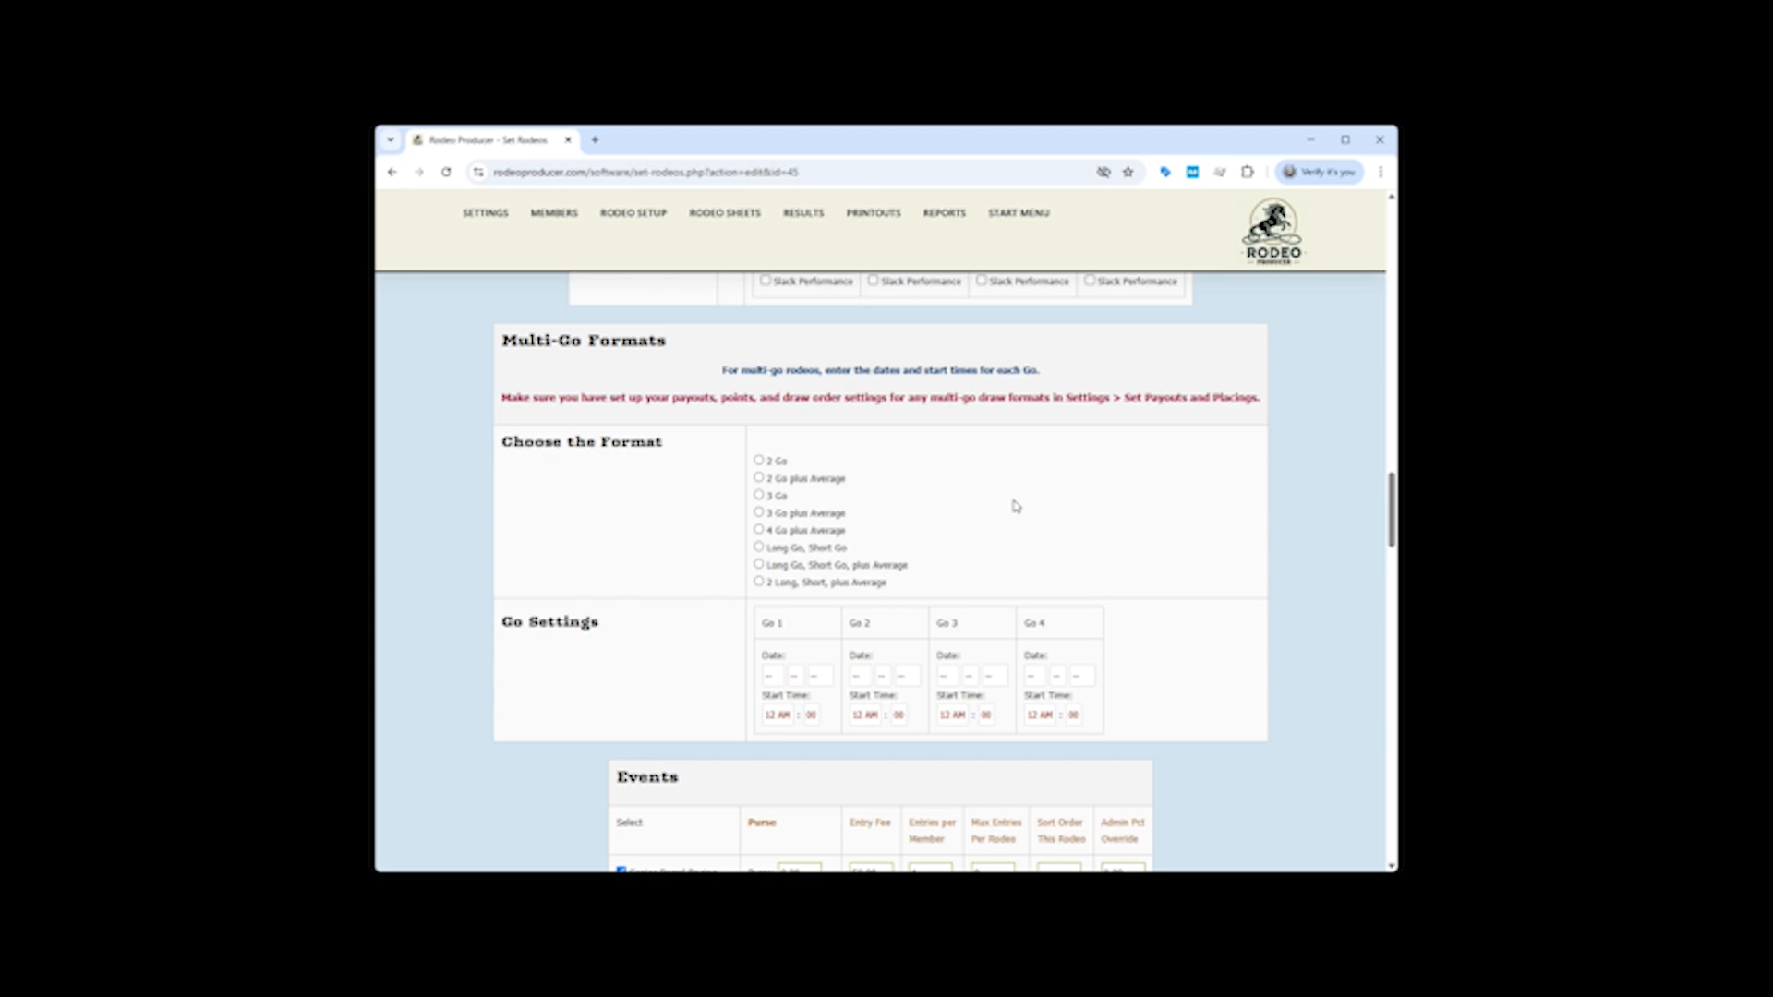
# Examine the rodeo's event selection with its purse, entry fee and entry limit fields, including the Bareback selection.
pyautogui.scroll(-5, 1016, 506)
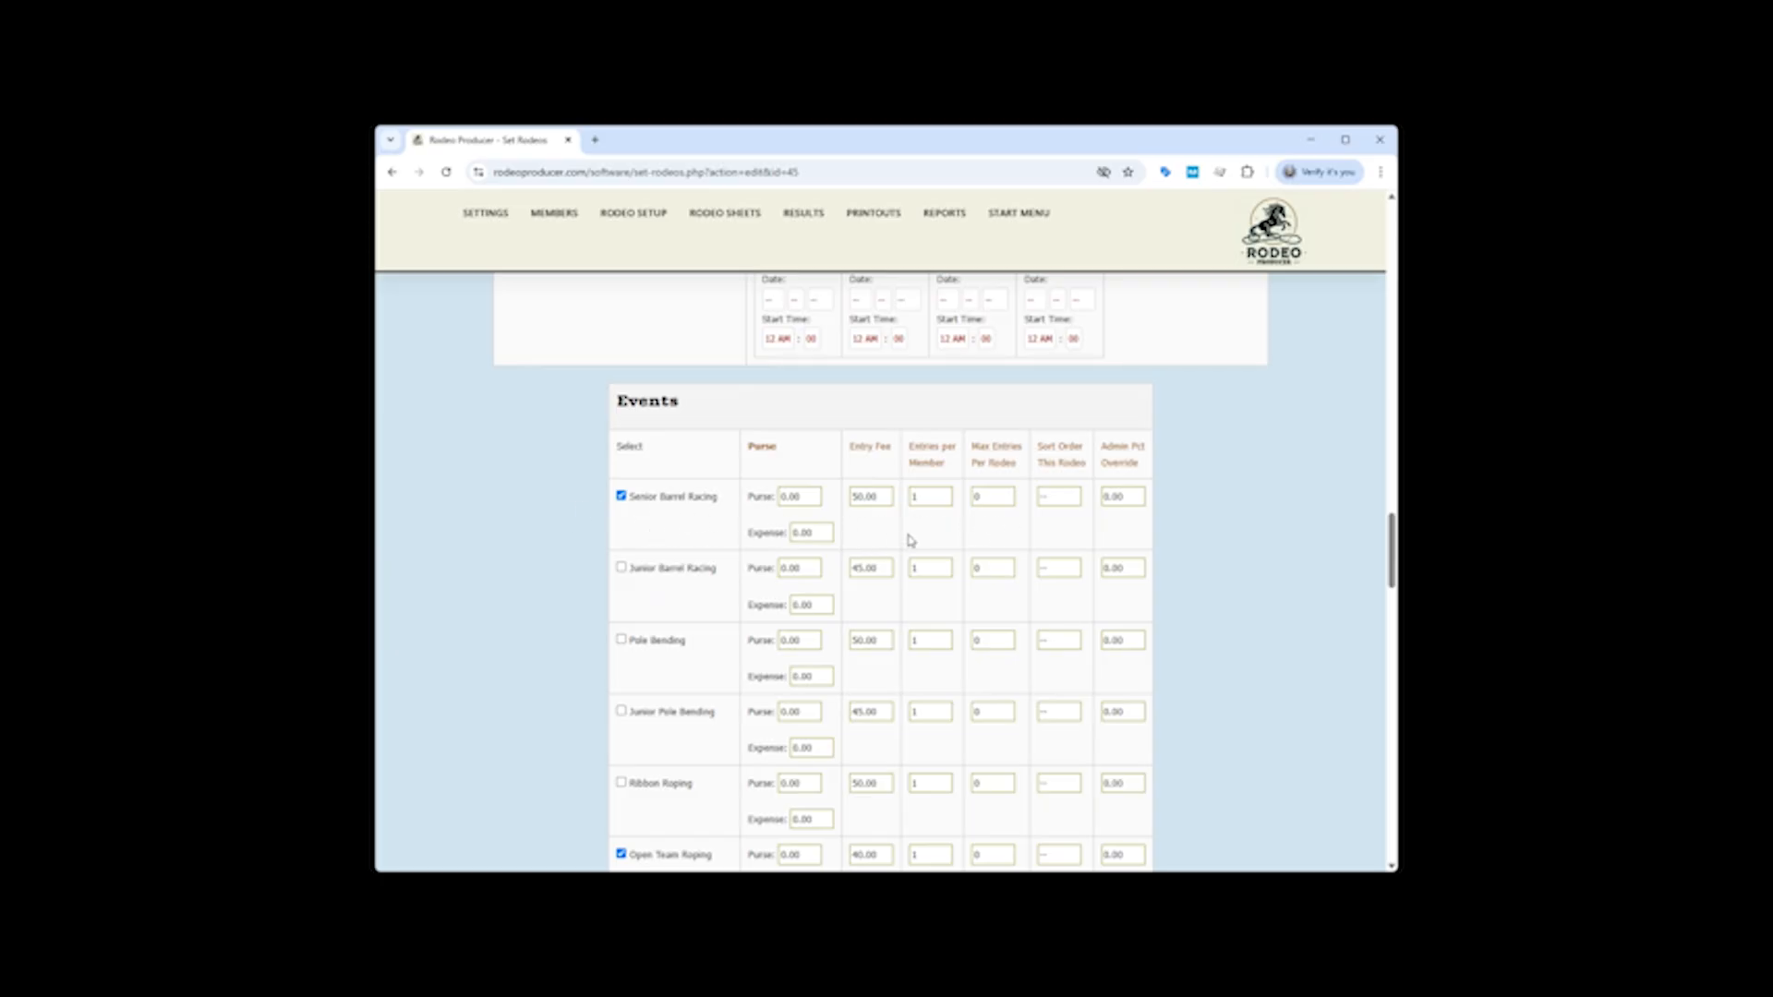
pyautogui.scroll(-7, 573, 572)
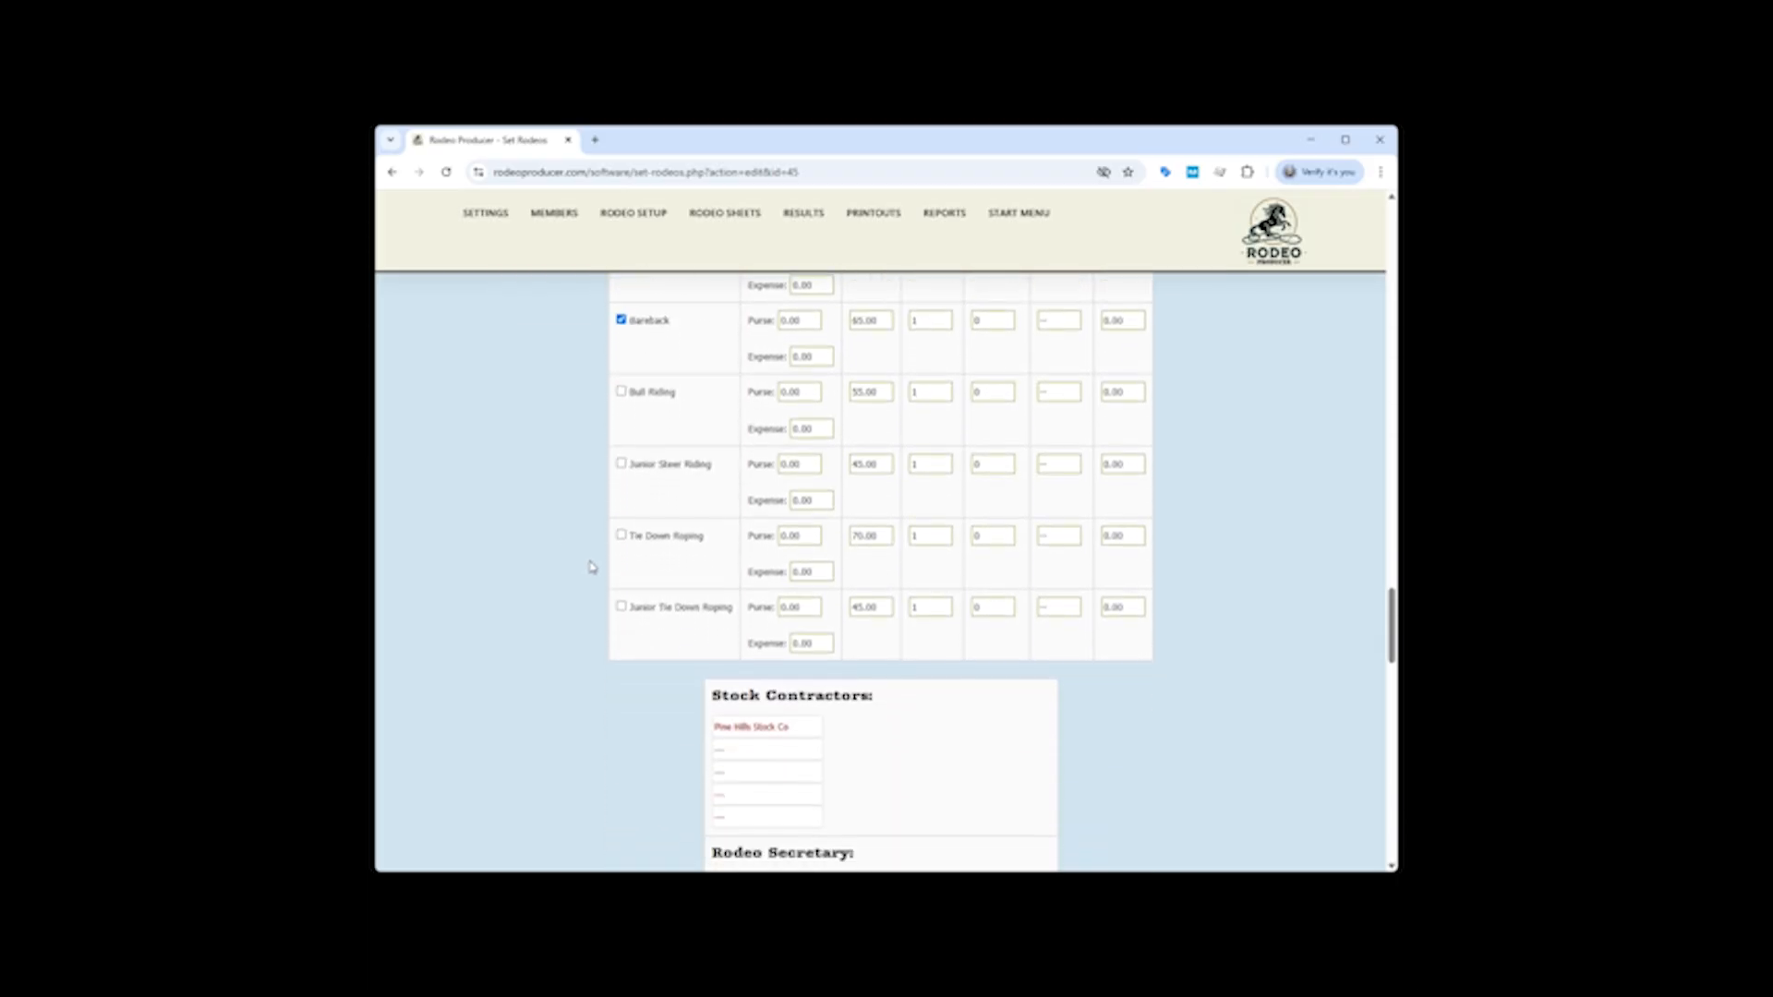
pyautogui.scroll(6, 592, 566)
pyautogui.scroll(2, 592, 566)
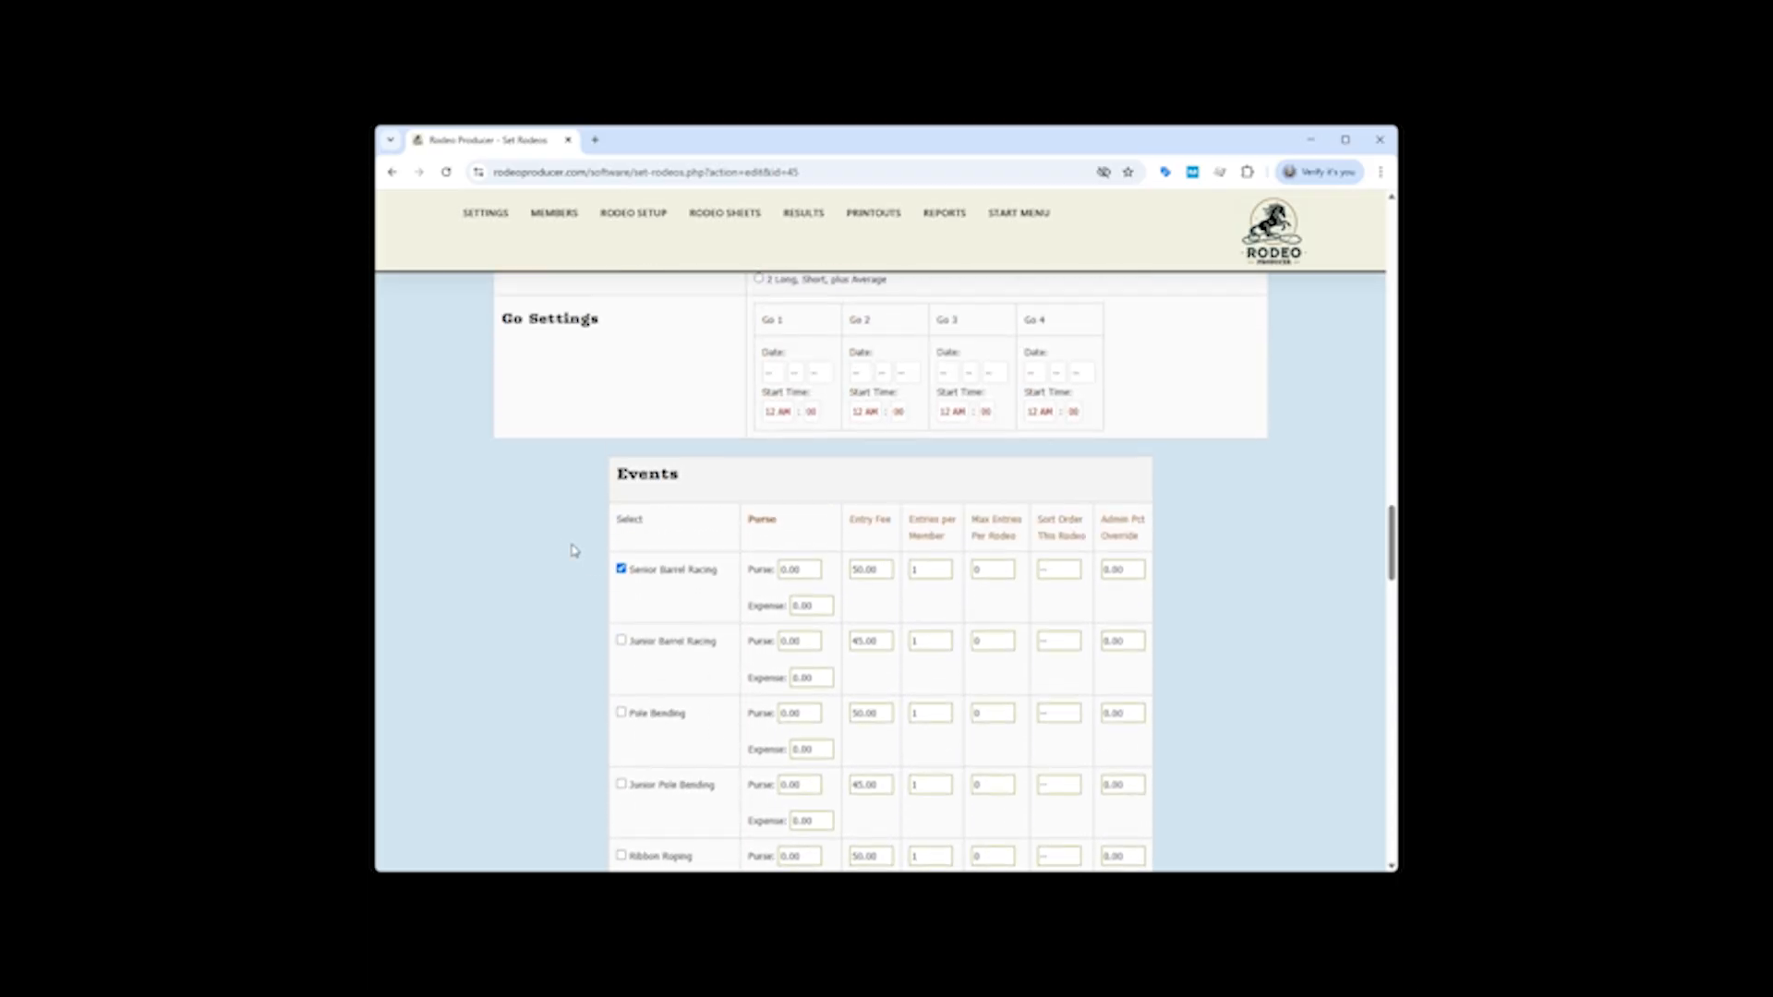
pyautogui.scroll(-6, 545, 557)
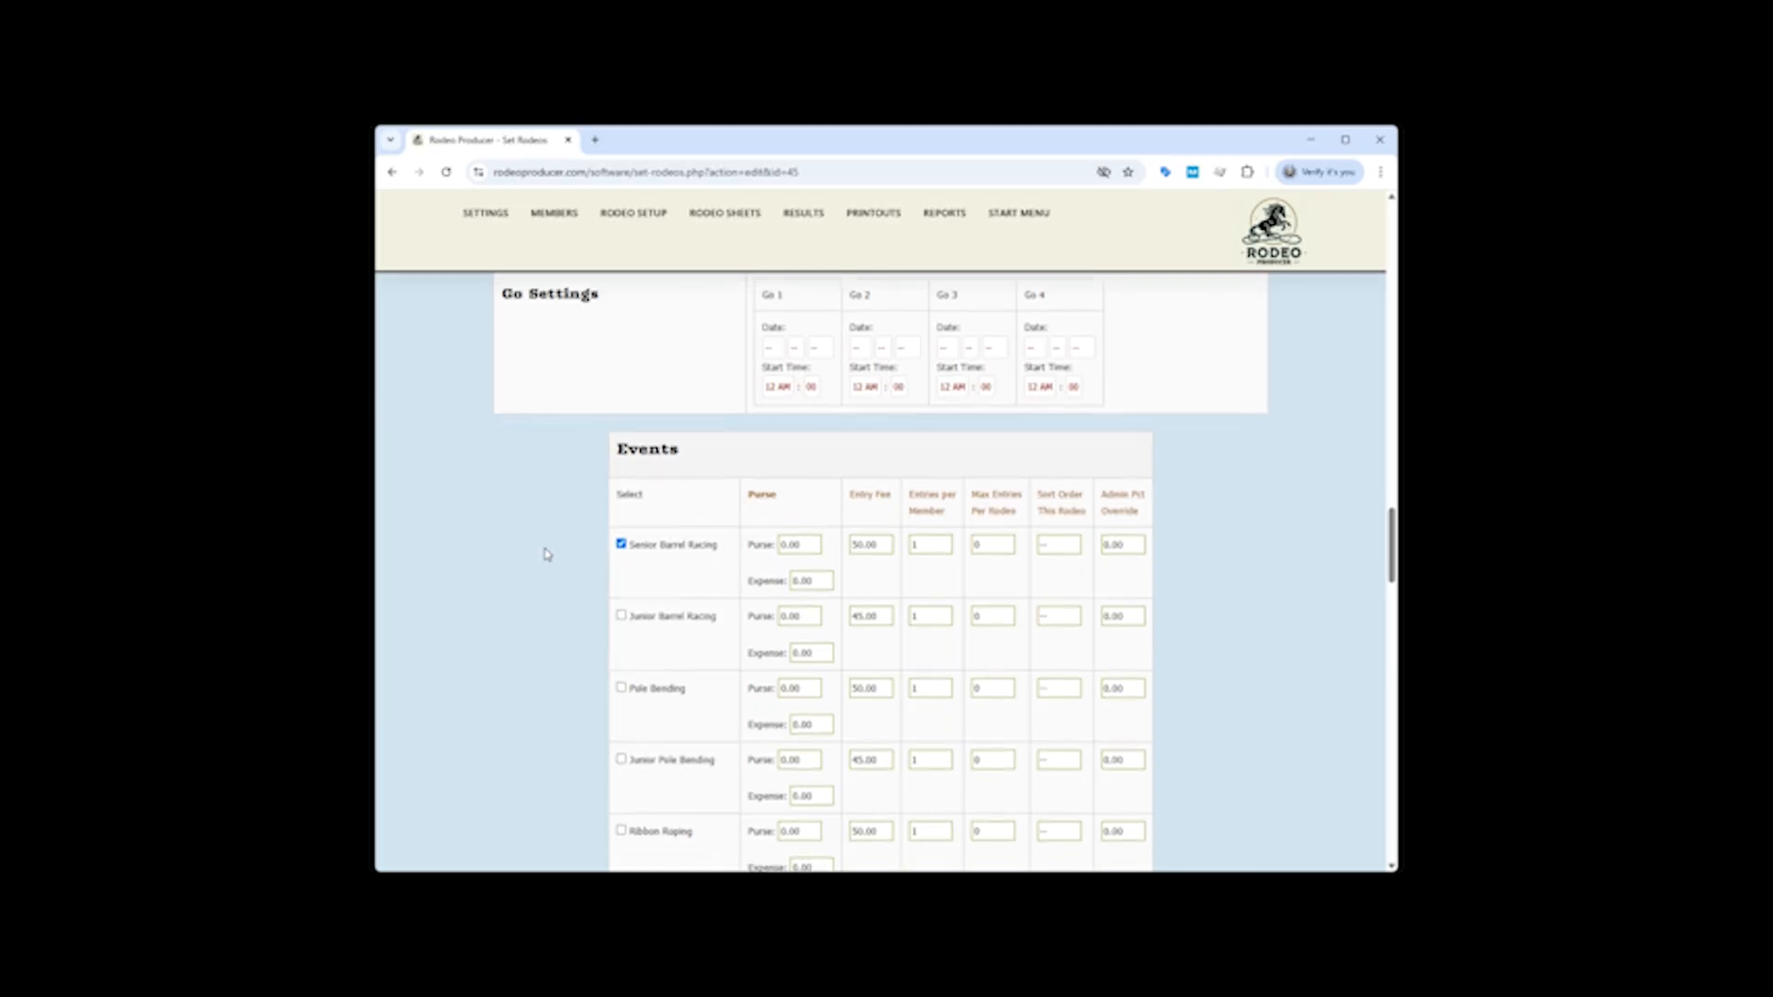
pyautogui.click(621, 469)
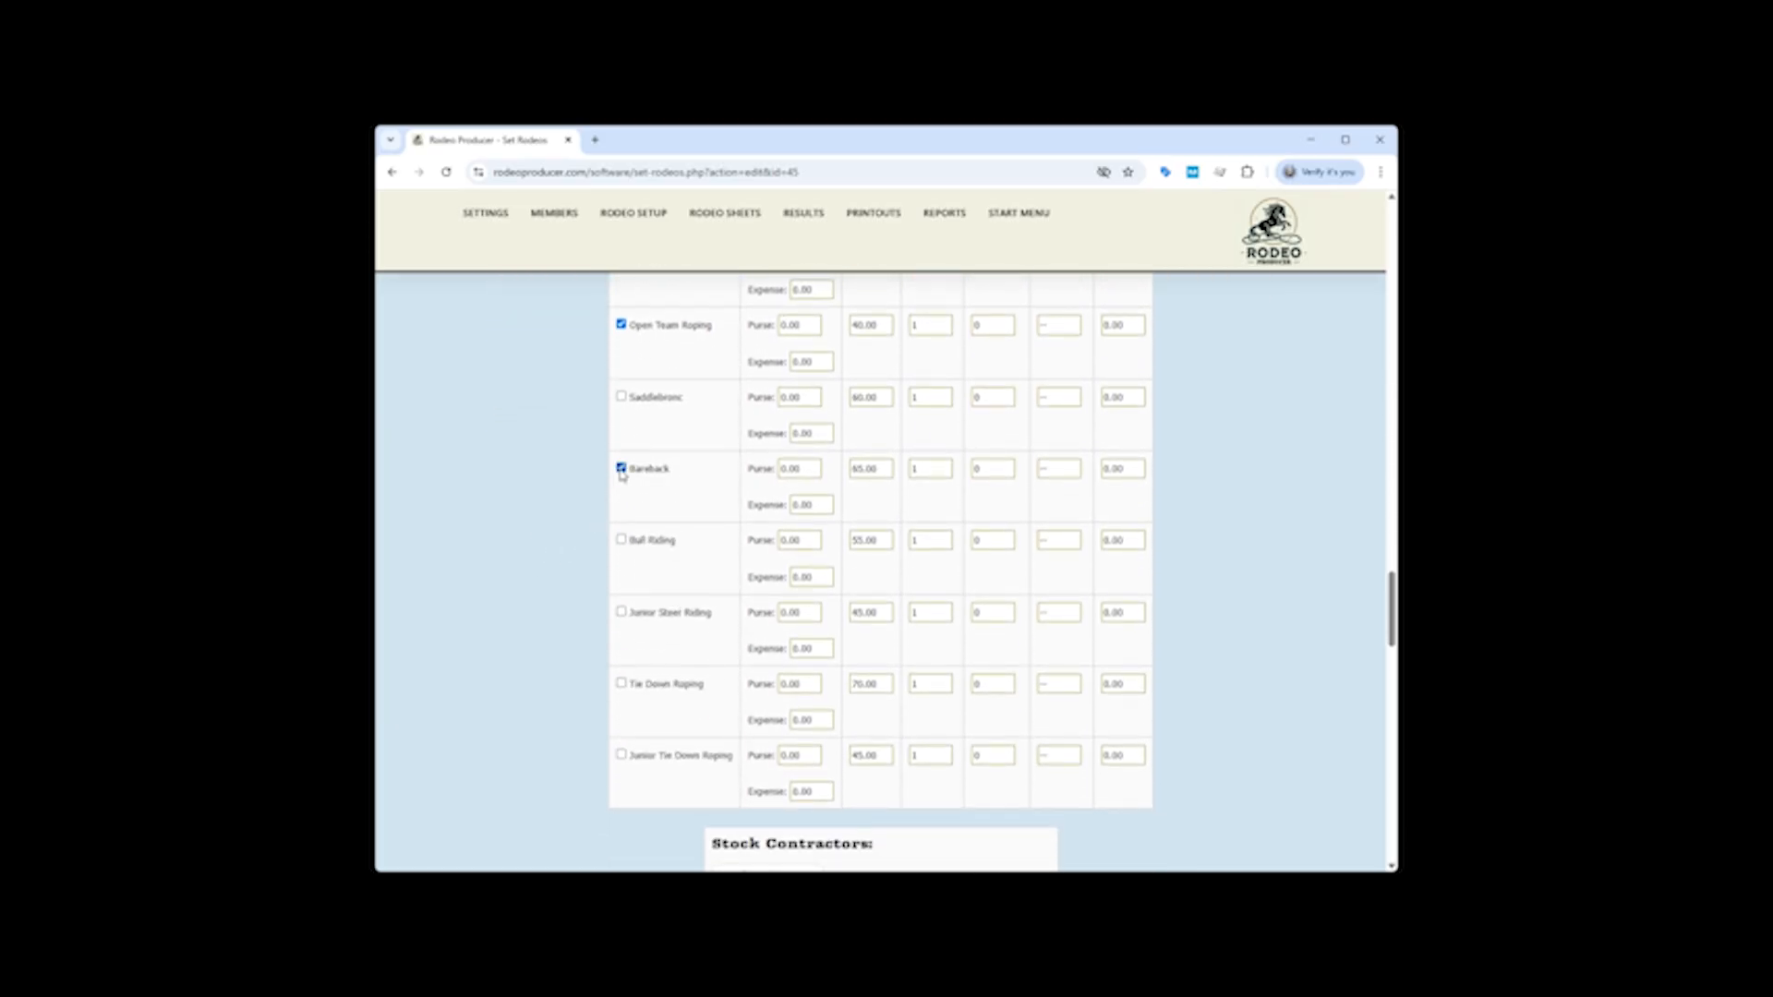
# Toggle the Bareback event selection and review the rodeo's stock contractors, rodeo secretary and notes to competitors.
pyautogui.click(621, 470)
pyautogui.scroll(-4, 565, 523)
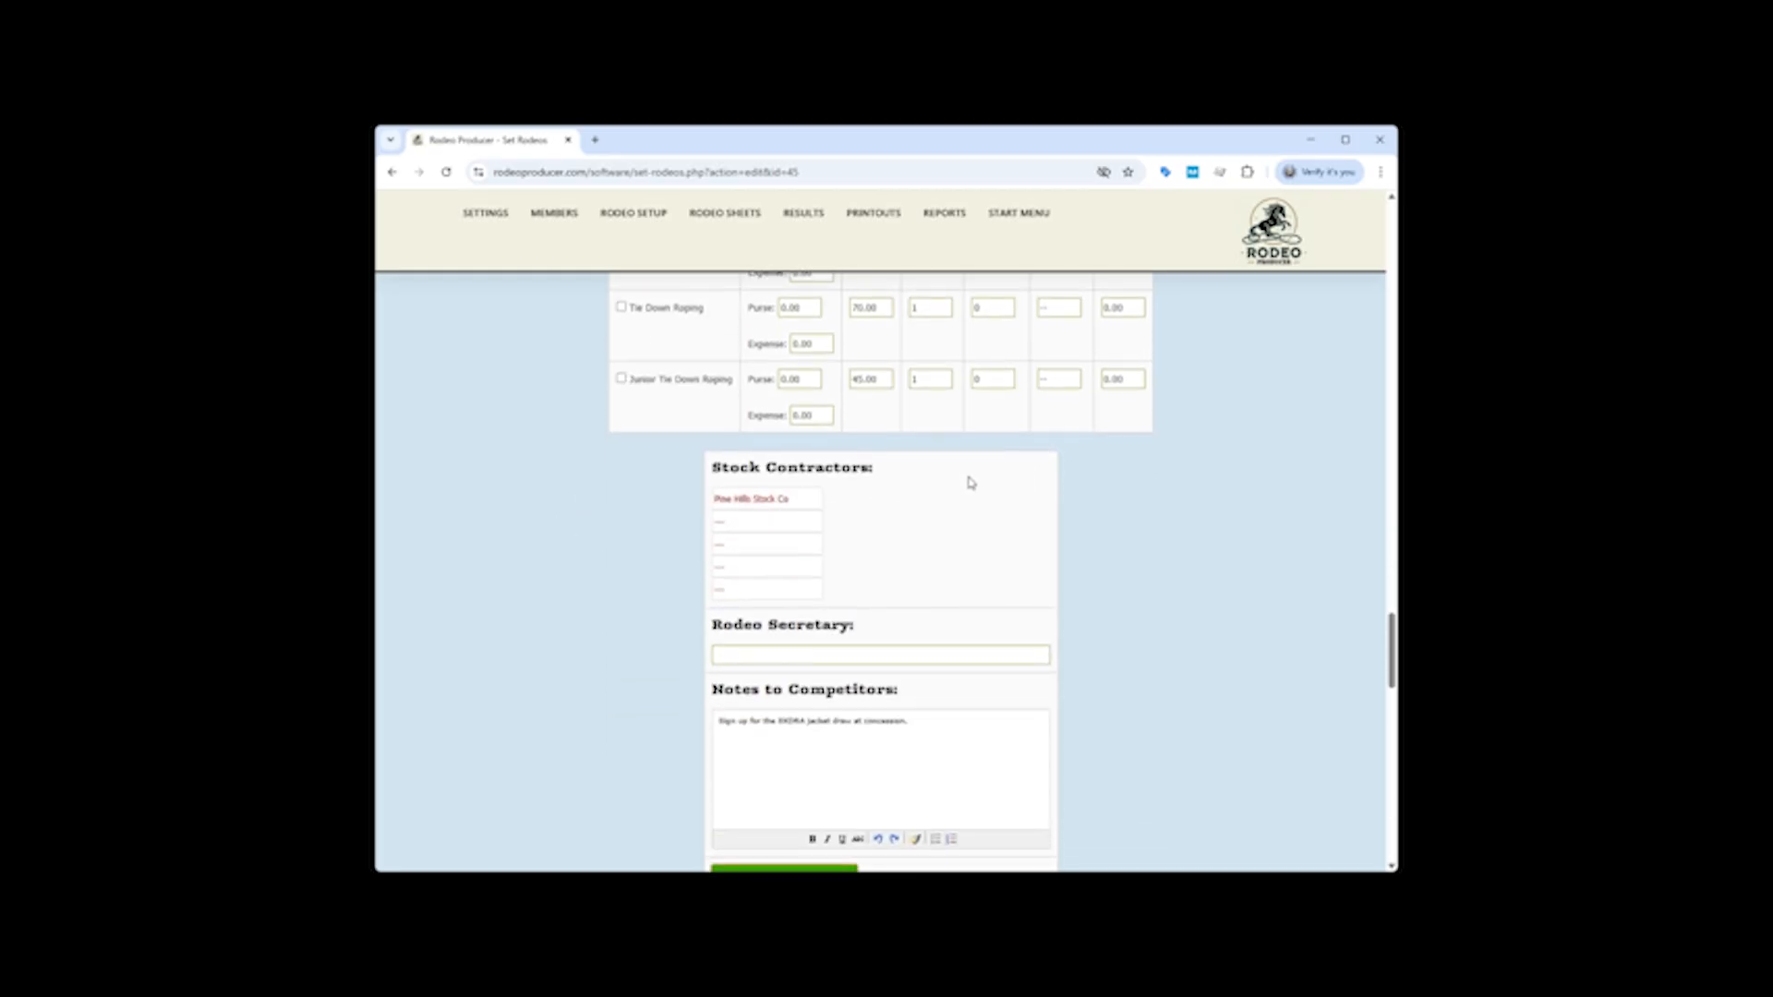
pyautogui.scroll(-2, 1021, 491)
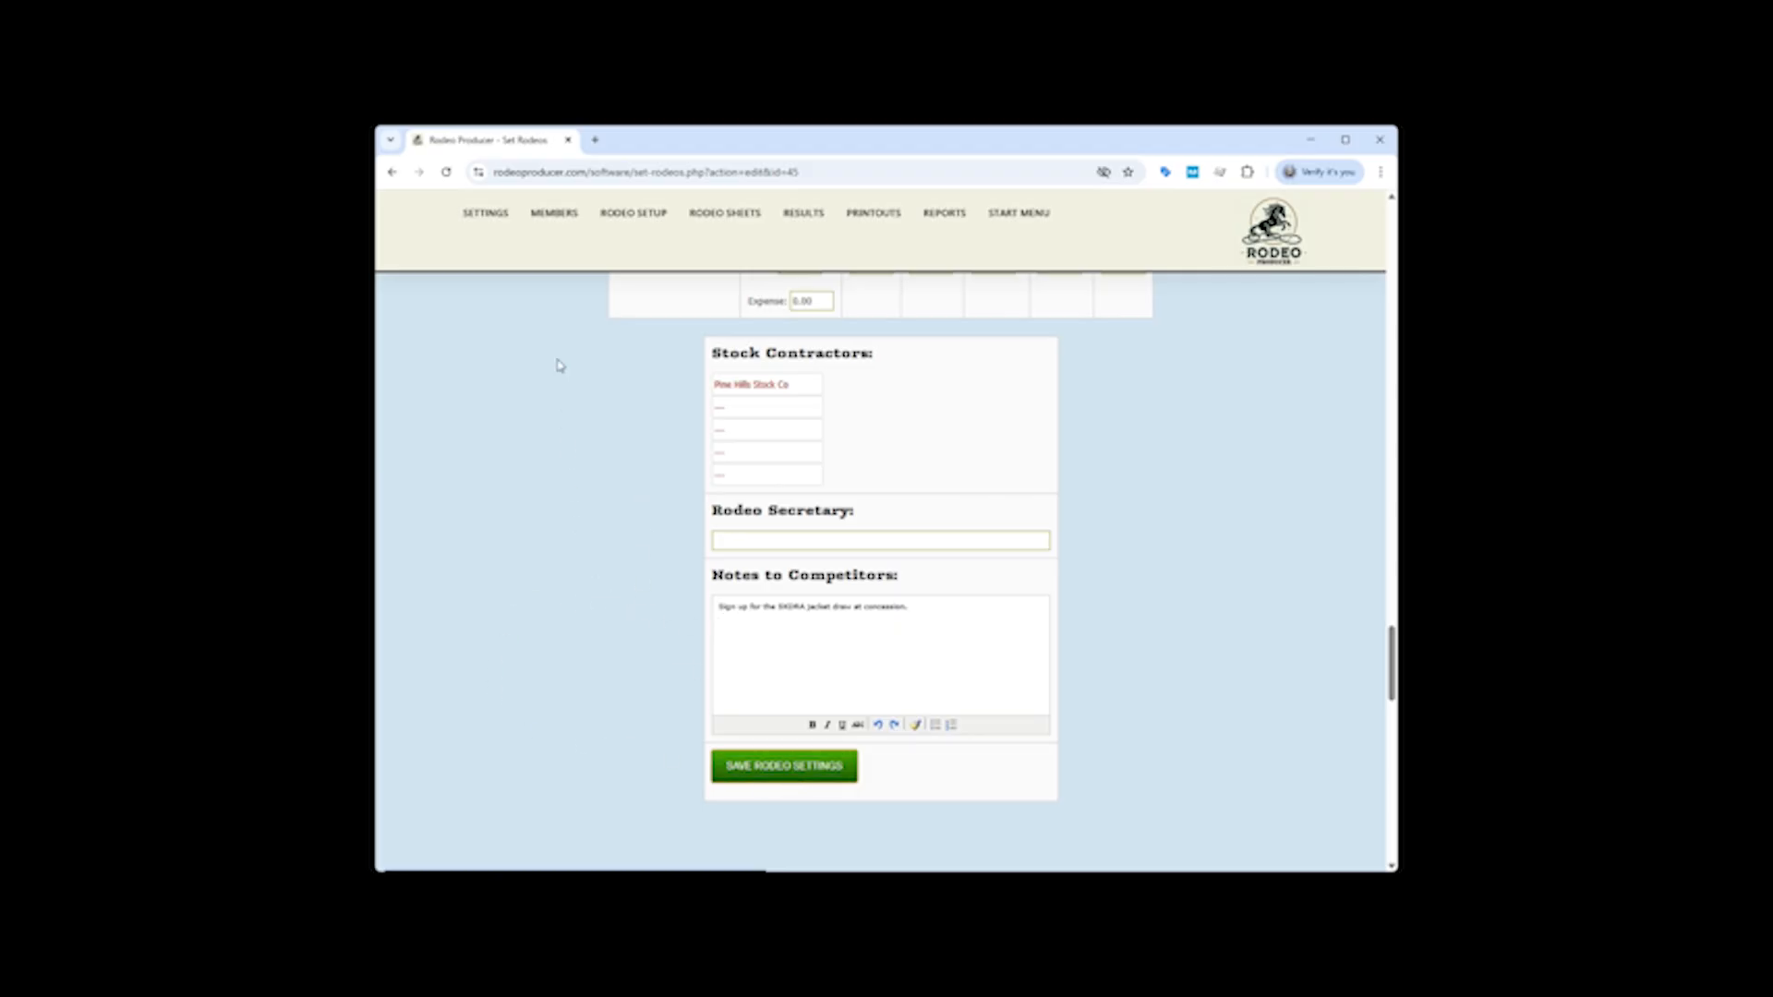
# Open the member management page and look through the full member list.
pyautogui.moveTo(554, 217)
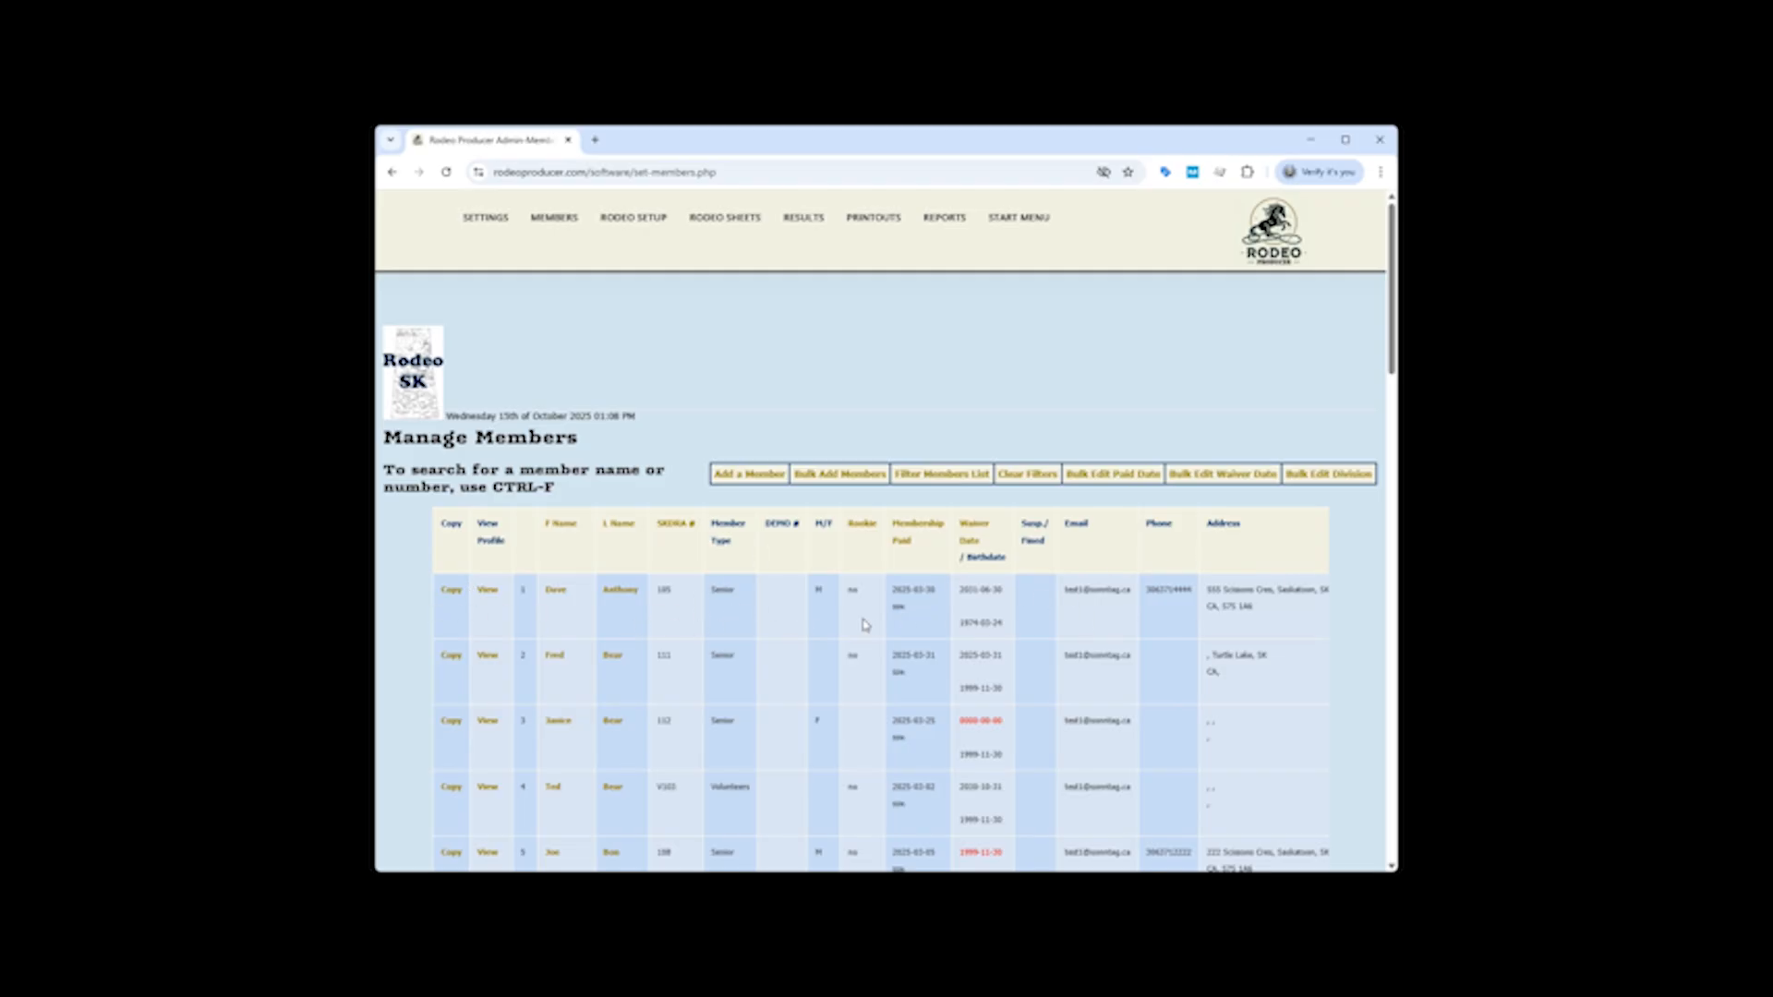
pyautogui.scroll(-15, 865, 625)
pyautogui.scroll(15, 866, 628)
# Open the first listed member's record and examine its membership type, paid and waiver dates, and contact information.
pyautogui.click(619, 602)
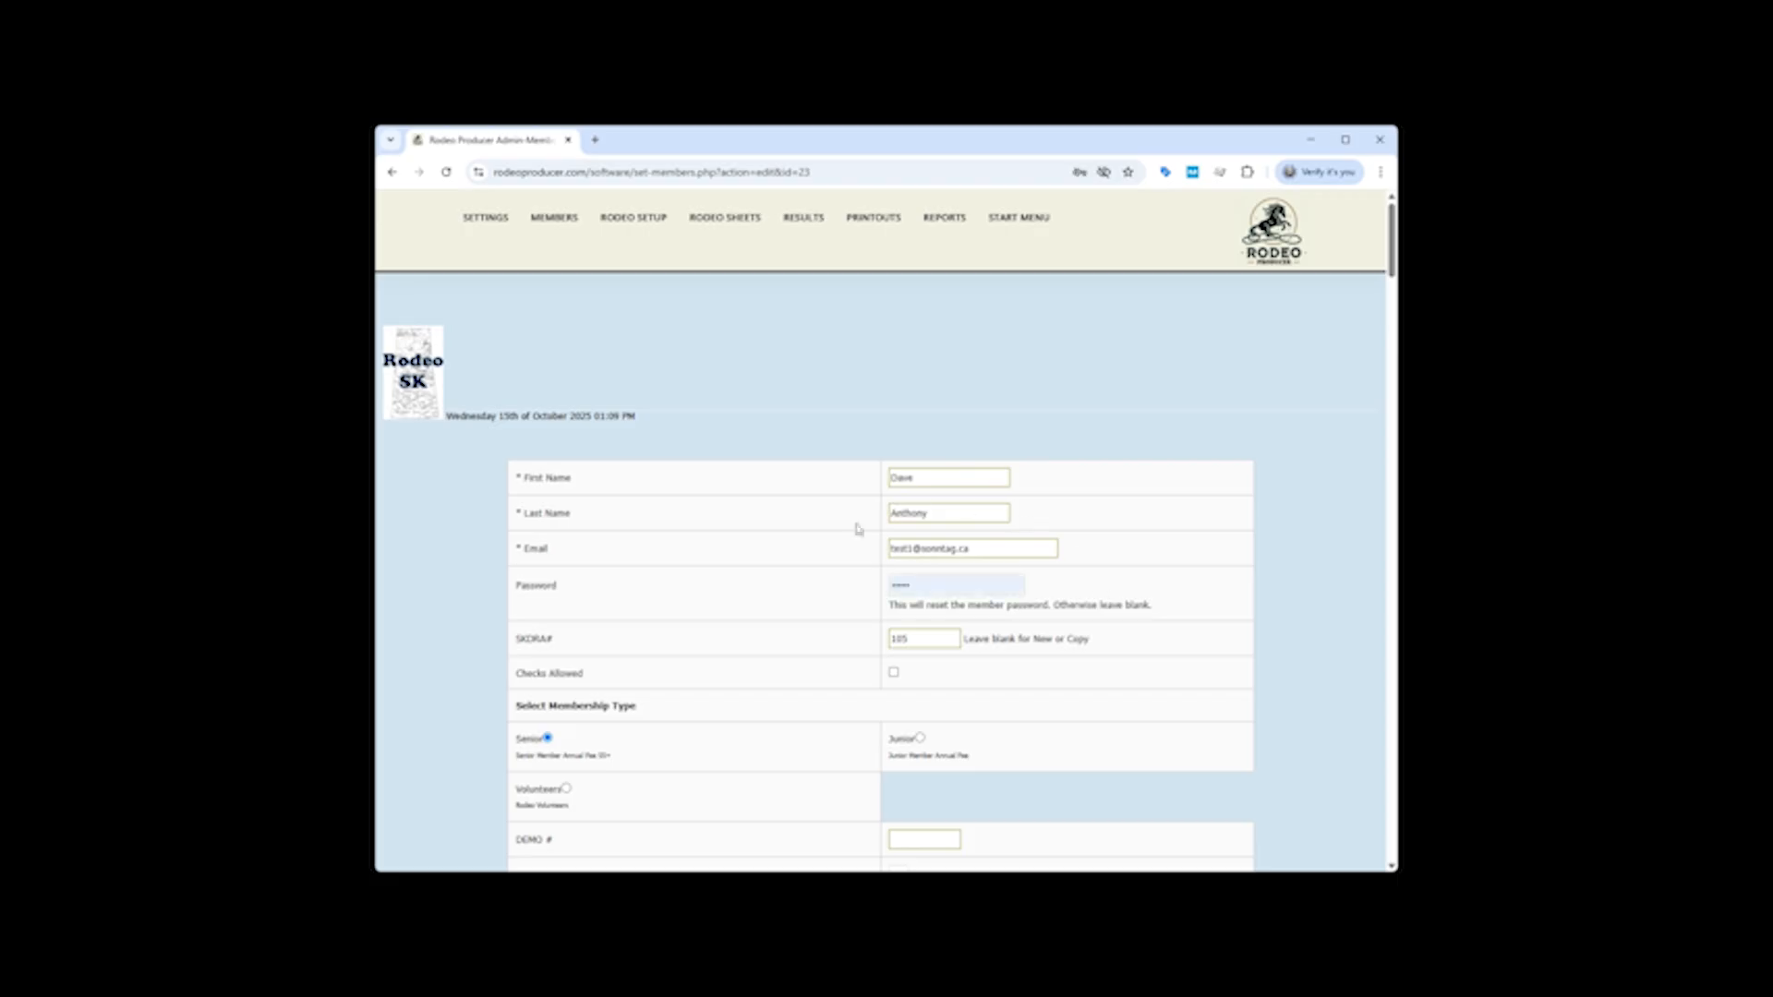
pyautogui.scroll(-4, 743, 614)
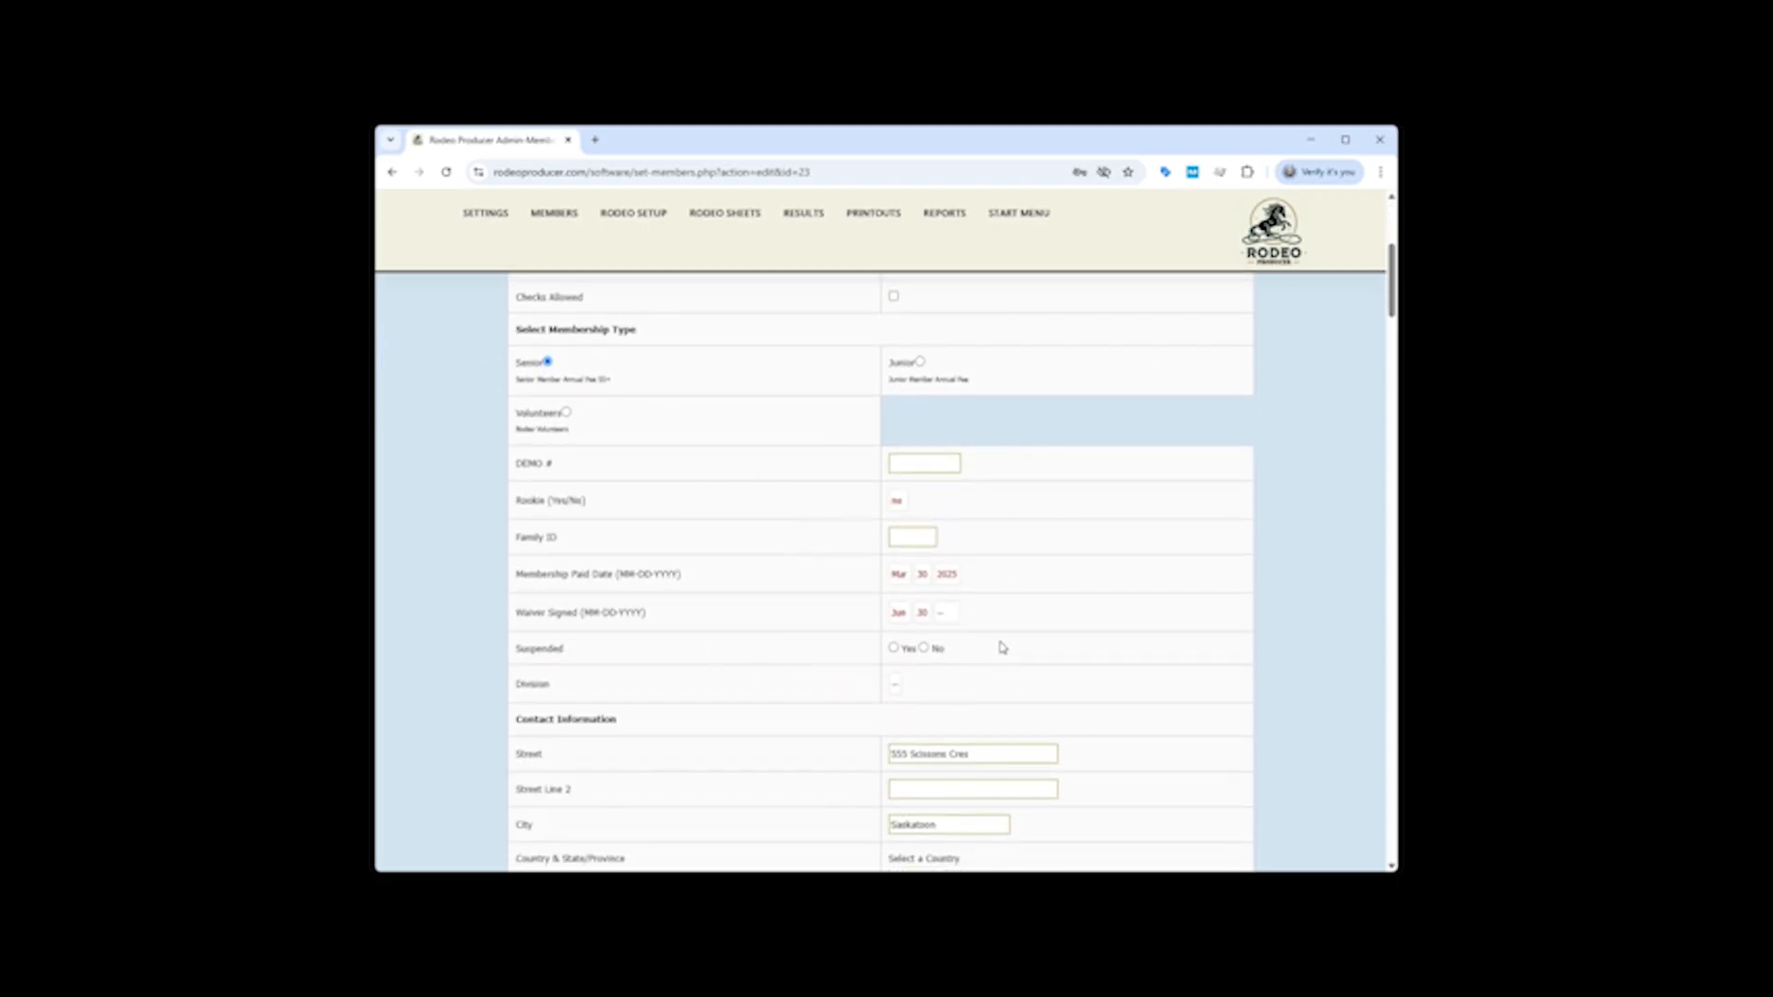
pyautogui.scroll(-2, 1085, 577)
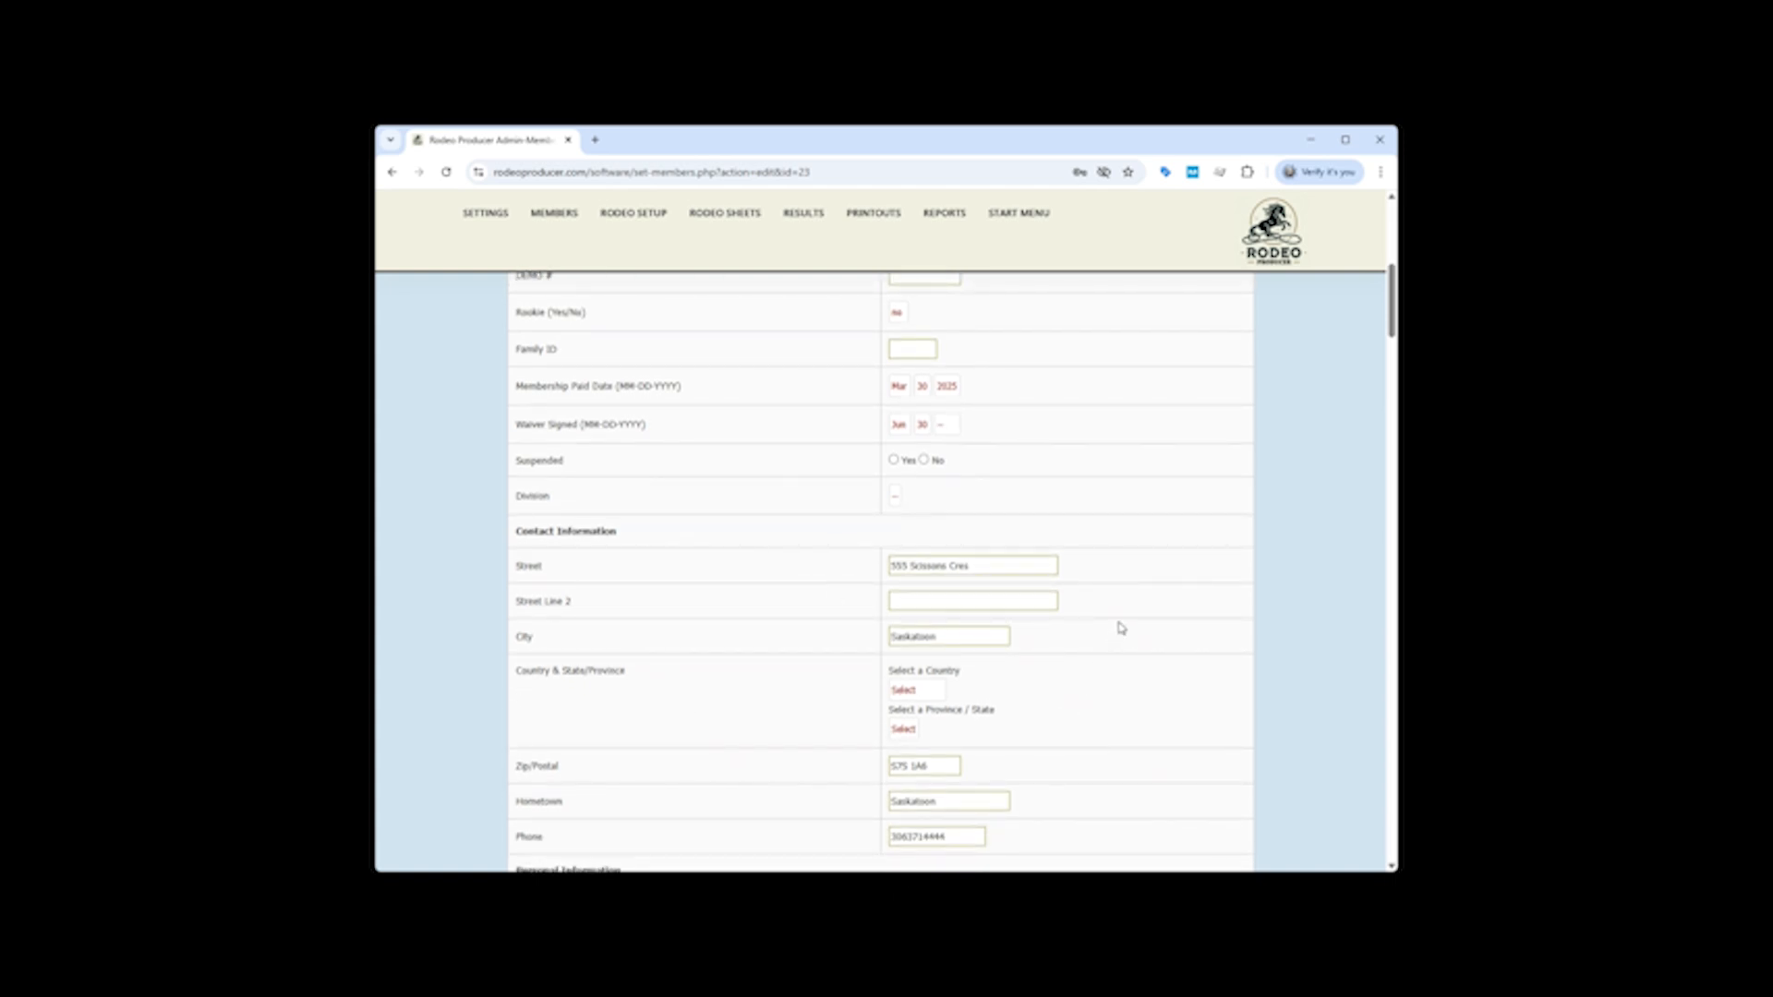
pyautogui.scroll(-1, 1125, 610)
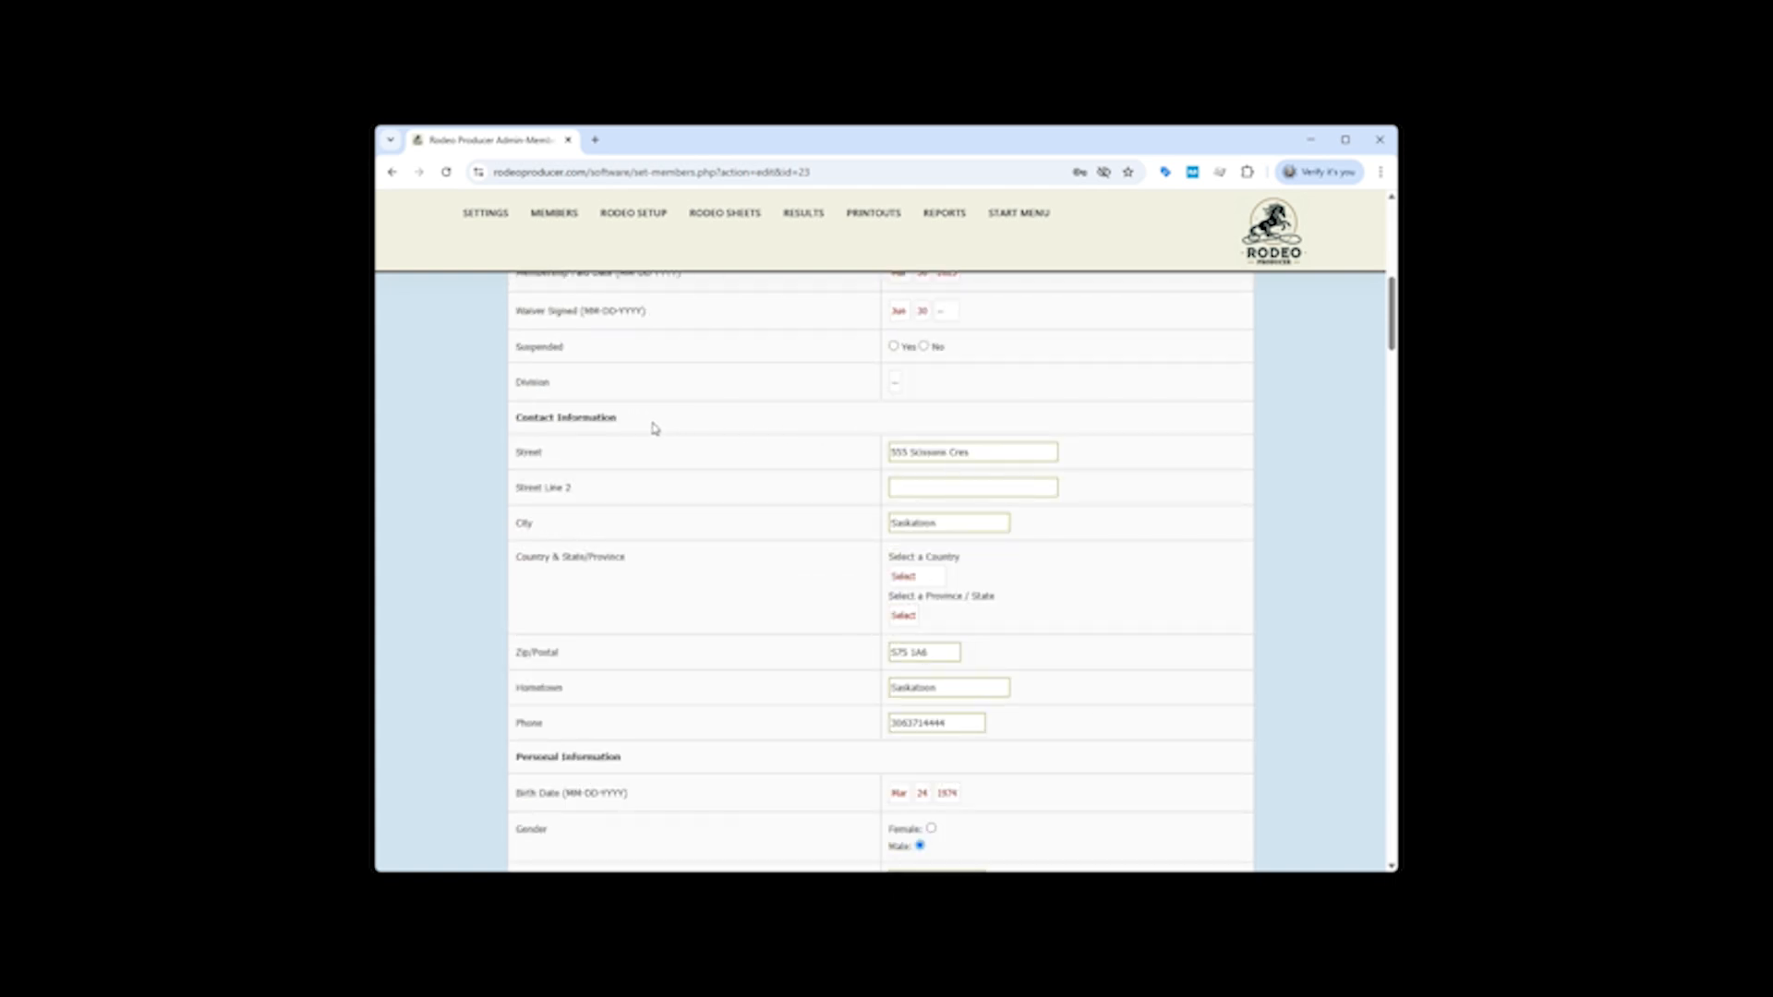
# Review the member's personal, payment, notification, sponsorship and notes fields, and open the membership types page.
pyautogui.scroll(-4, 656, 428)
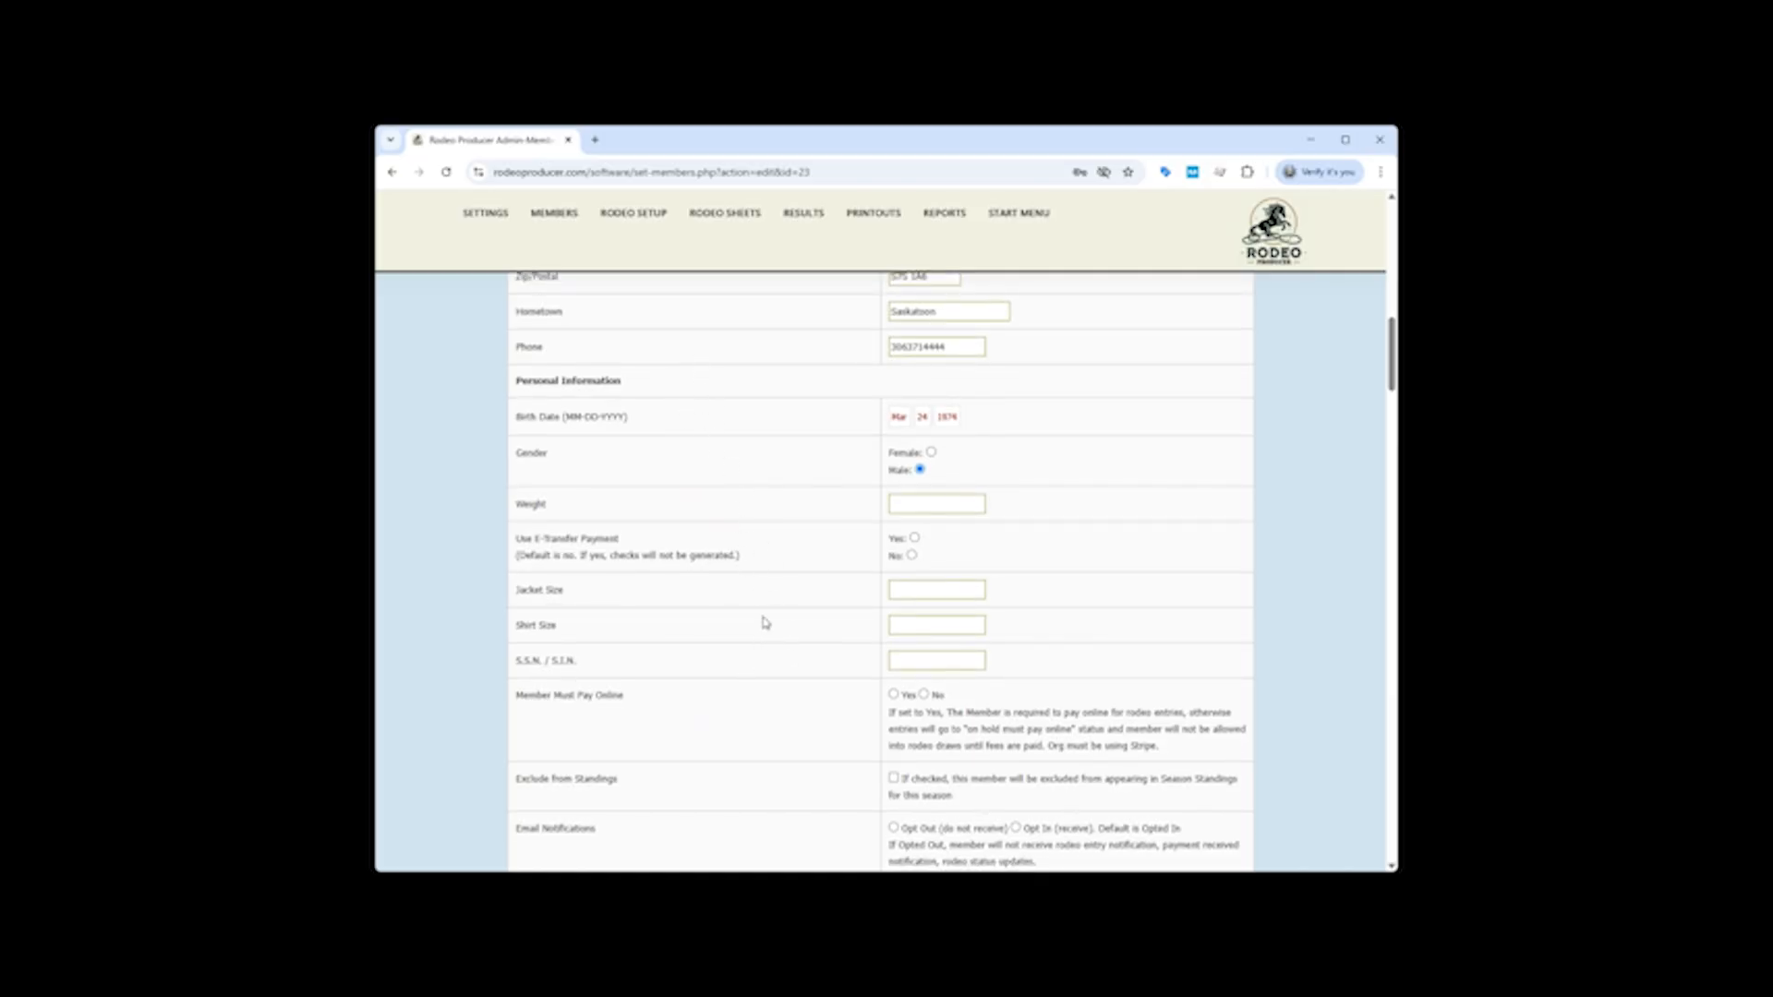
pyautogui.scroll(-4, 781, 601)
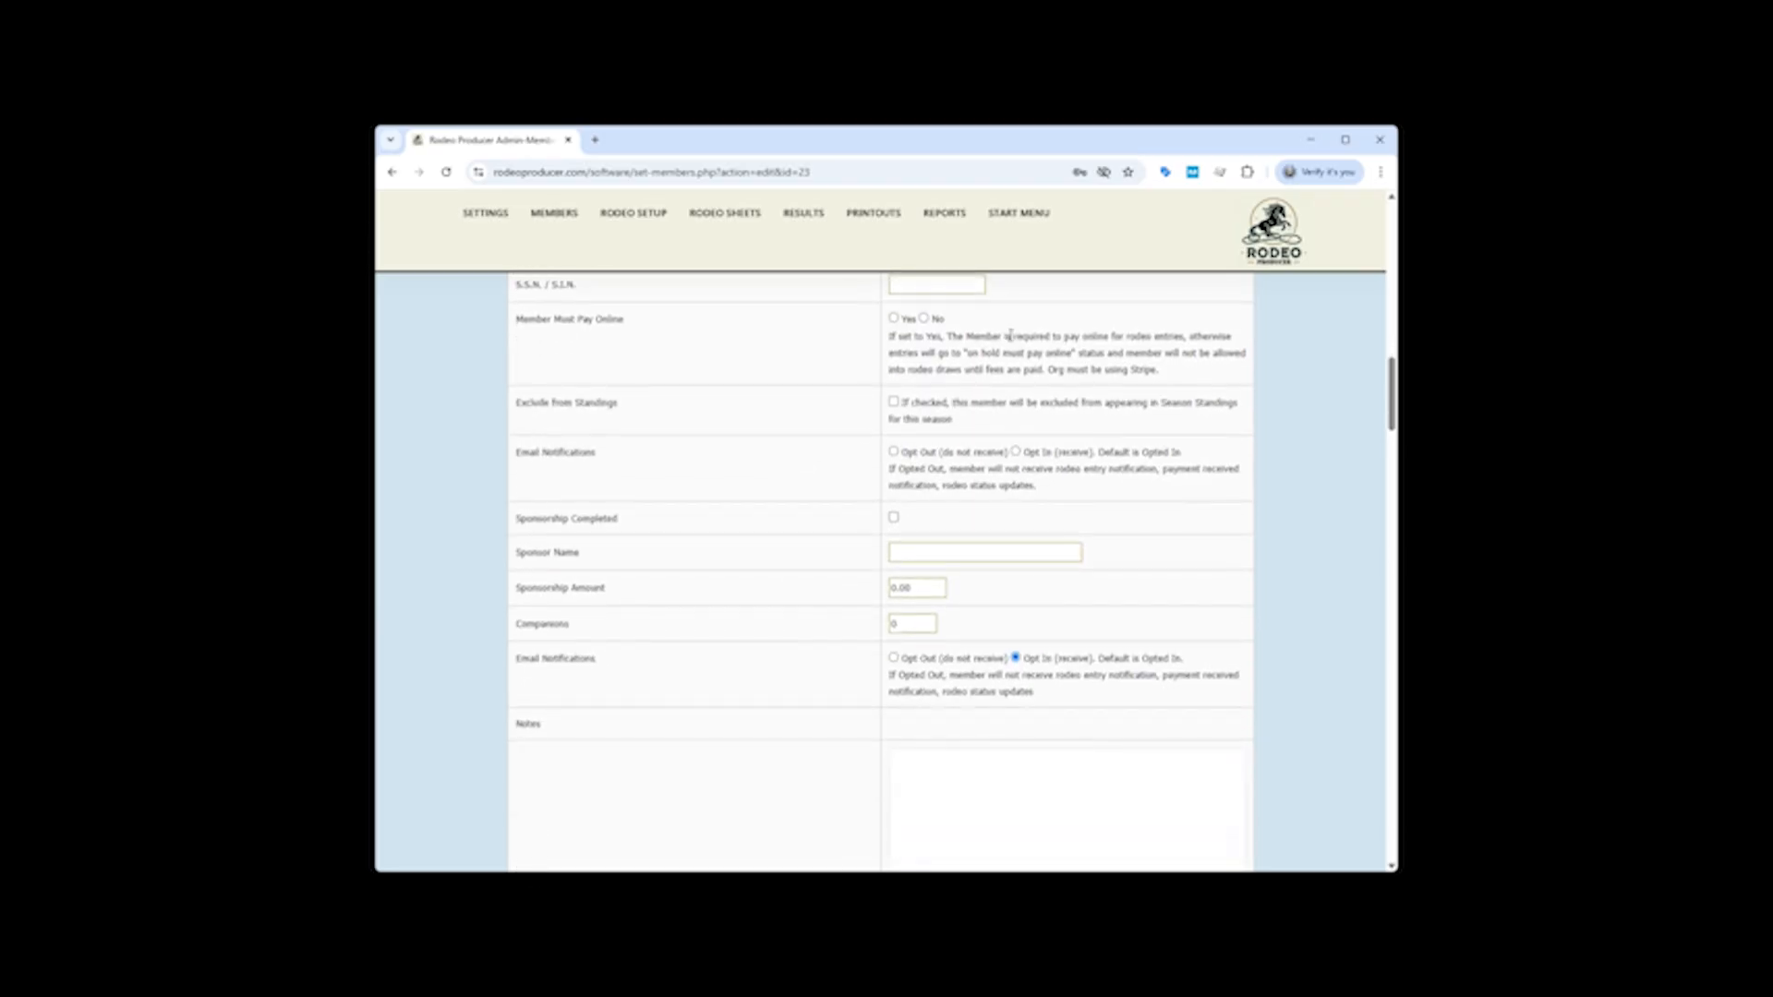
pyautogui.scroll(-4, 819, 618)
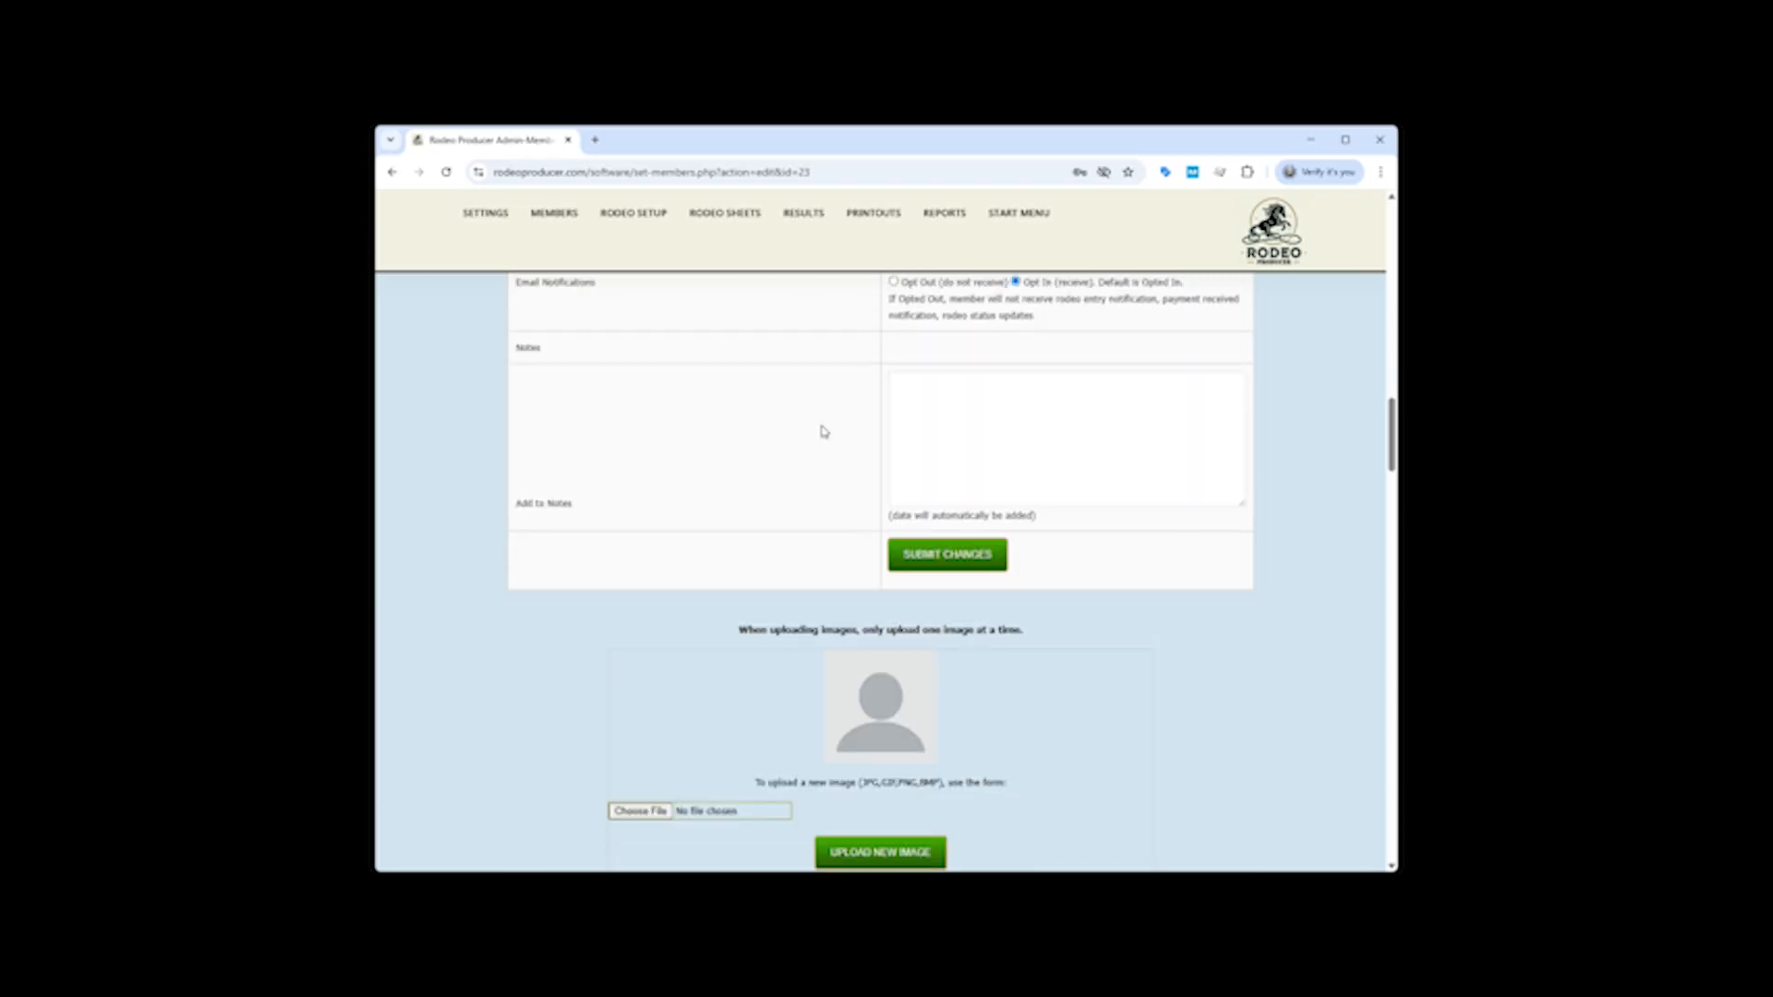
pyautogui.click(541, 276)
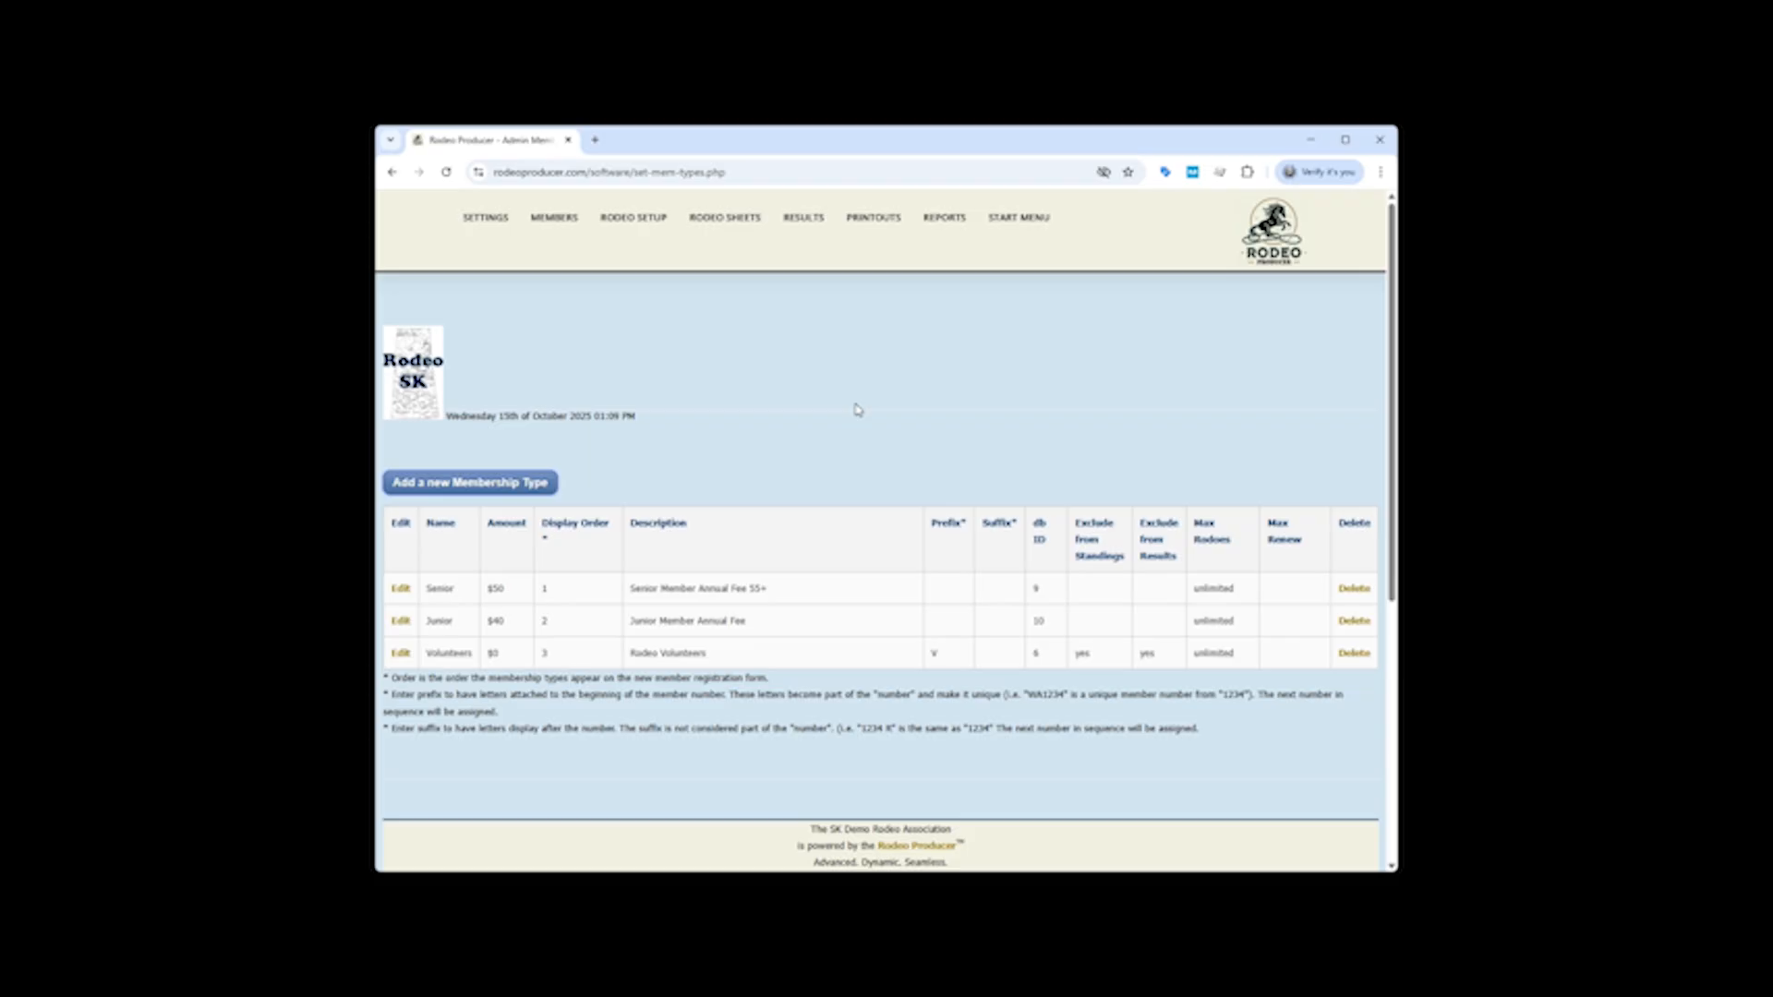
# Open the stock database and look through the animals with their brand numbers, types and contractors.
pyautogui.moveTo(625, 230)
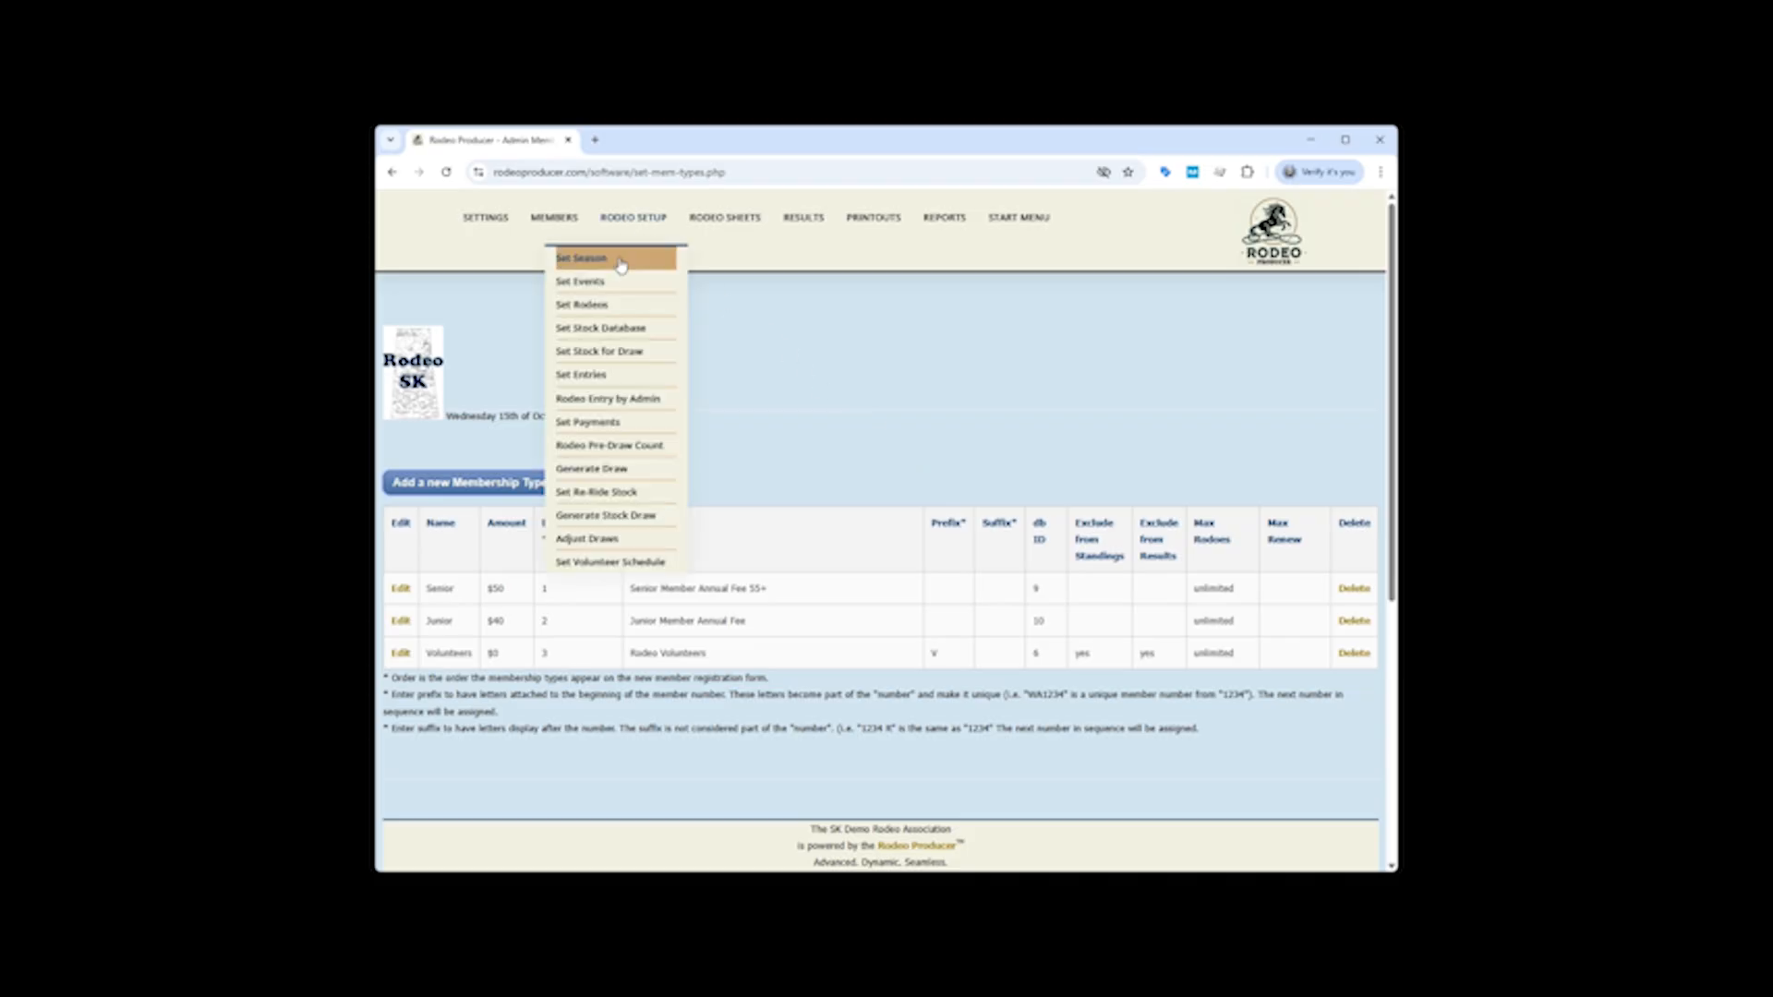
pyautogui.click(597, 334)
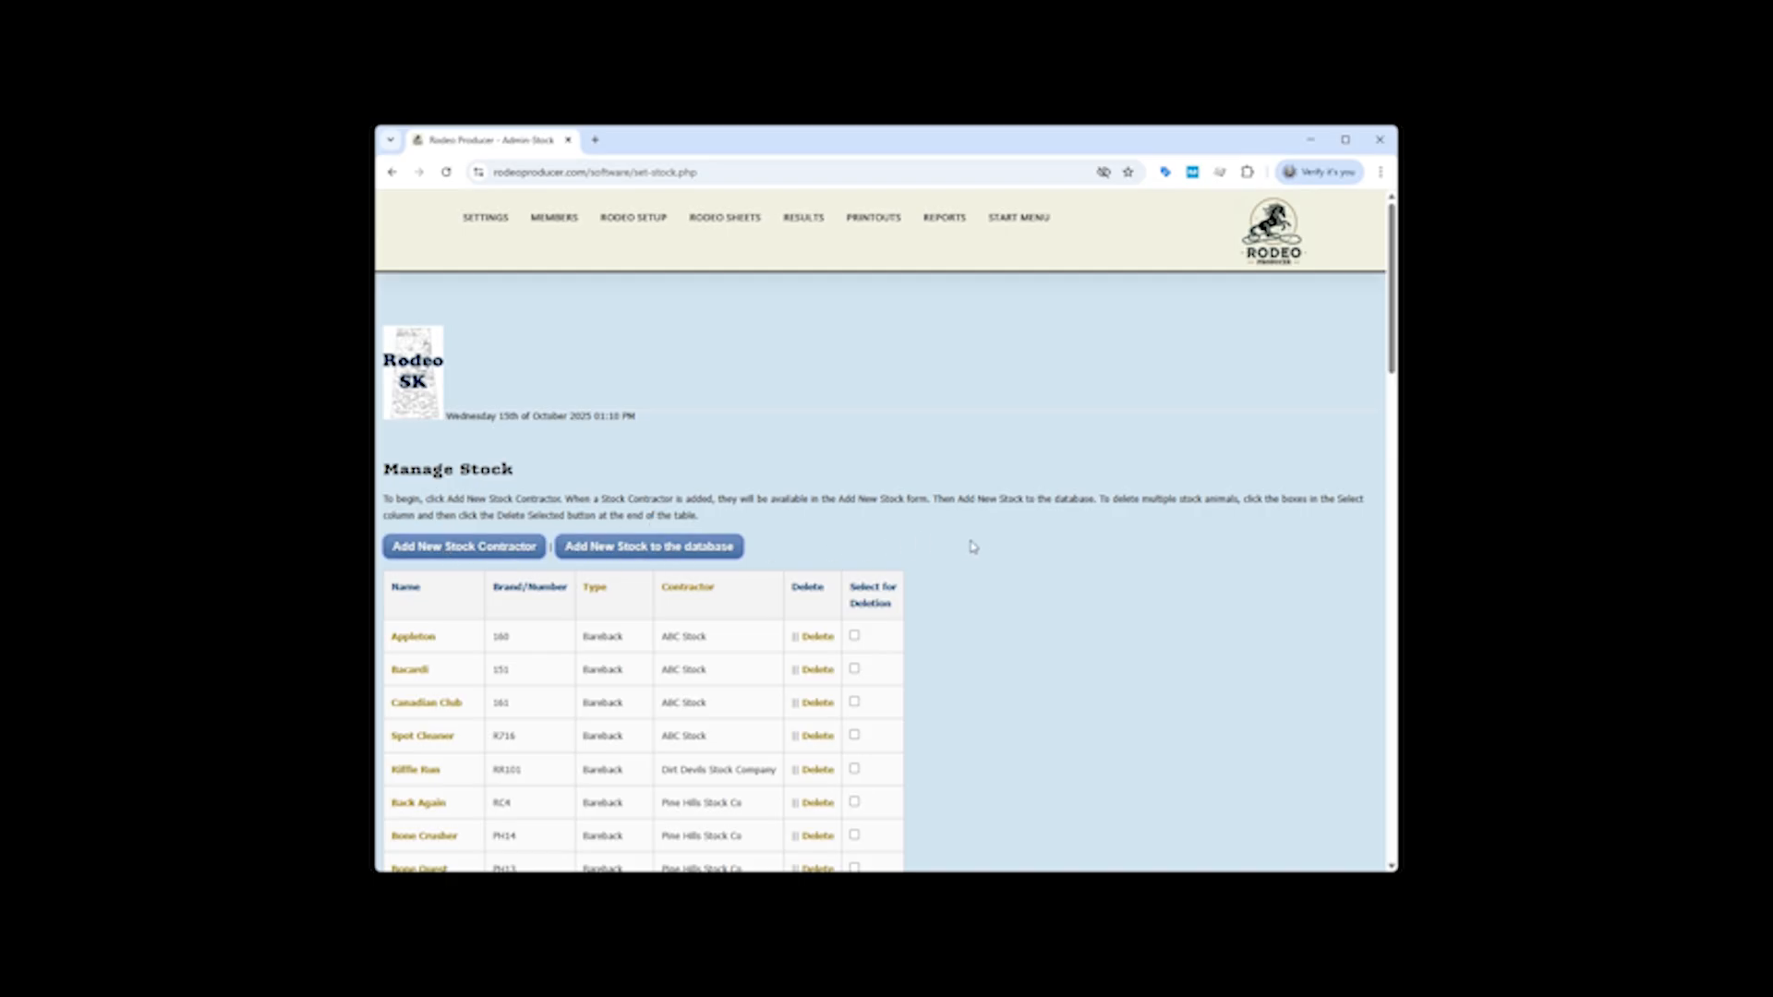
pyautogui.scroll(-3, 988, 540)
pyautogui.scroll(-5, 716, 453)
pyautogui.scroll(-10, 714, 450)
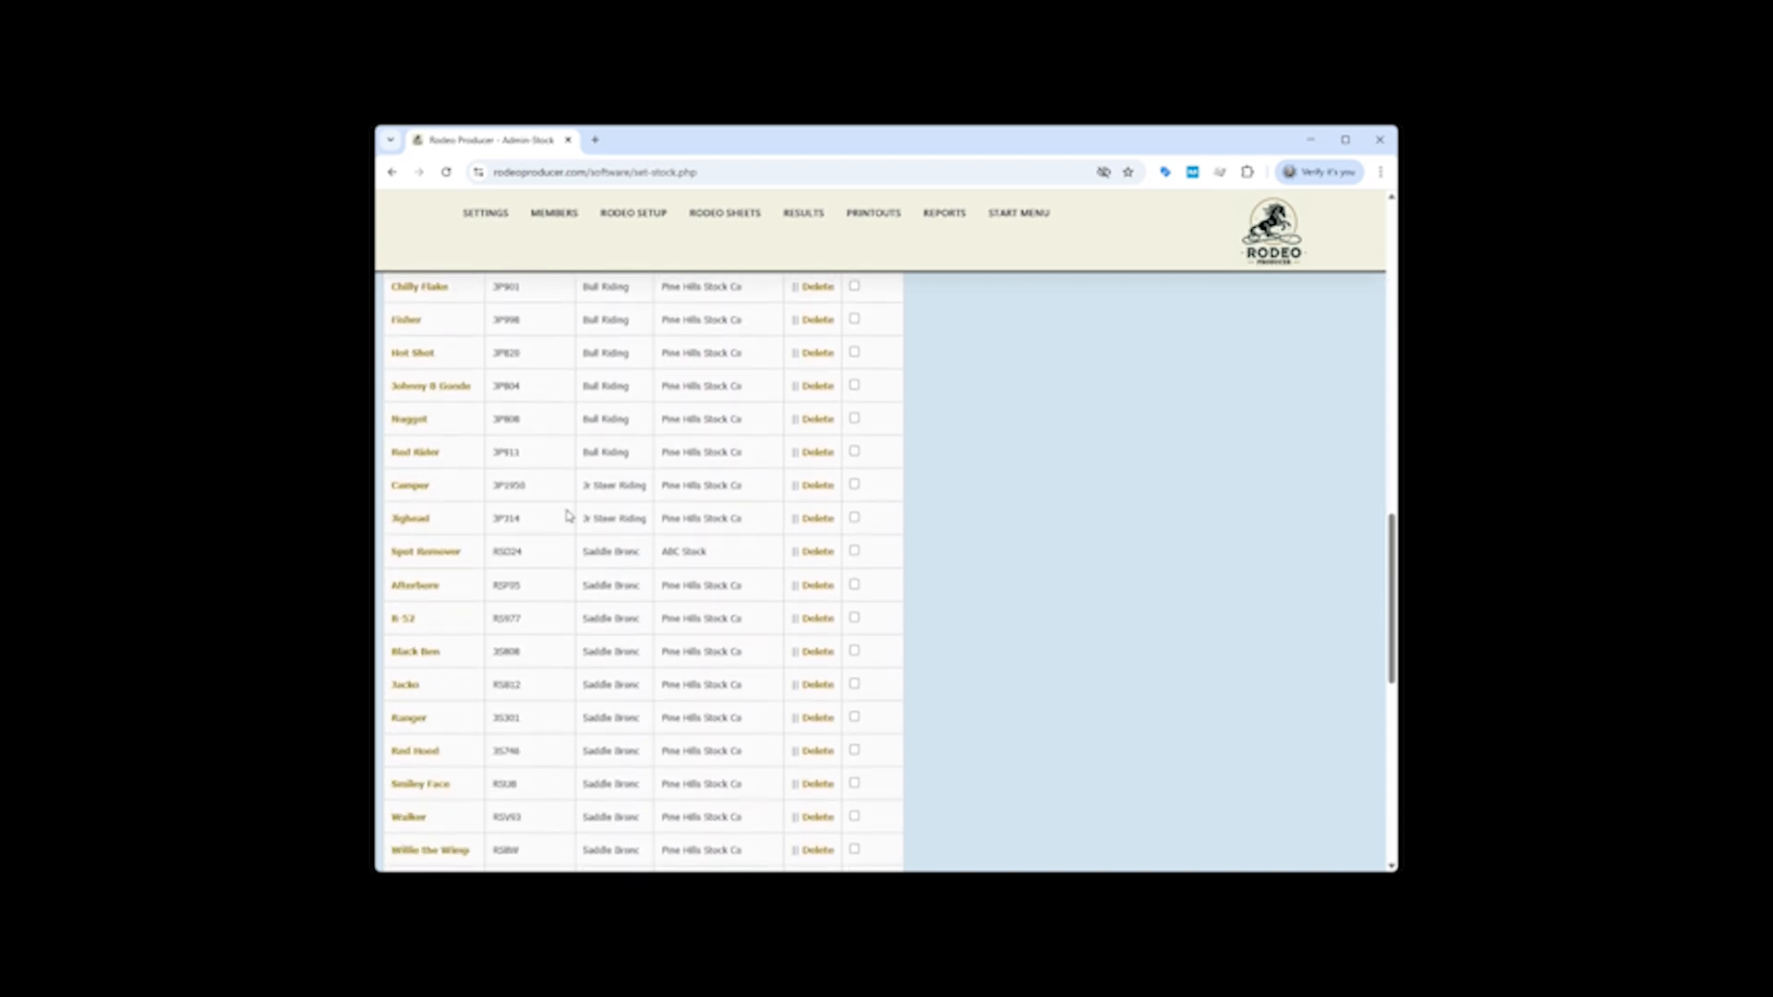
pyautogui.scroll(8, 582, 522)
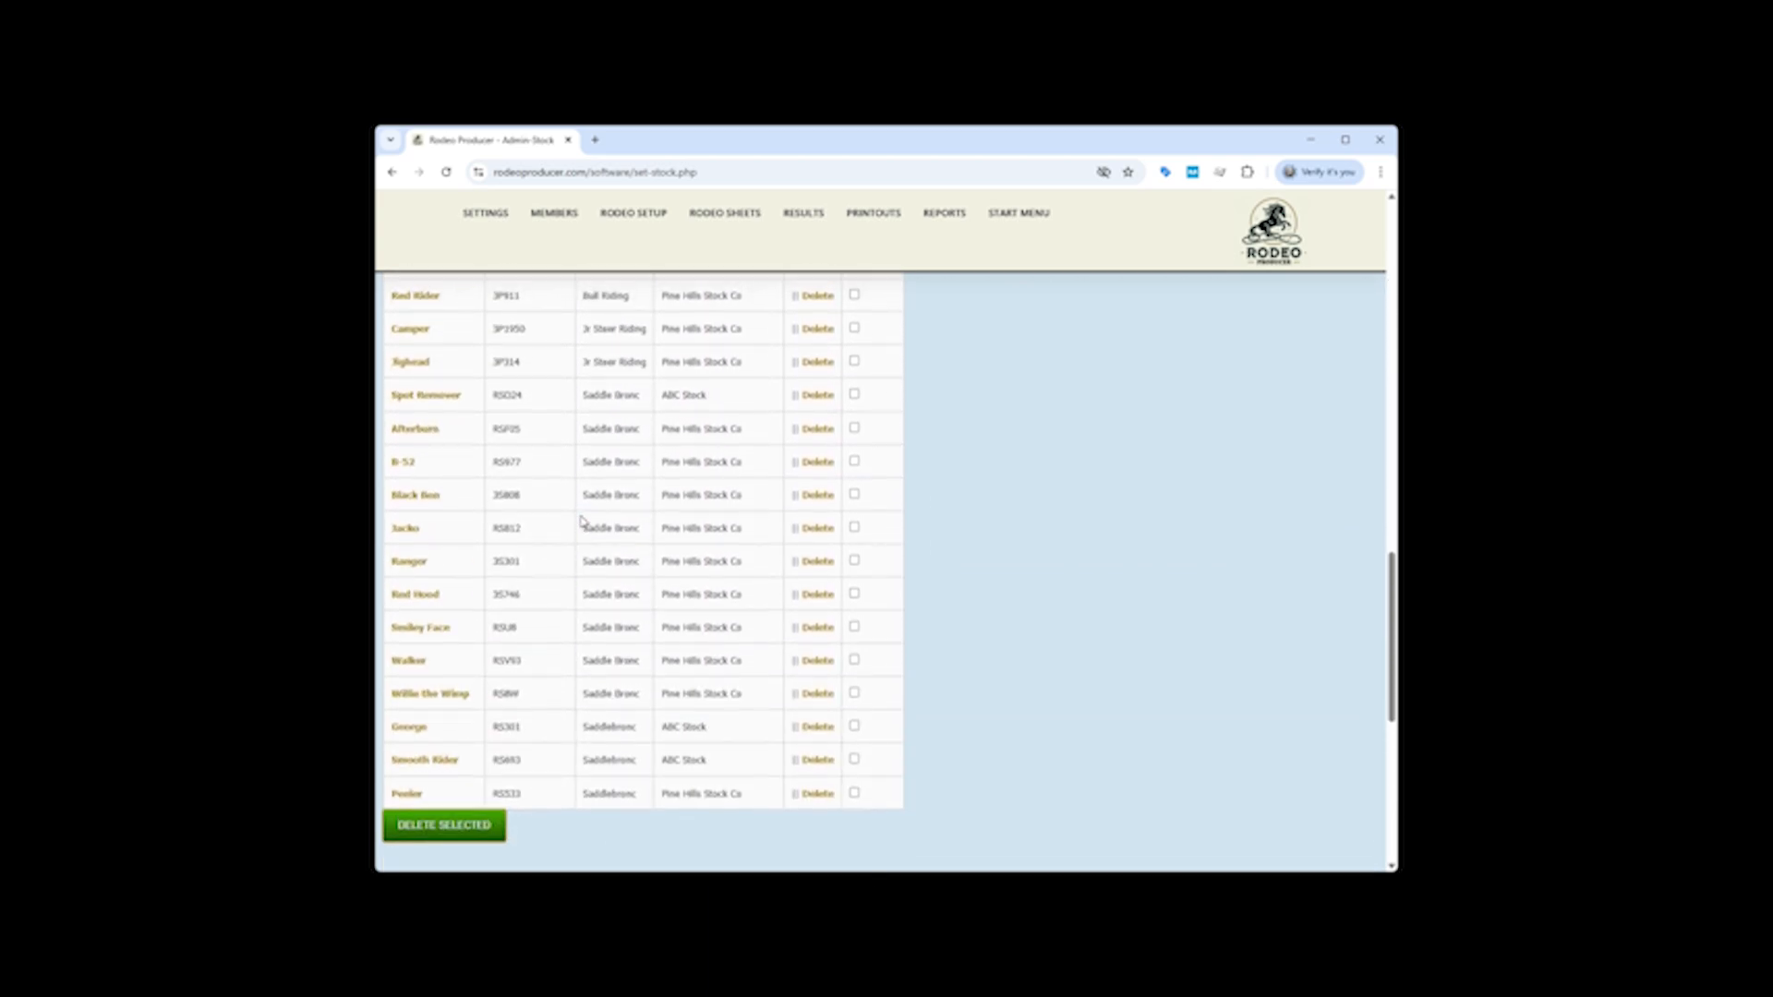
pyautogui.scroll(7, 582, 522)
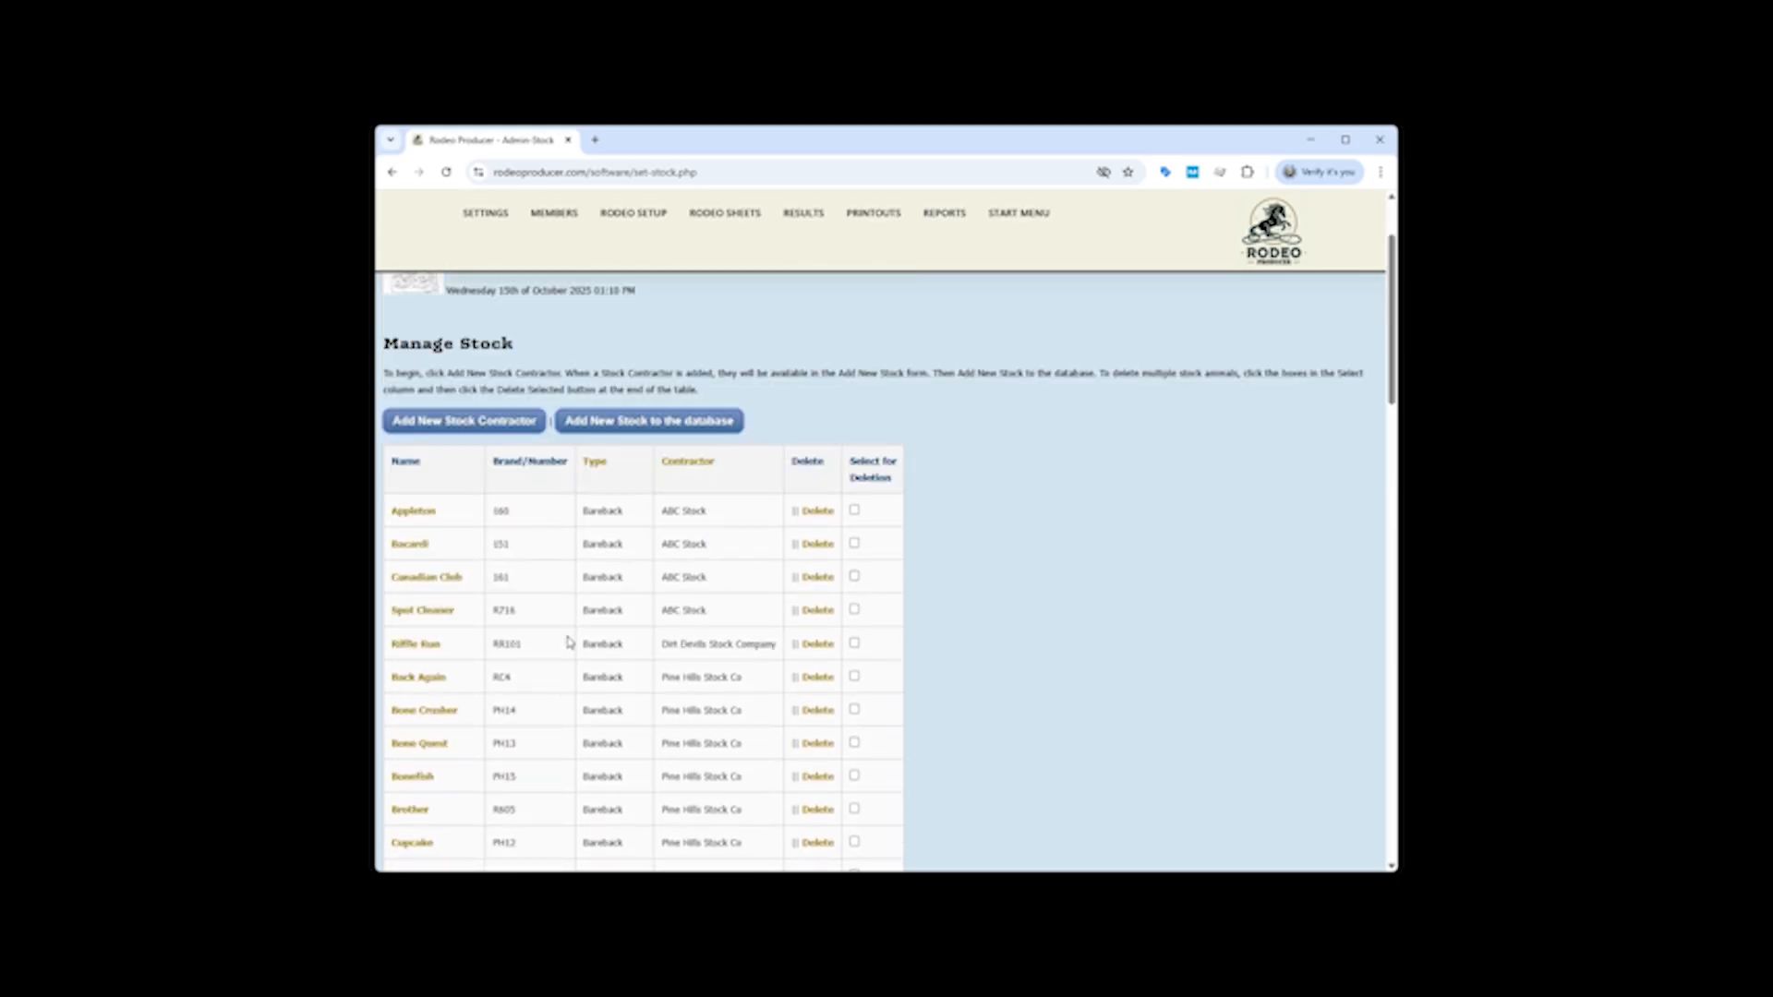
# Open the admin fees settings and examine the general admin fees and the per-rodeo admin fees.
pyautogui.moveTo(633, 212)
pyautogui.moveTo(481, 222)
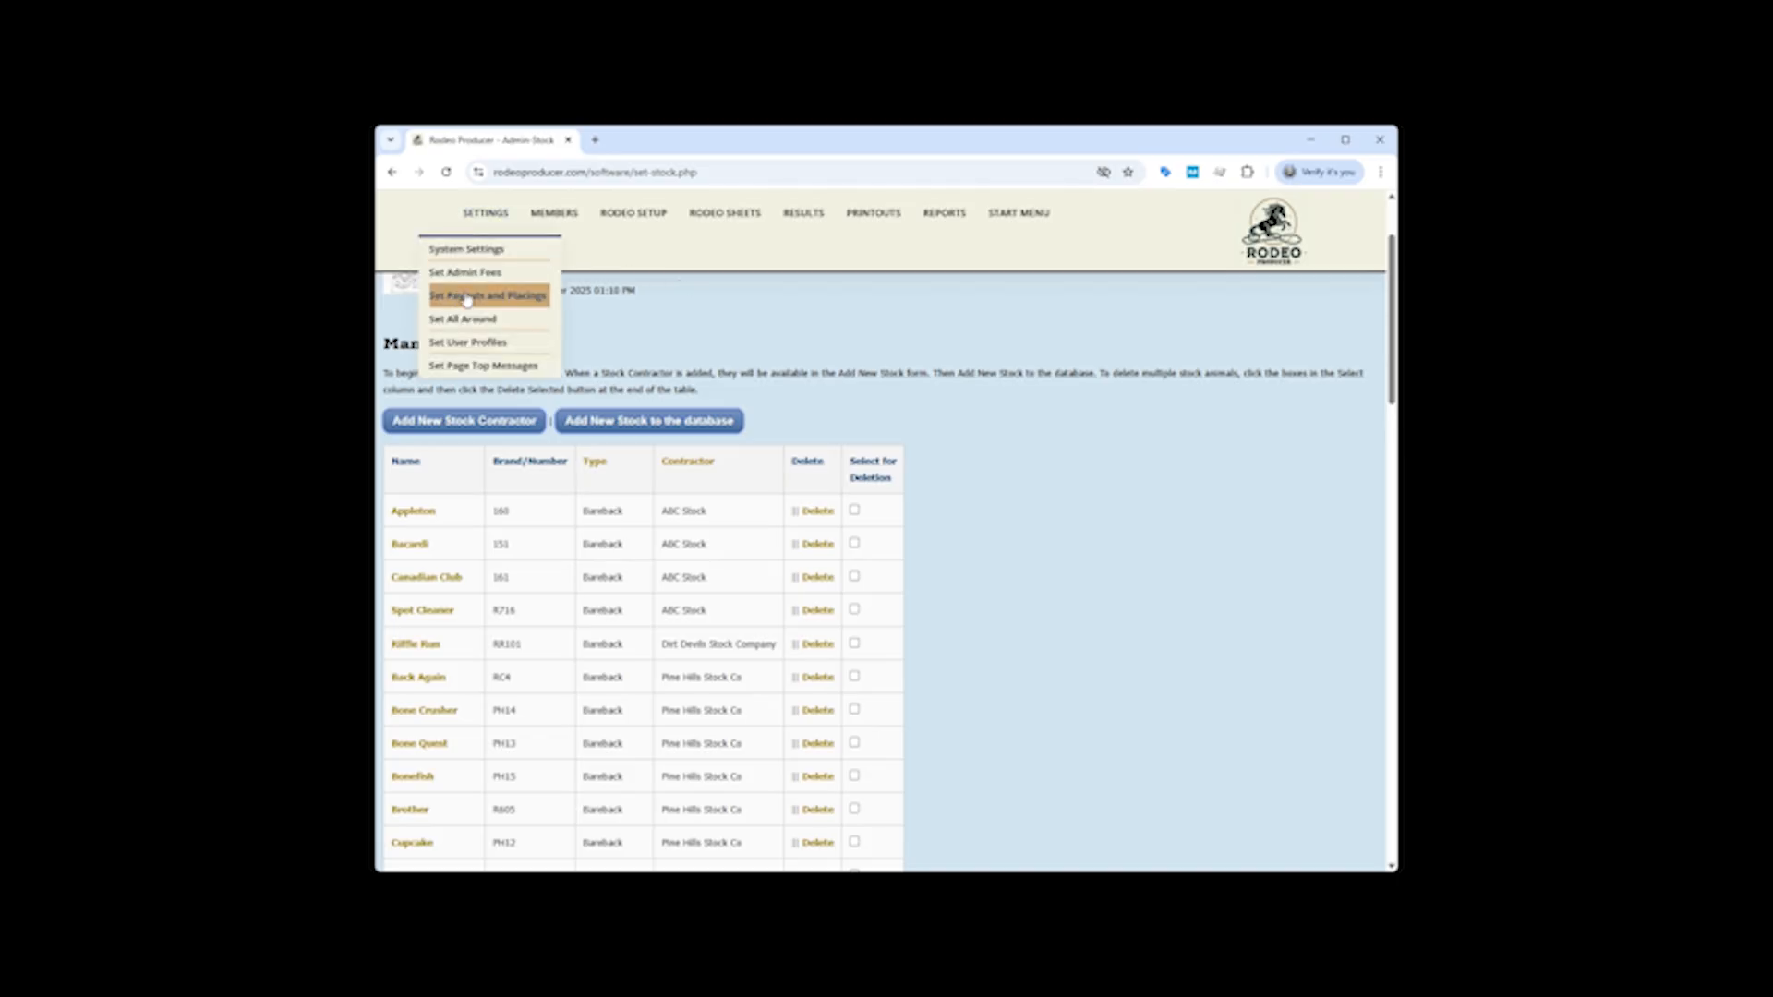
pyautogui.click(465, 278)
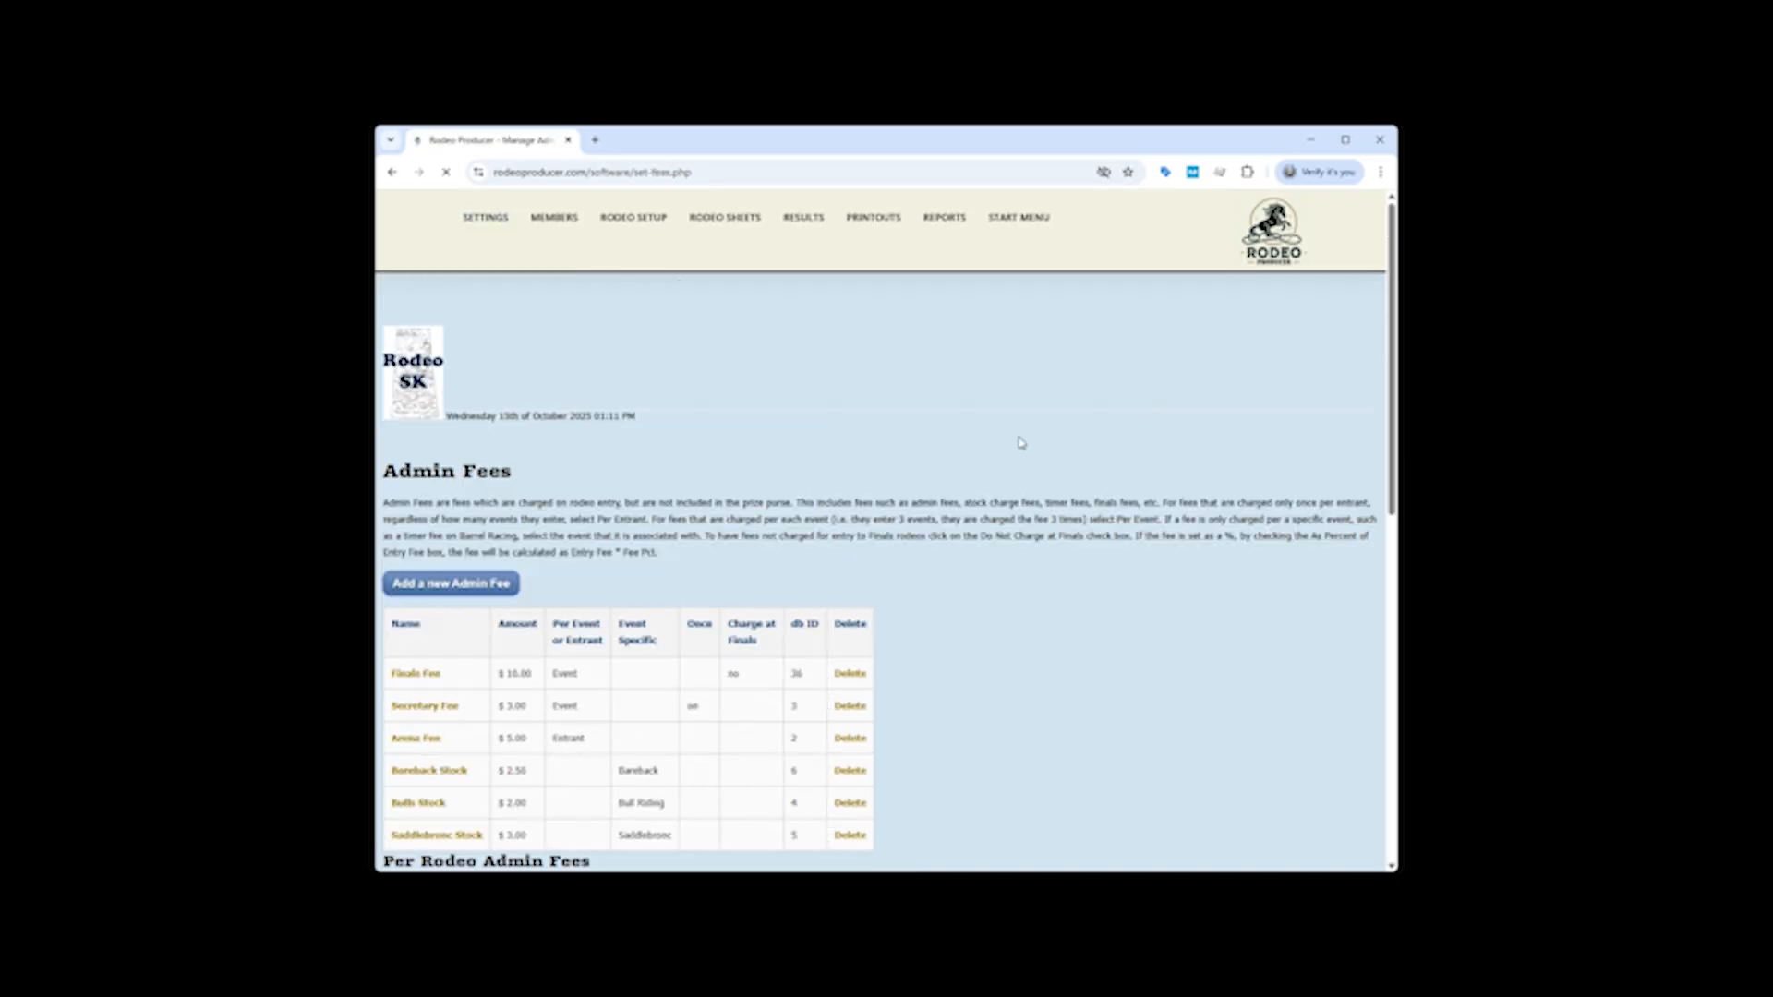
pyautogui.scroll(-3, 535, 485)
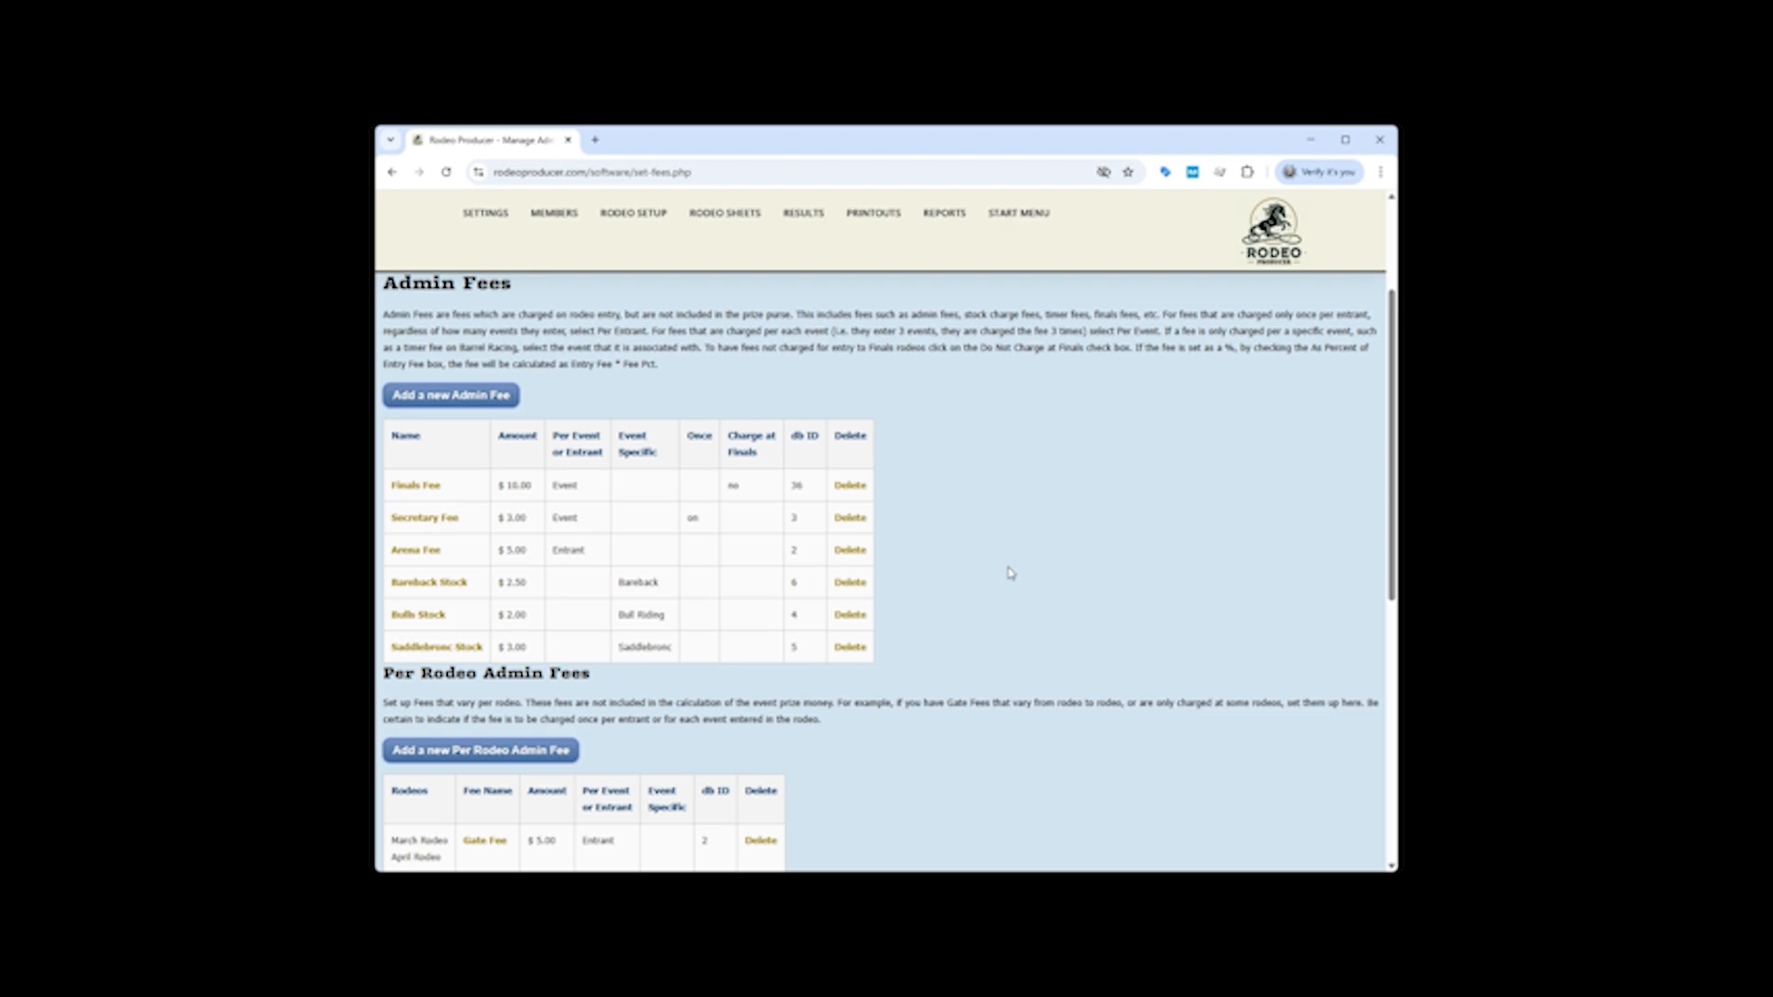
pyautogui.scroll(-2, 993, 601)
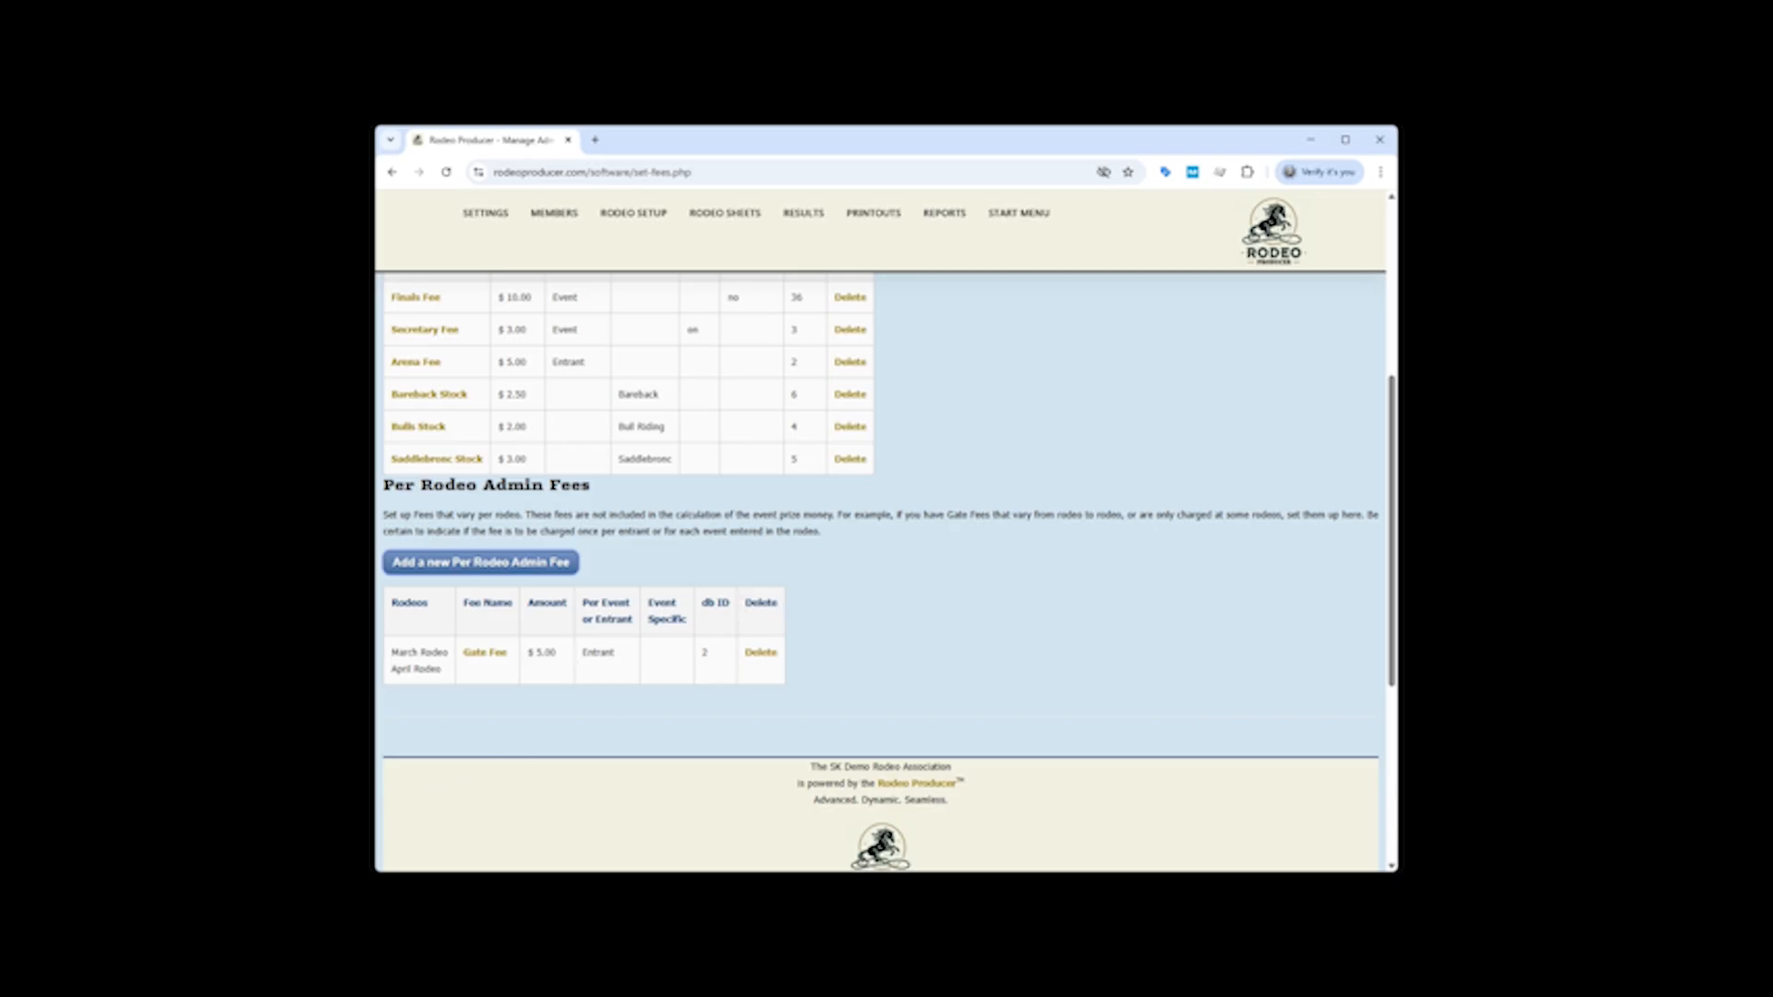
pyautogui.scroll(2, 831, 645)
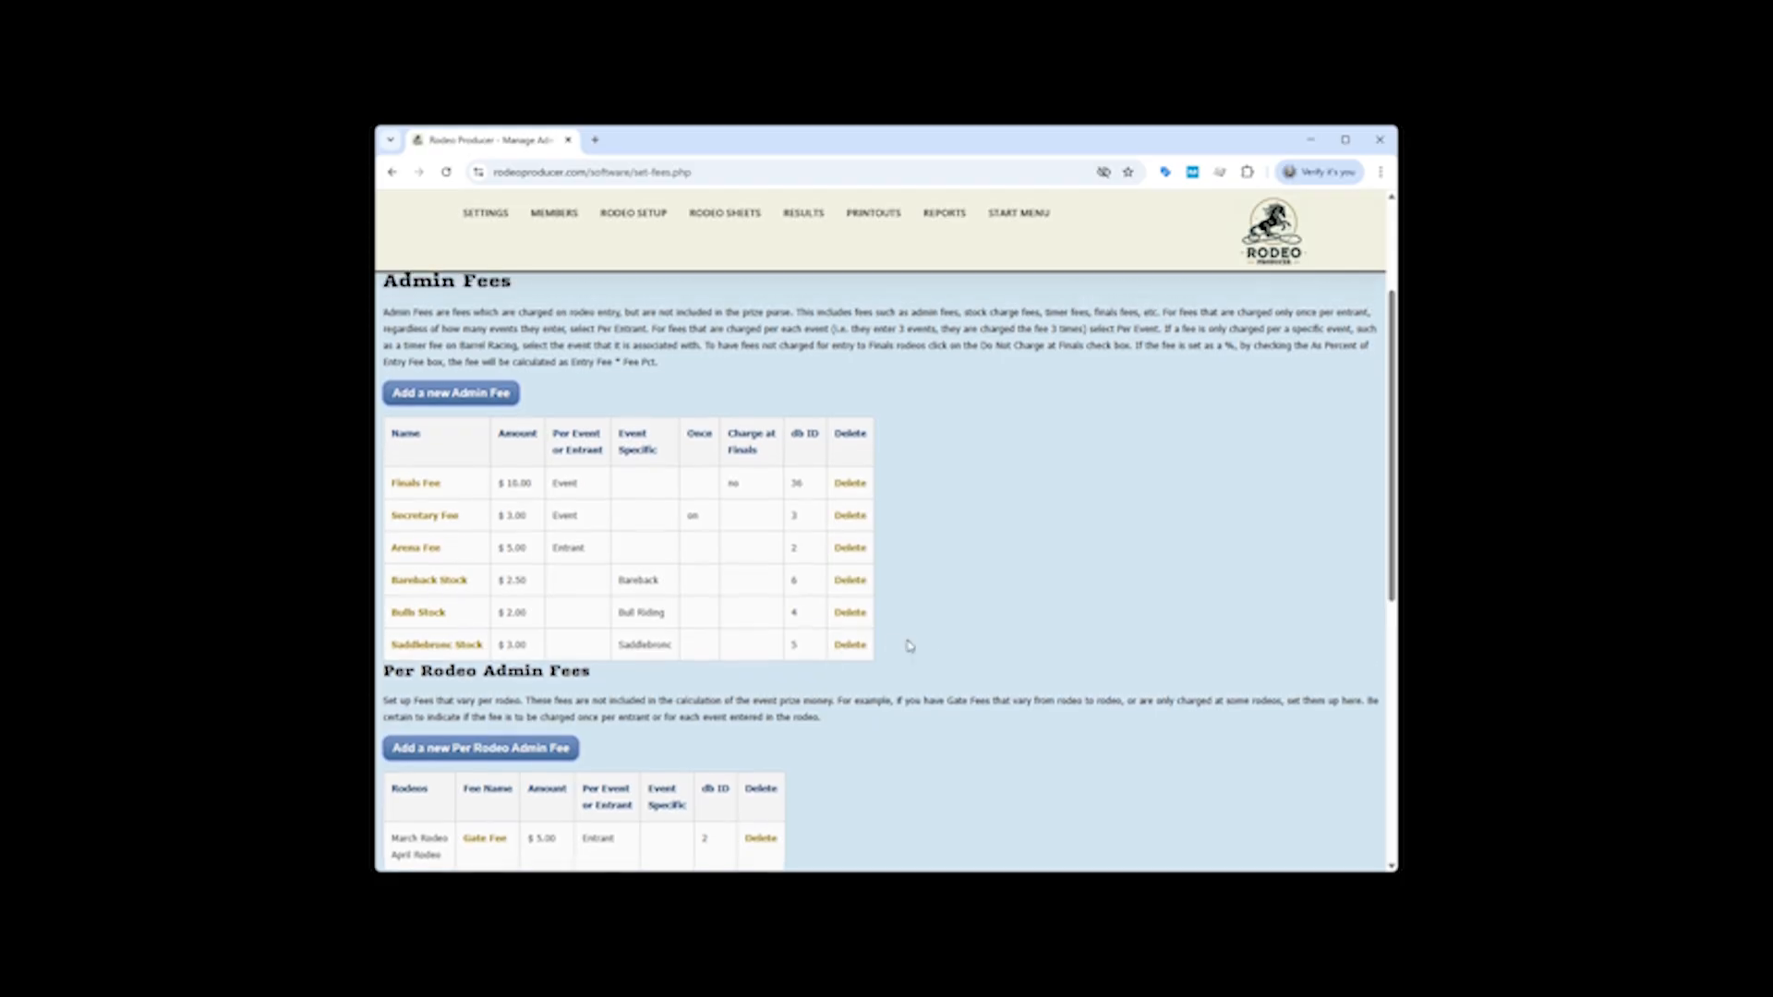
pyautogui.scroll(-2, 988, 604)
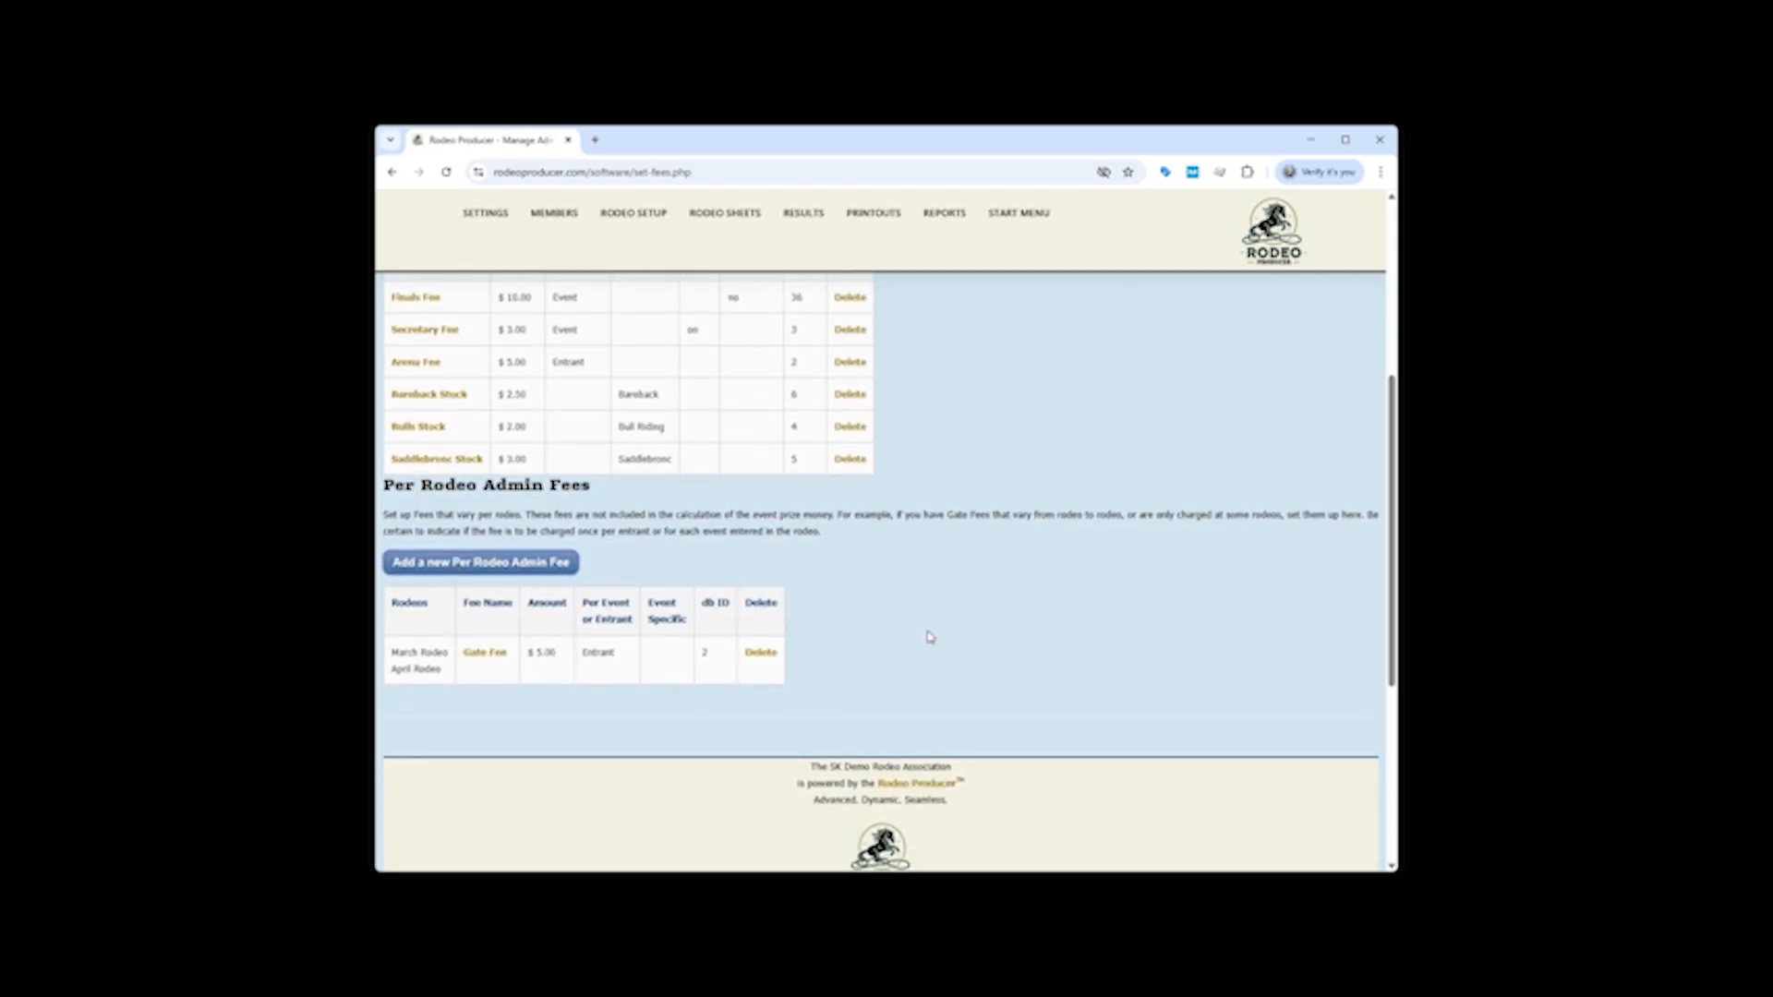
pyautogui.scroll(2, 930, 637)
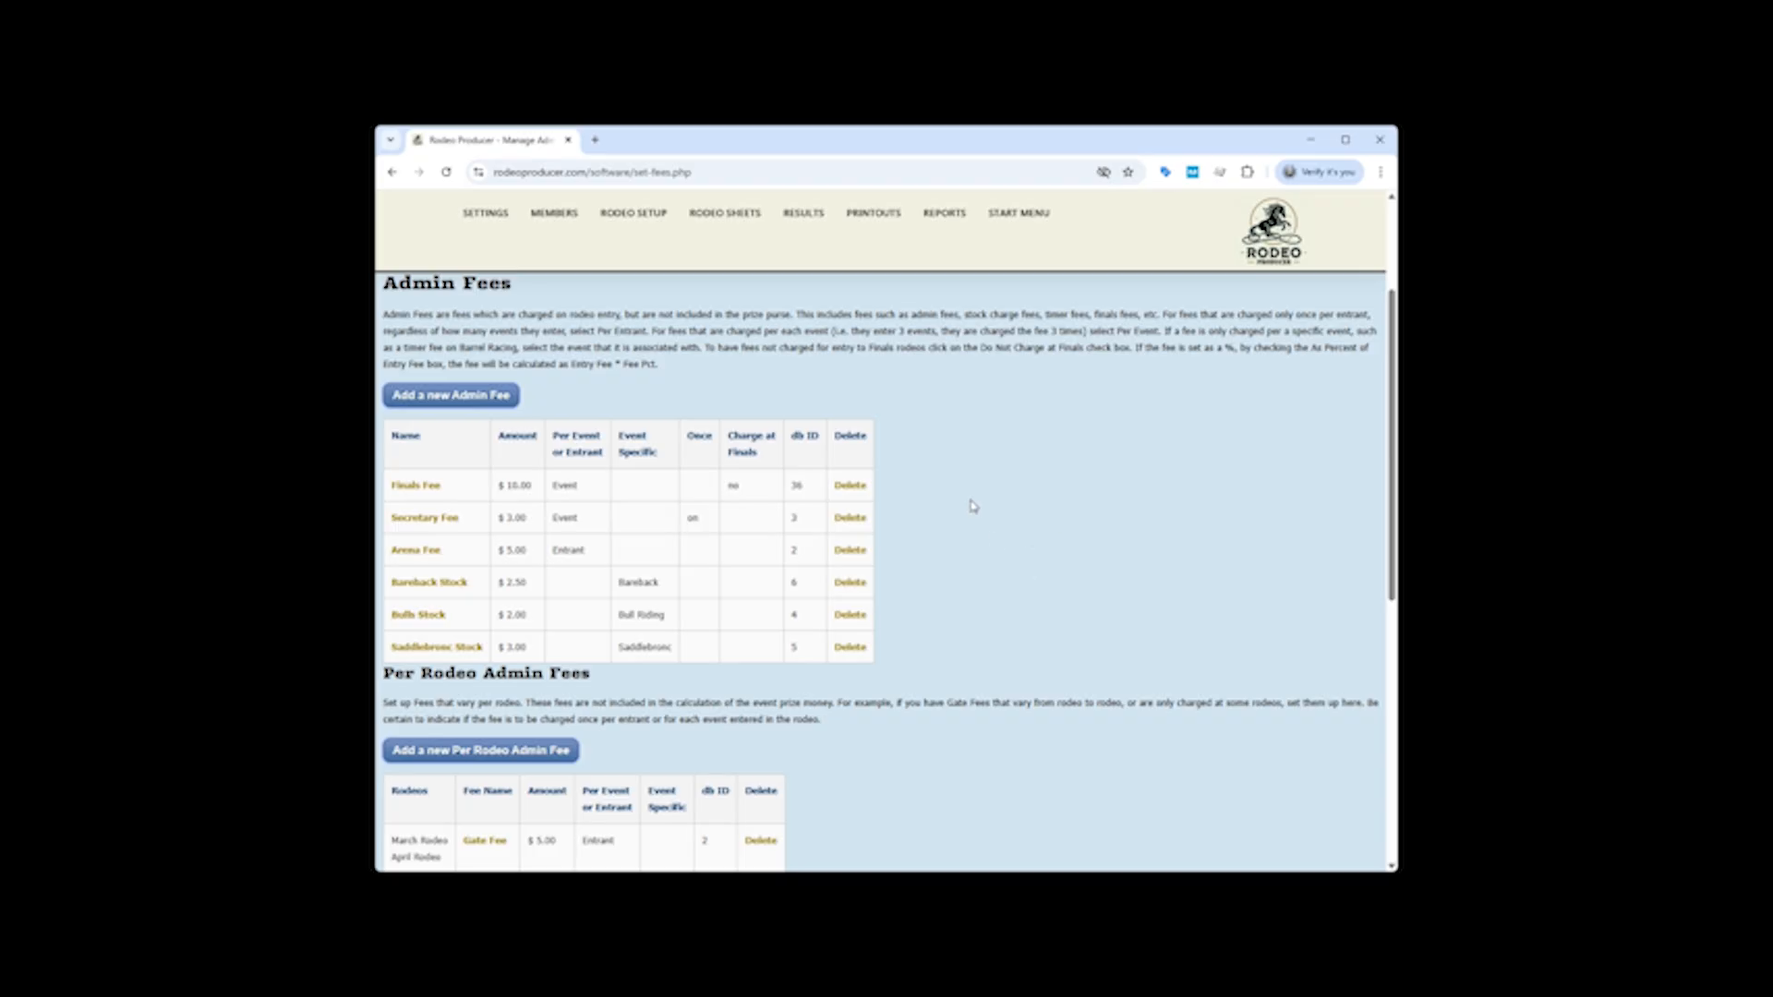
# Open the payouts and placings settings and review the standard and multi-go payout rules.
pyautogui.moveTo(480, 216)
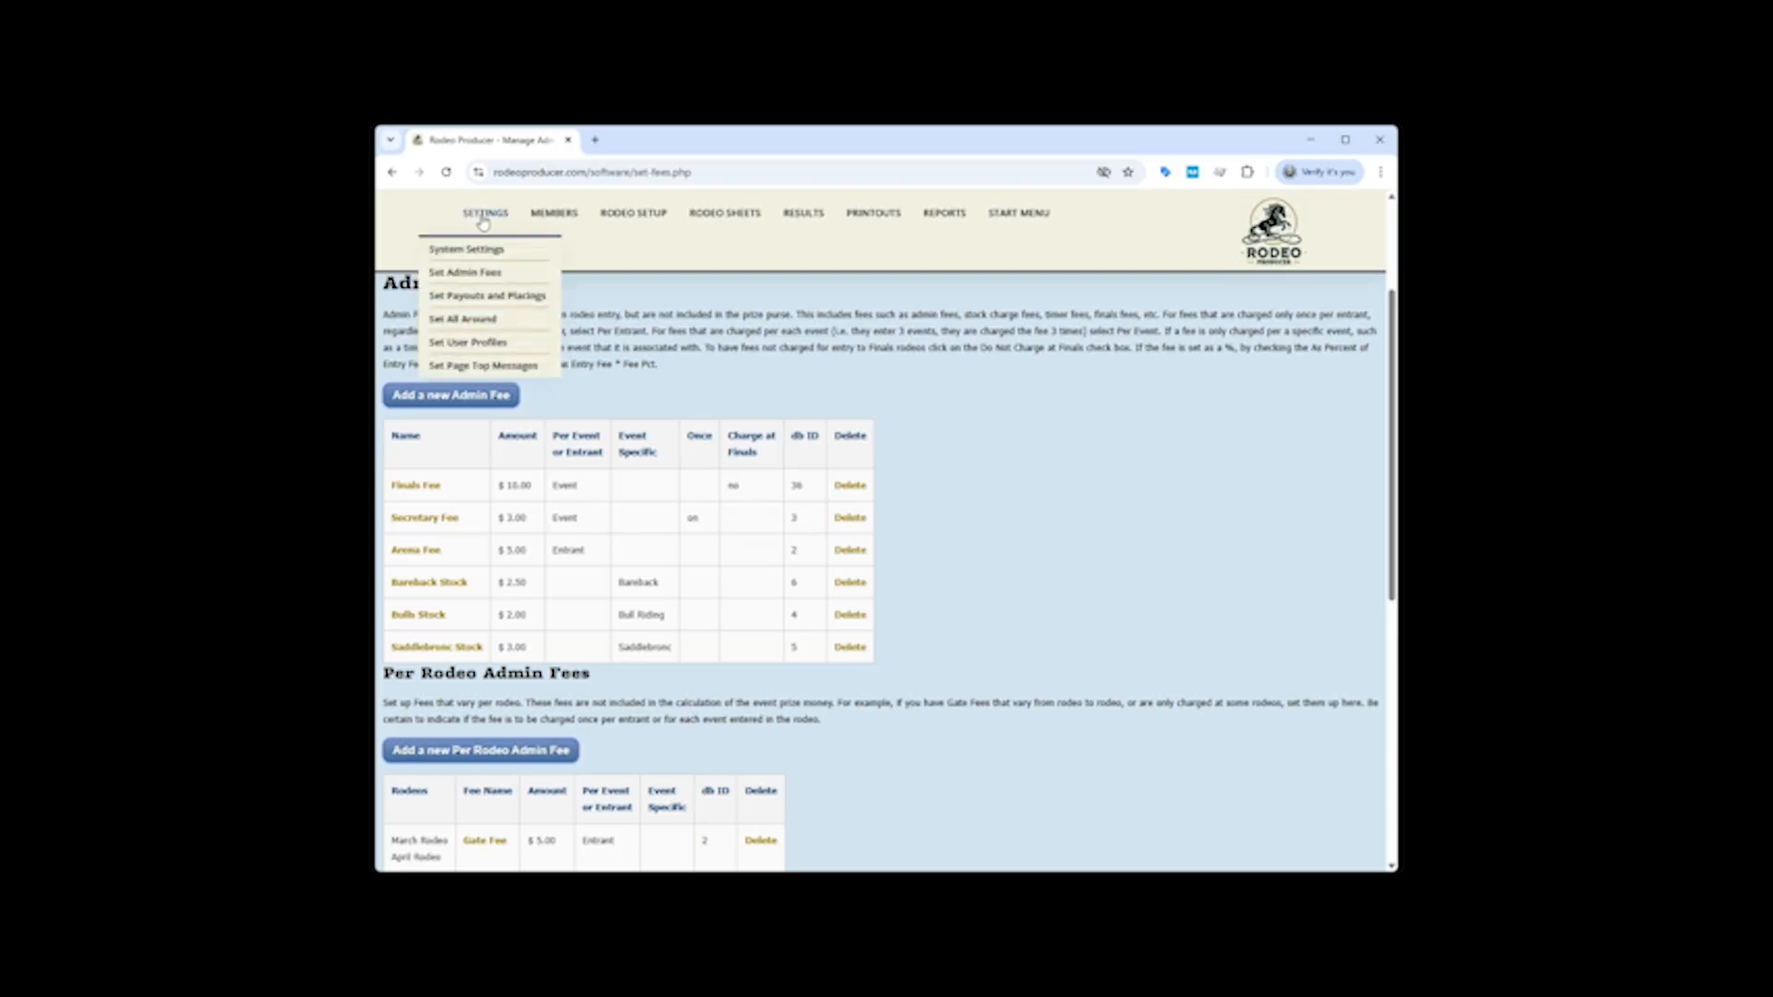
pyautogui.click(476, 298)
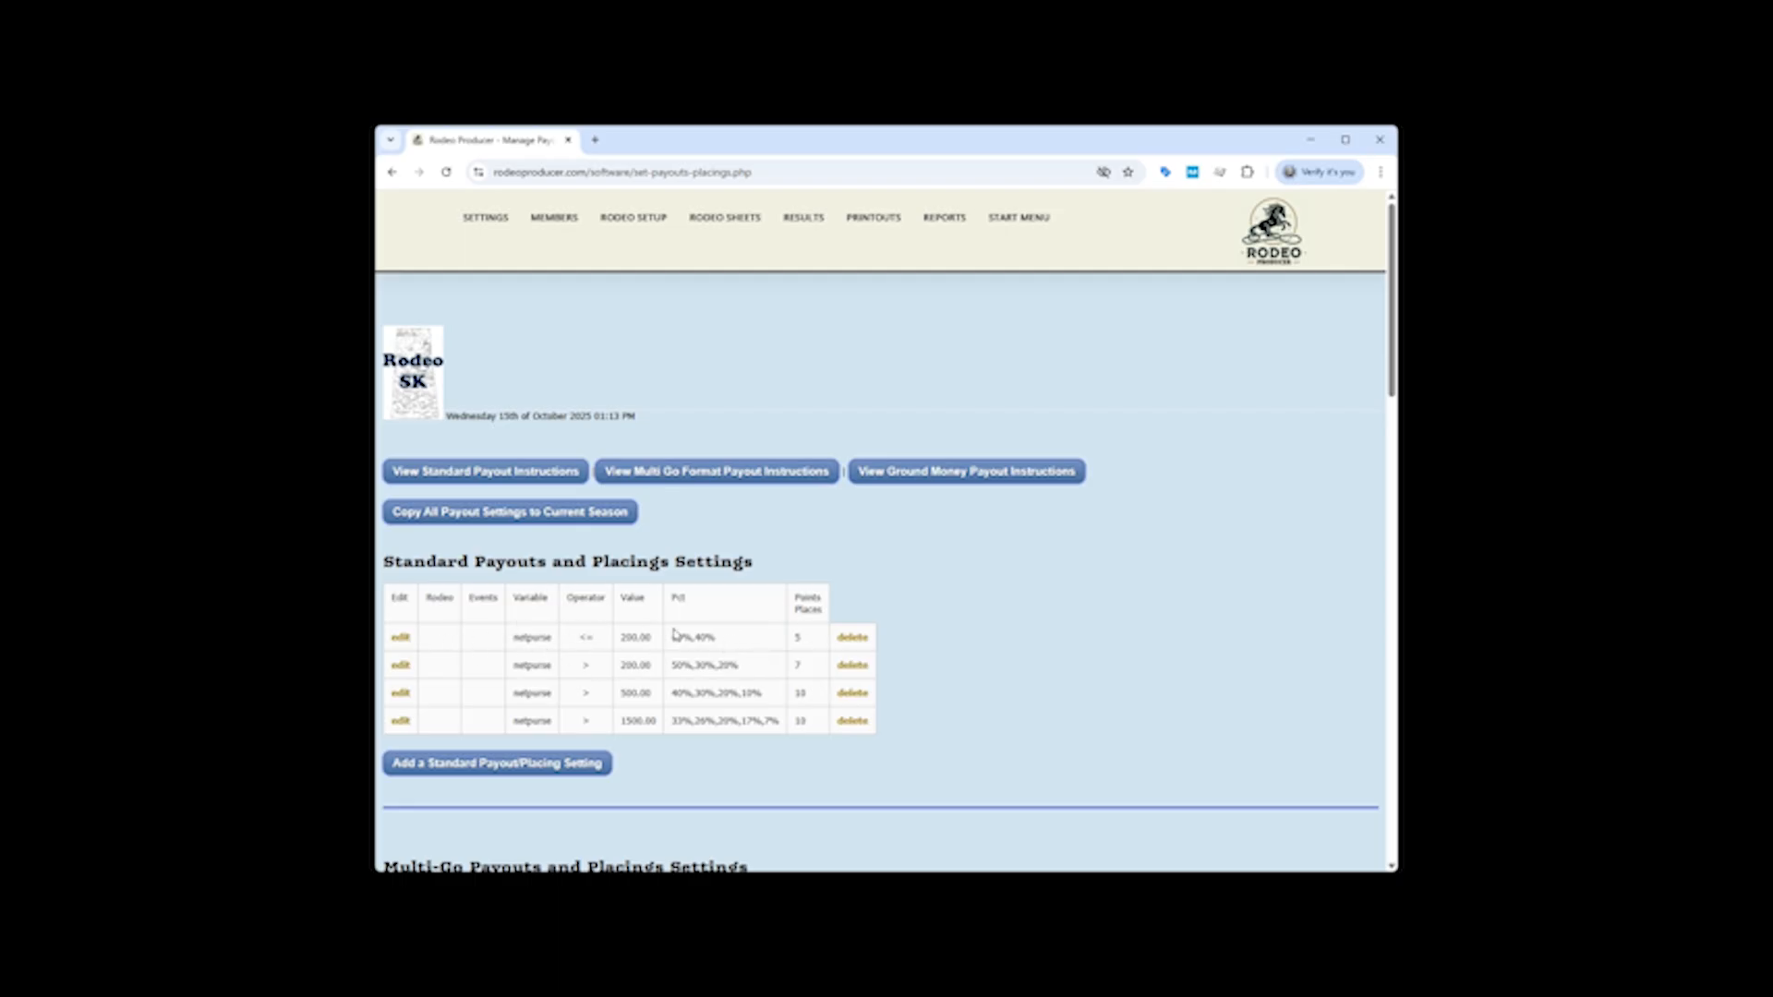
pyautogui.scroll(-5, 957, 586)
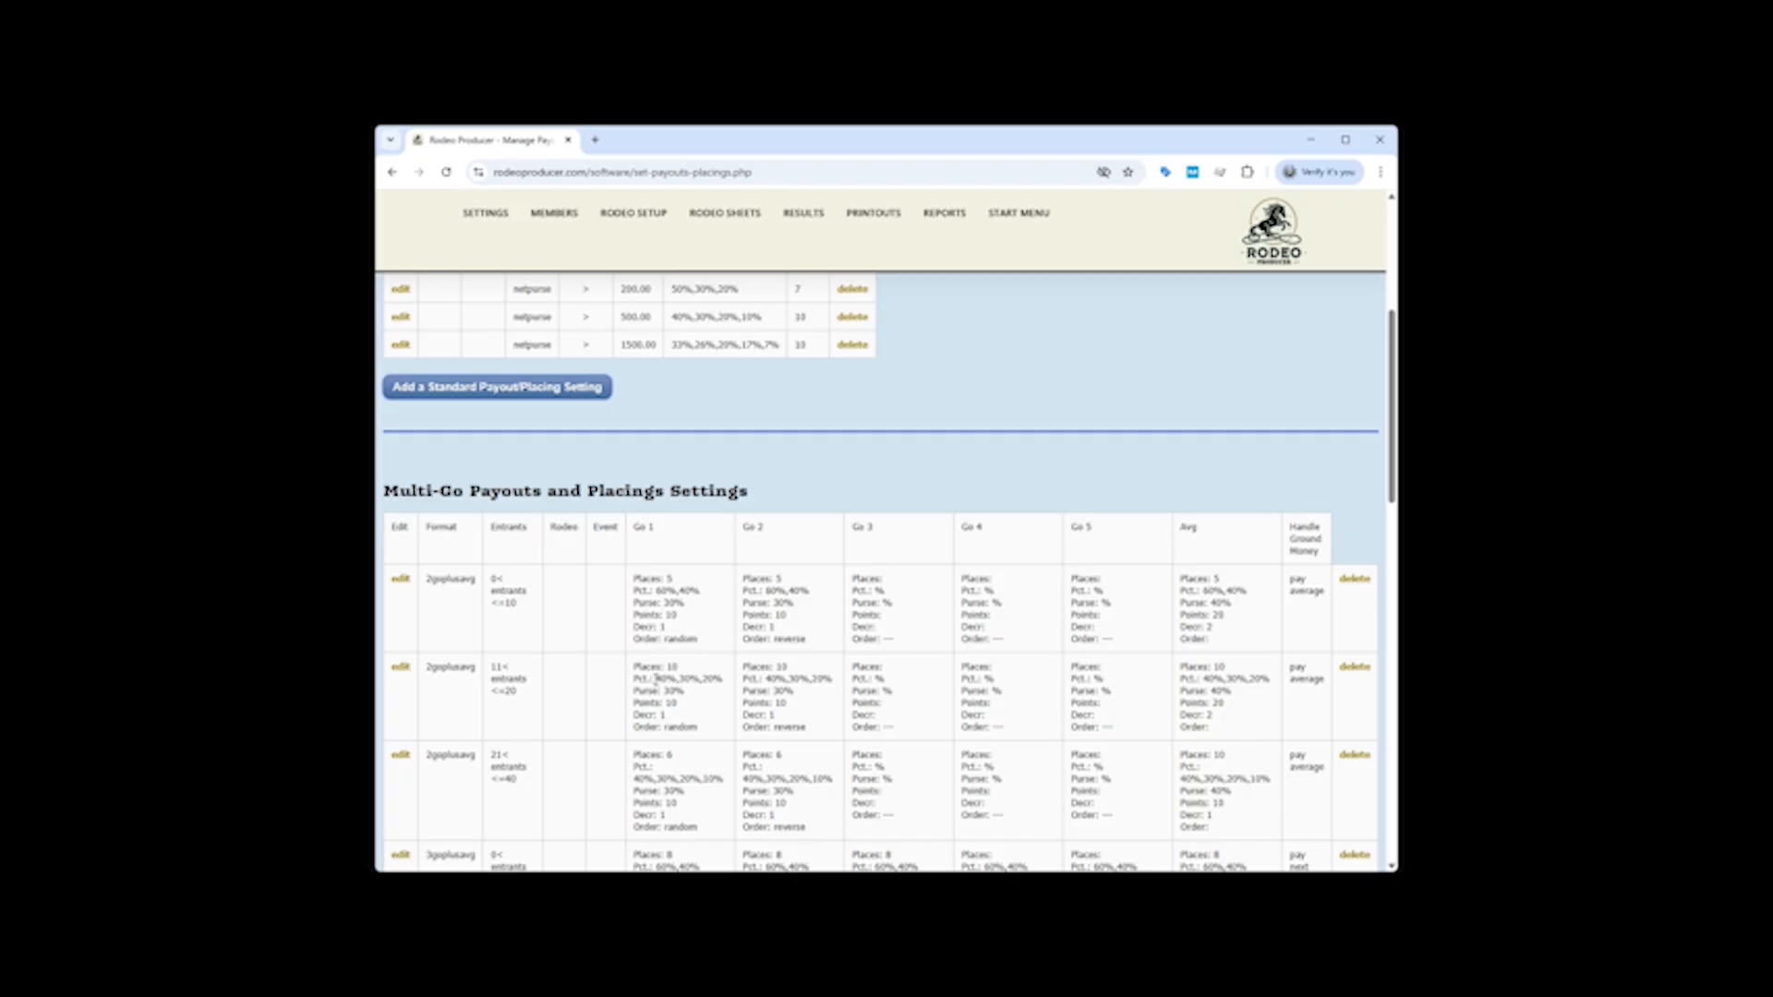
pyautogui.scroll(-2, 718, 678)
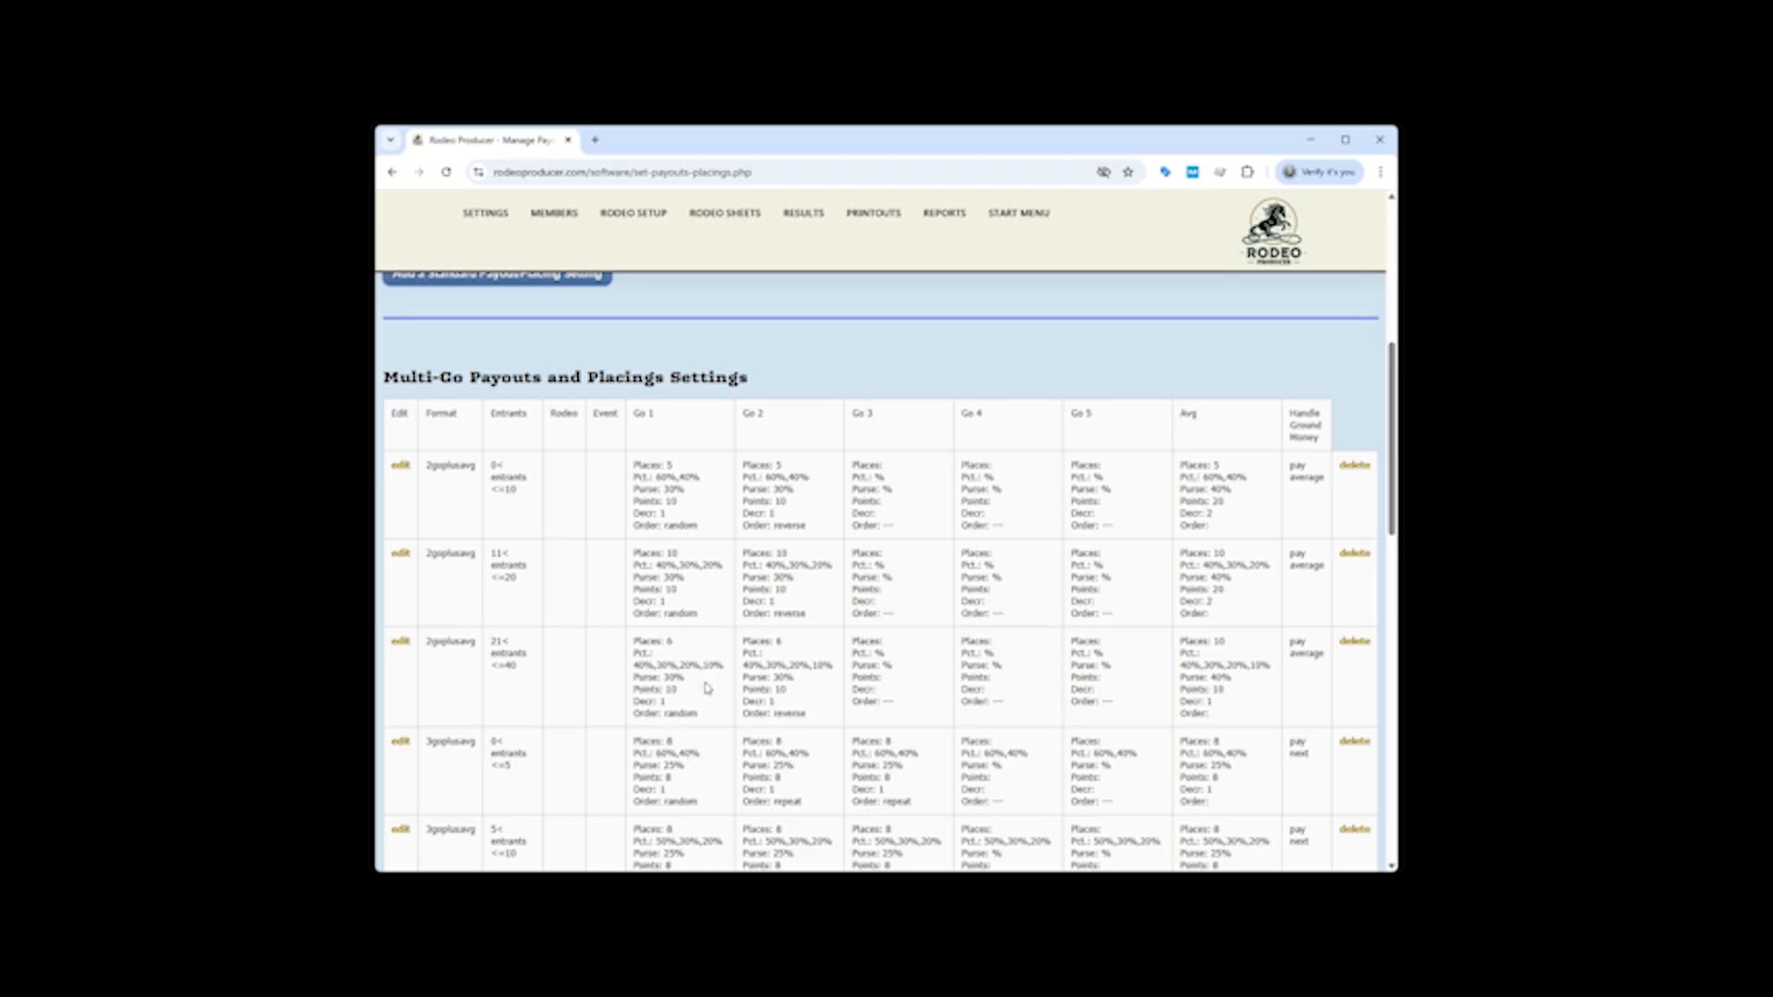
pyautogui.scroll(-2, 710, 674)
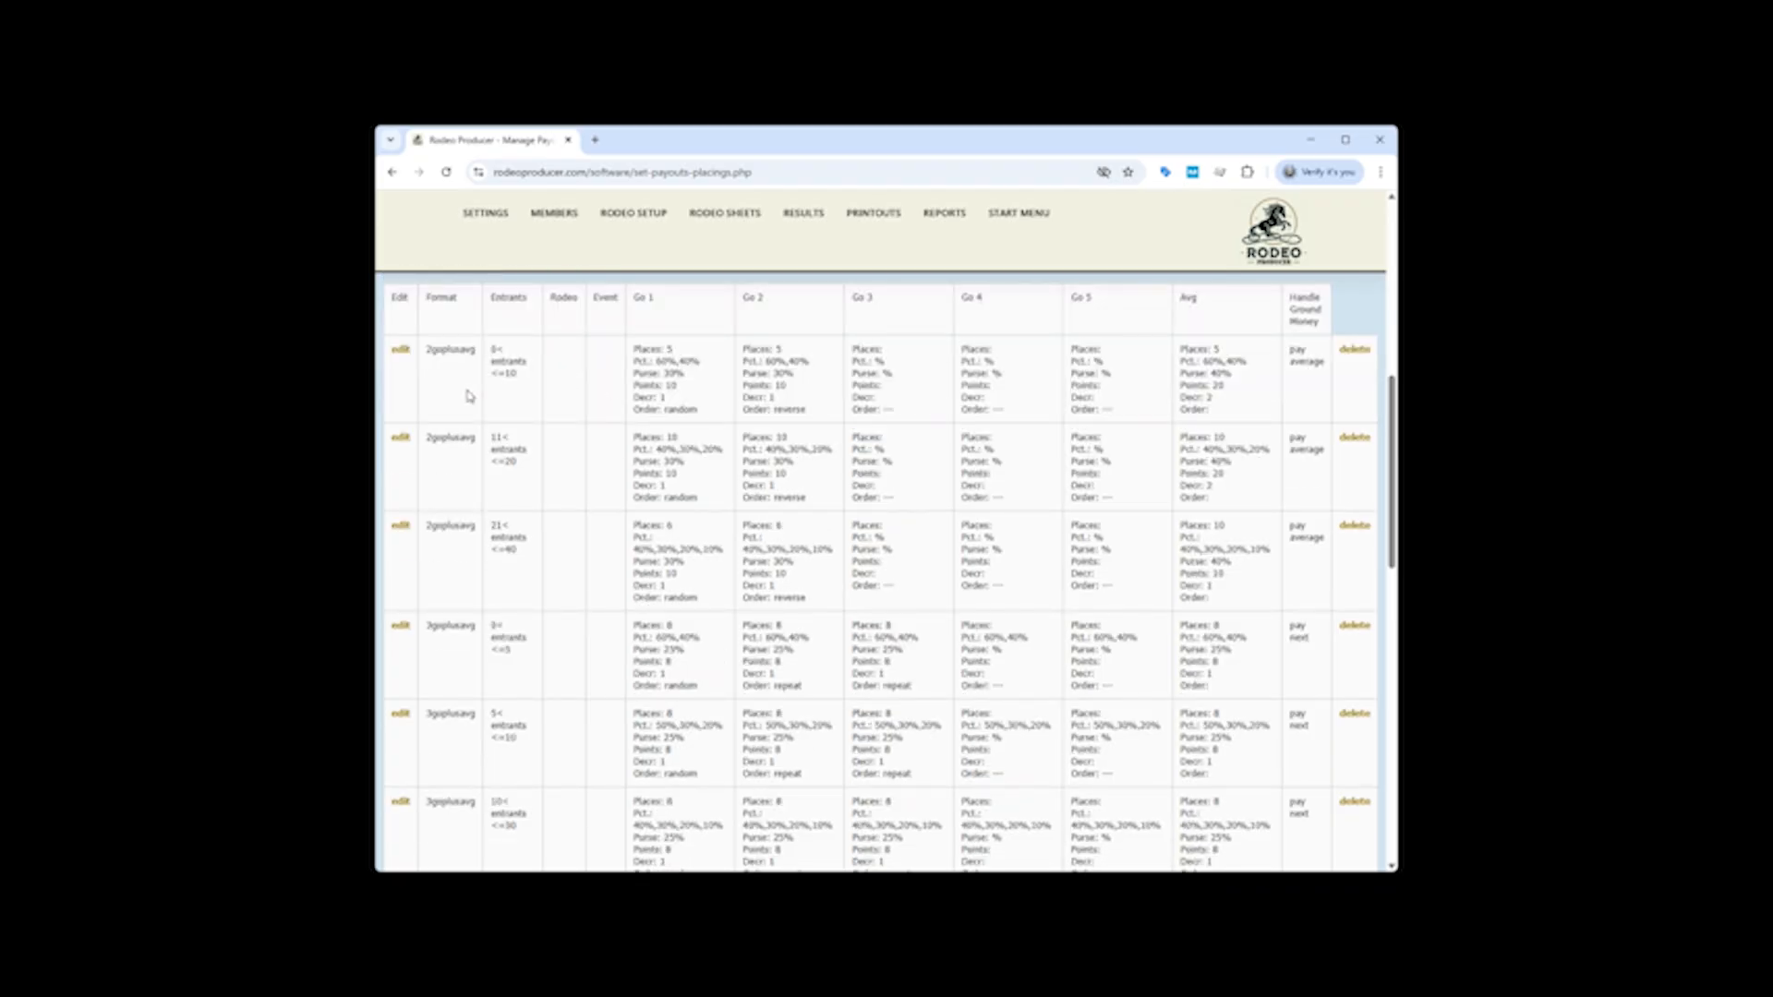
pyautogui.scroll(-2, 446, 654)
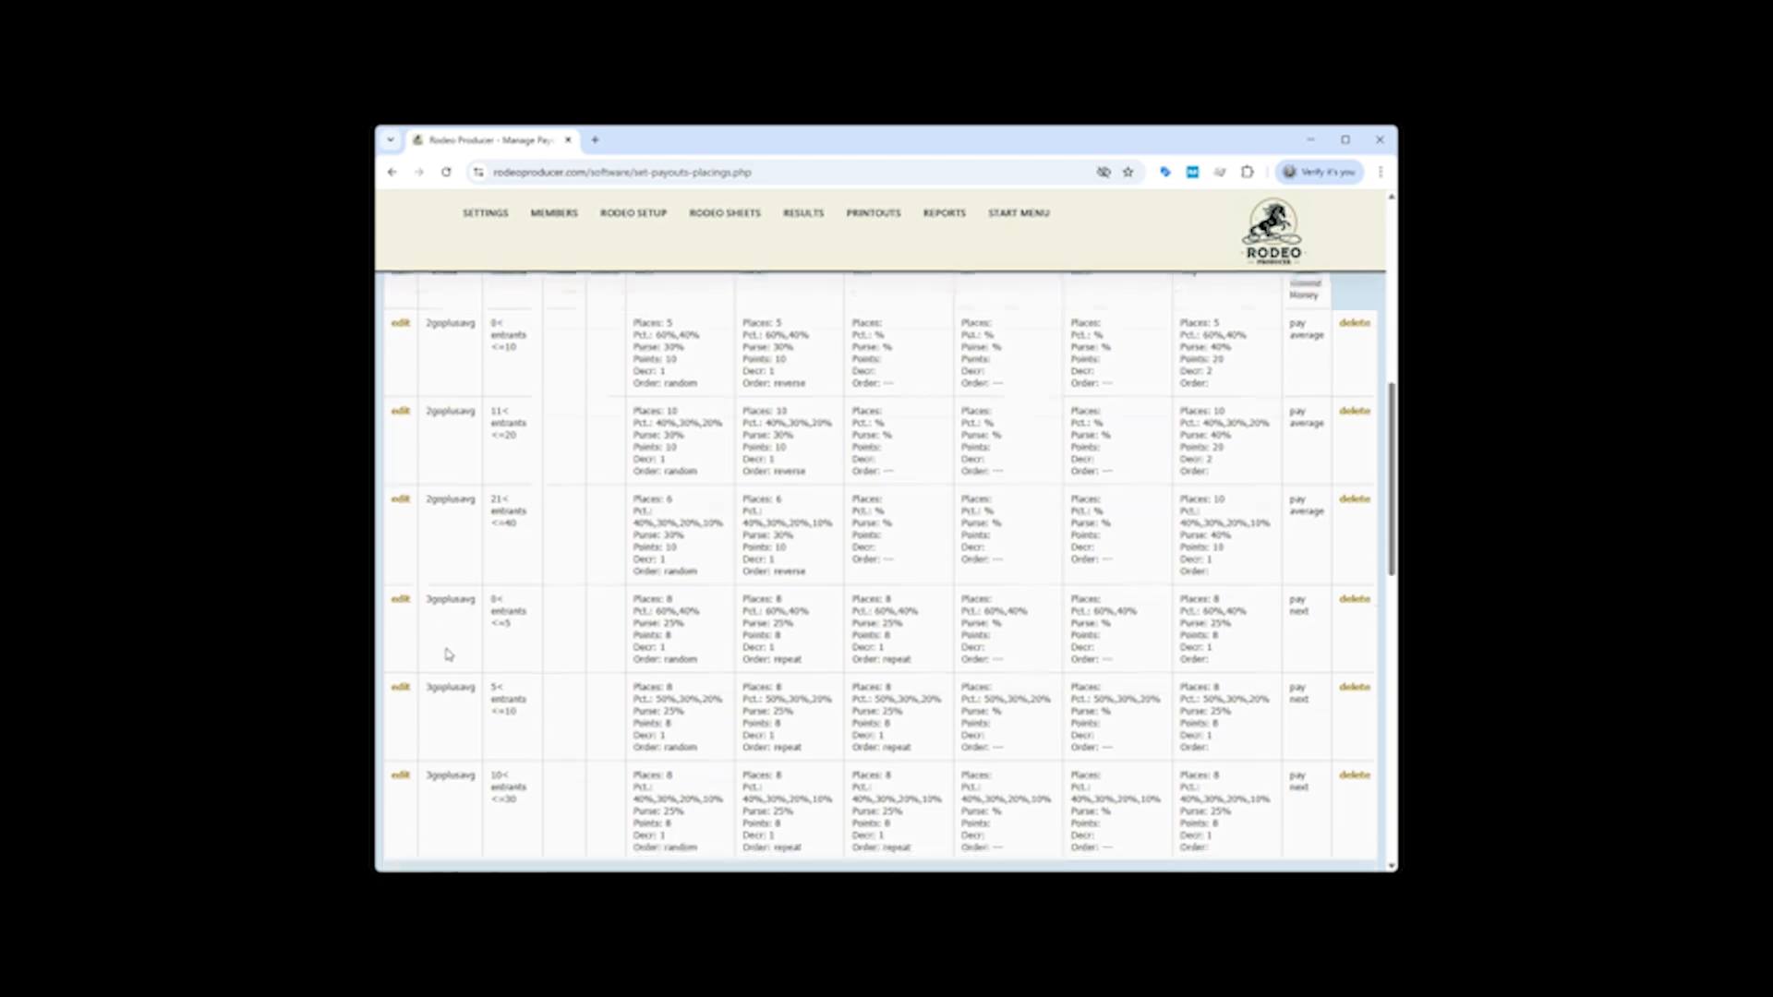
# Look over the standard payout settings again and examine the ground money payouts and placings settings.
pyautogui.scroll(3, 554, 578)
pyautogui.scroll(5, 554, 578)
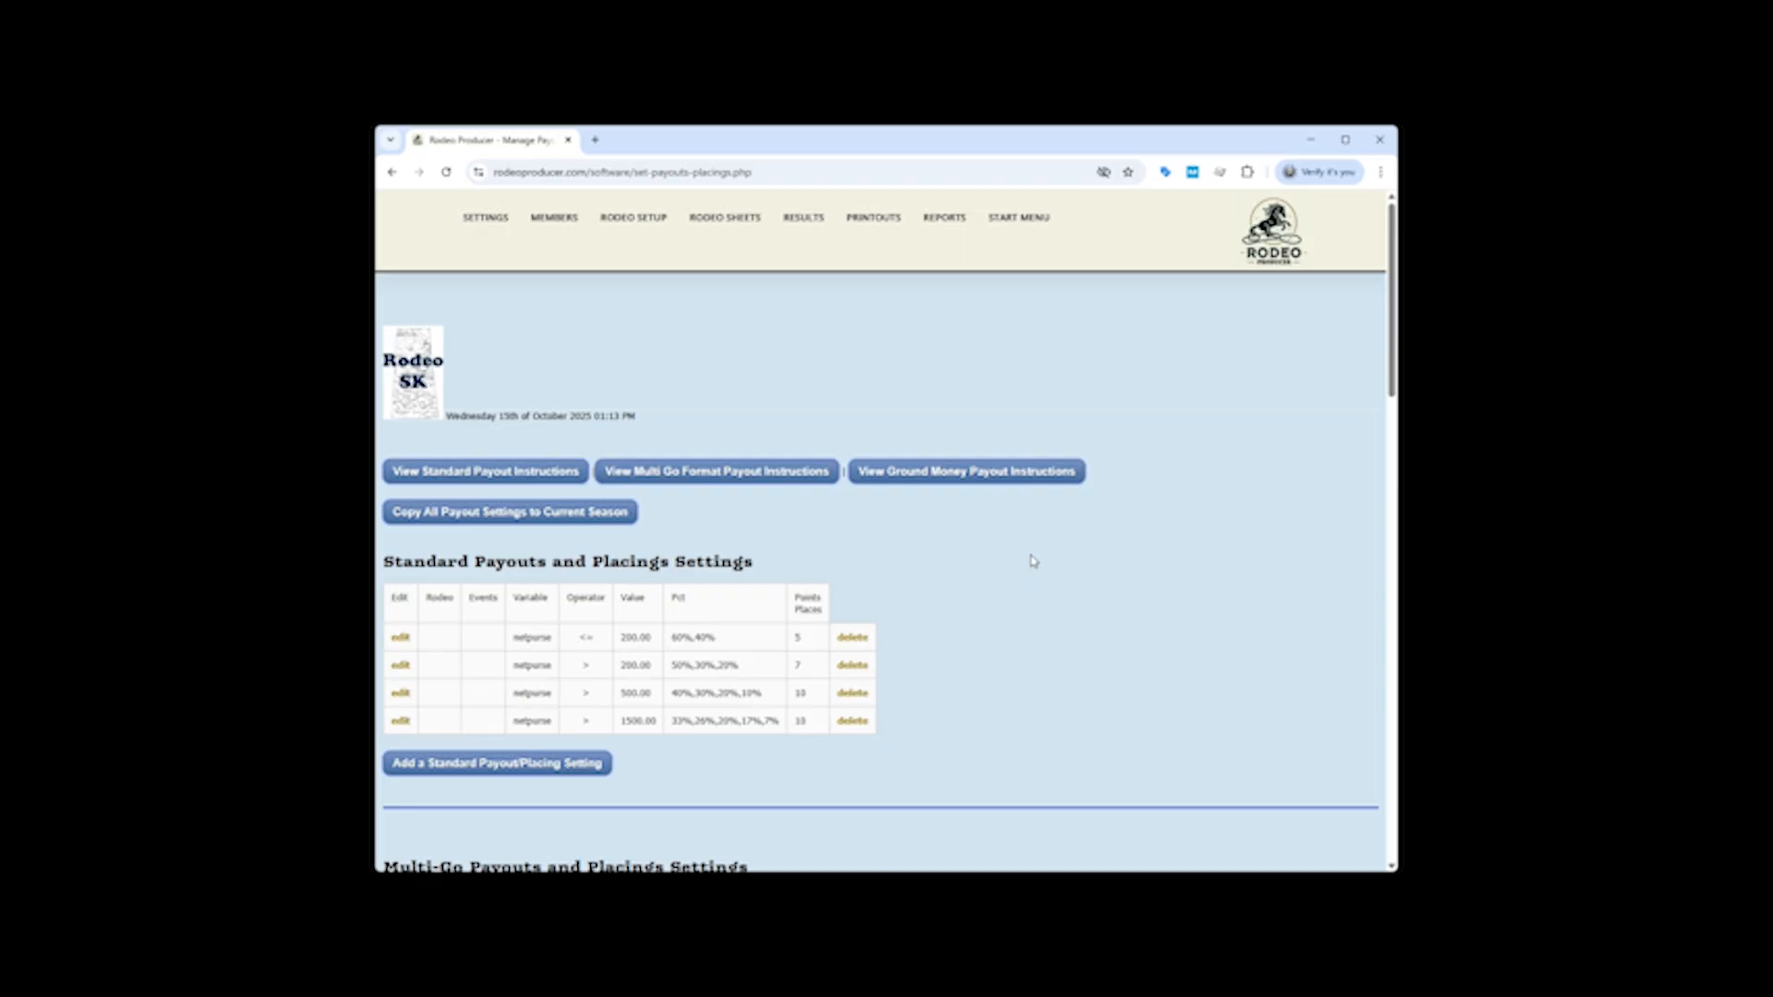
pyautogui.scroll(-15, 1032, 559)
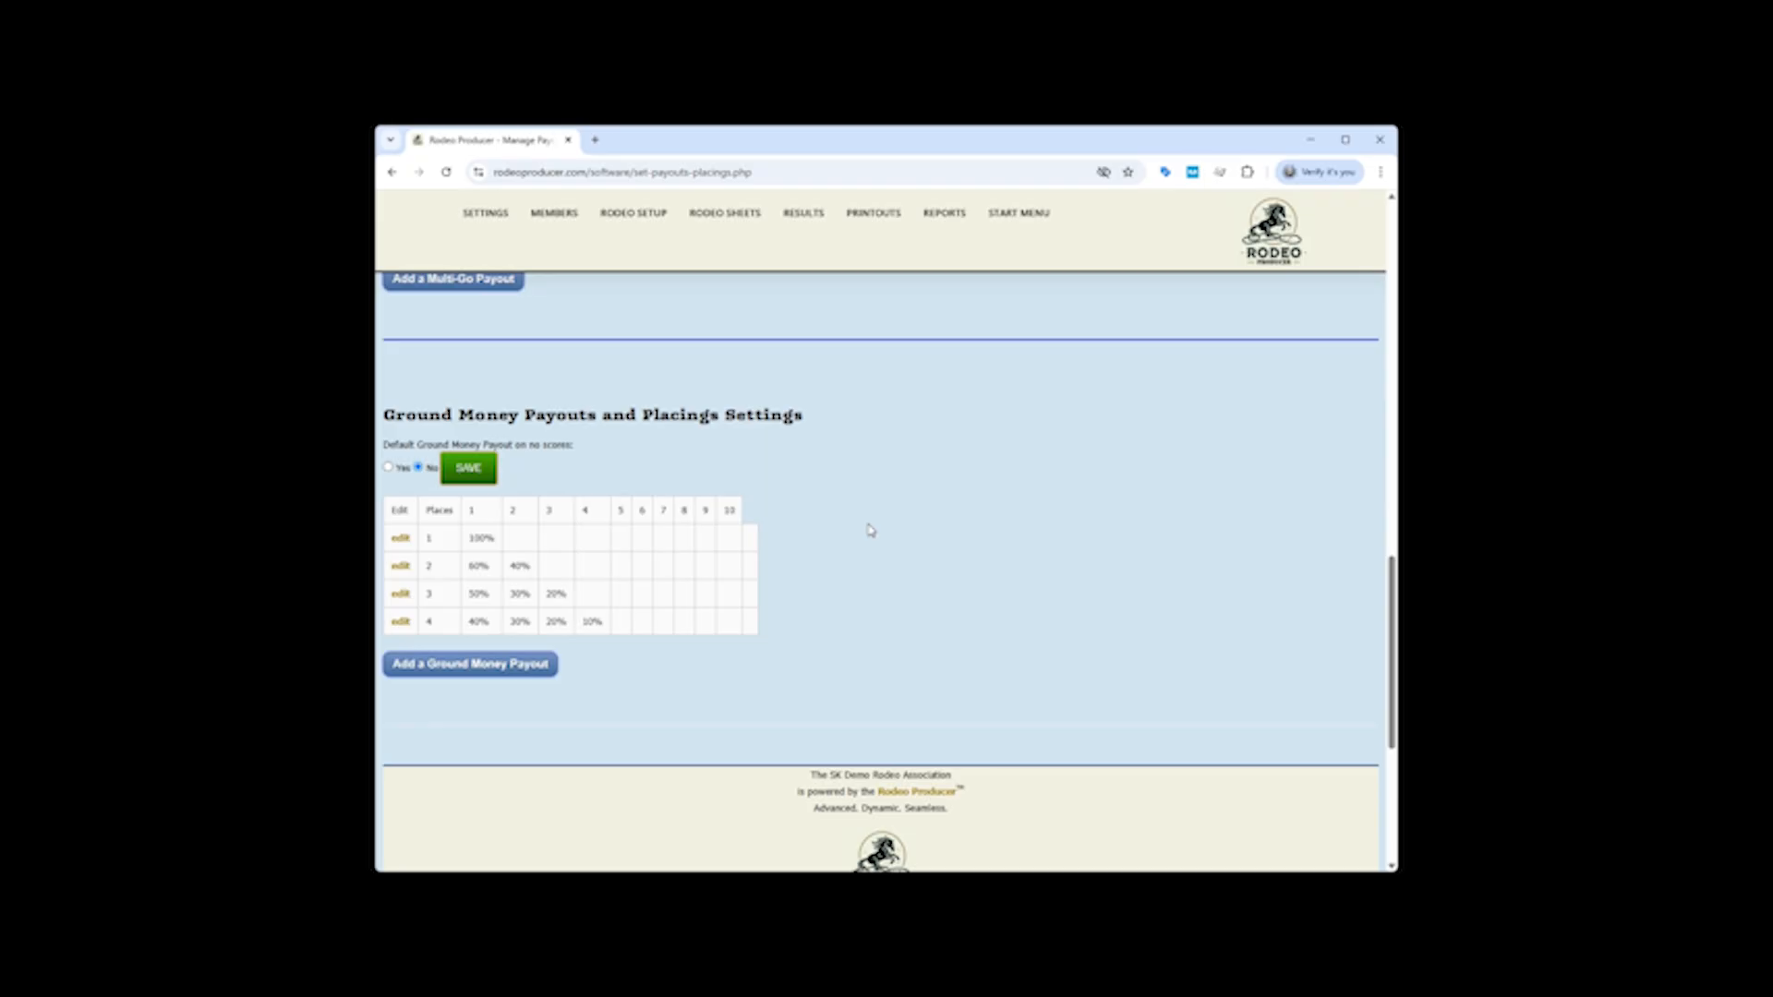
pyautogui.scroll(15, 917, 521)
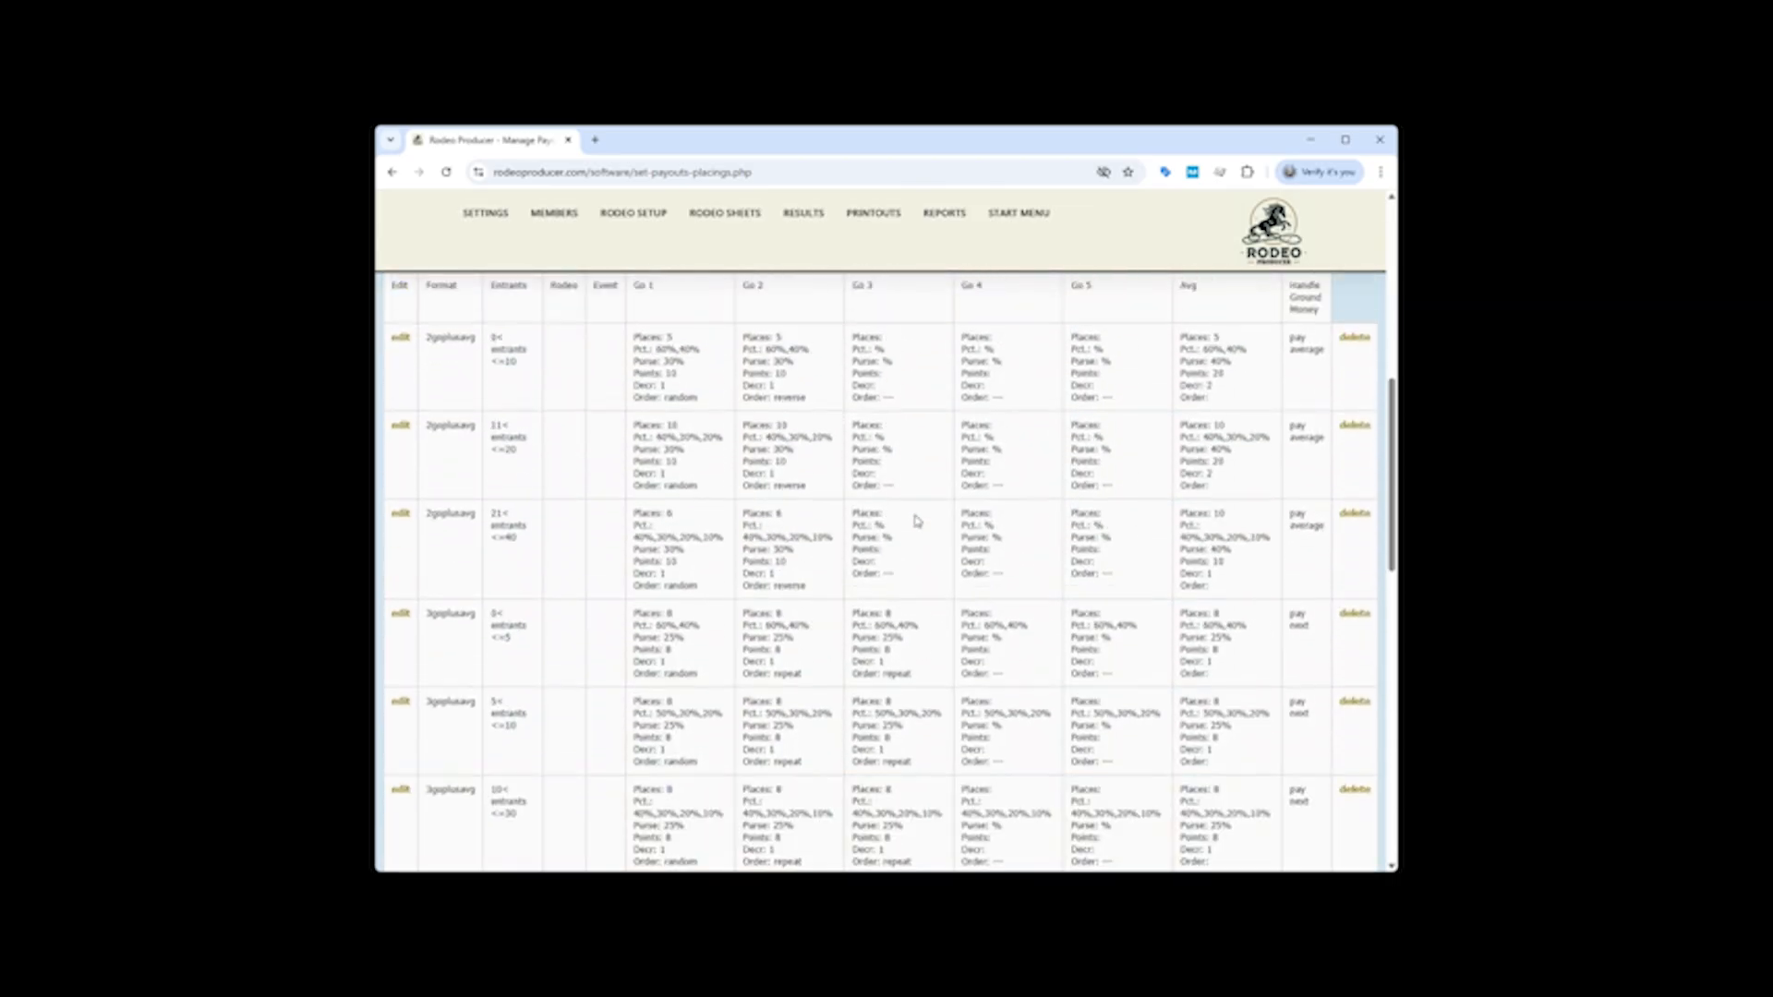
pyautogui.scroll(1, 970, 524)
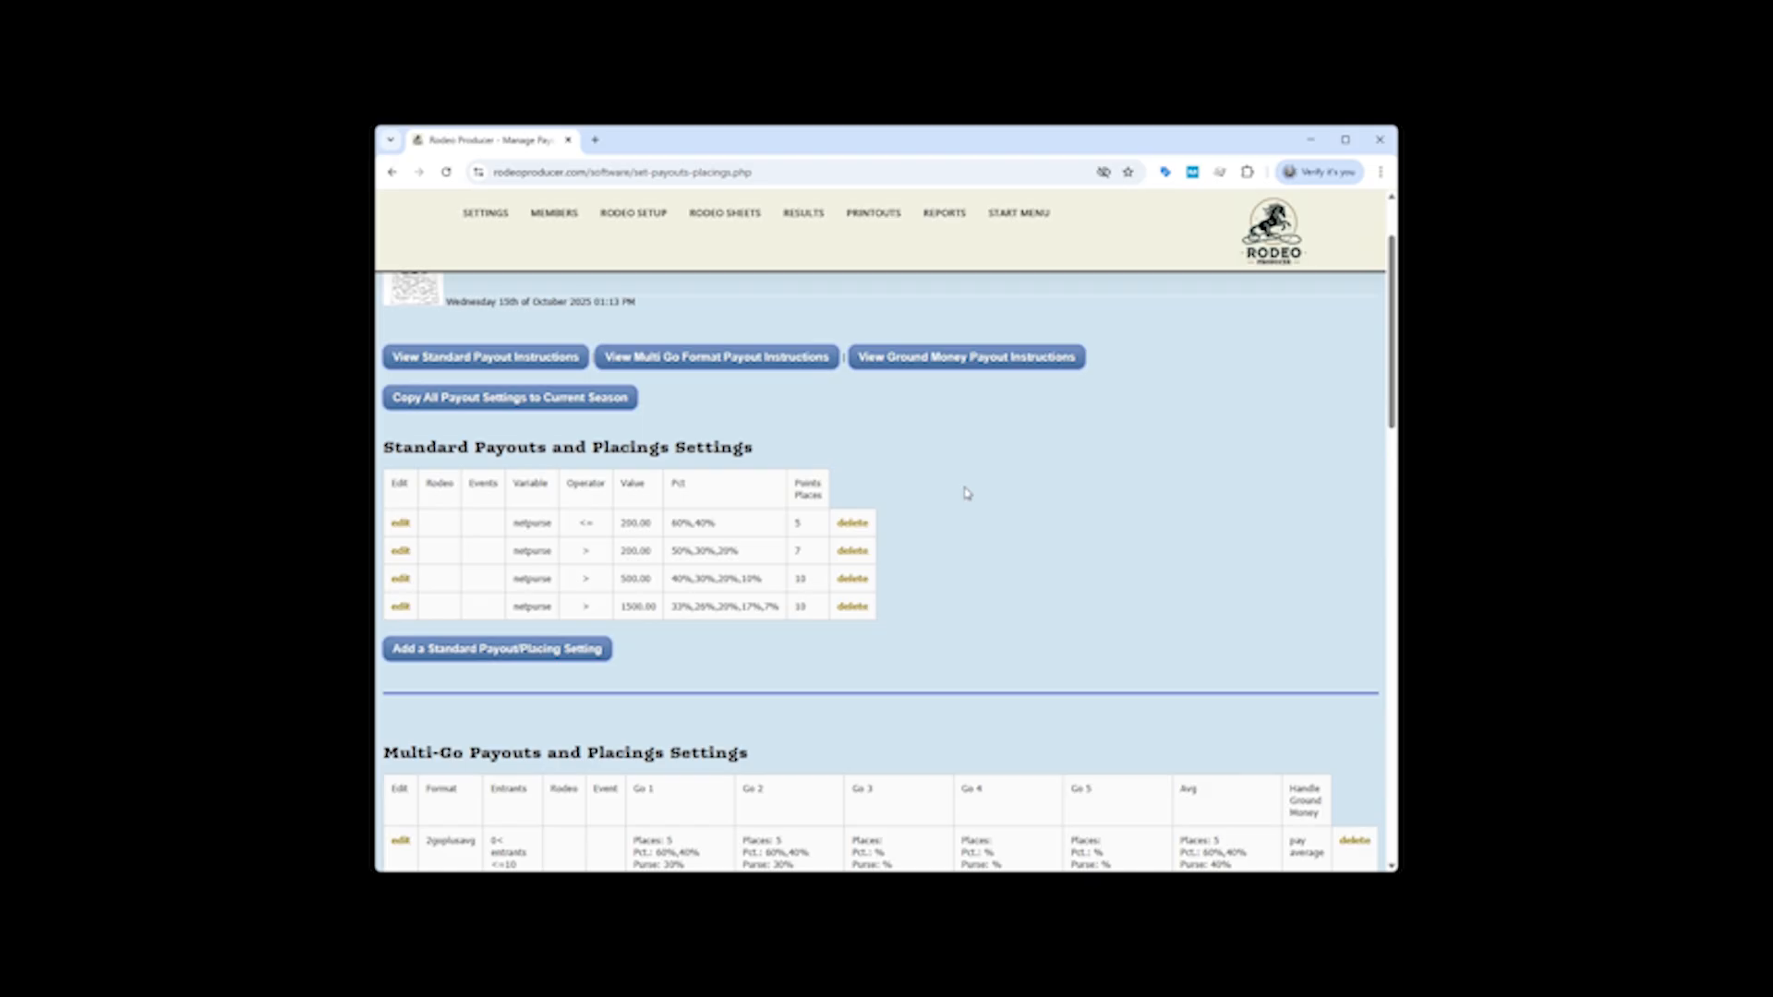
# Load the entries for October Test Rodeo and look through the entrants with their events, amounts owing and performance preferences.
pyautogui.moveTo(636, 216)
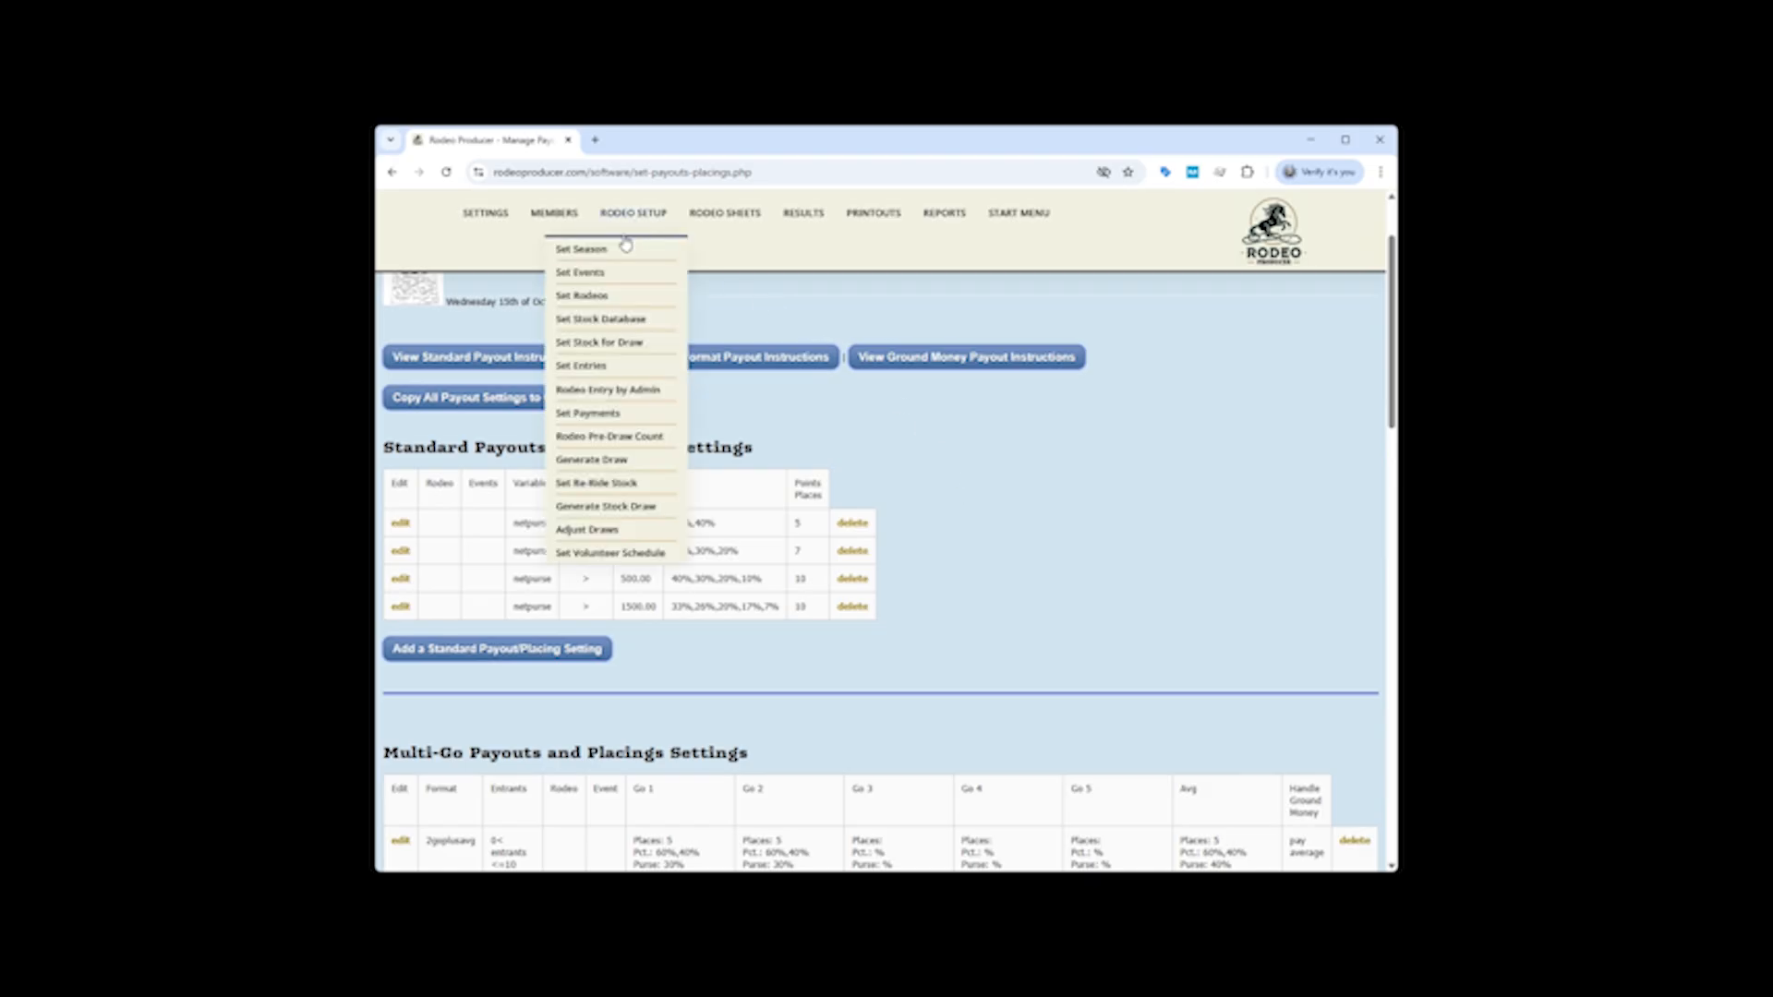
pyautogui.click(591, 366)
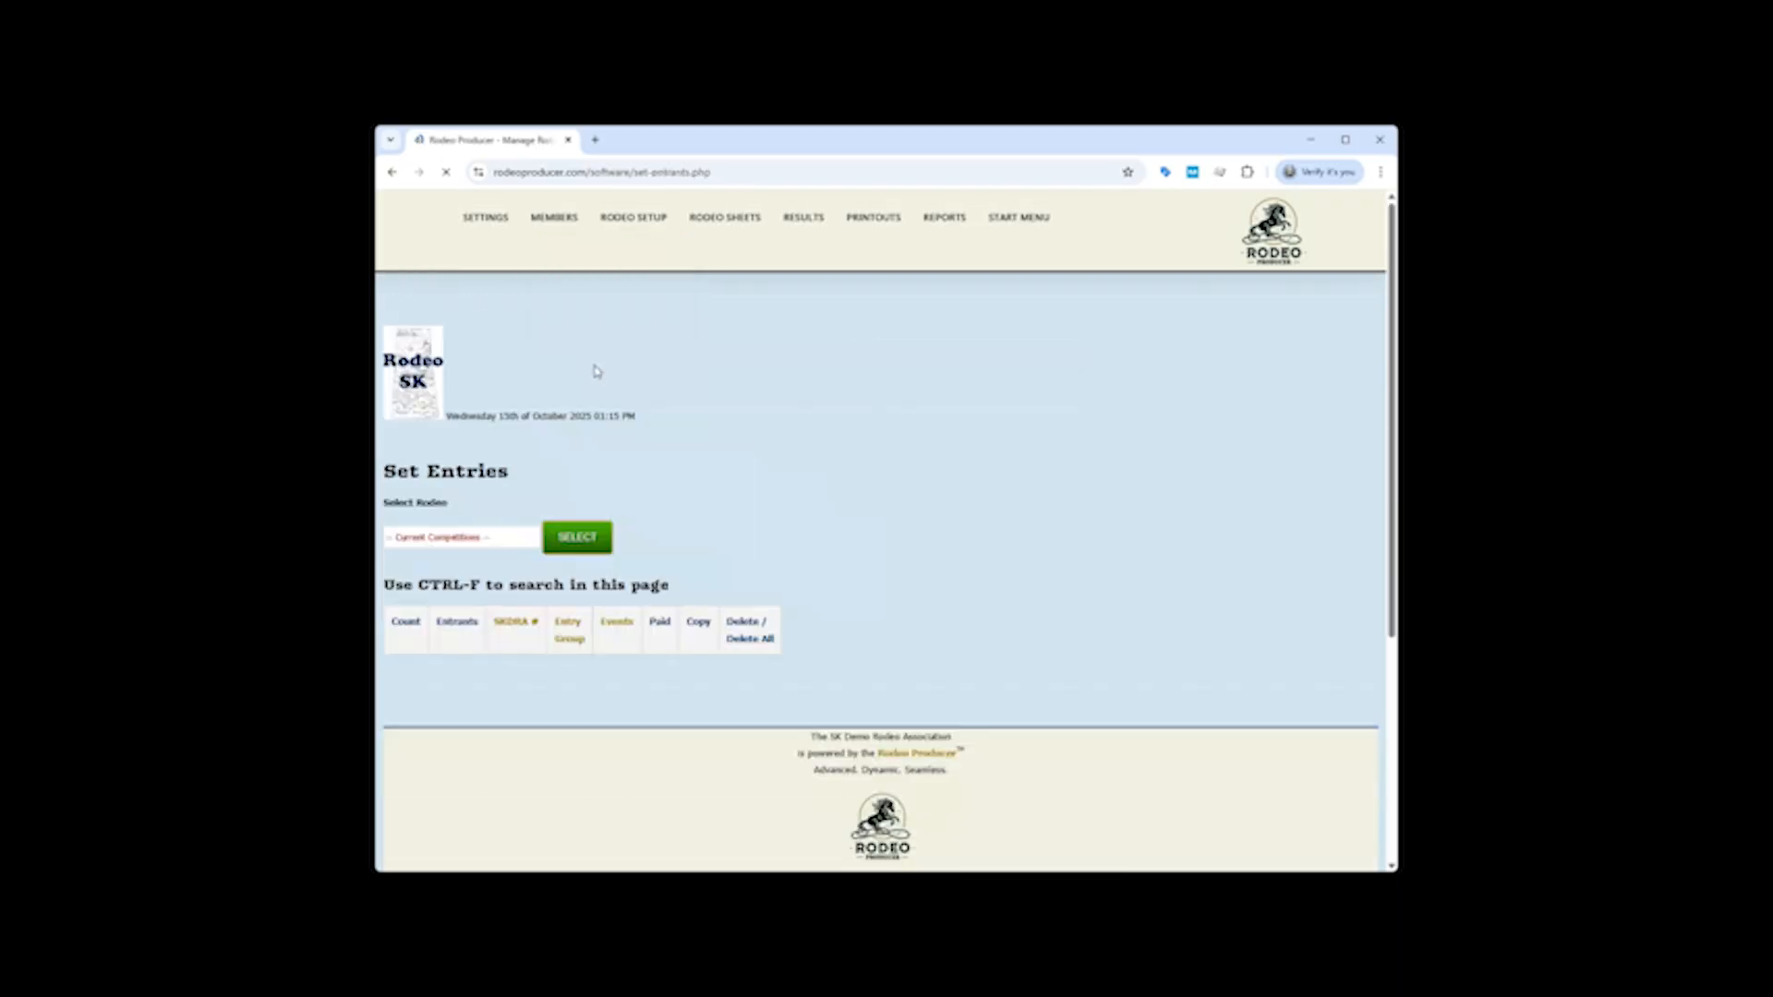
pyautogui.click(469, 541)
pyautogui.click(466, 577)
pyautogui.click(575, 543)
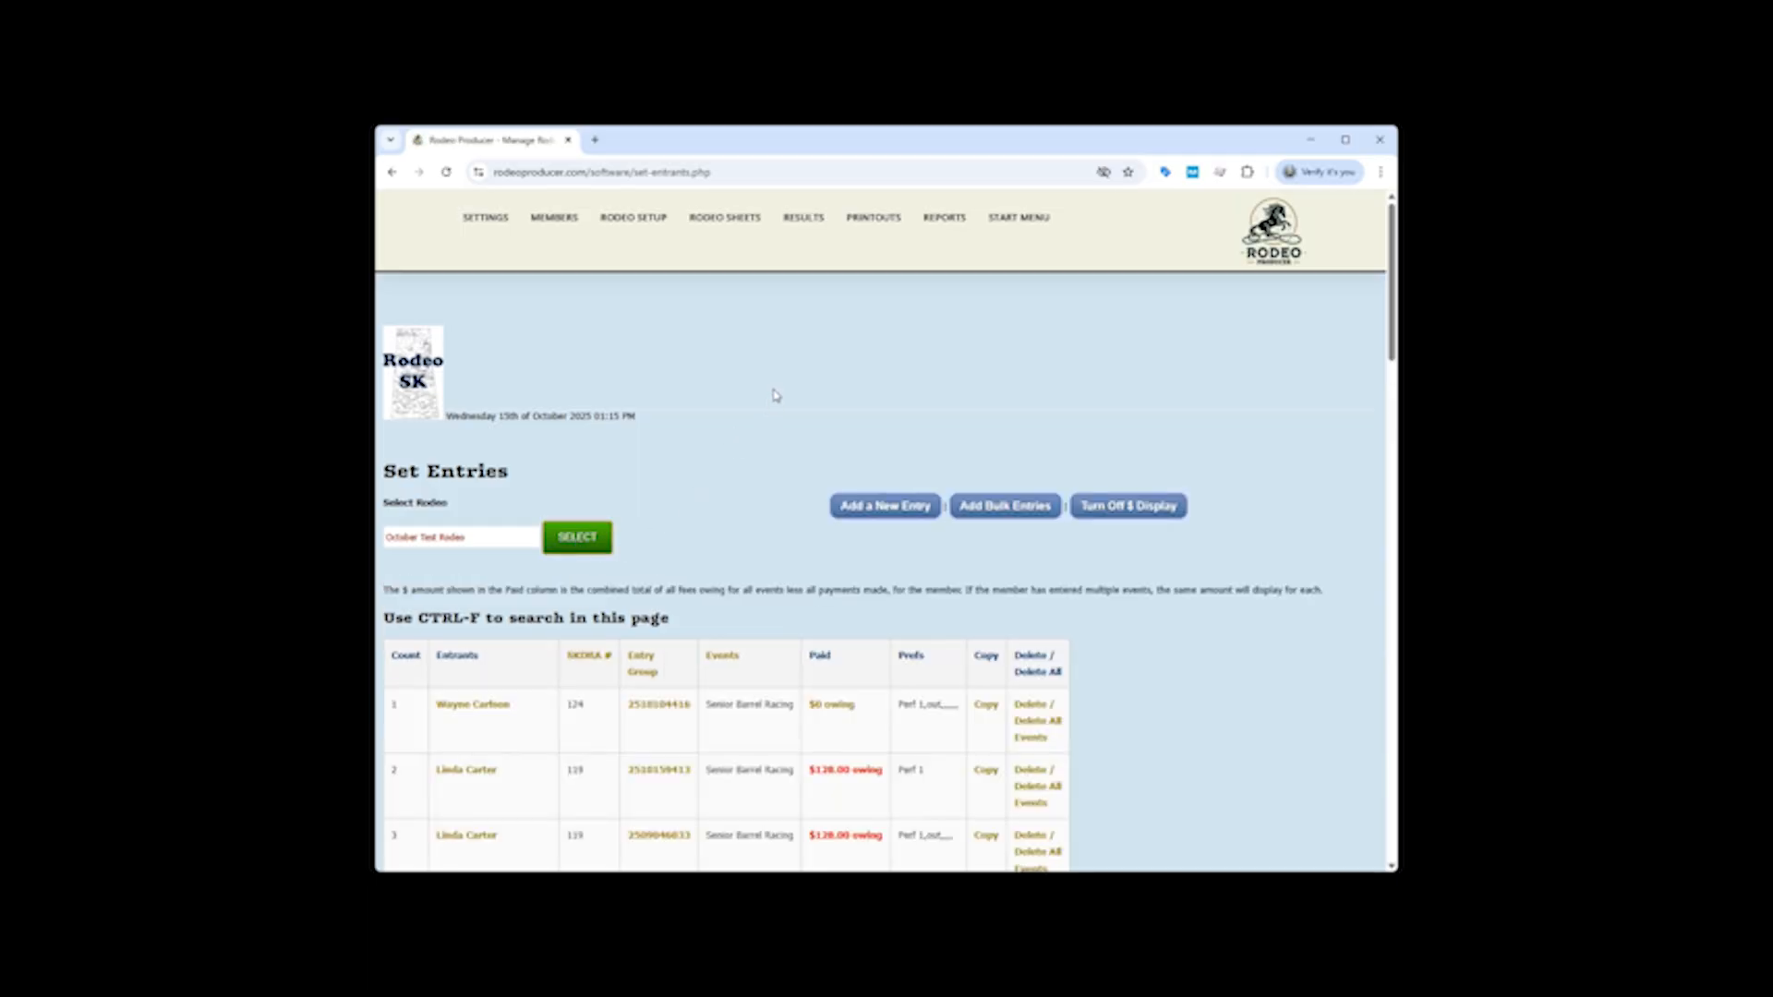
pyautogui.scroll(-2, 775, 395)
pyautogui.scroll(-2, 775, 395)
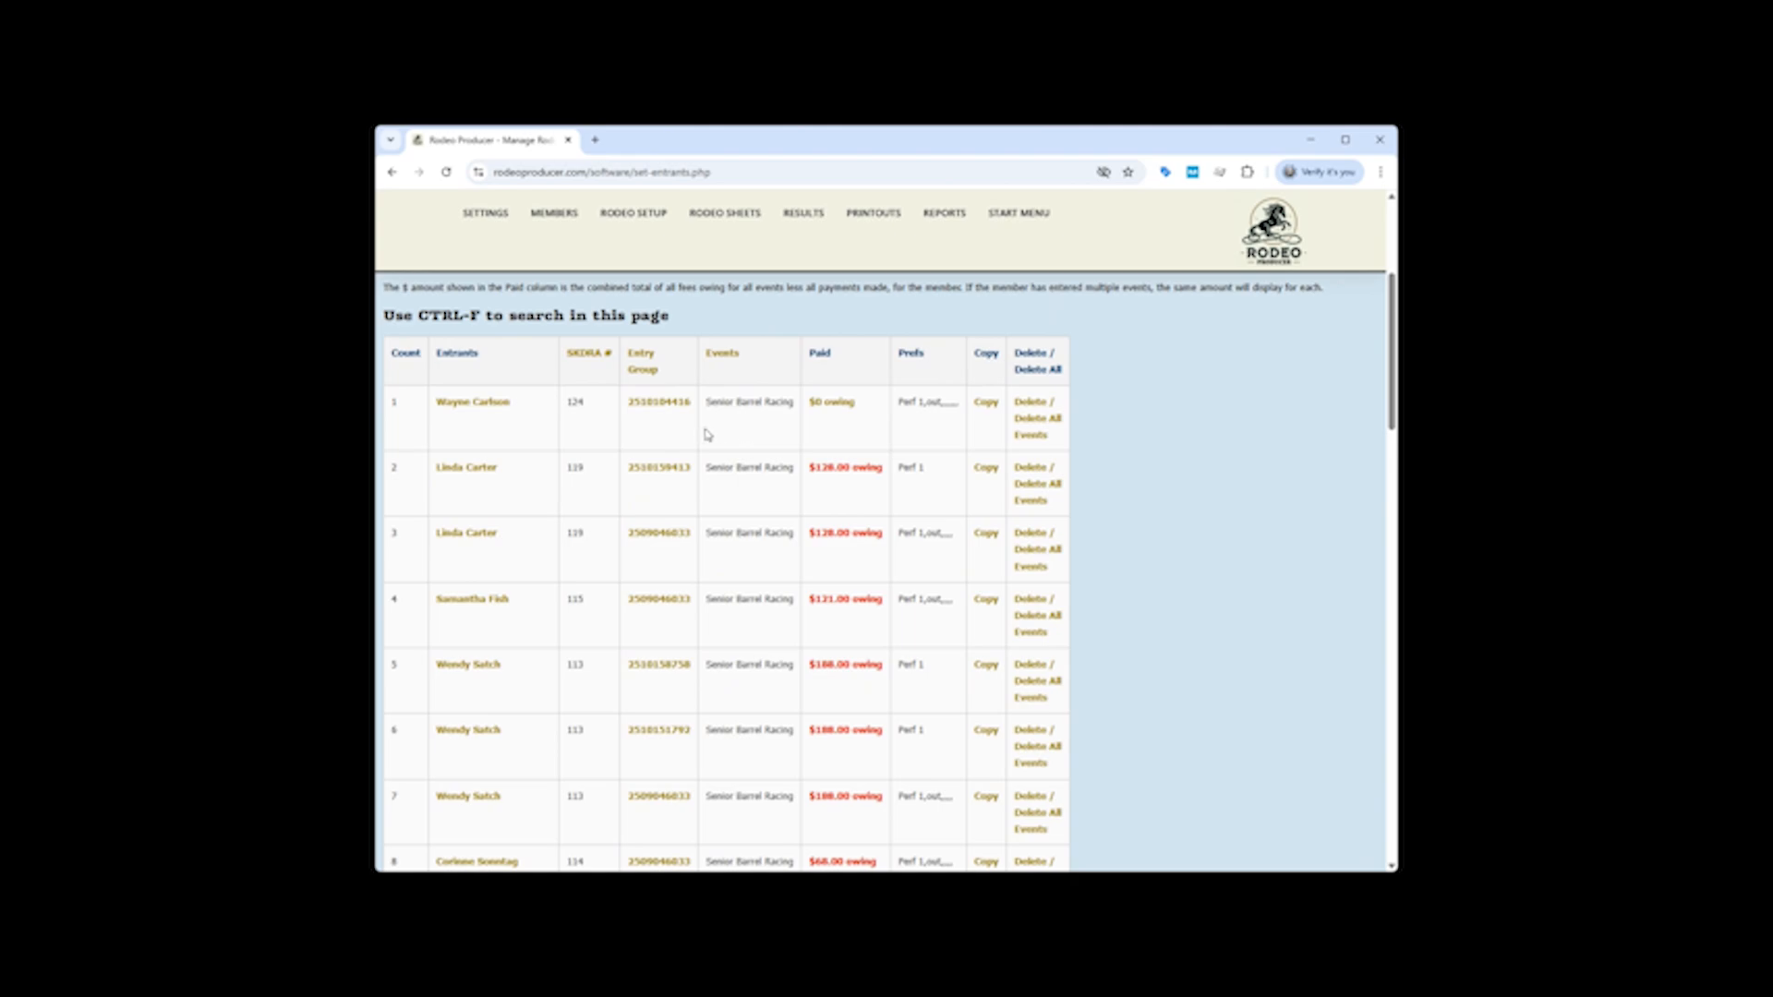
pyautogui.scroll(-2, 707, 428)
pyautogui.scroll(-4, 707, 428)
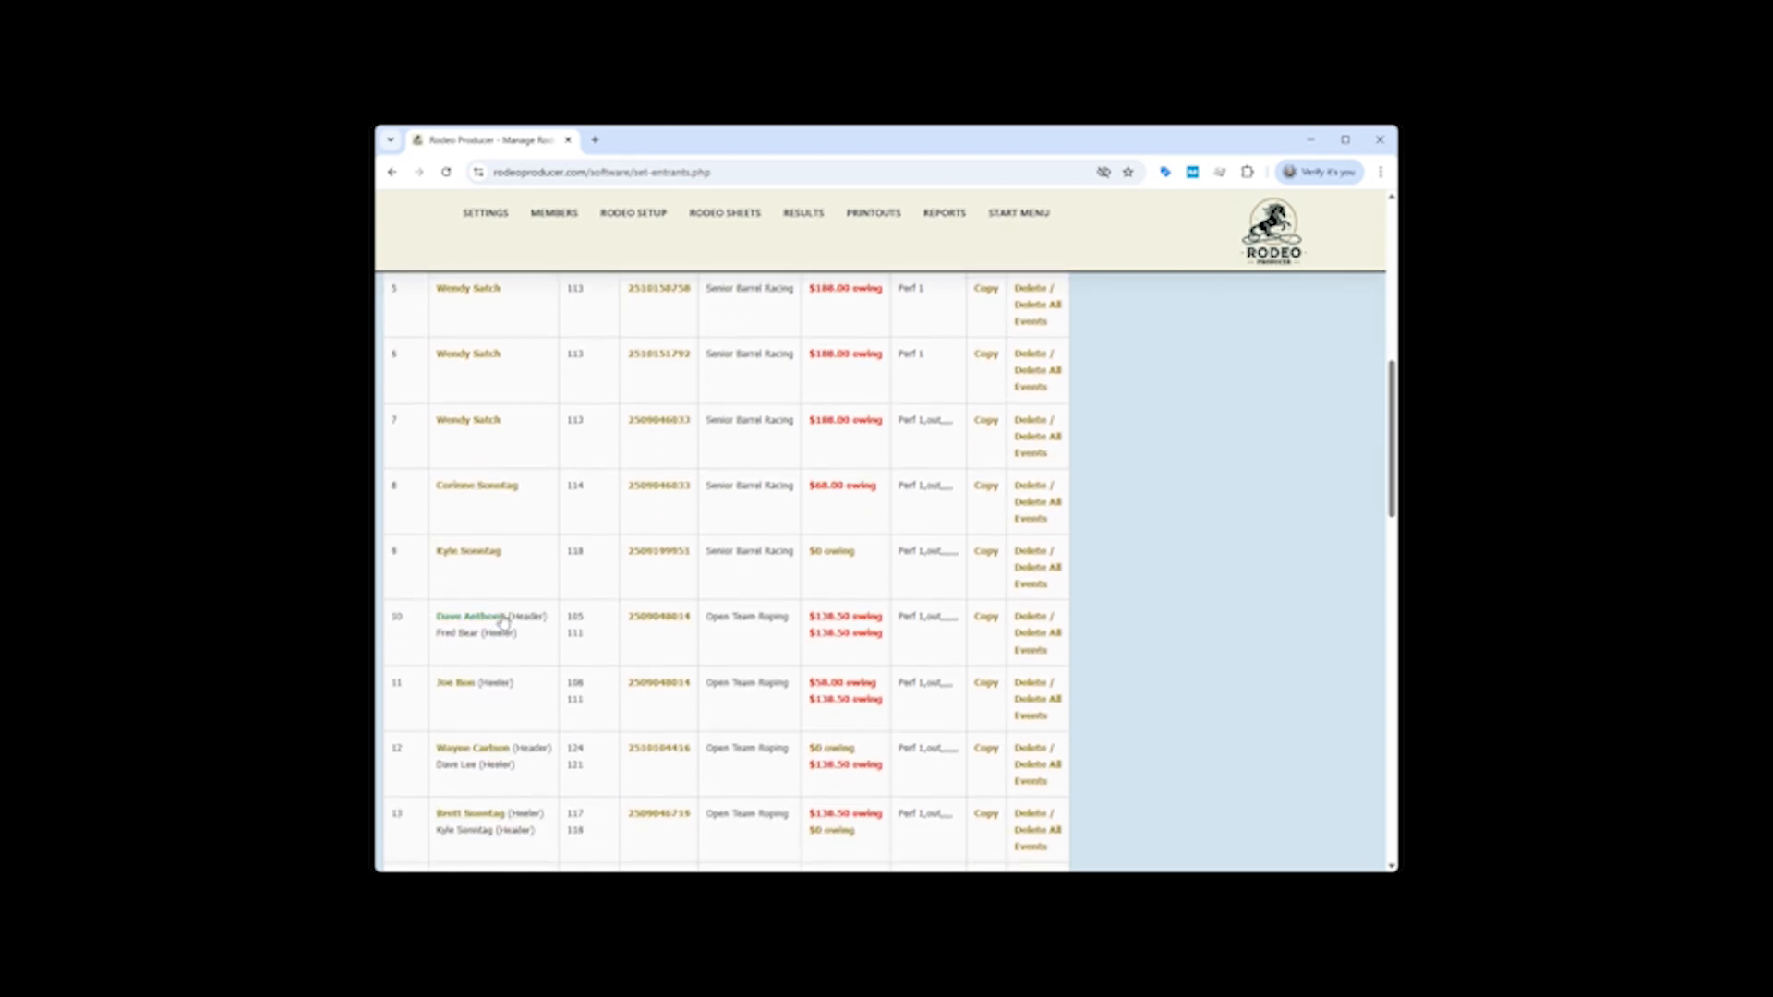
pyautogui.scroll(1, 531, 665)
pyautogui.scroll(-3, 550, 692)
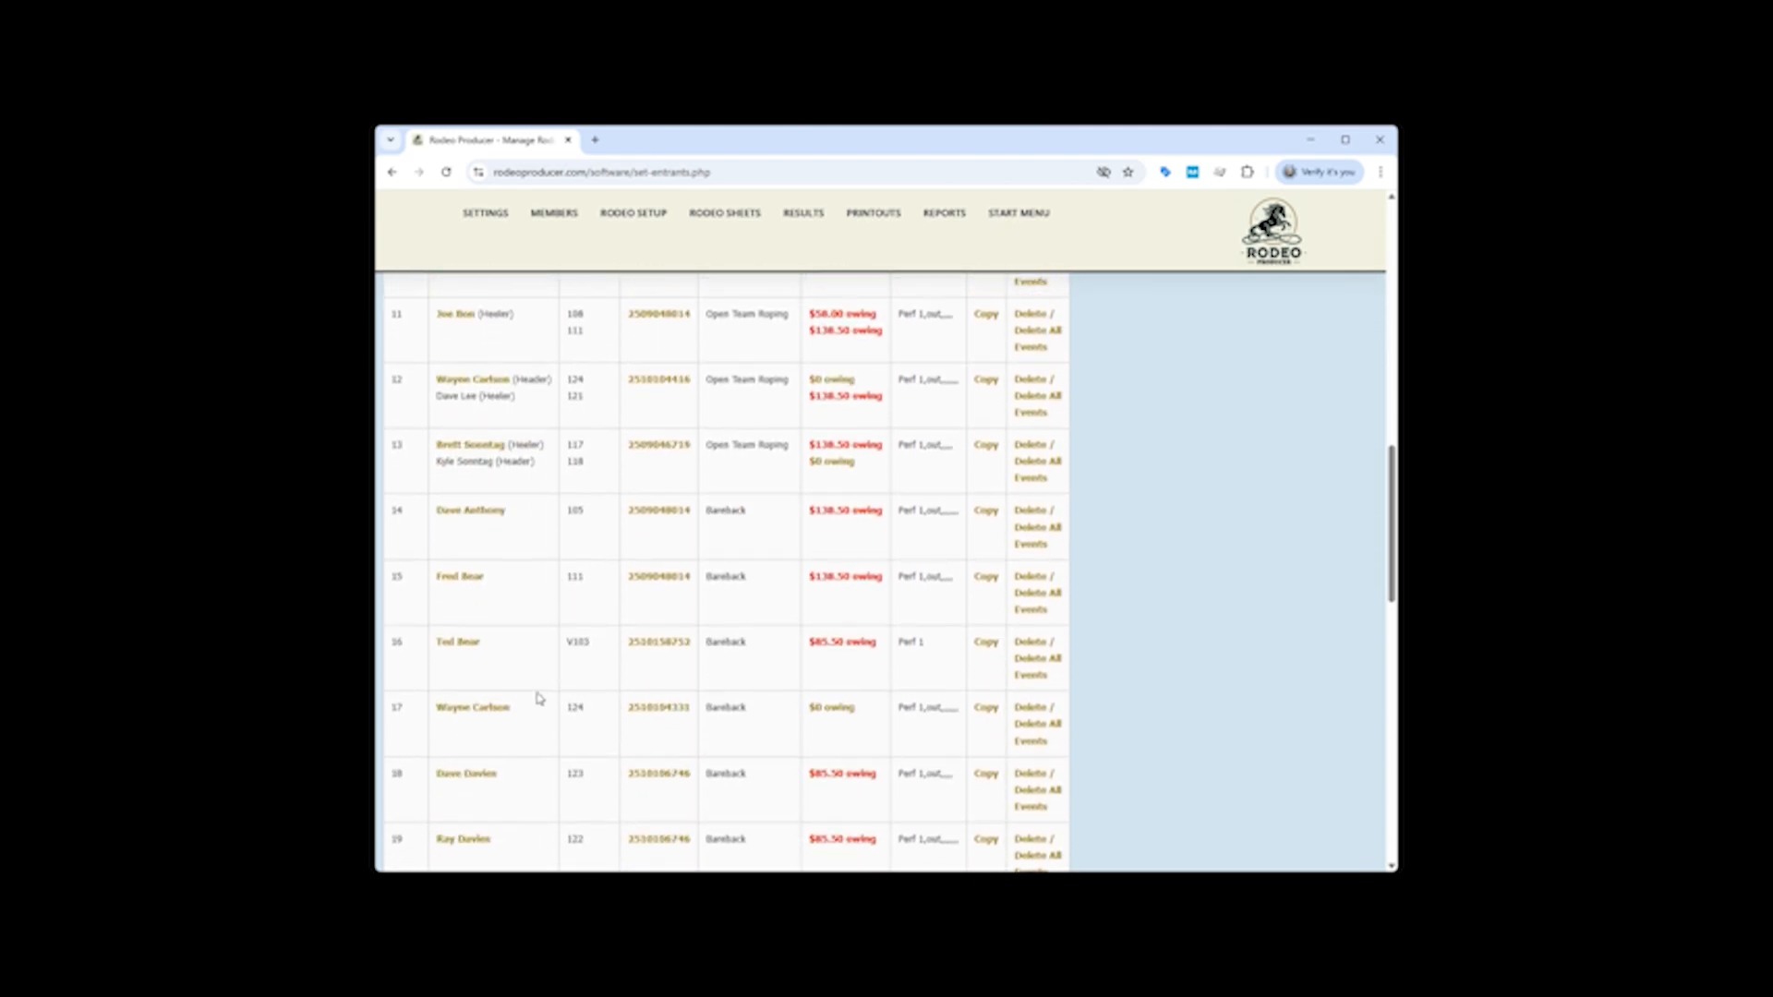
# Open the second Bareback entry, review its member, event, performance preference and partner fields, and return to the entries list.
pyautogui.click(462, 569)
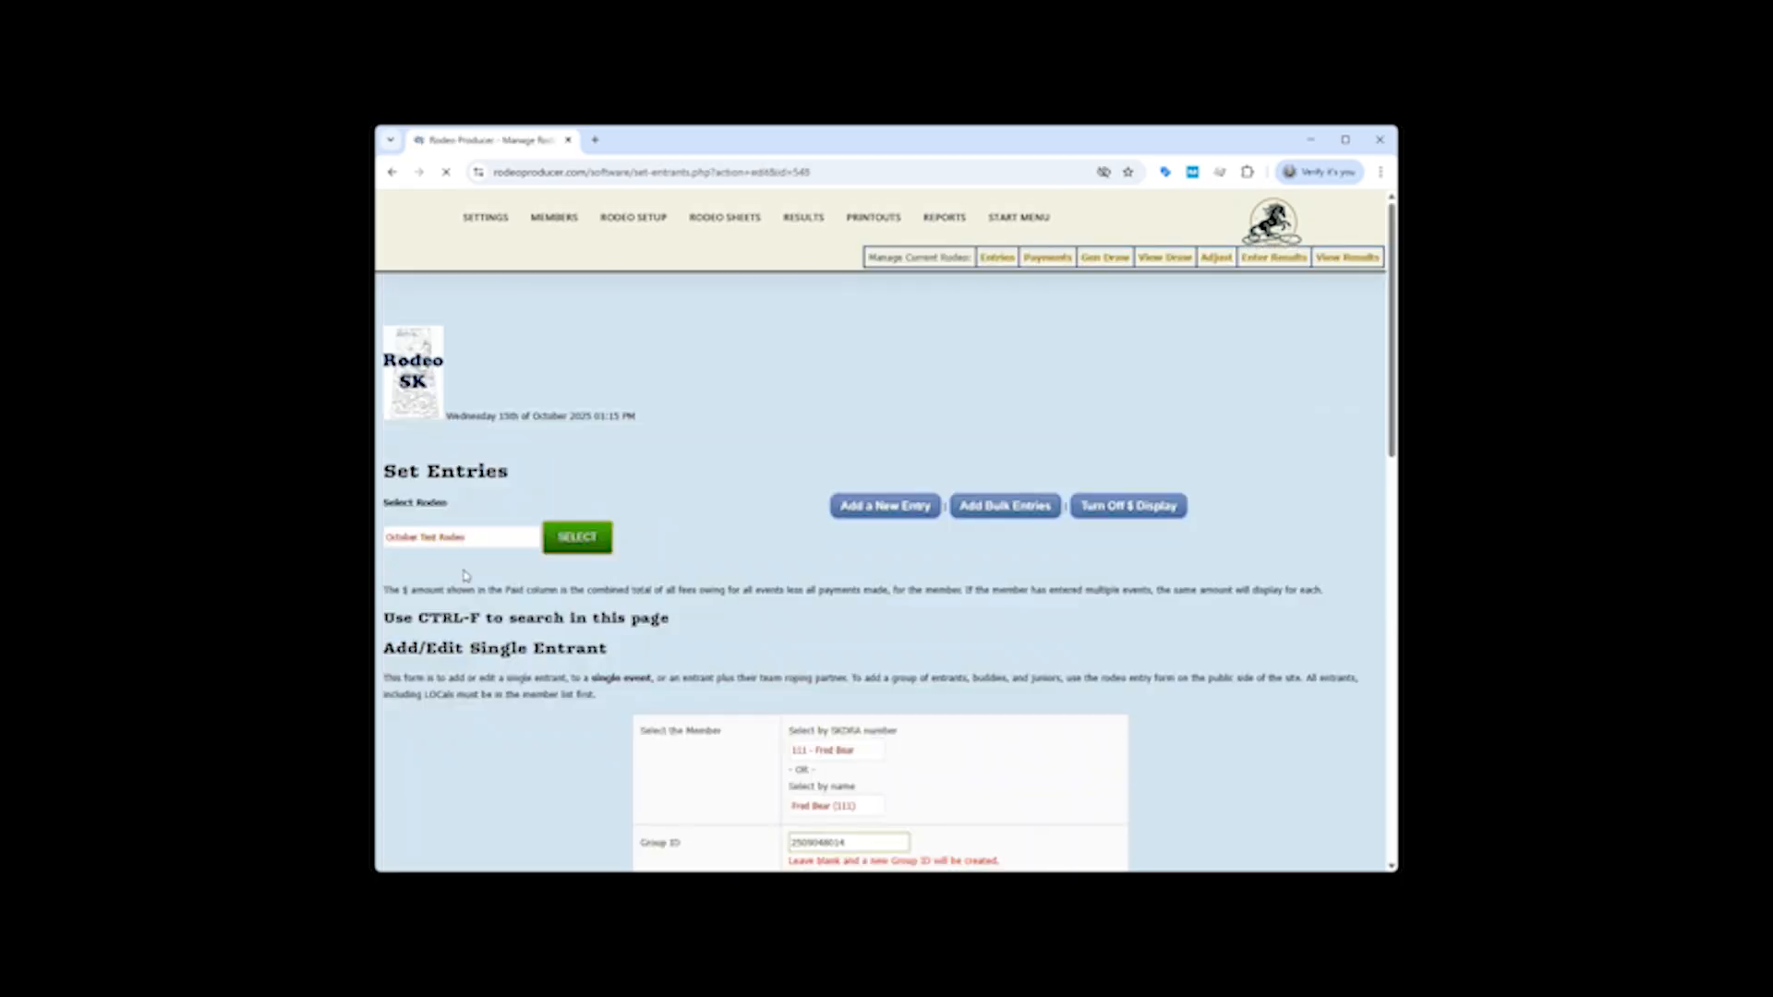
pyautogui.scroll(-4, 679, 574)
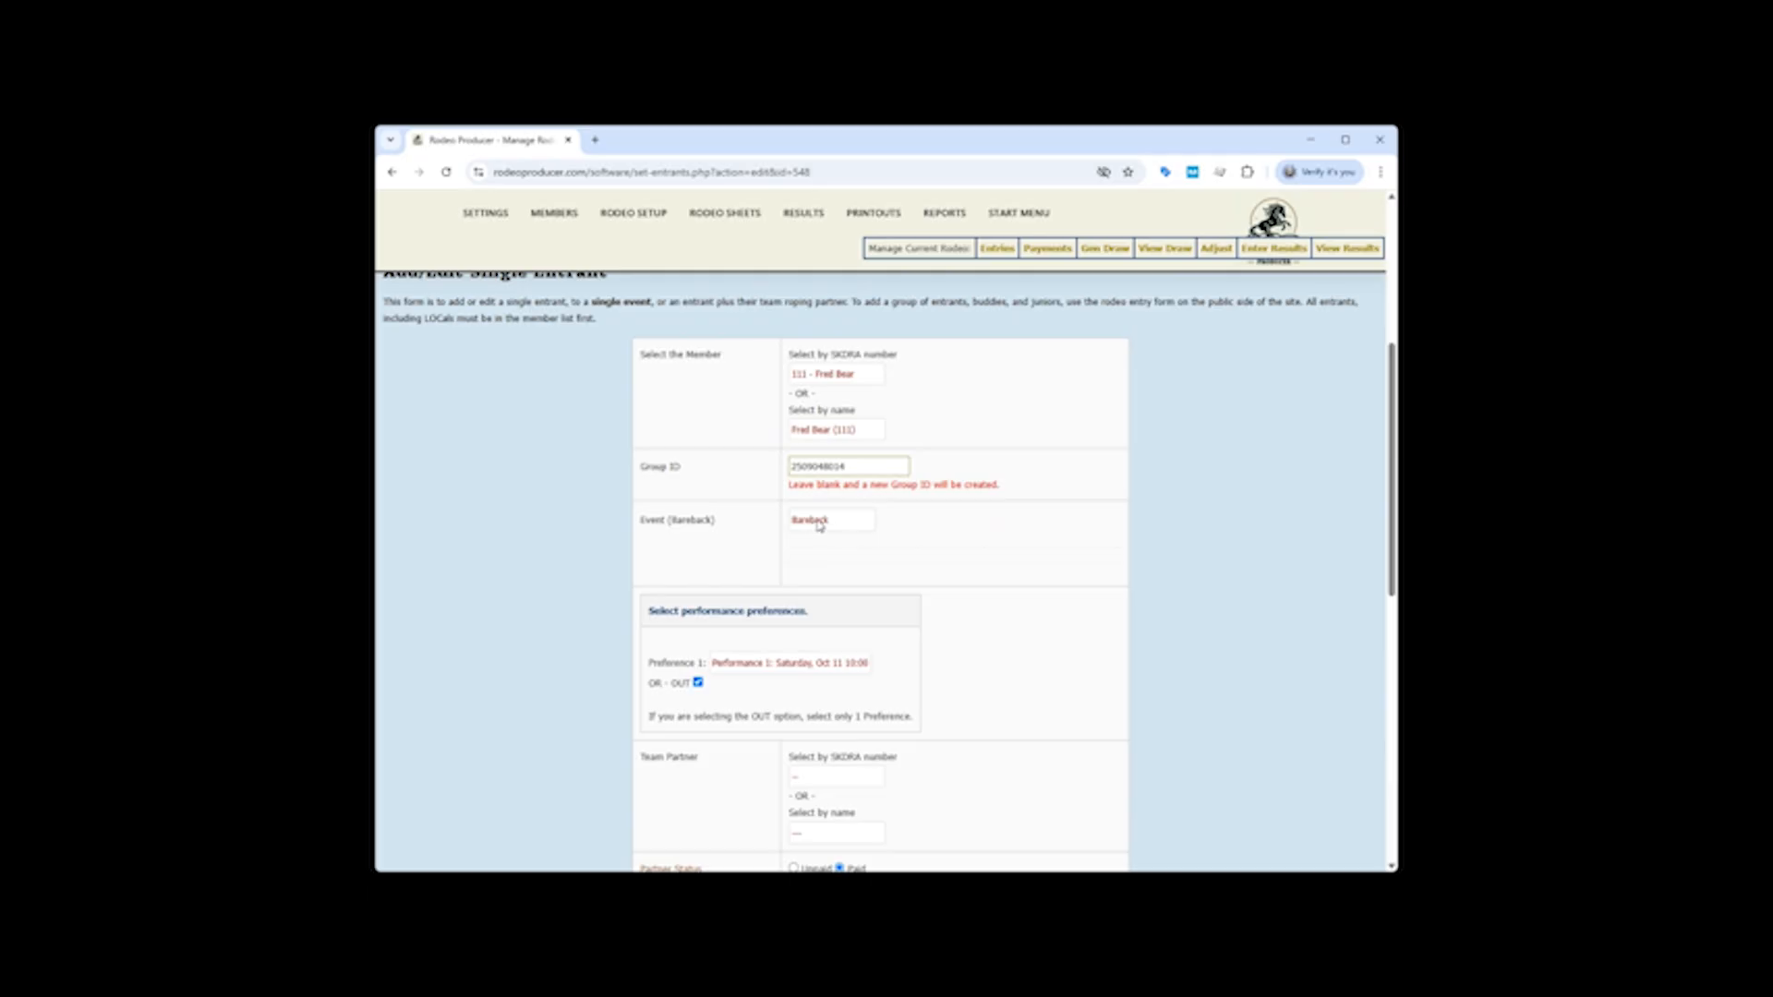
pyautogui.scroll(2, 989, 652)
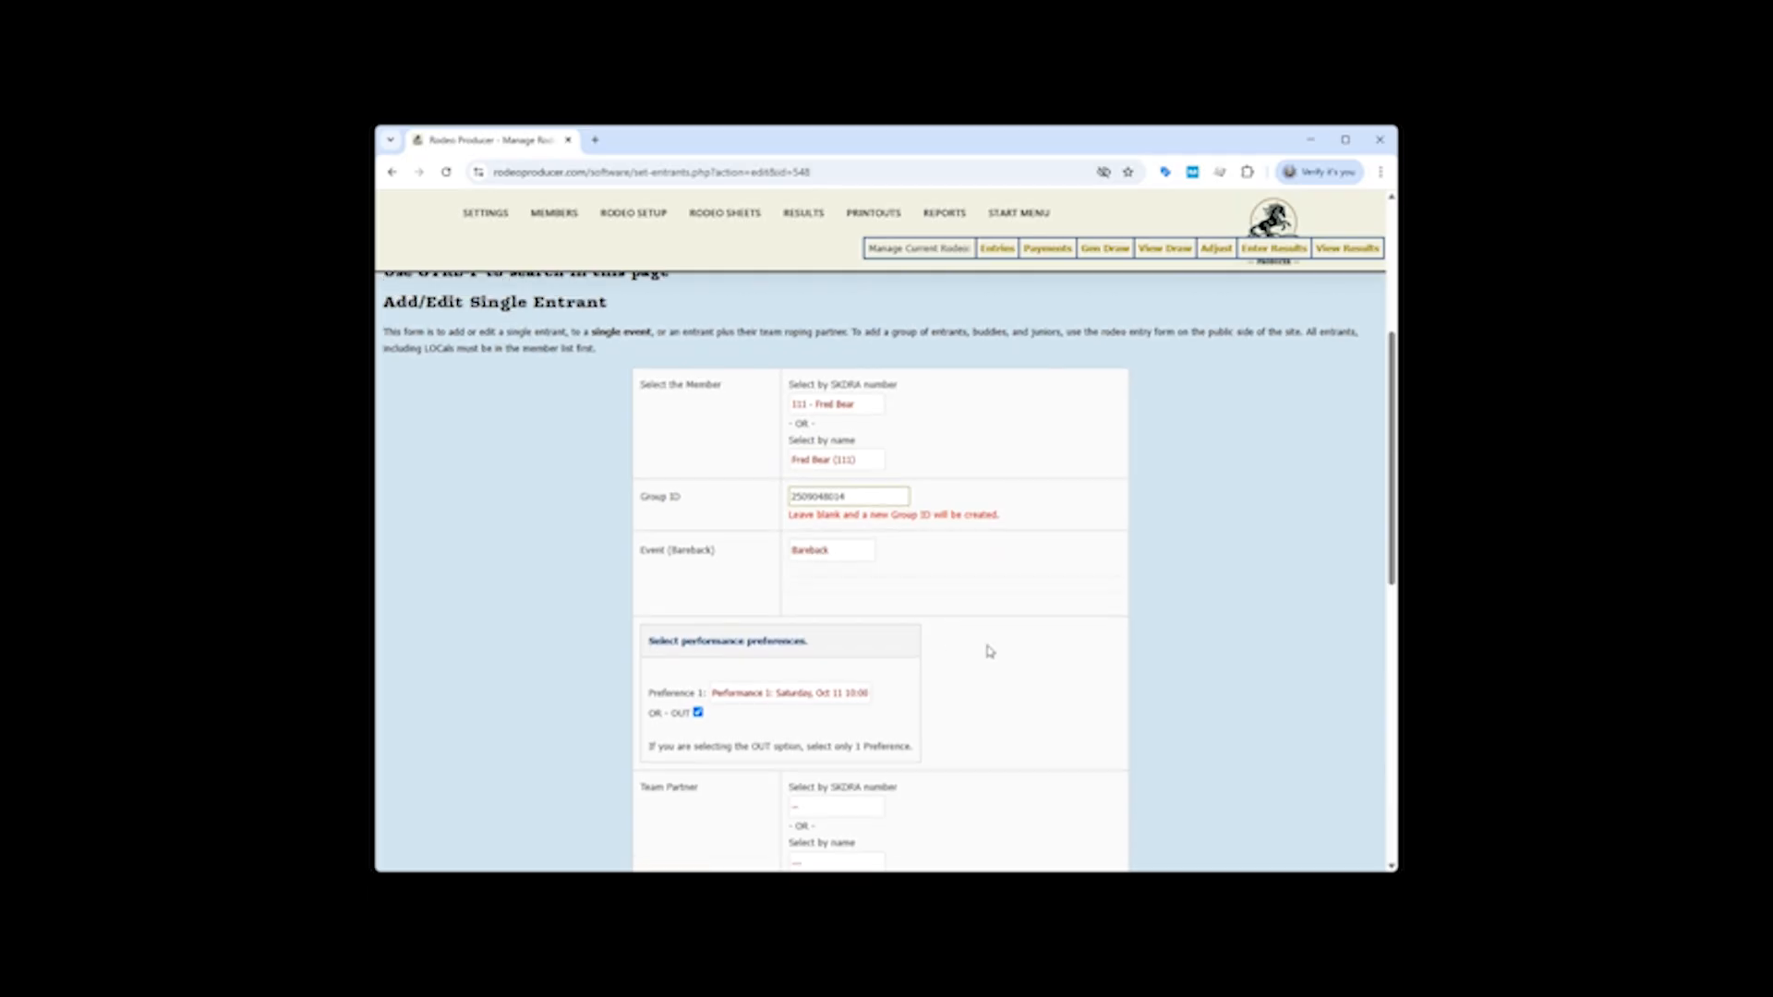
pyautogui.scroll(-2, 989, 652)
pyautogui.scroll(-5, 989, 652)
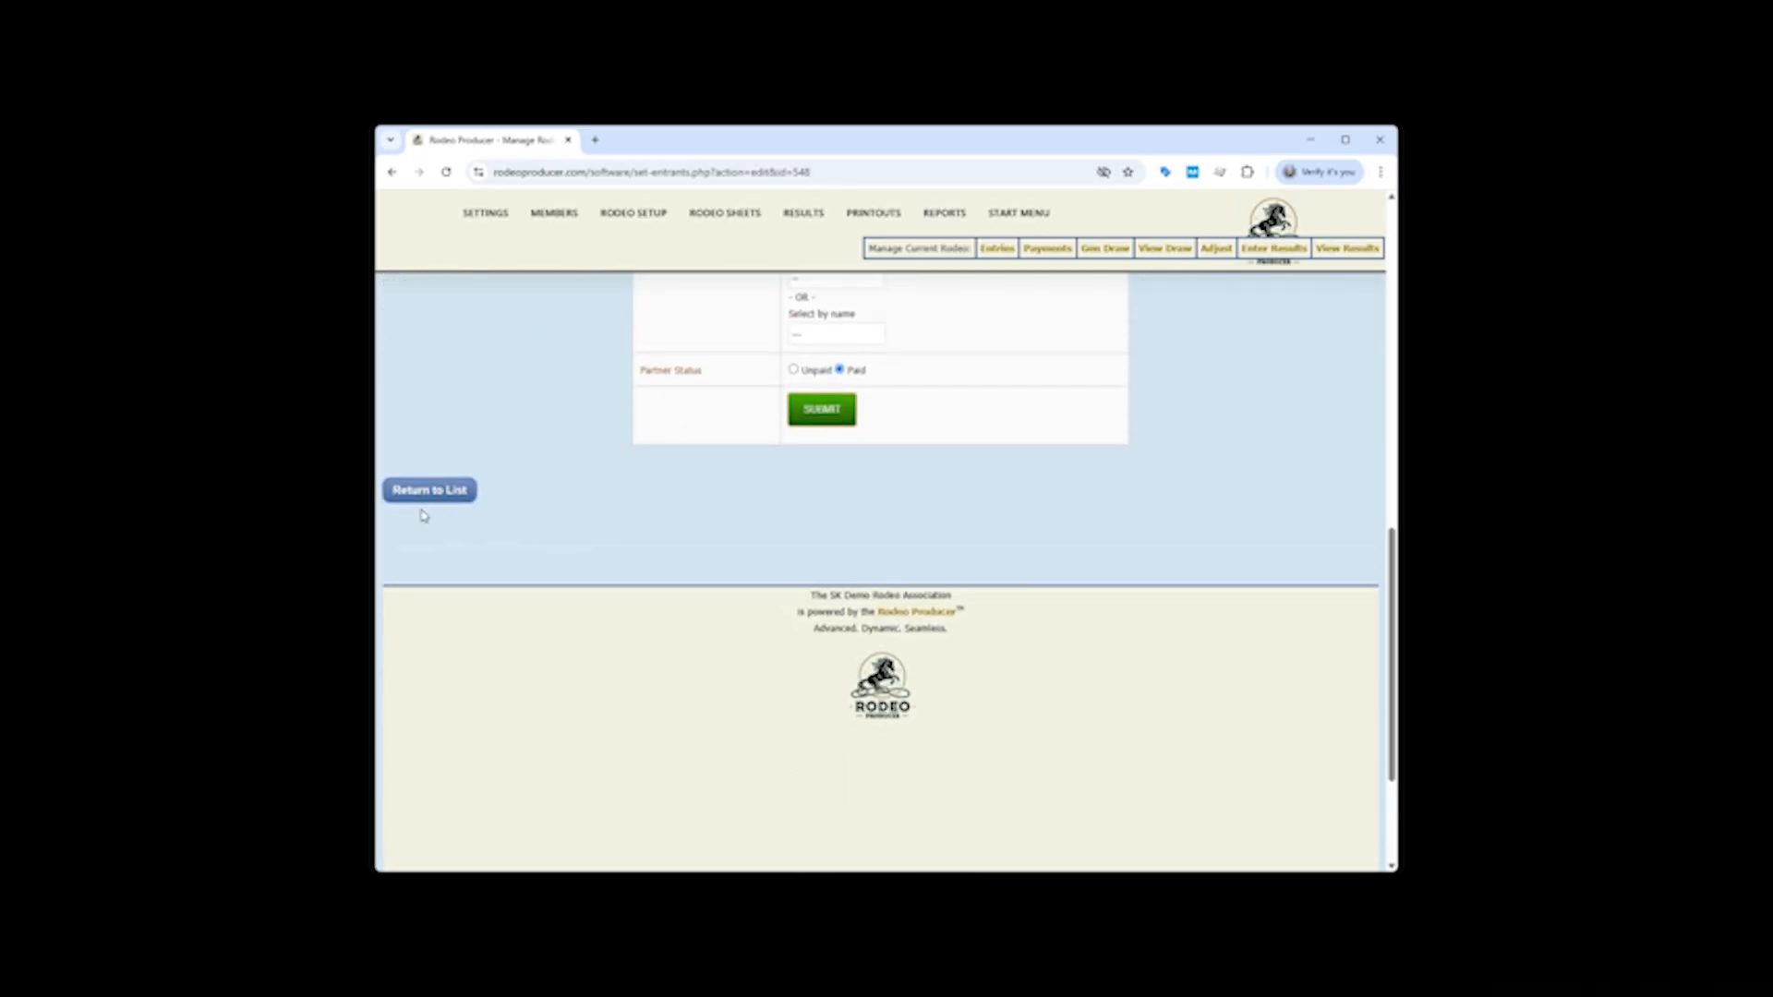
pyautogui.click(403, 492)
# Open the first Open Team Roping entry, review its team role, preferences and partner, and go back over the entries list.
pyautogui.scroll(-10, 640, 516)
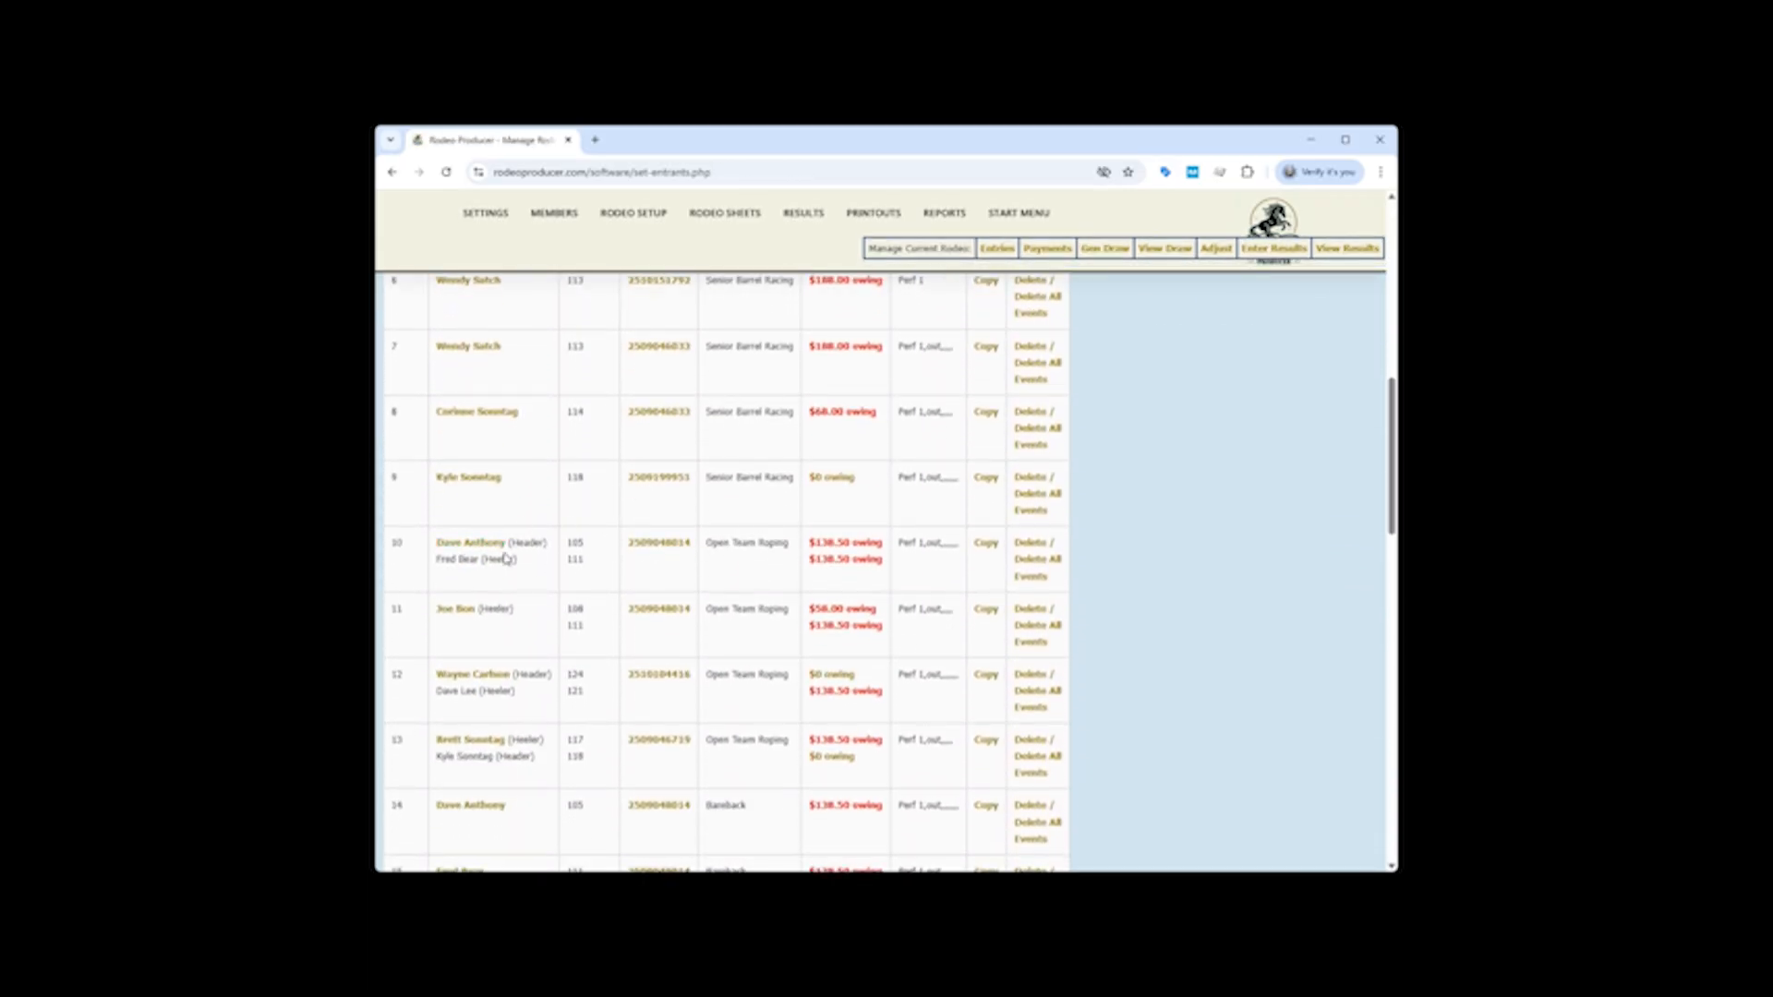
pyautogui.click(470, 545)
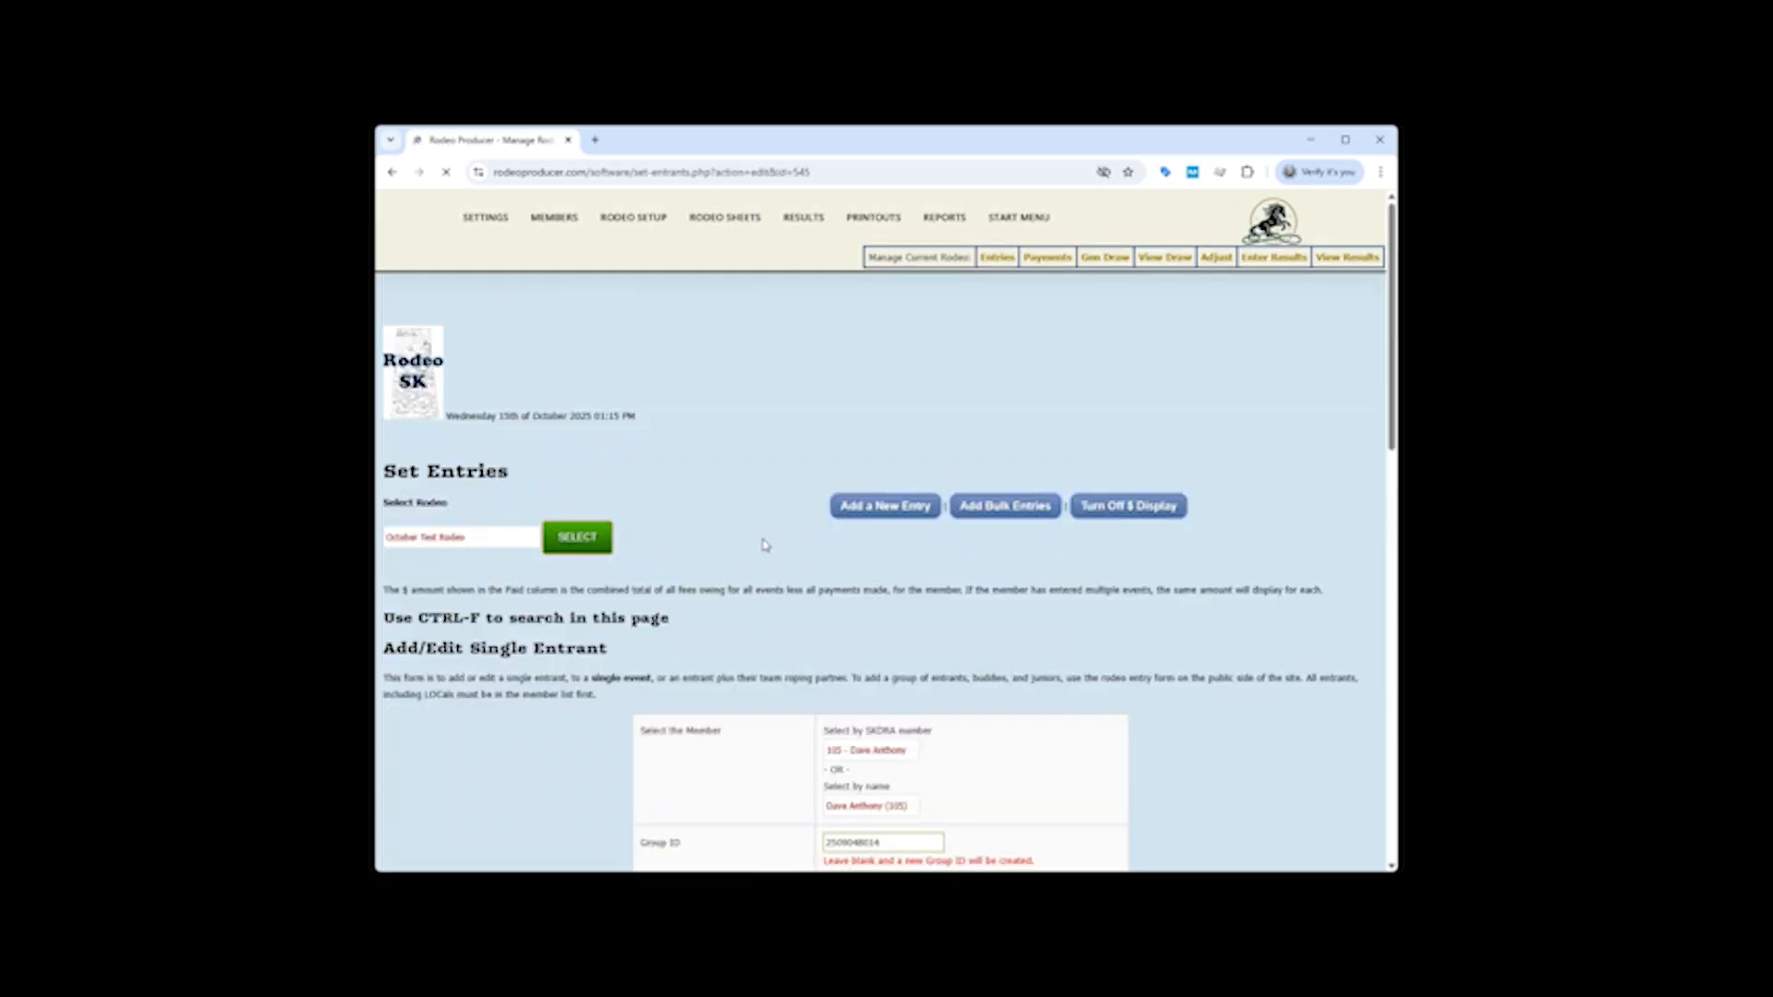
pyautogui.scroll(-4, 756, 546)
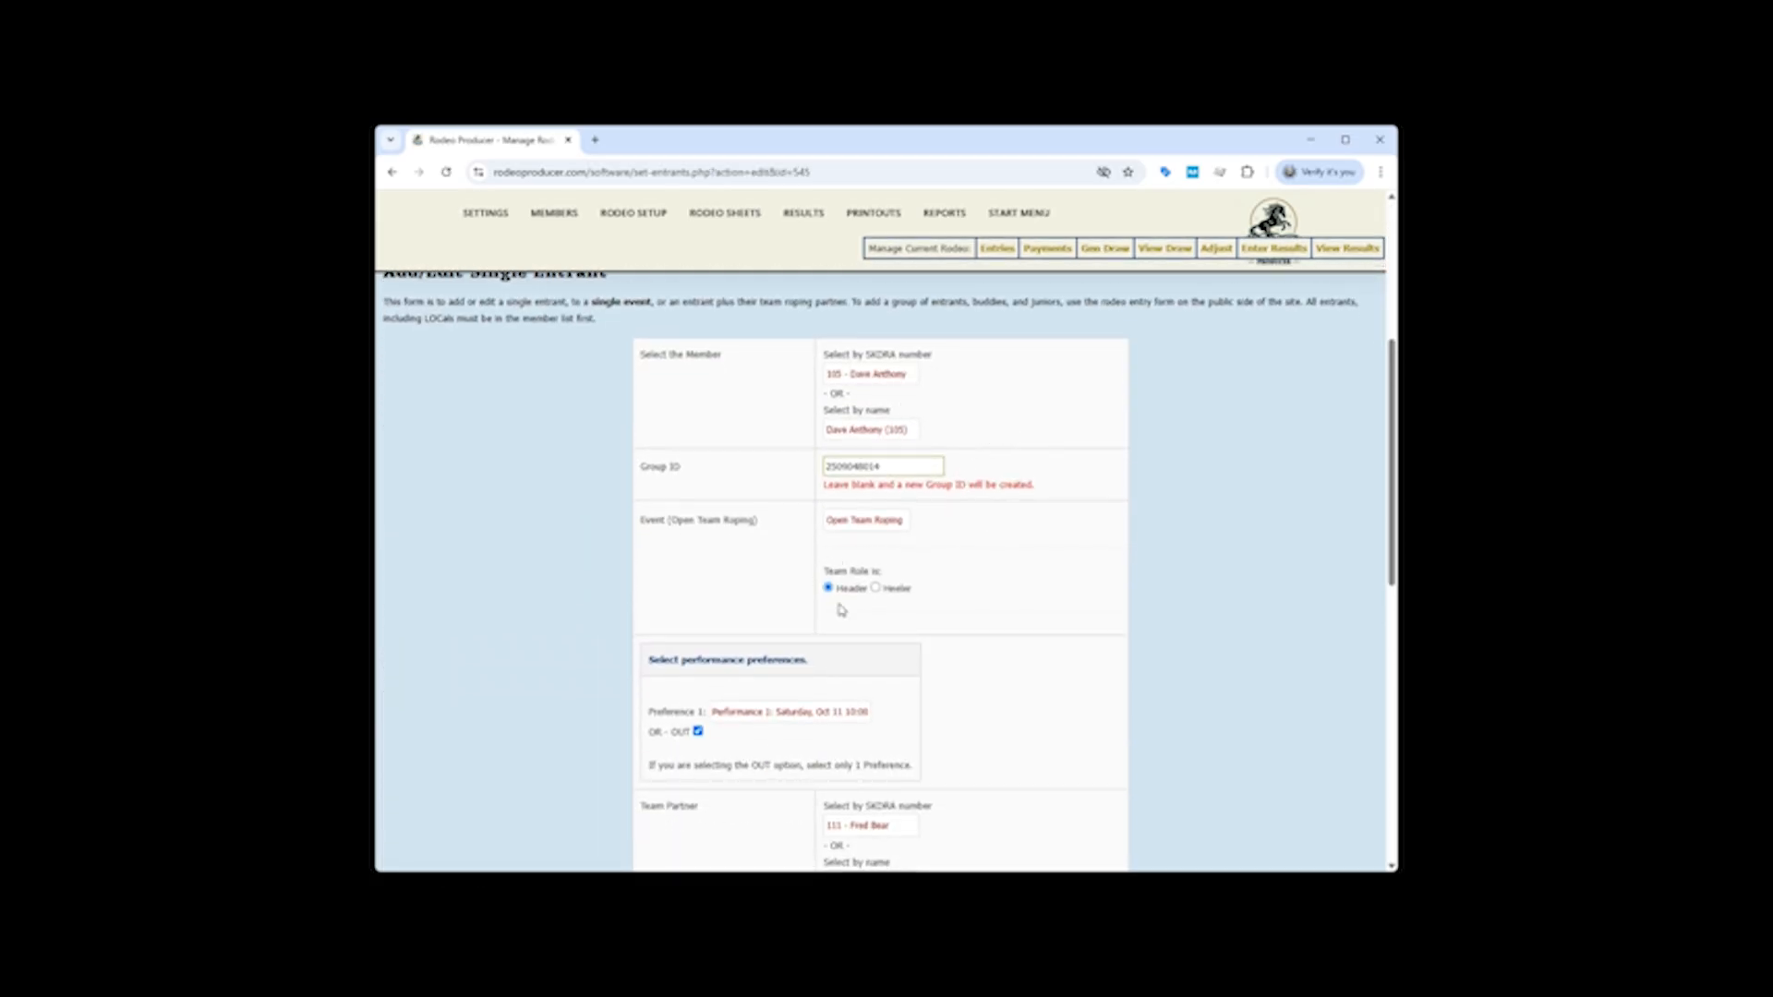
pyautogui.scroll(-3, 993, 577)
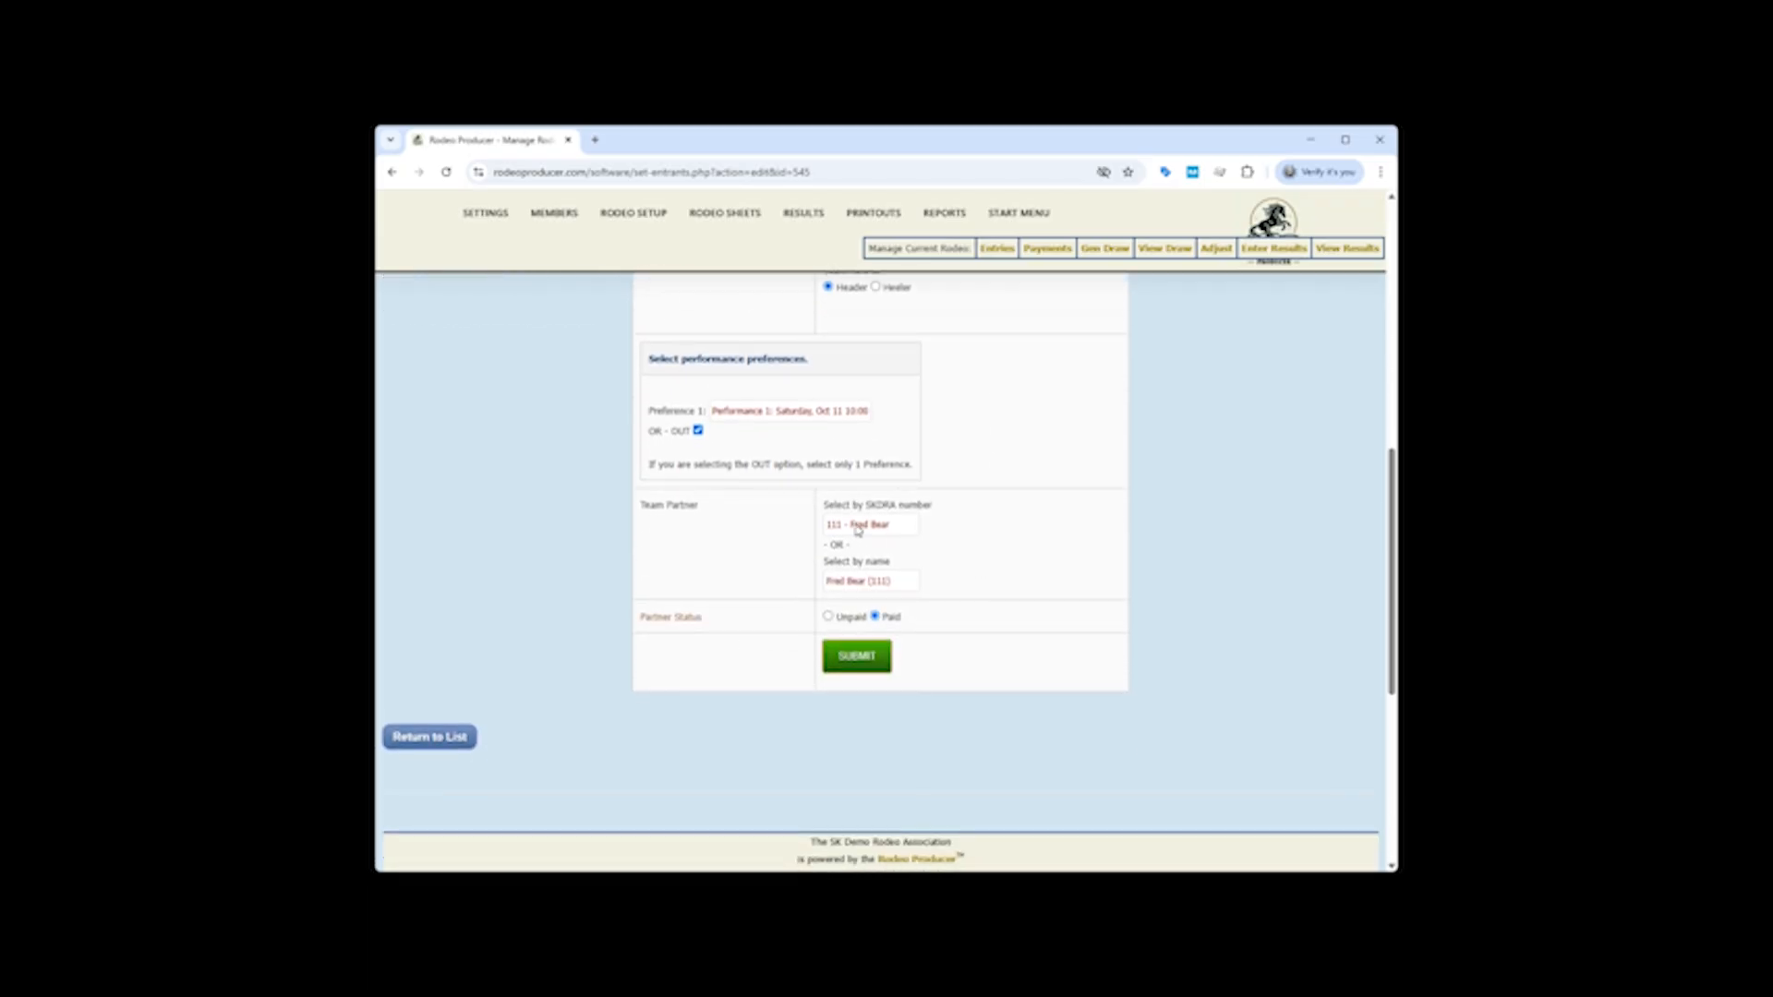
pyautogui.scroll(4, 1032, 642)
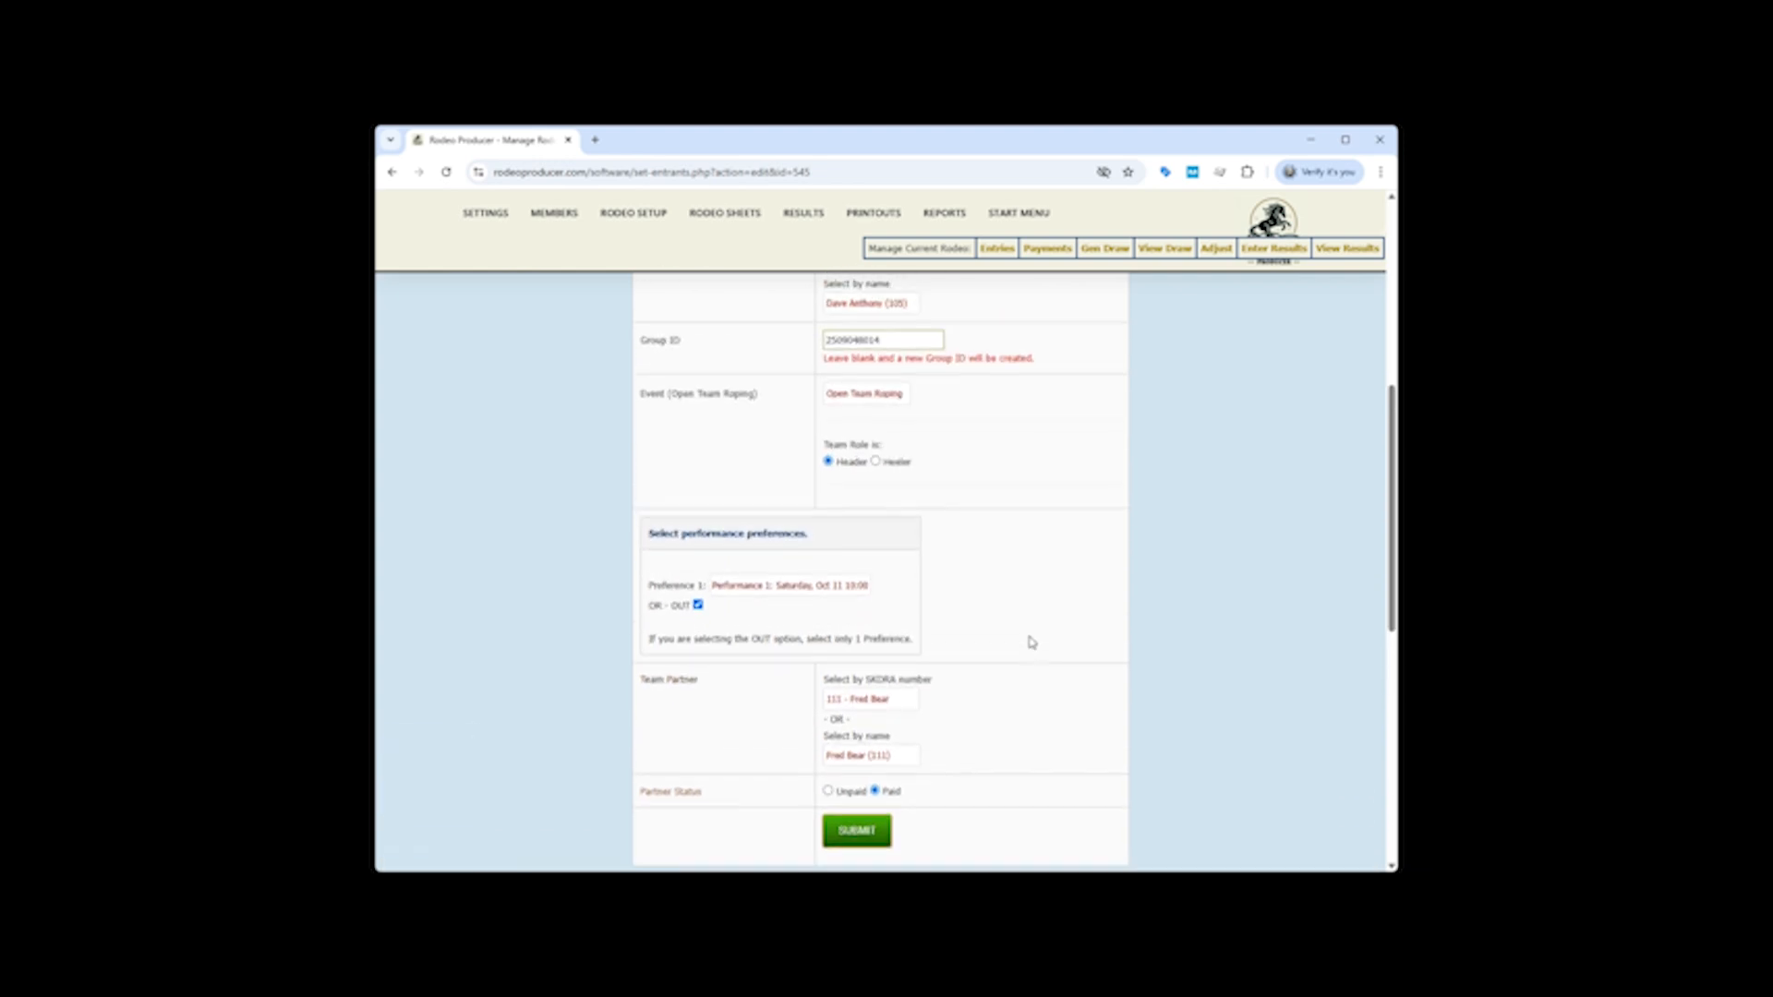
pyautogui.scroll(4, 1031, 642)
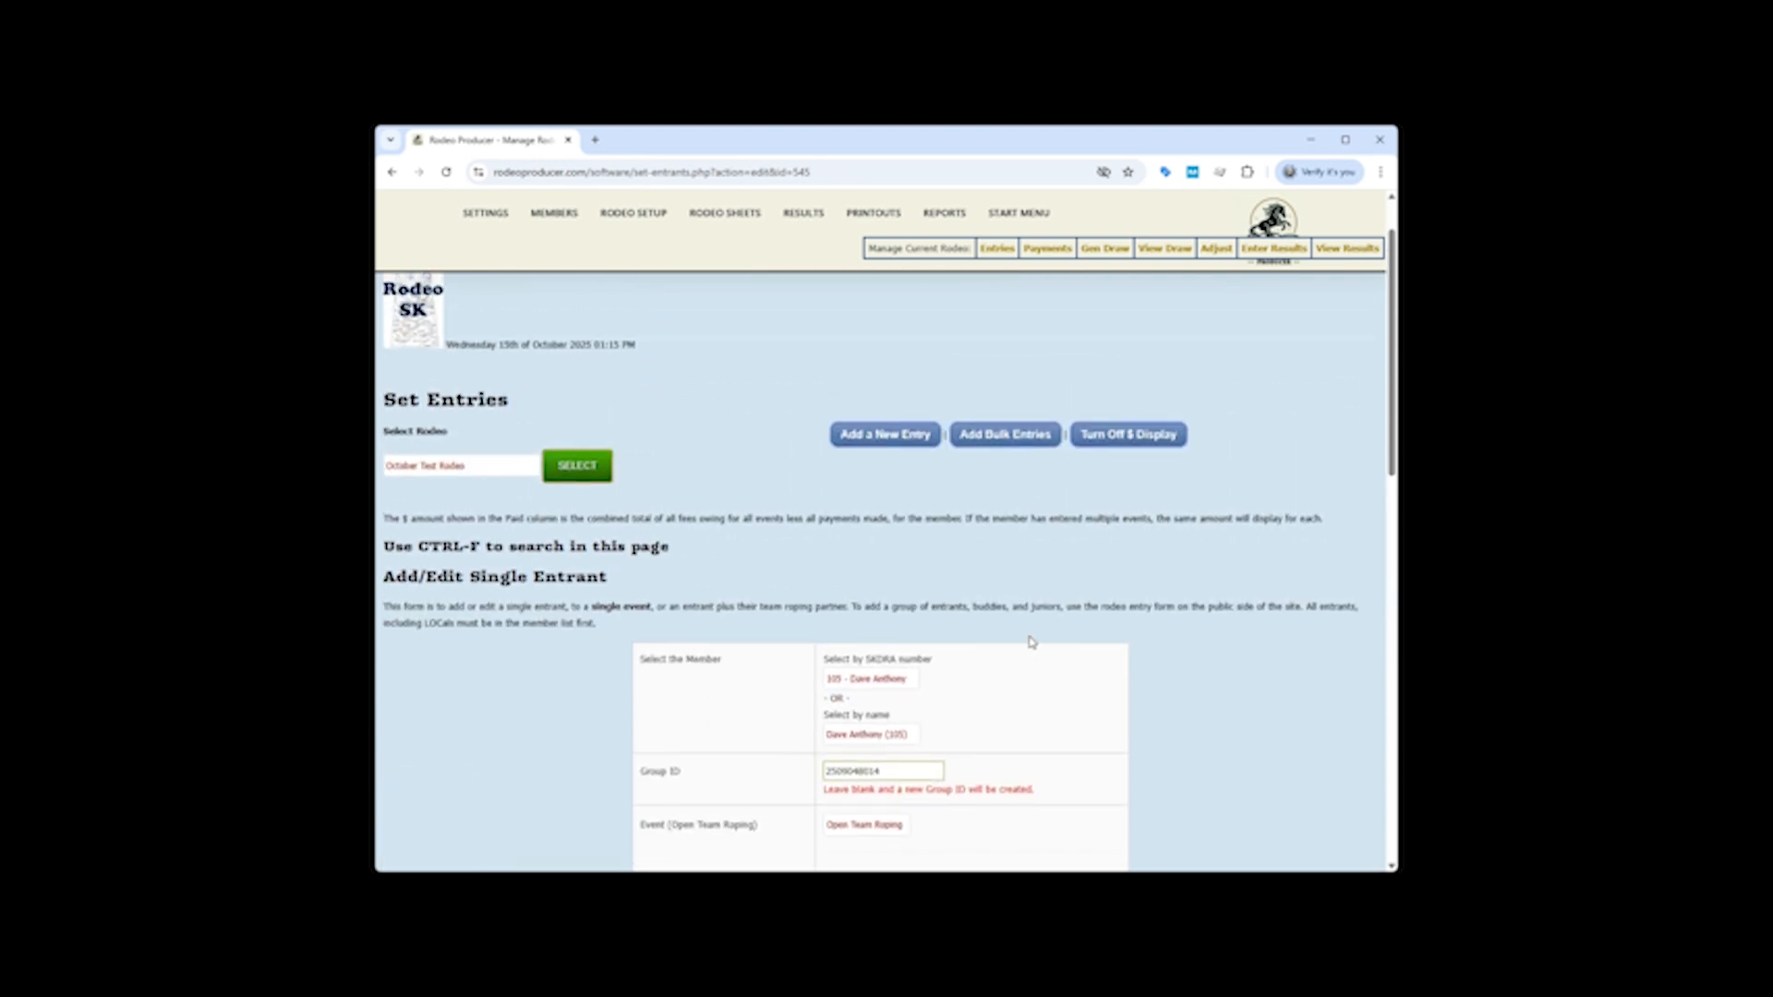
pyautogui.scroll(-10, 1032, 641)
pyautogui.click(421, 478)
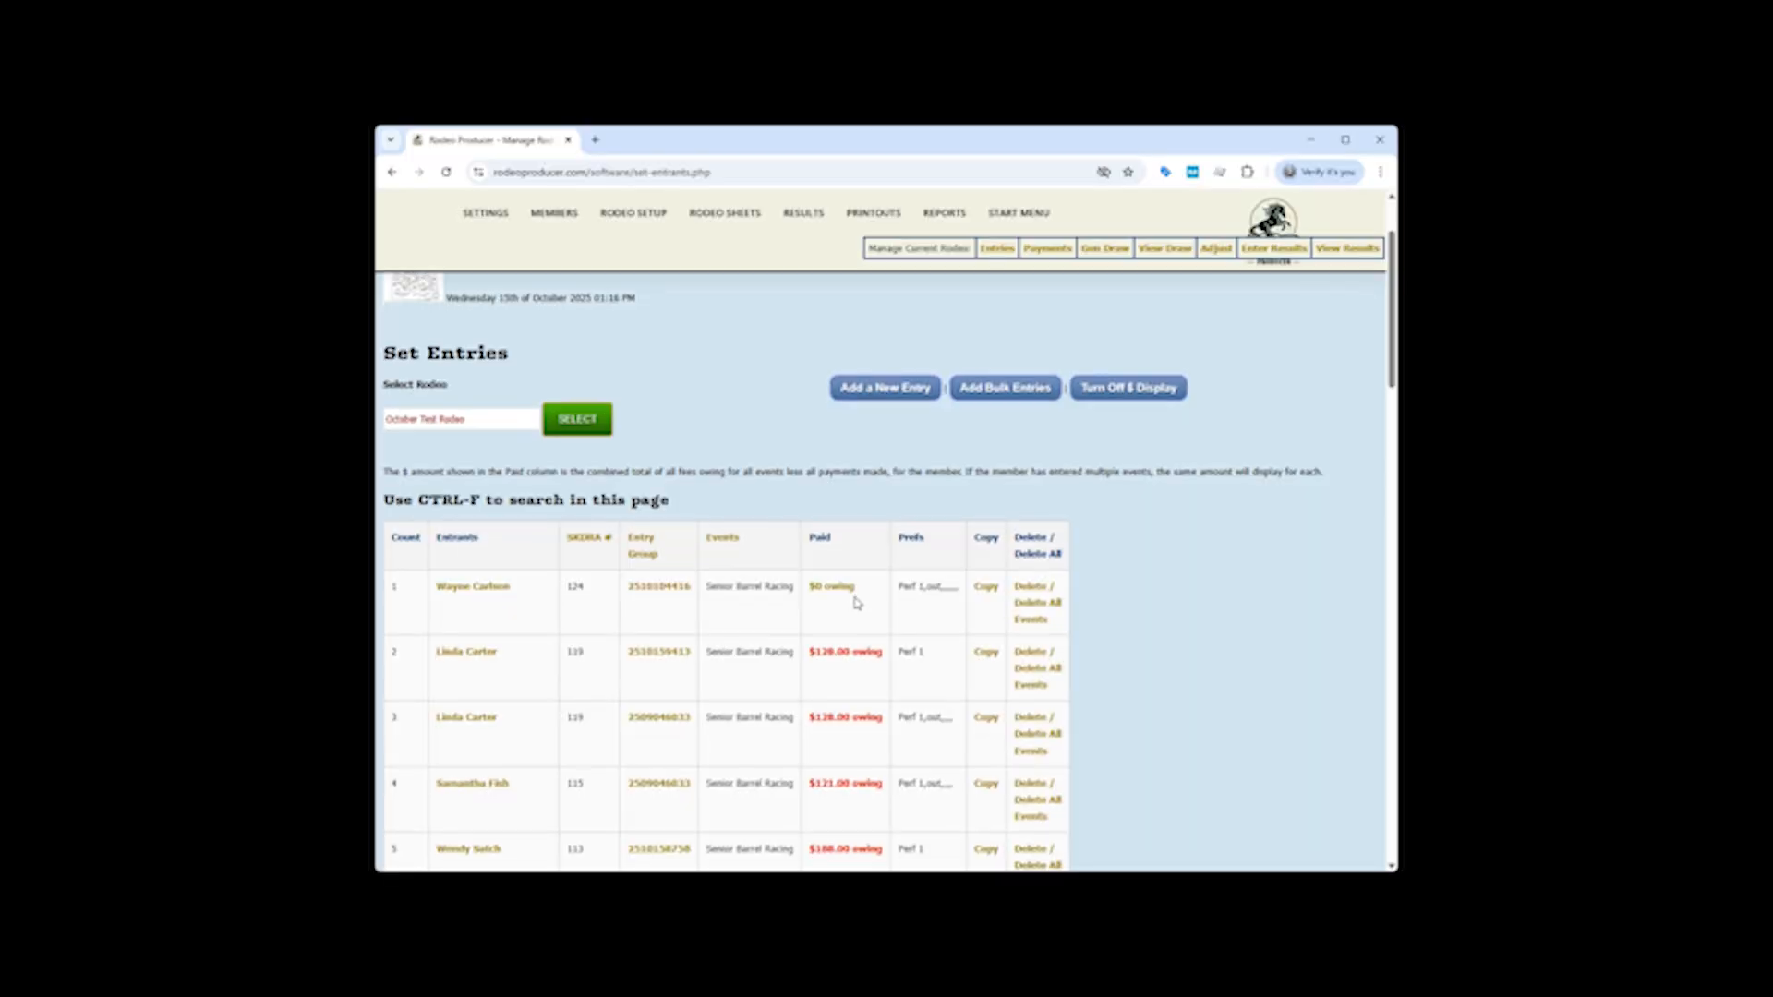
pyautogui.scroll(-2, 685, 567)
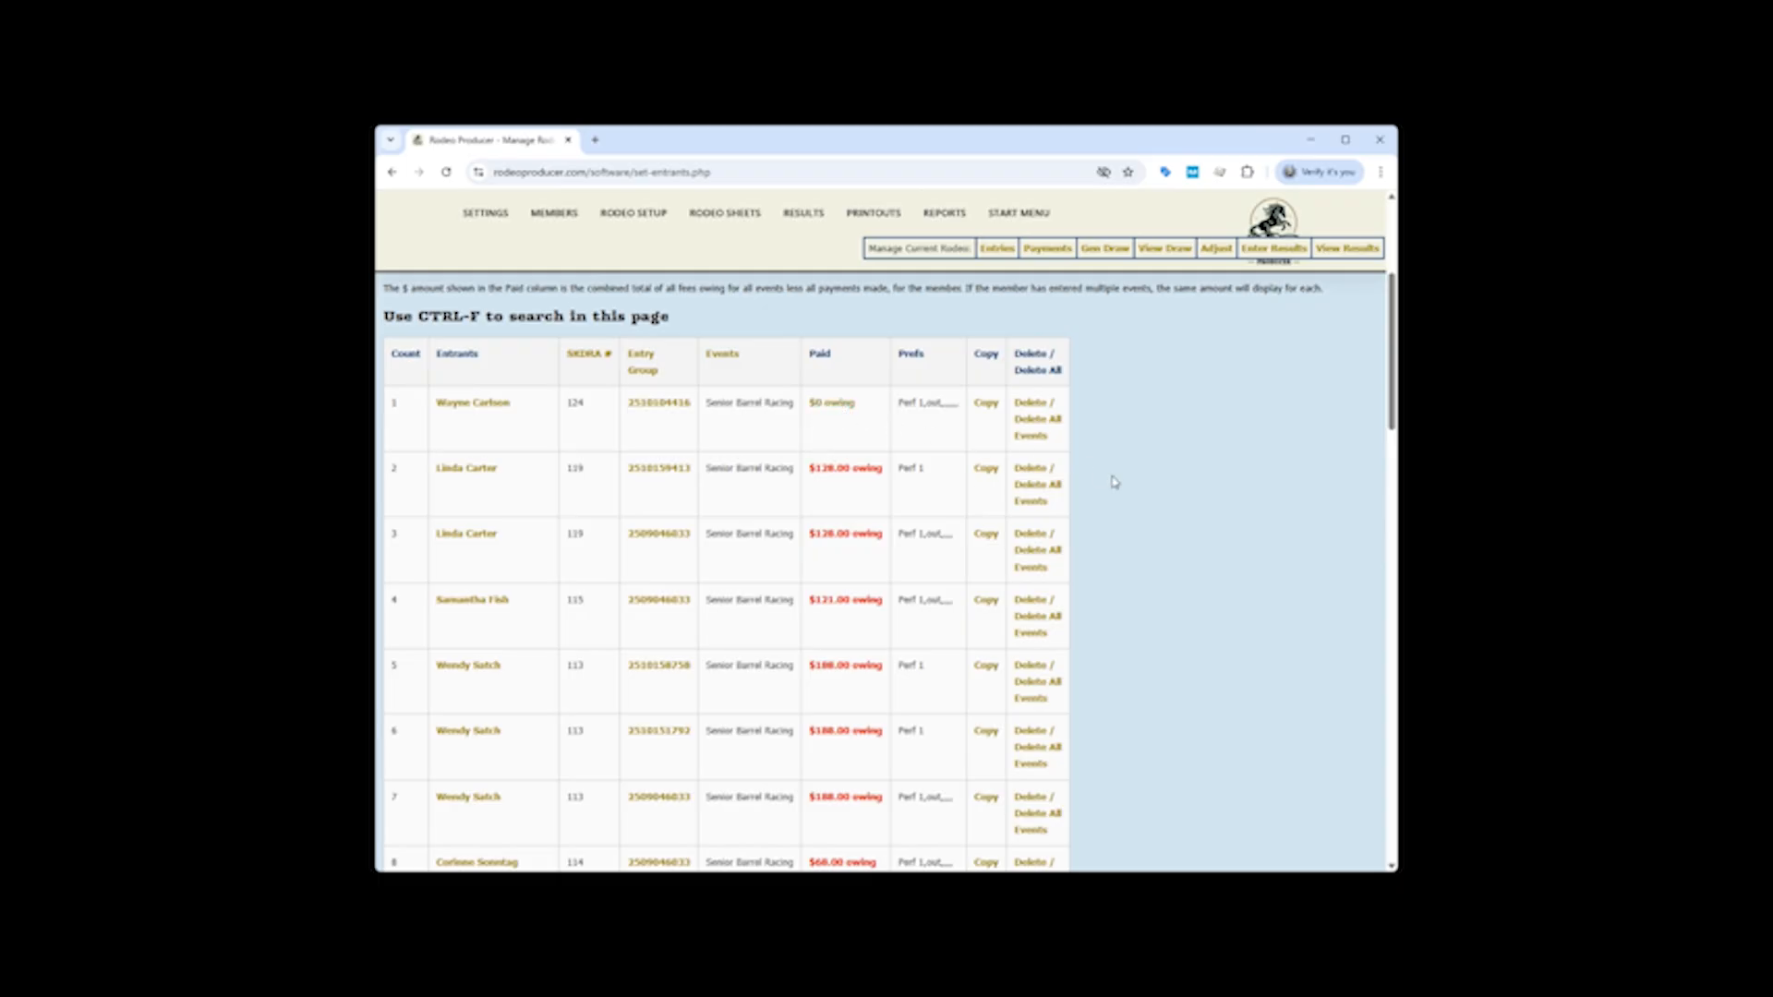
pyautogui.scroll(3, 688, 451)
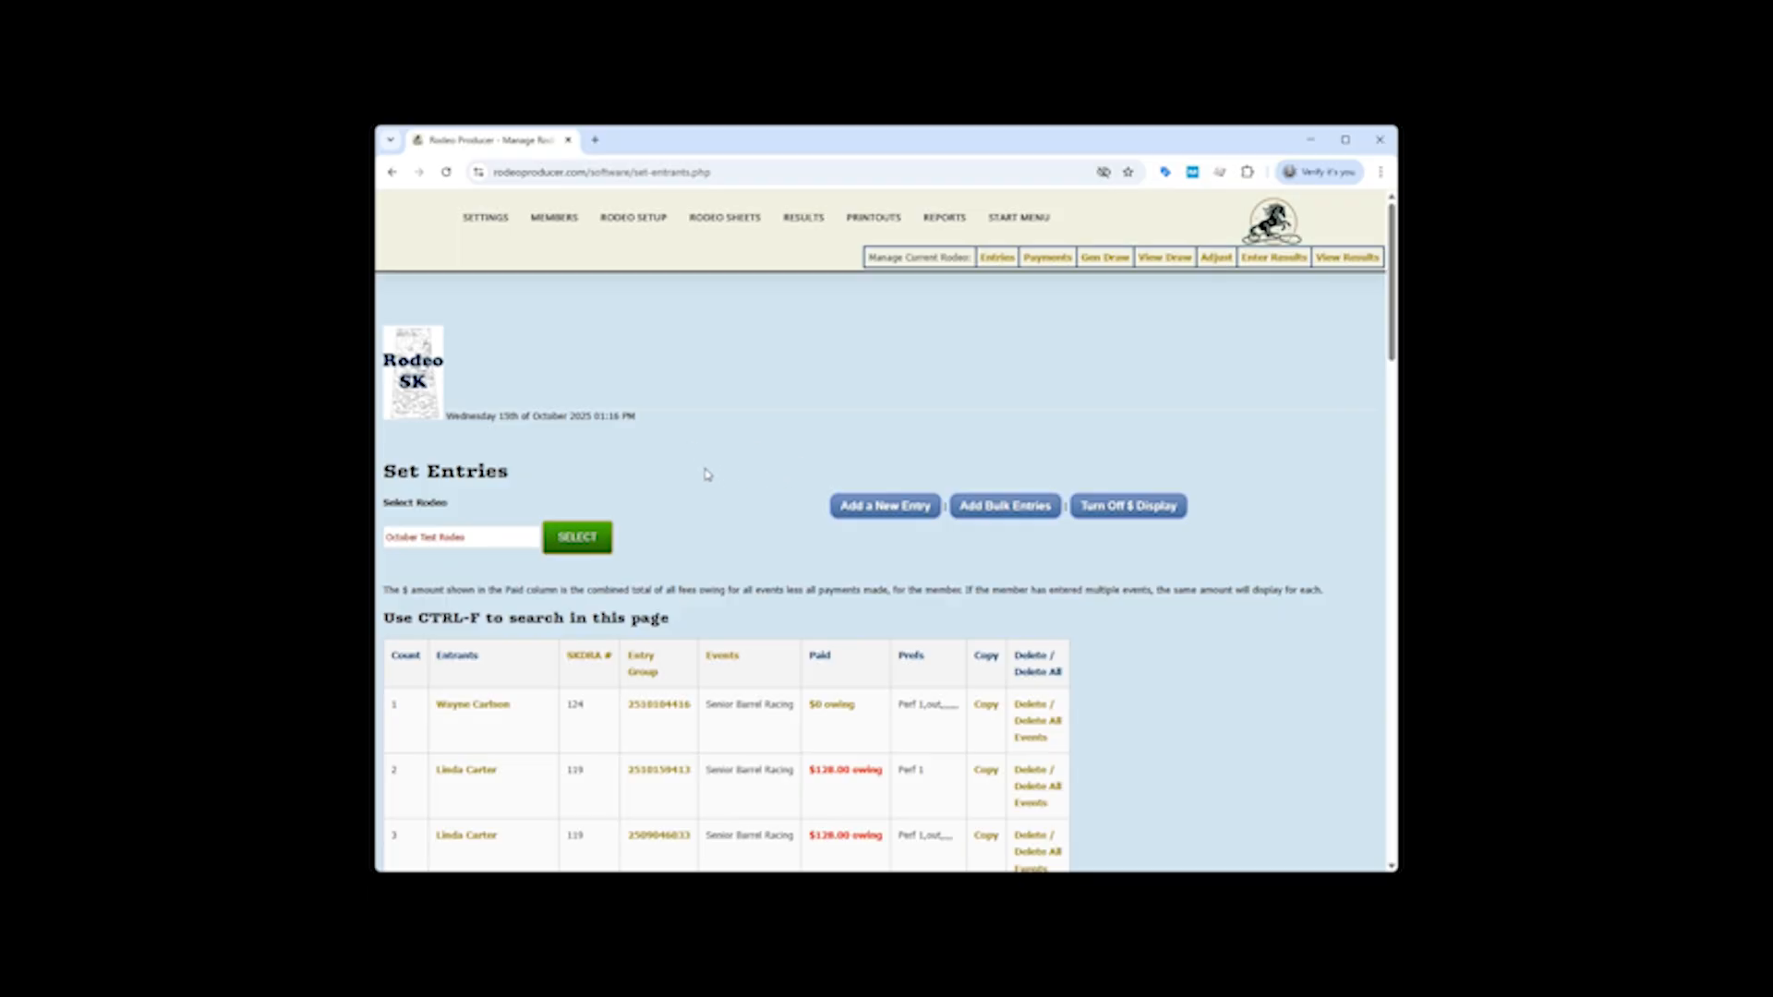
pyautogui.scroll(-2, 714, 481)
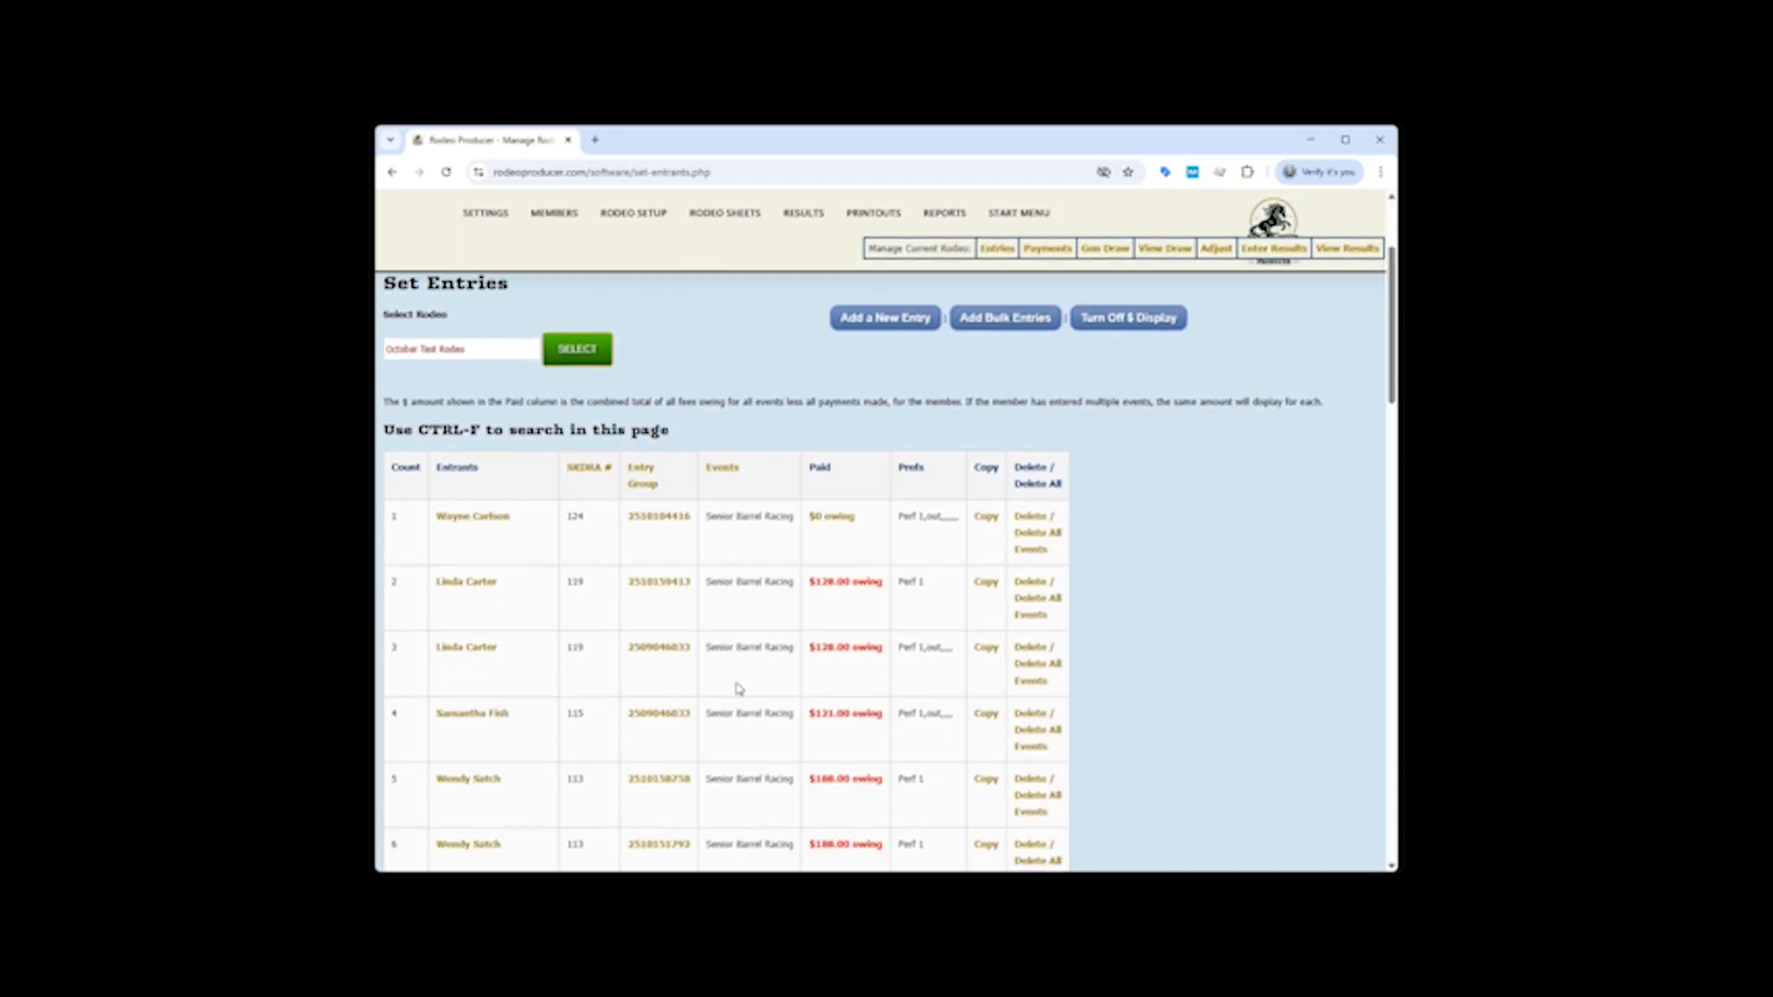
pyautogui.scroll(2, 739, 689)
# Open draw generation, select October Test Rodeo as Competition 1, and review the priority, maximum entrants and draw generation options.
pyautogui.moveTo(634, 217)
pyautogui.click(606, 471)
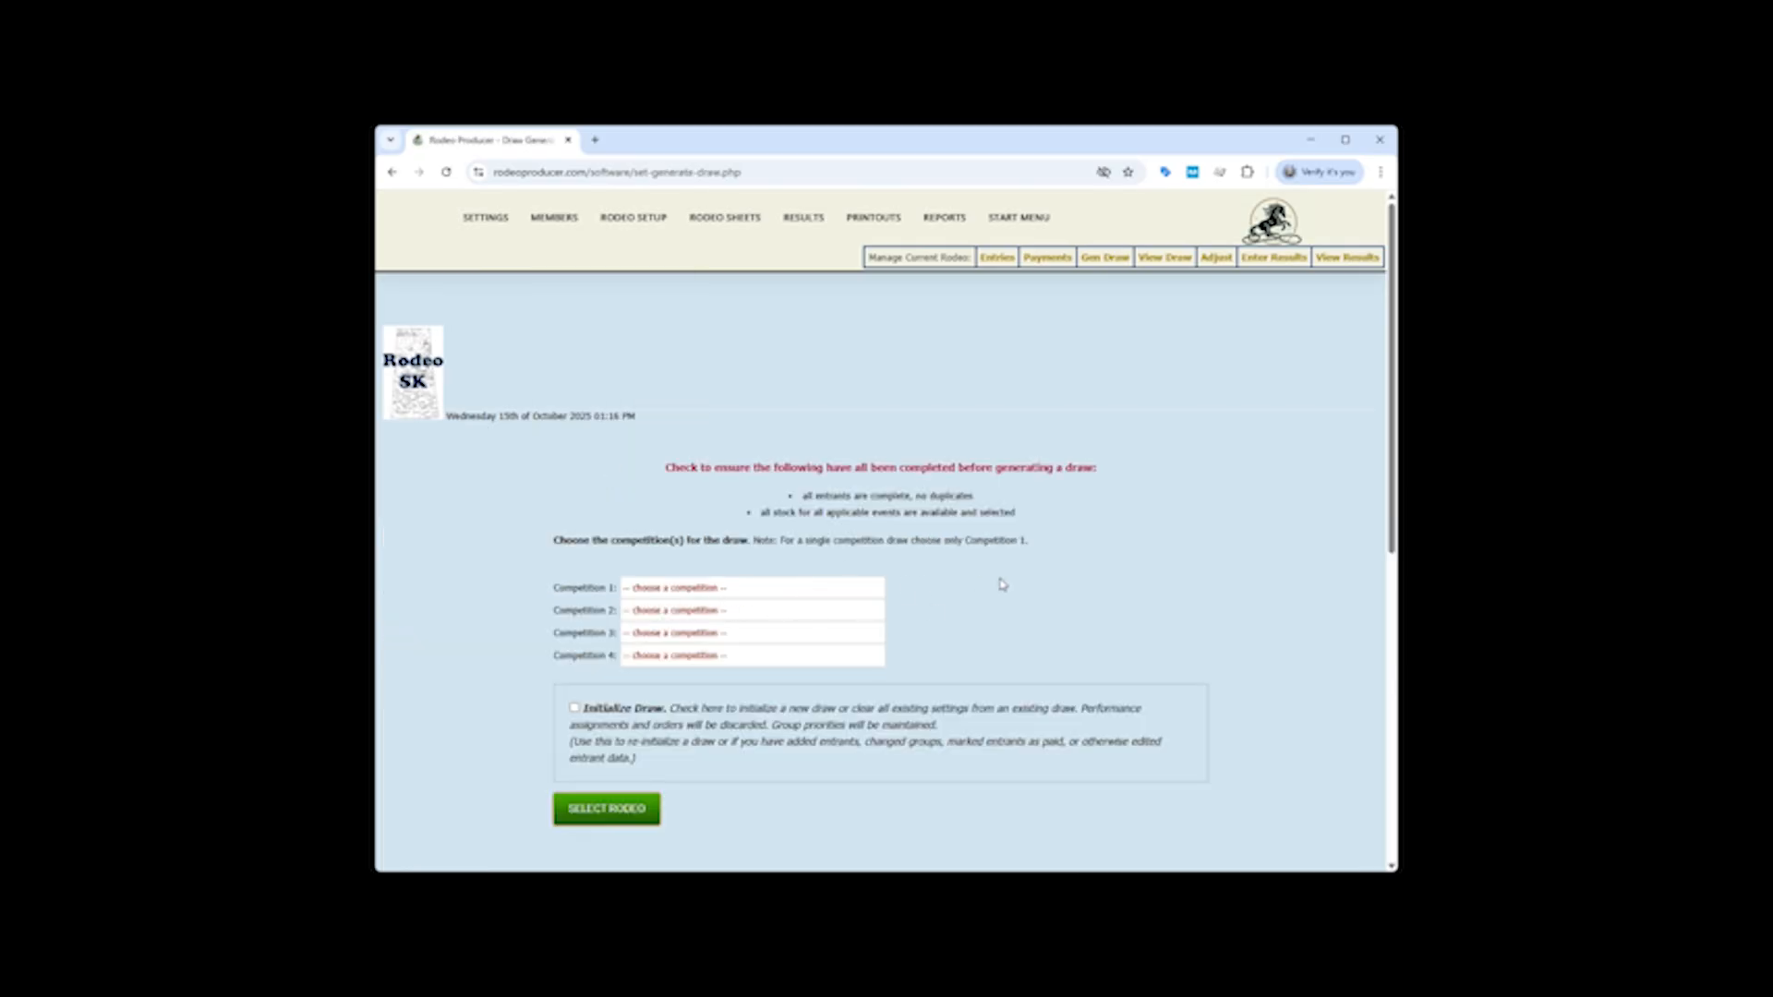
pyautogui.scroll(-1, 1007, 584)
pyautogui.click(682, 481)
pyautogui.click(683, 615)
pyautogui.click(619, 691)
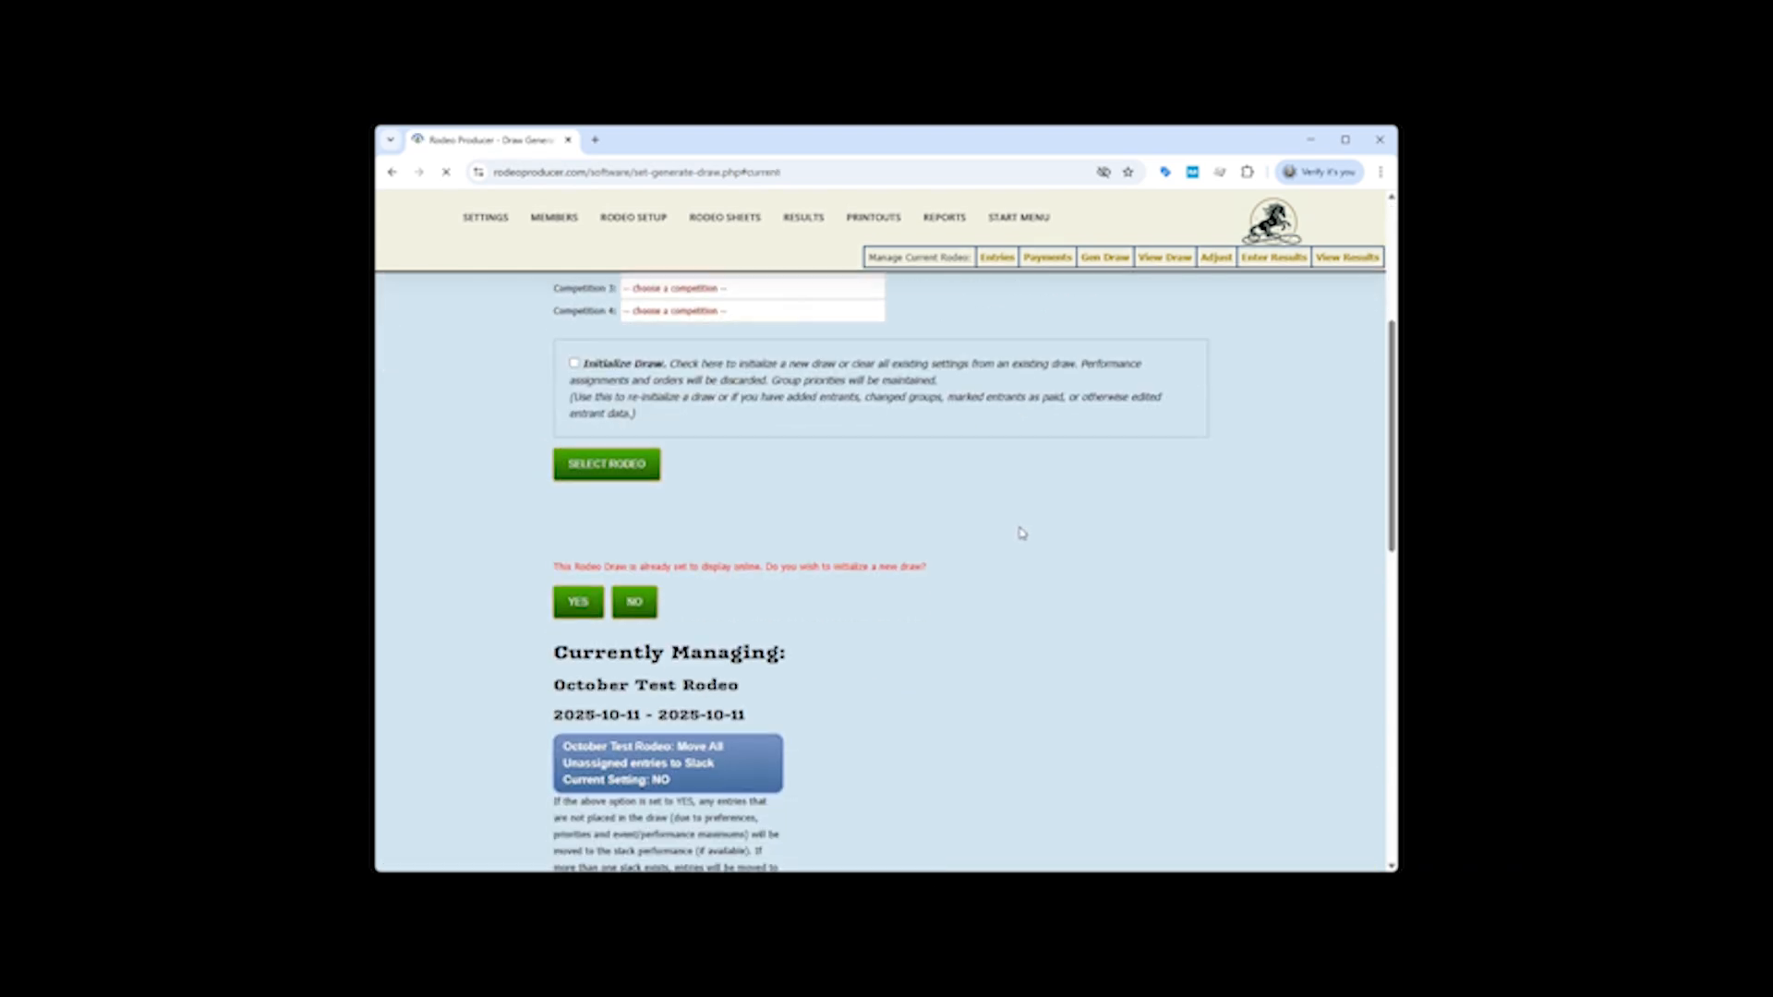
pyautogui.scroll(-2, 1022, 529)
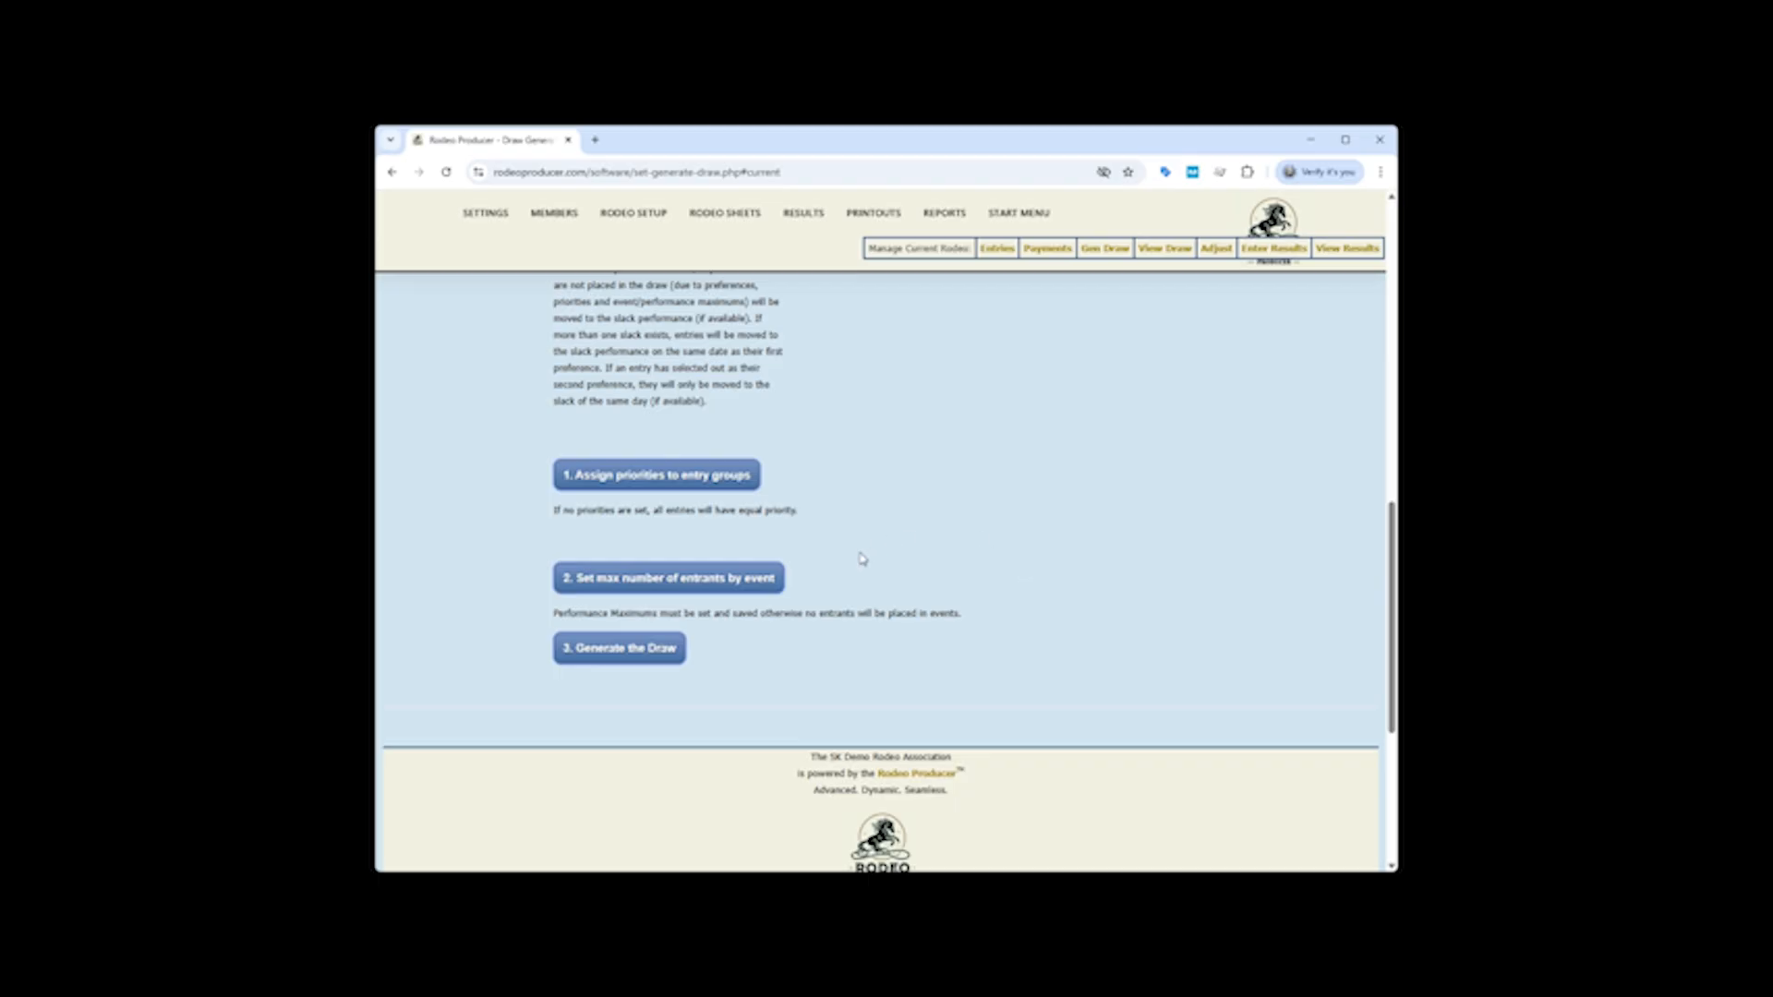
pyautogui.scroll(3, 936, 593)
# Open the rodeo list and examine the draw, results and volunteer schedule display settings of October Test Rodeo.
pyautogui.moveTo(647, 242)
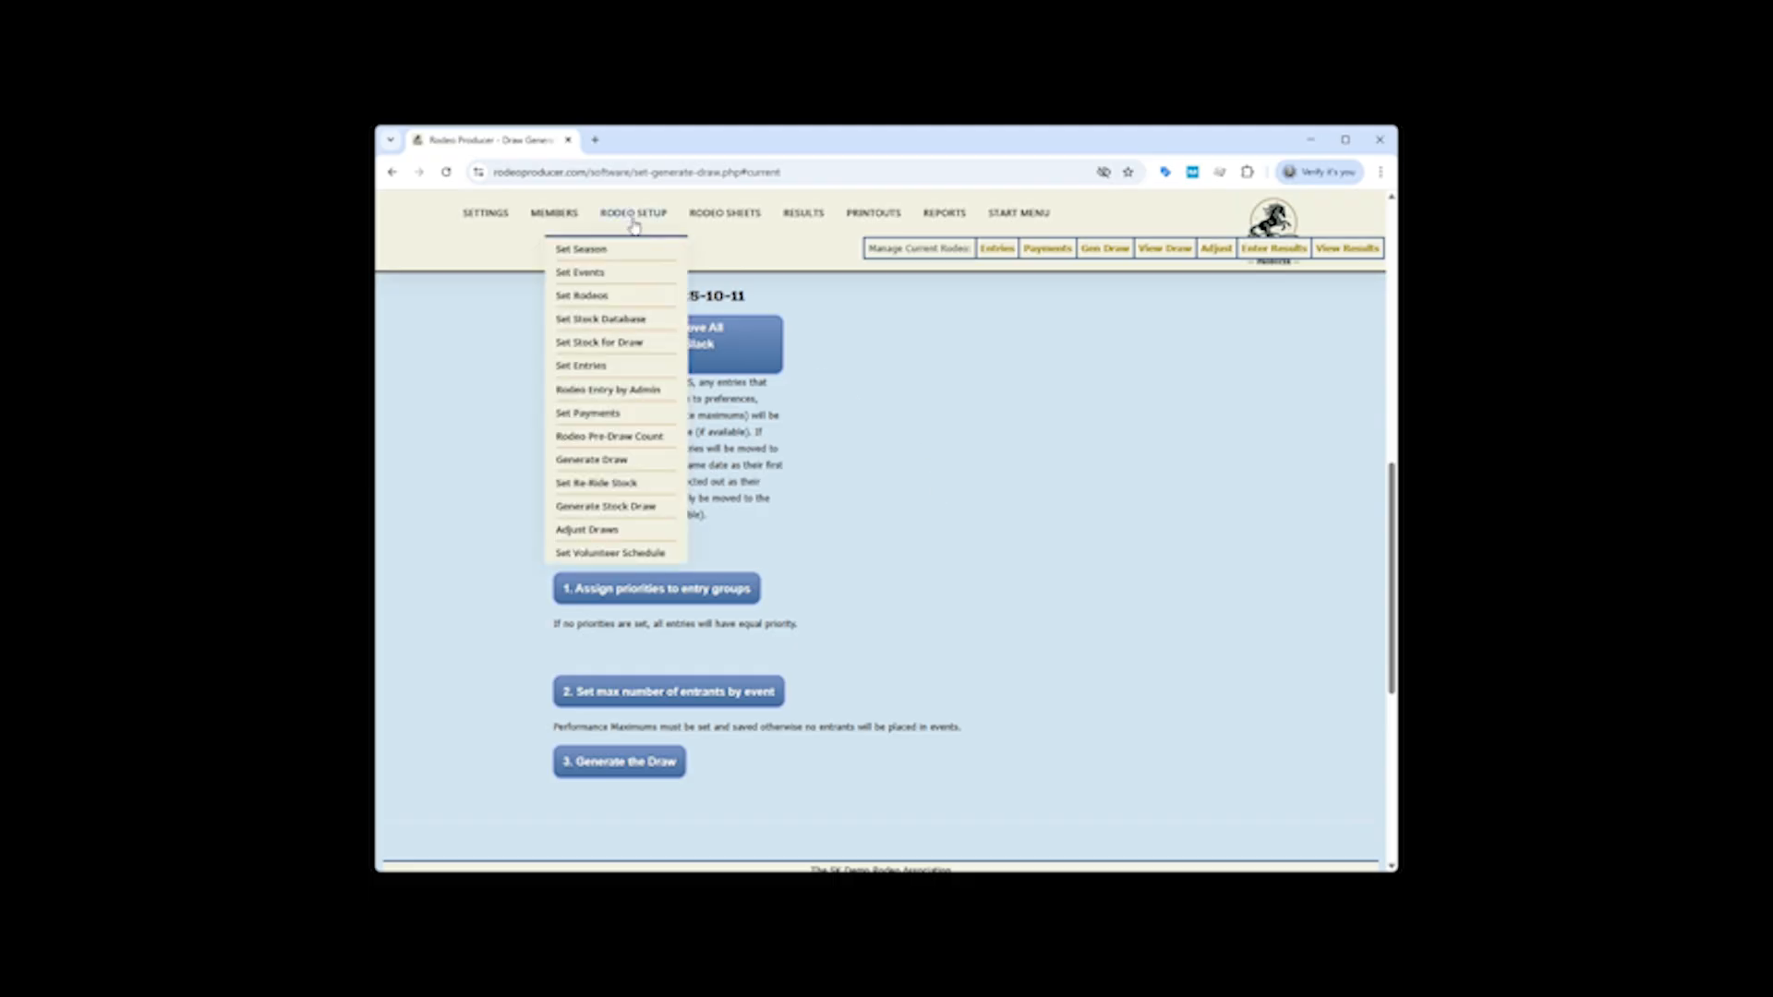
pyautogui.click(587, 296)
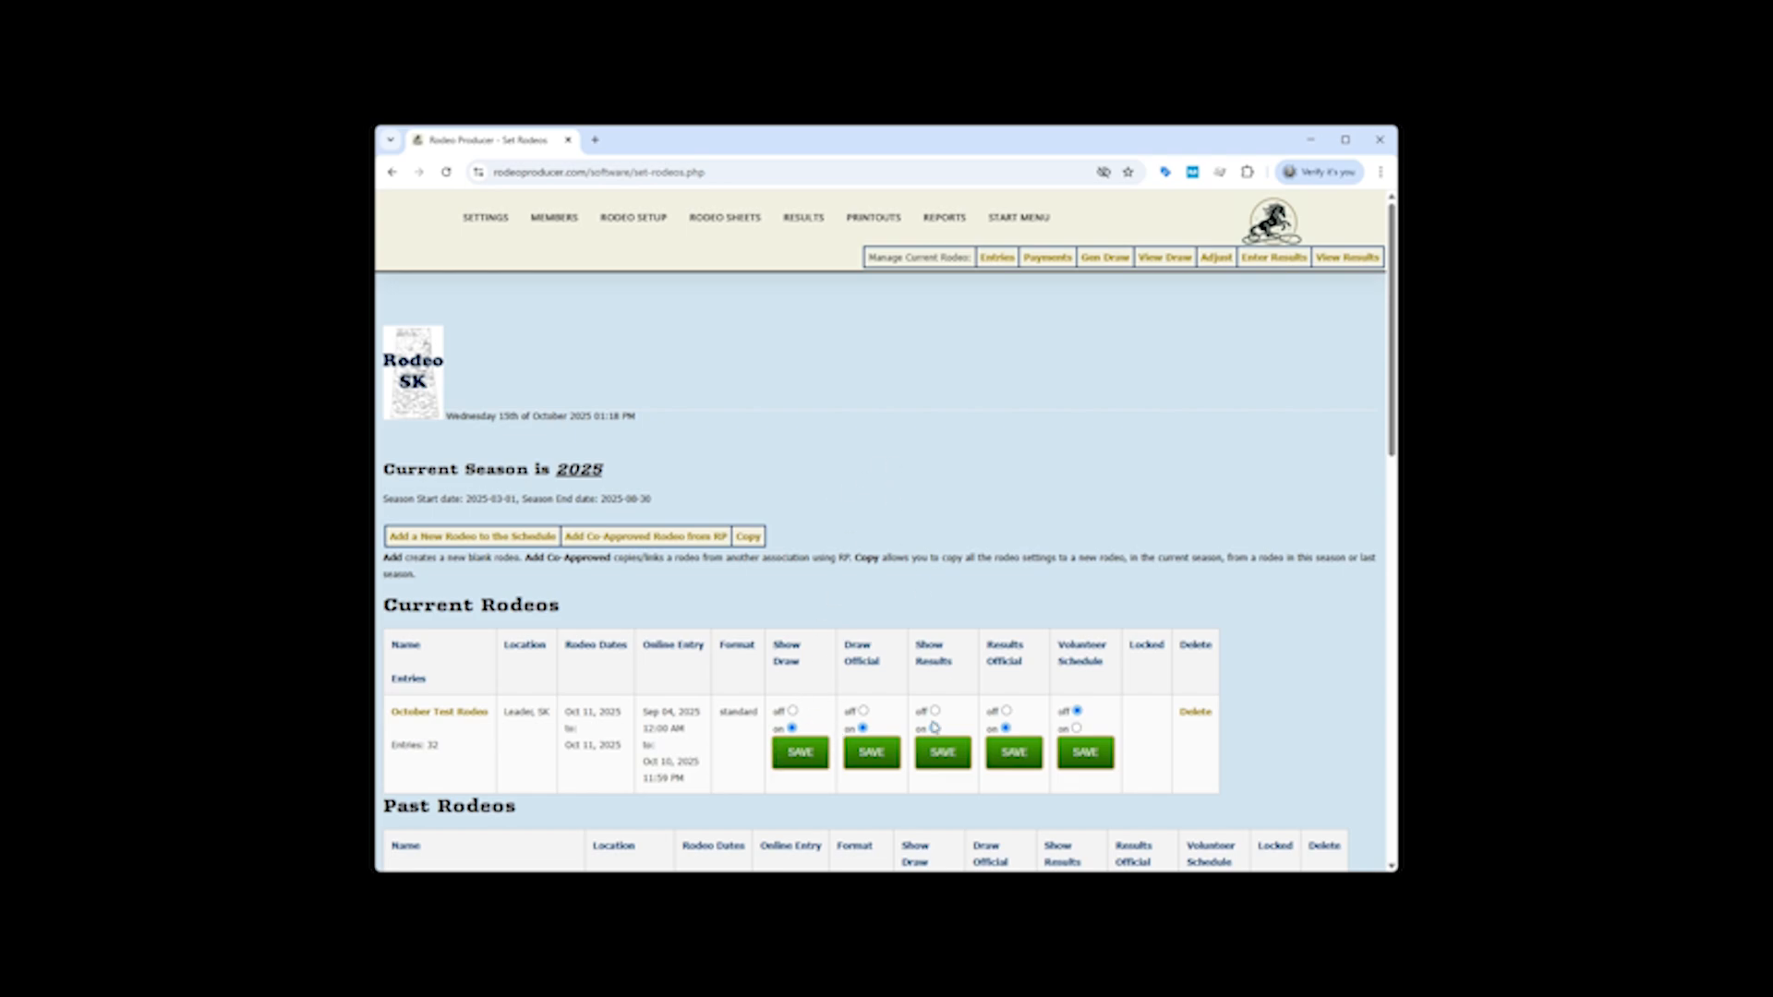
# Open draw adjustment for October Test Rodeo and load the Bareback event's entrants with their performance, order and stock.
pyautogui.moveTo(625, 241)
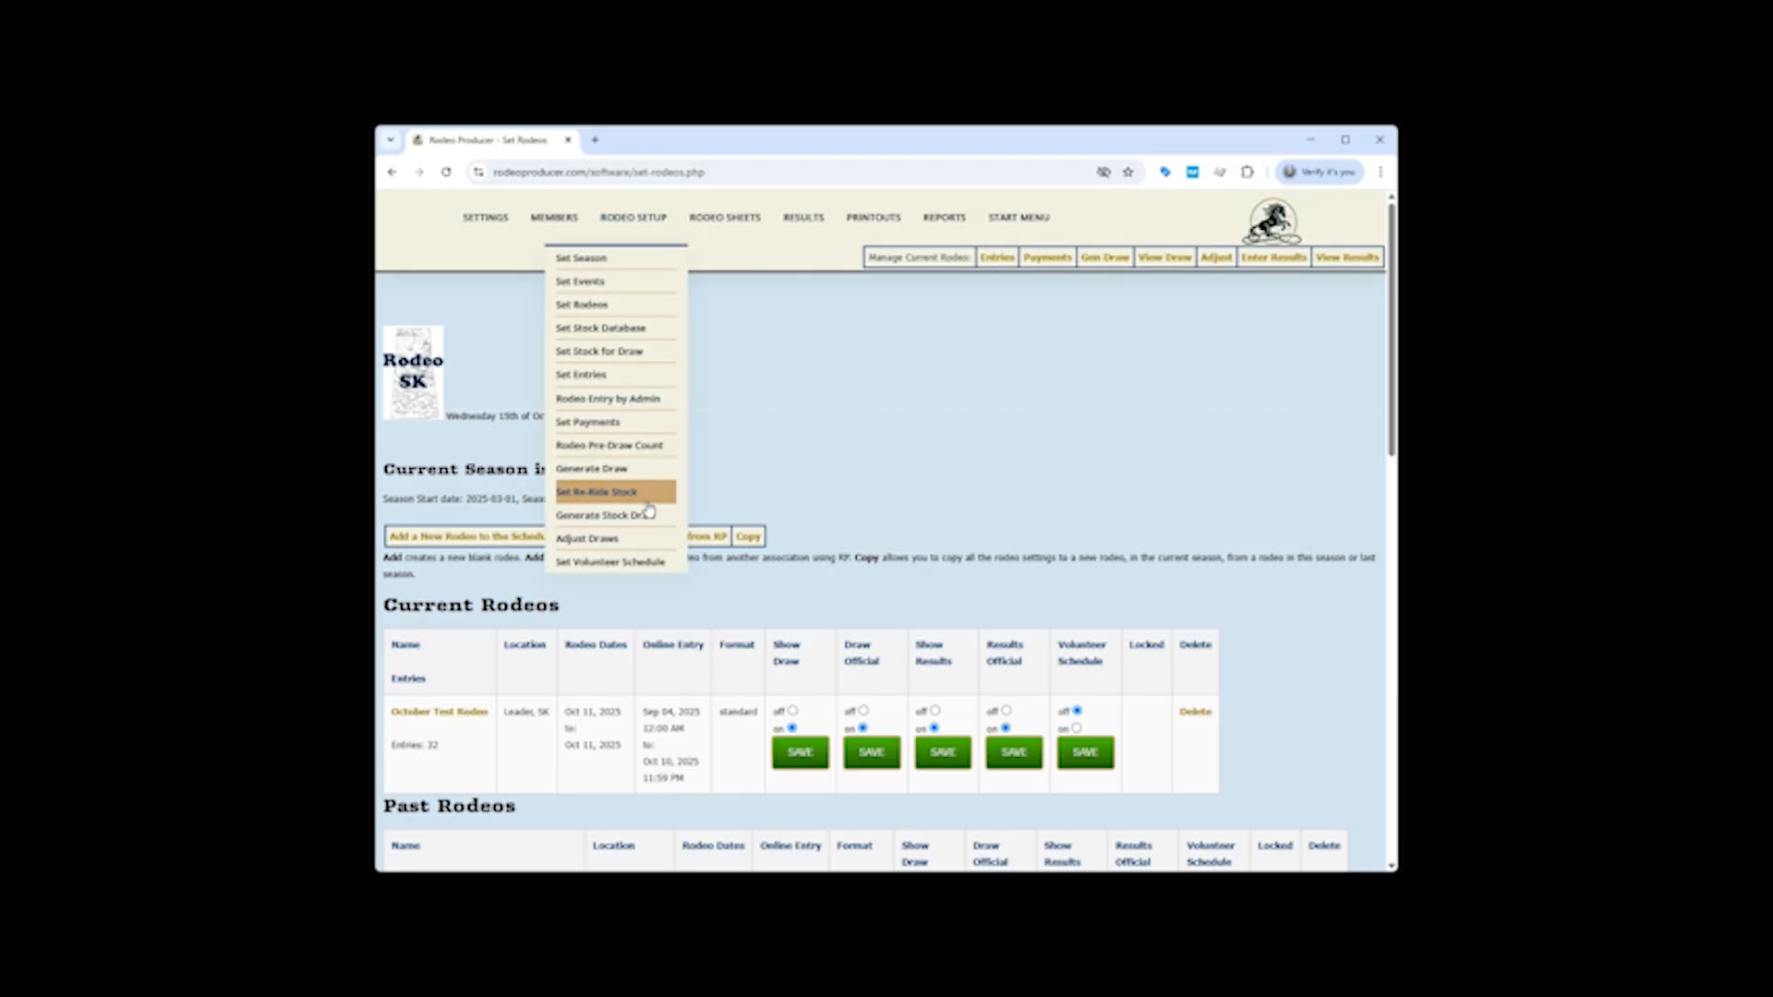
pyautogui.click(614, 543)
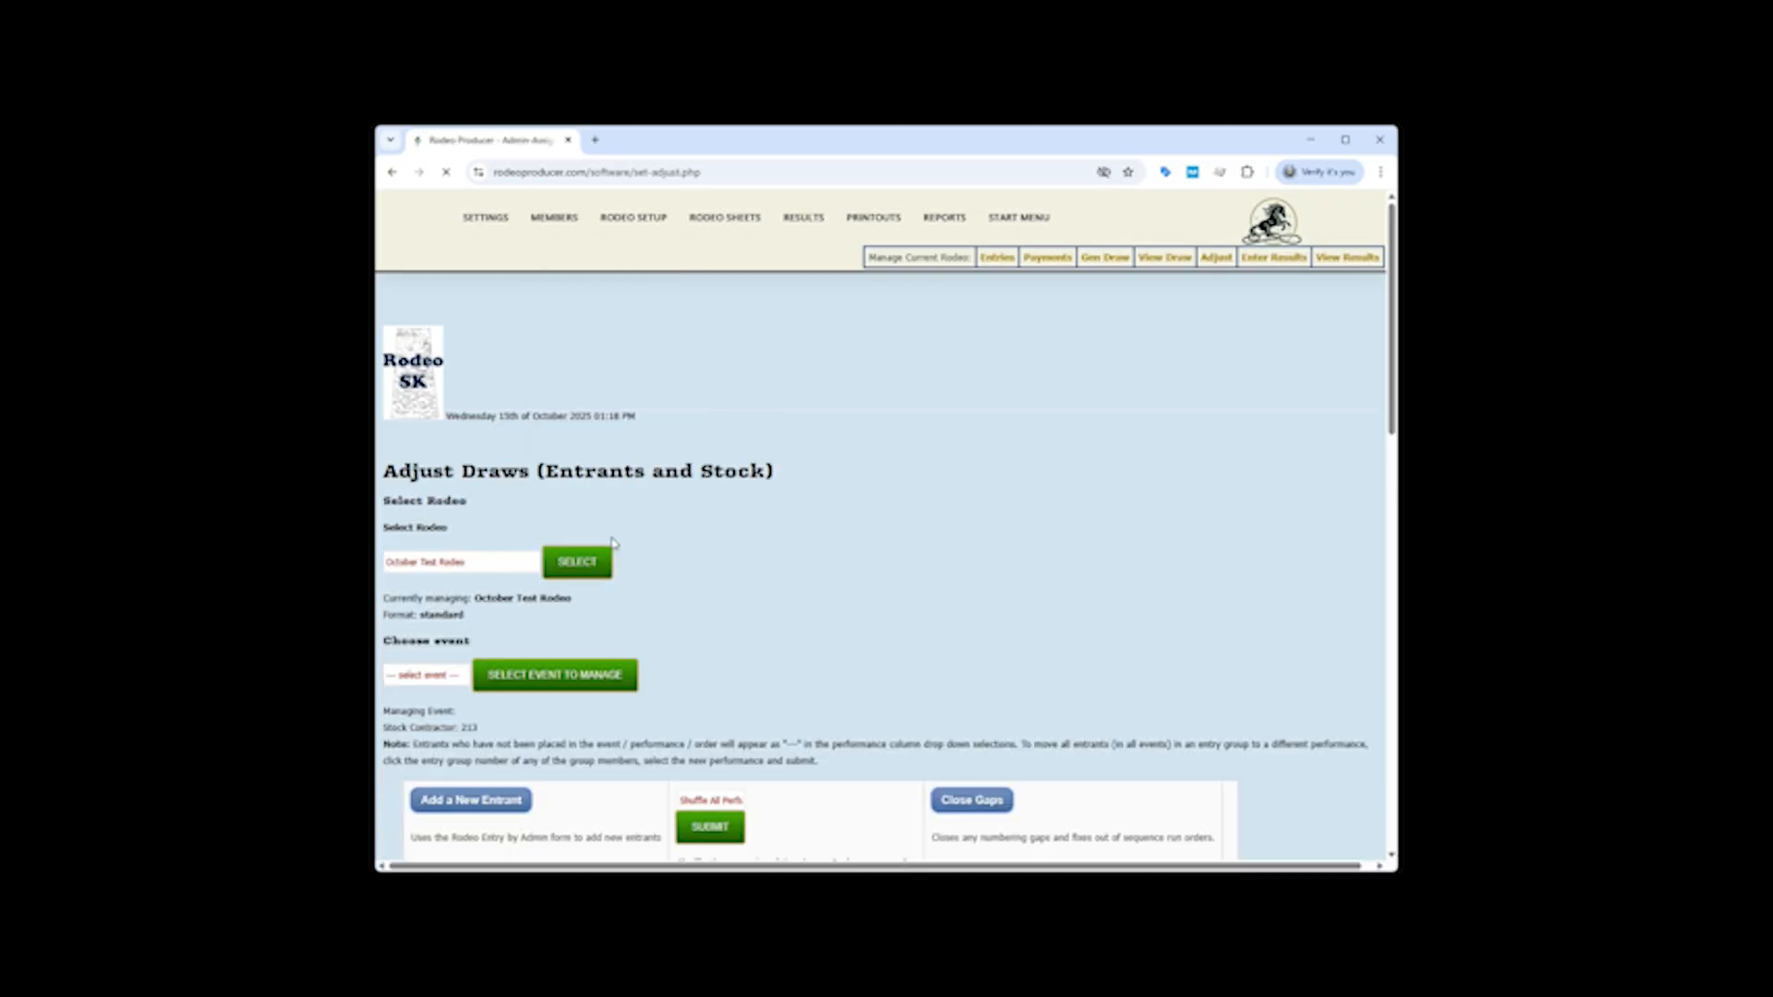
pyautogui.scroll(-2, 916, 502)
pyautogui.scroll(-1, 915, 501)
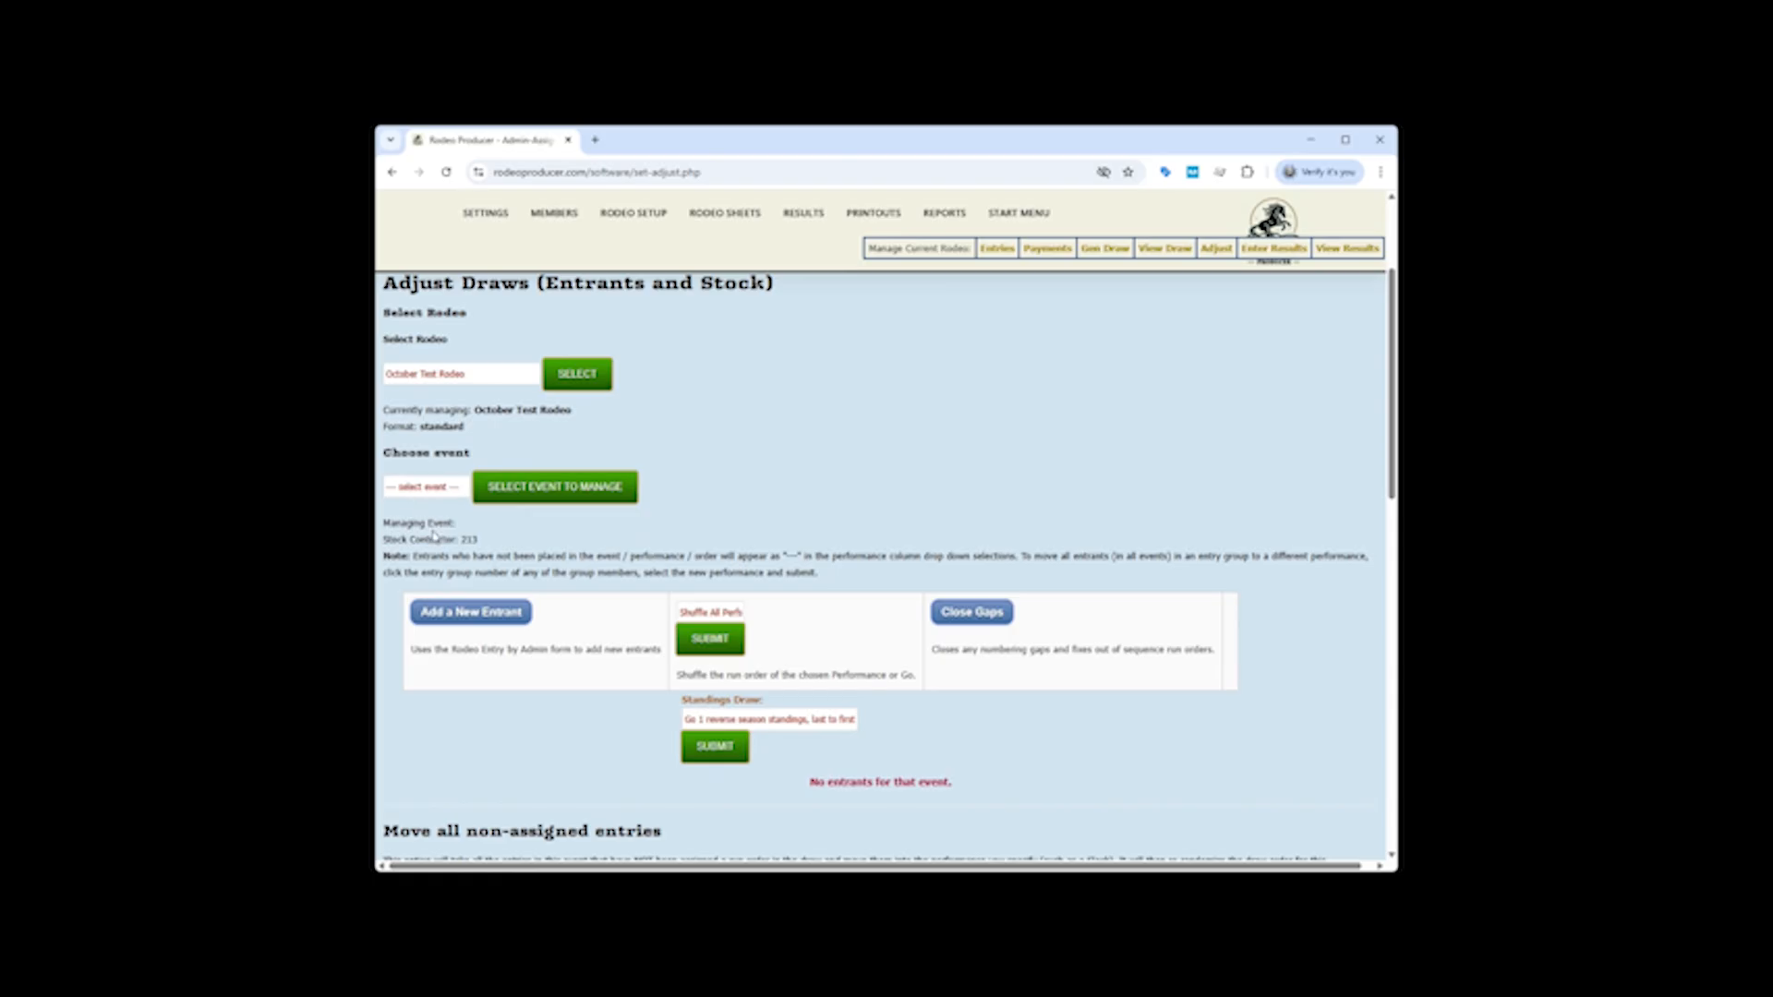
pyautogui.click(435, 561)
pyautogui.click(545, 492)
pyautogui.scroll(-3, 1091, 428)
pyautogui.scroll(-1, 1091, 427)
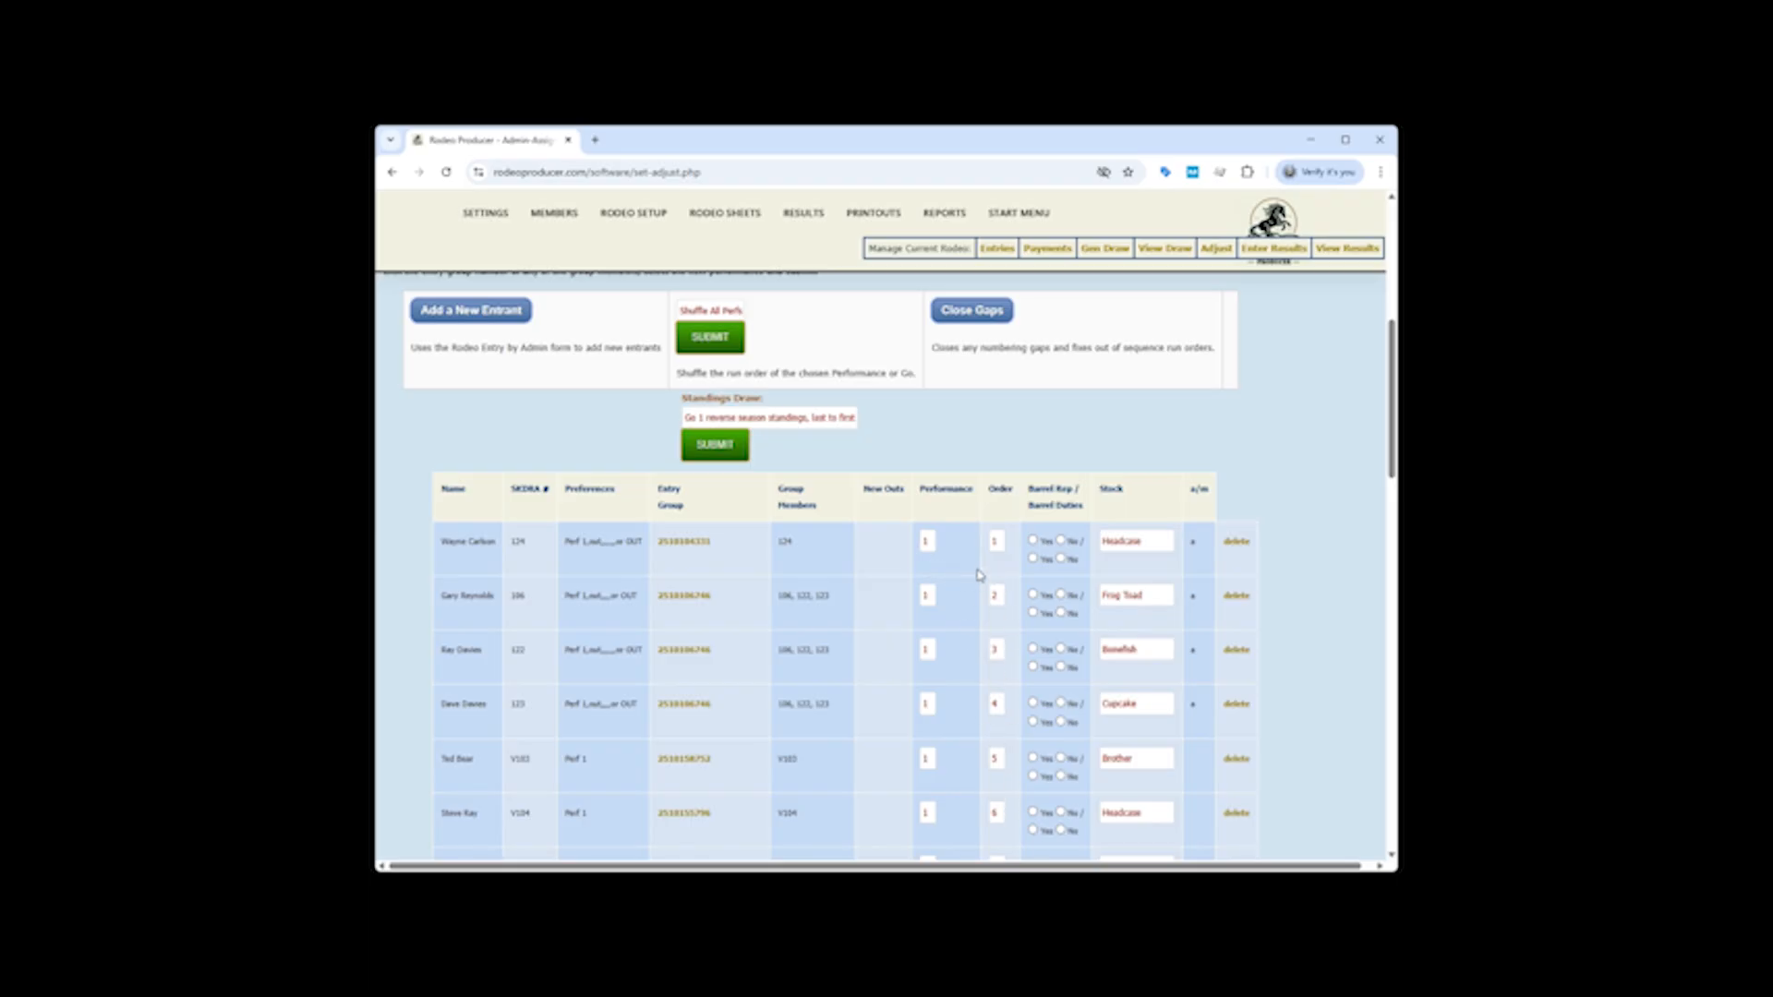
# Assign Bone Quest as the sixth entrant's stock and swap the run order of the third and fourth entrants.
pyautogui.click(1115, 814)
pyautogui.click(1127, 650)
pyautogui.click(993, 702)
pyautogui.click(987, 418)
pyautogui.click(998, 648)
pyautogui.click(1001, 708)
# Open the day sheets from the rodeo sheets.
pyautogui.moveTo(723, 225)
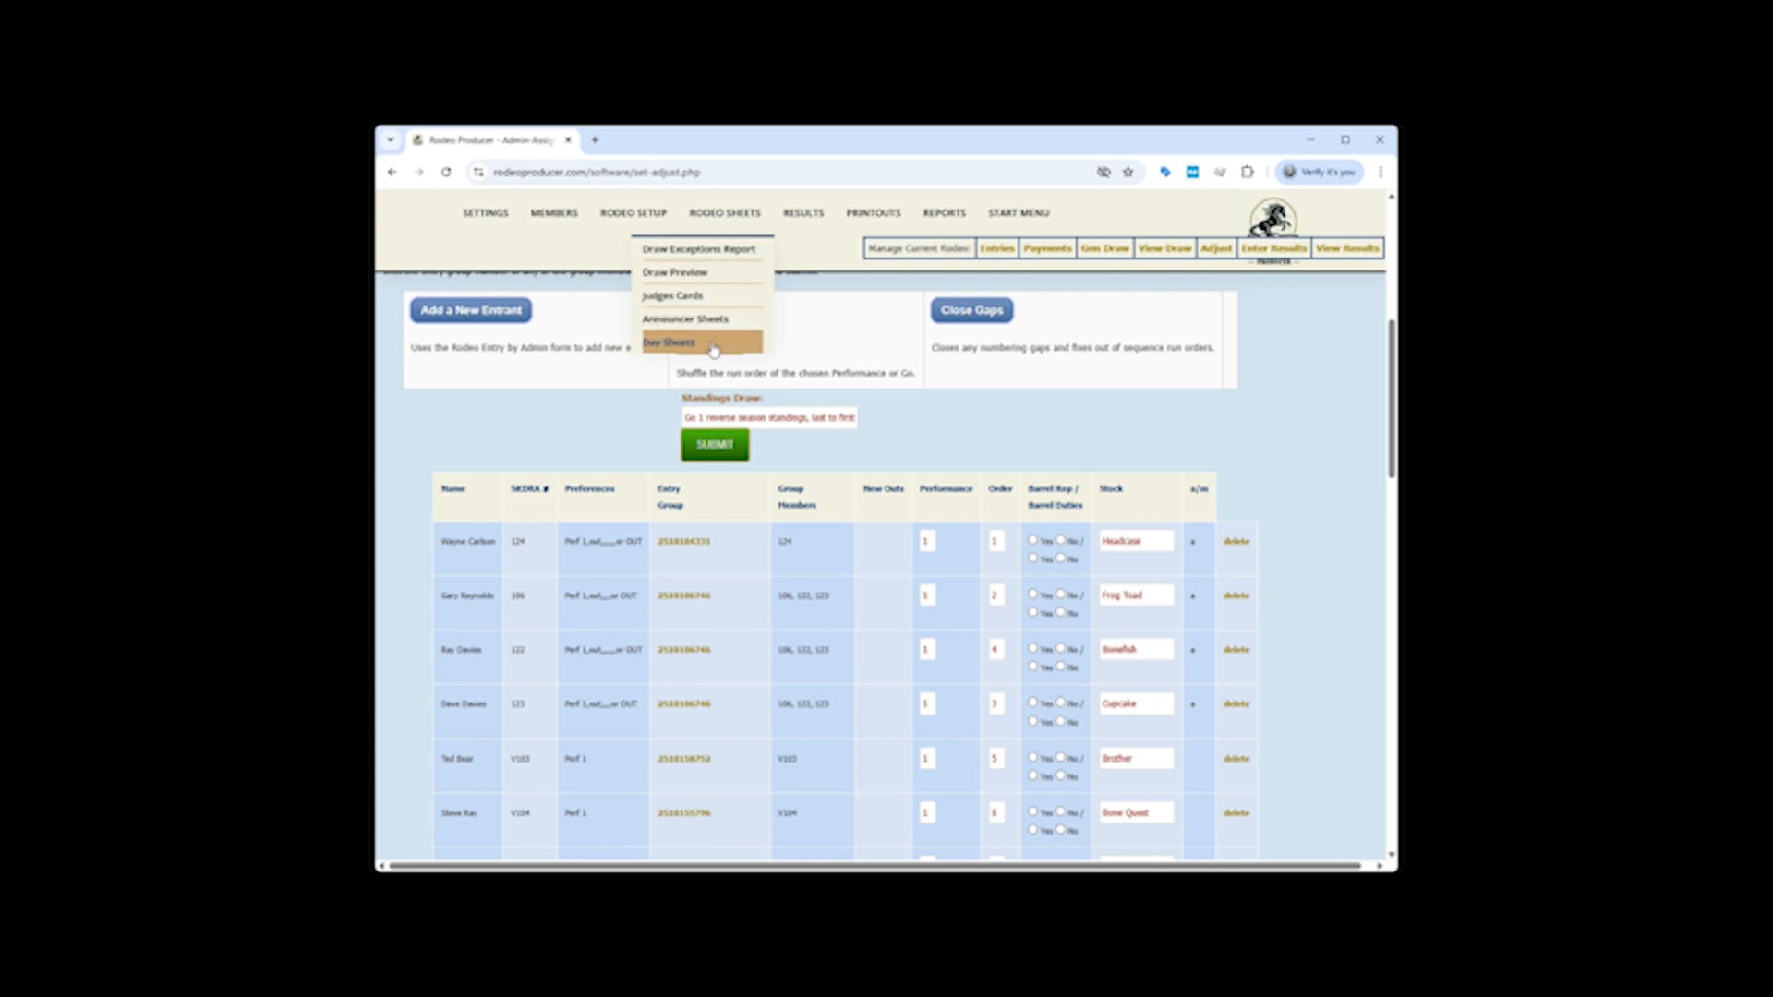
pyautogui.click(668, 347)
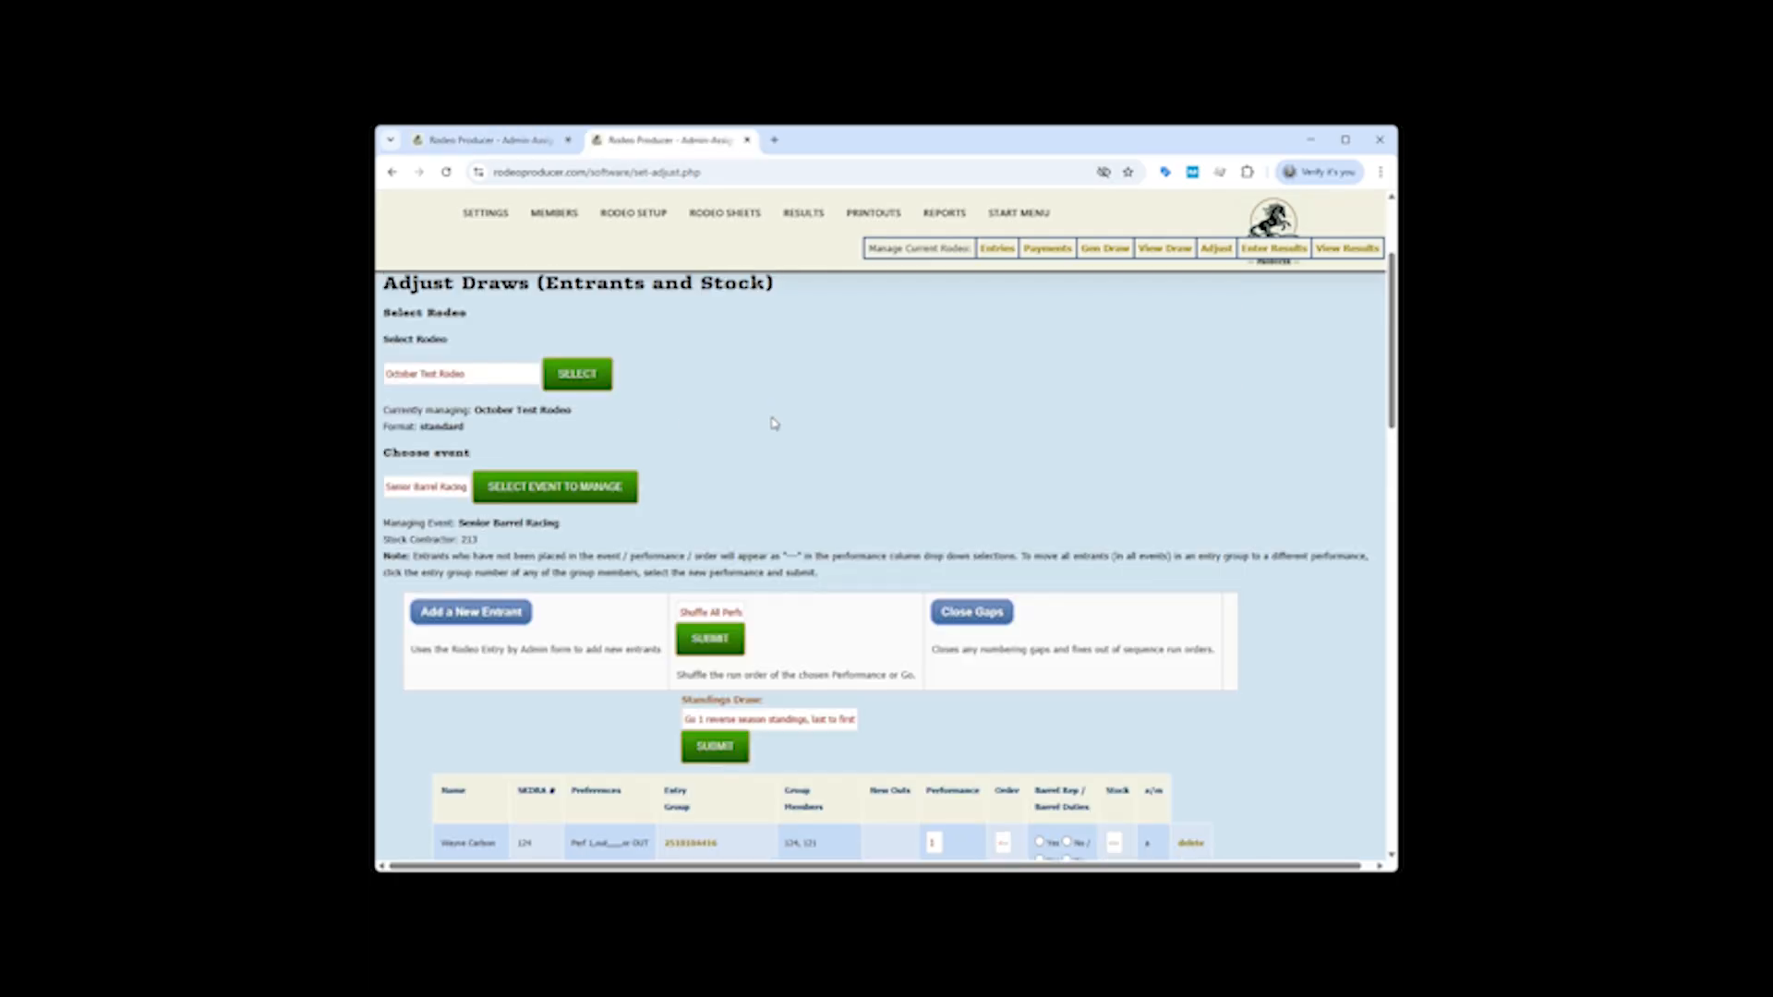
# Open rodeo results entry and look through the Senior Barrel Racing times, placings, payouts and points down to the submit option.
pyautogui.moveTo(805, 229)
pyautogui.click(800, 251)
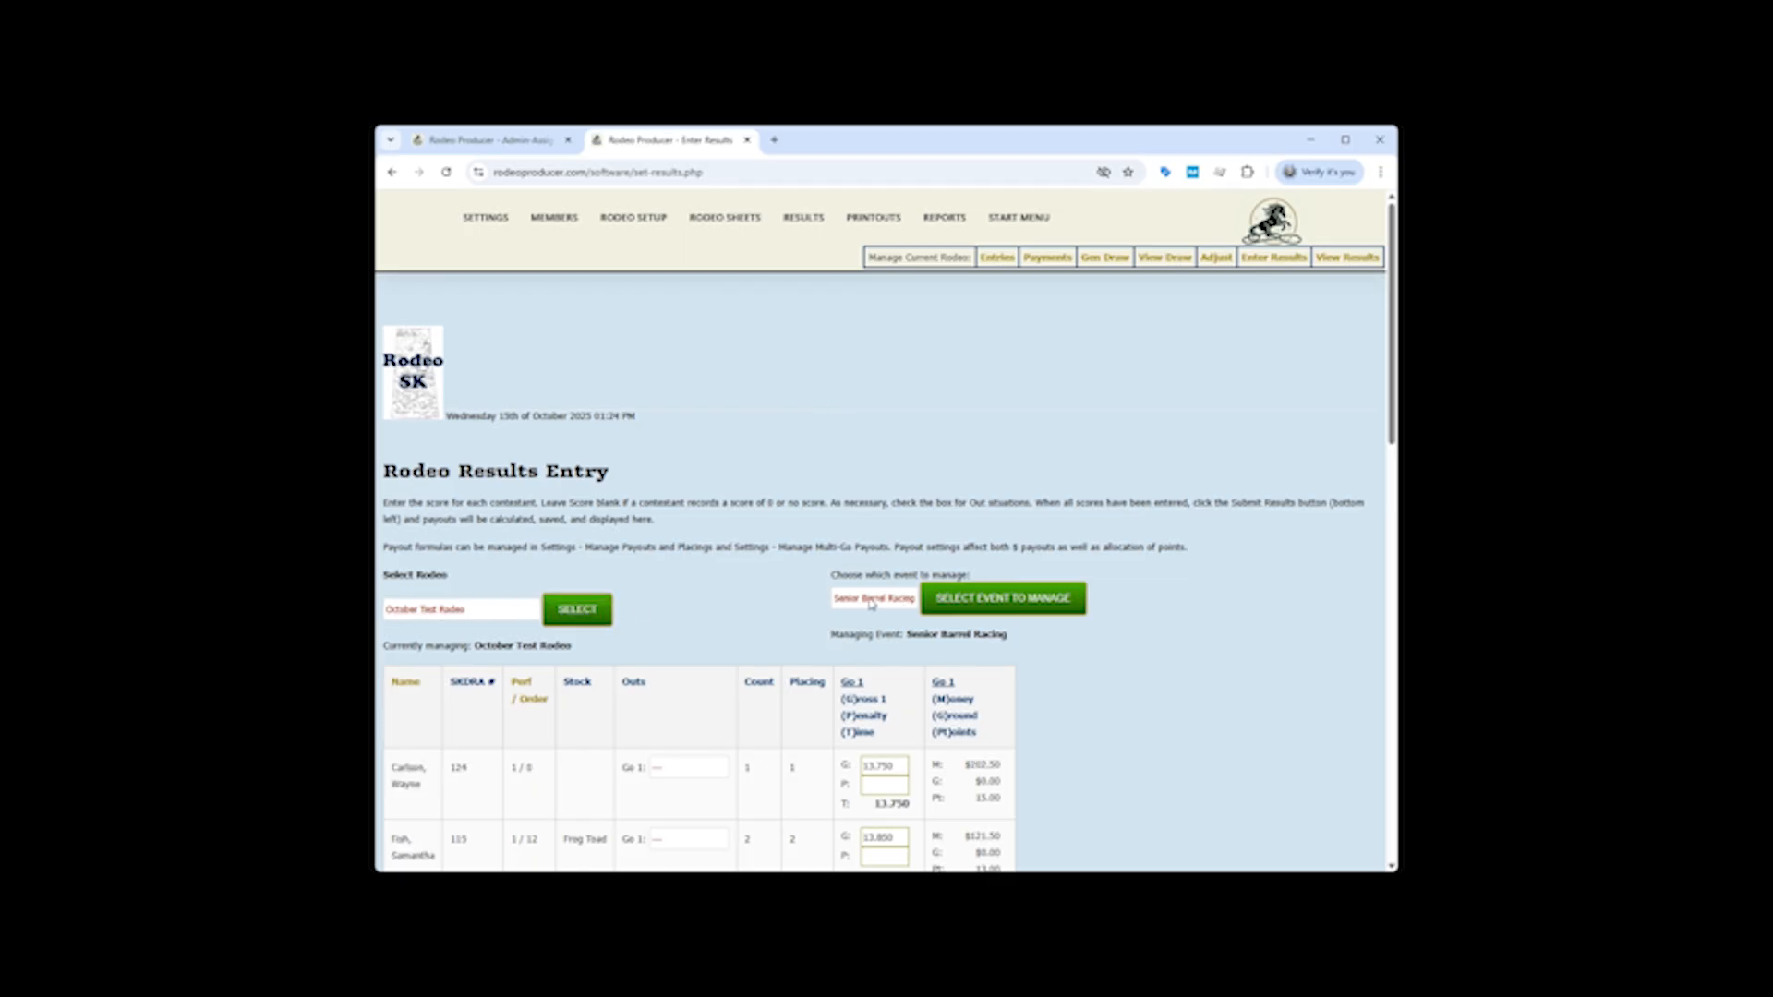
pyautogui.scroll(-2, 791, 478)
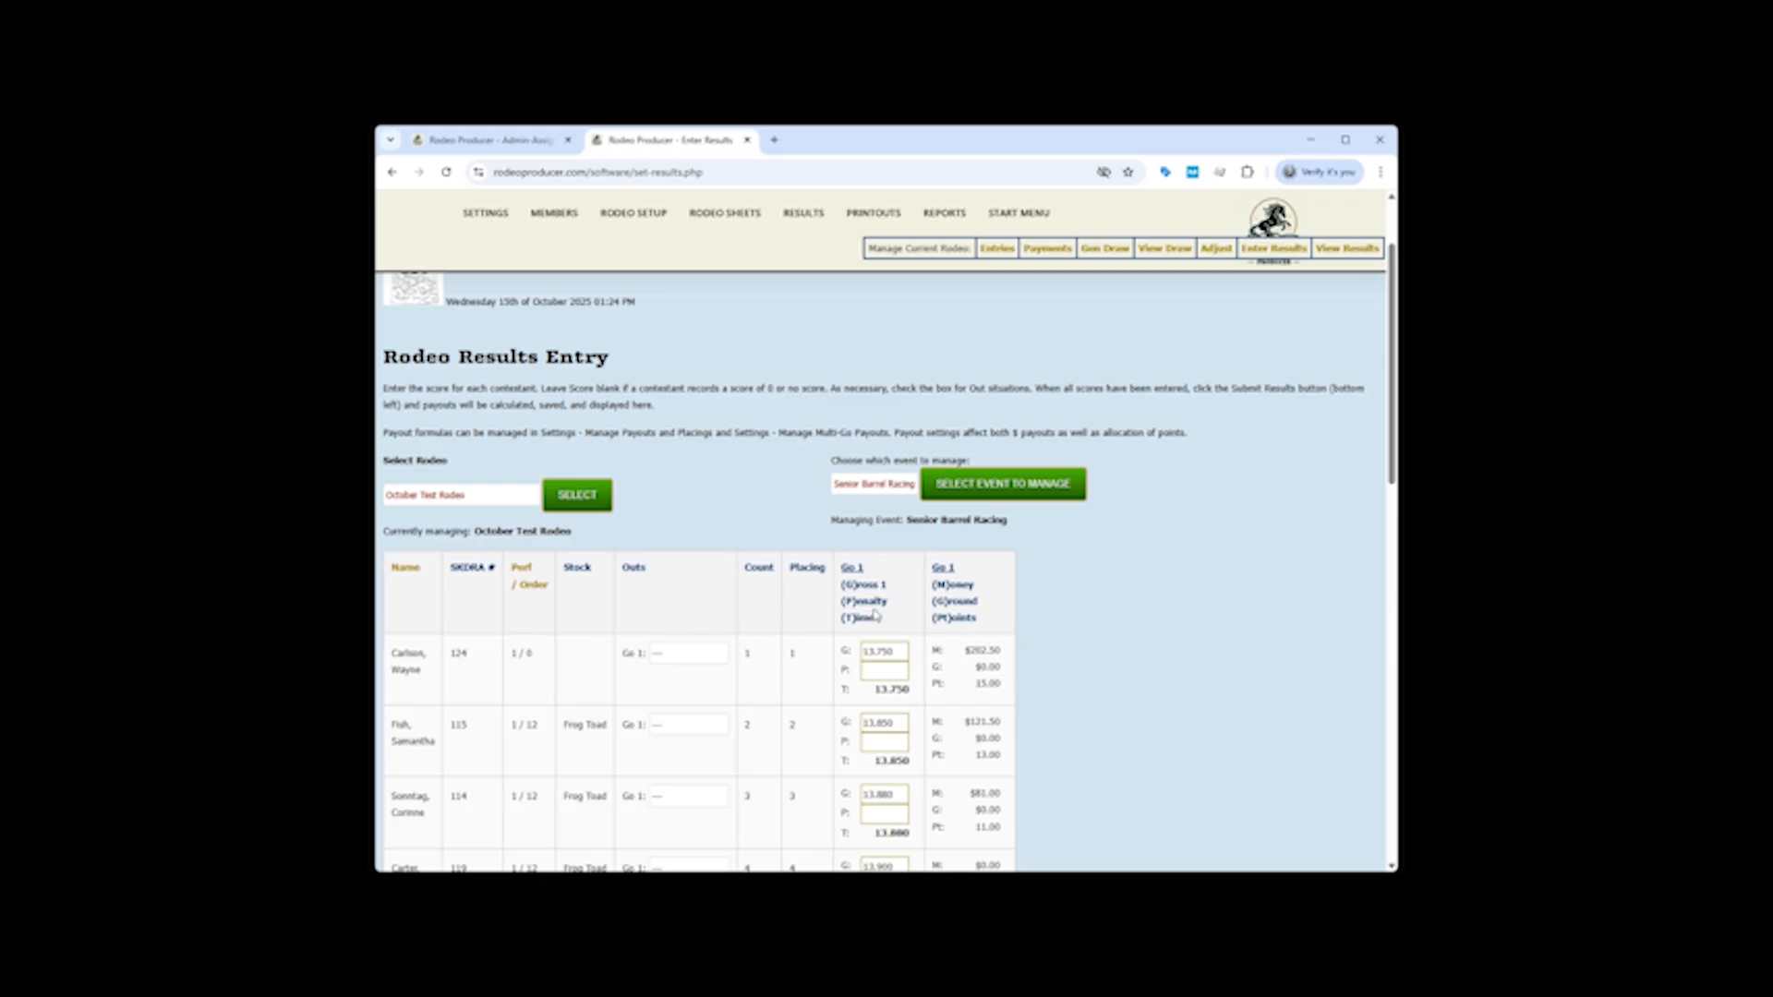
pyautogui.scroll(-15, 855, 640)
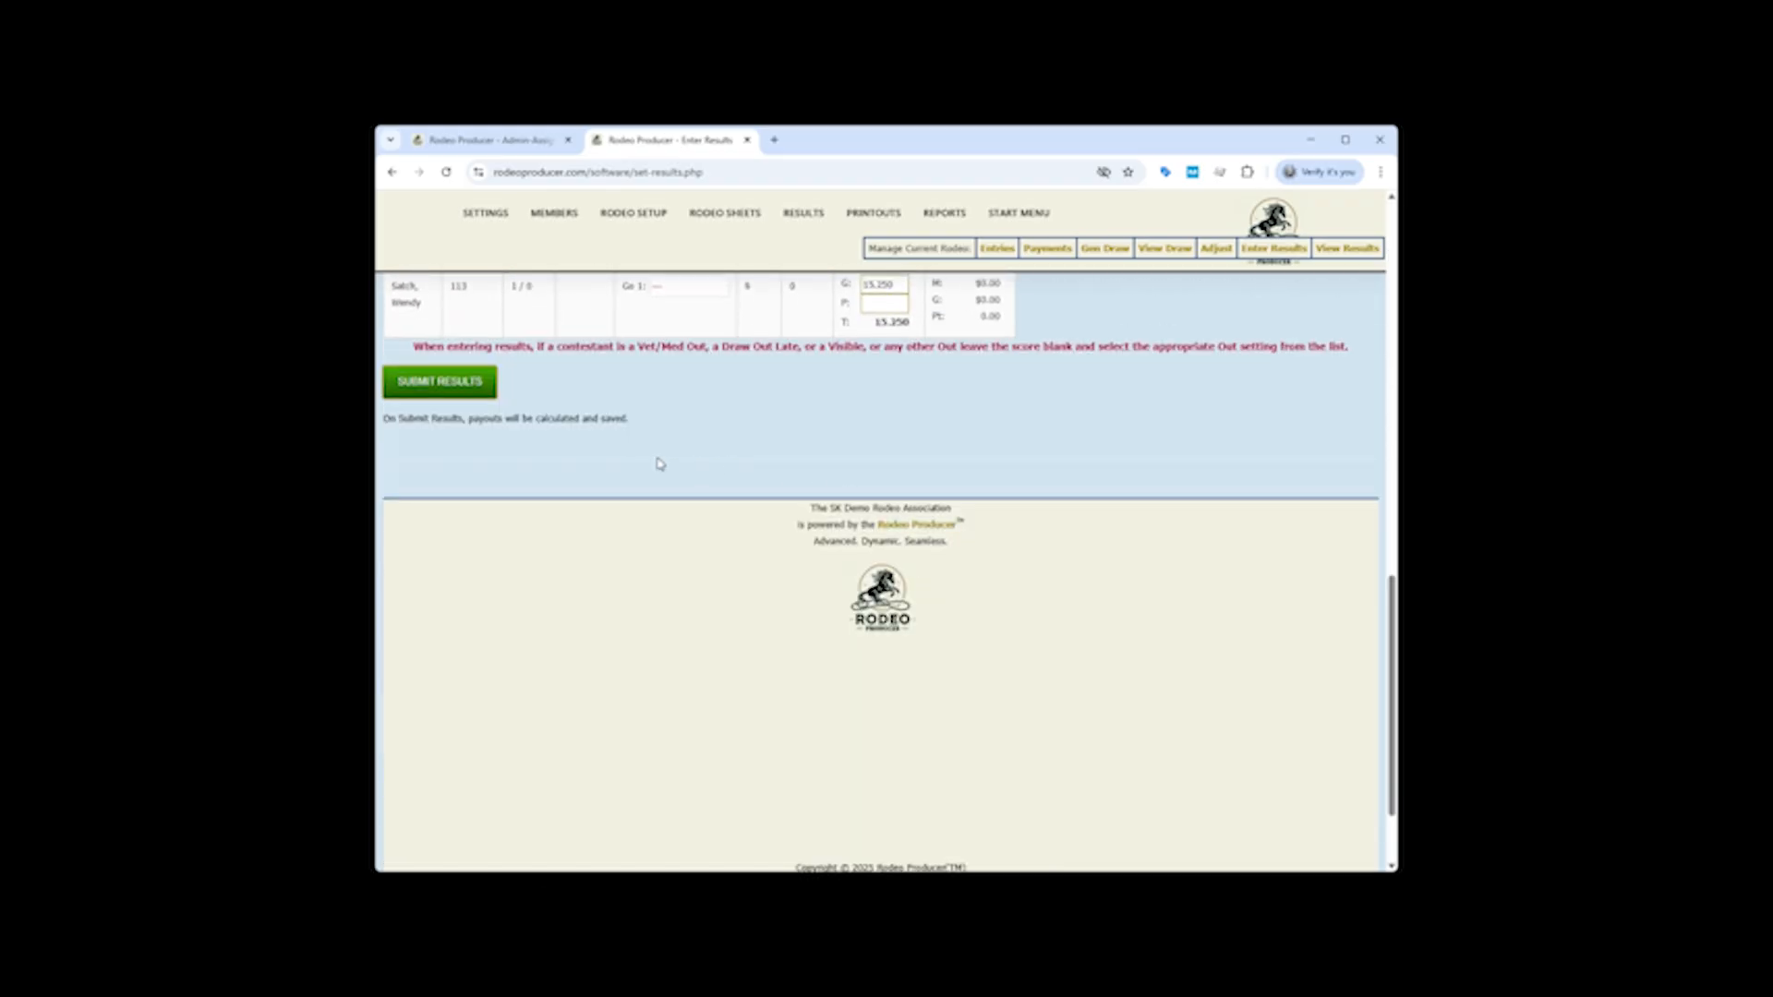
pyautogui.scroll(1, 993, 443)
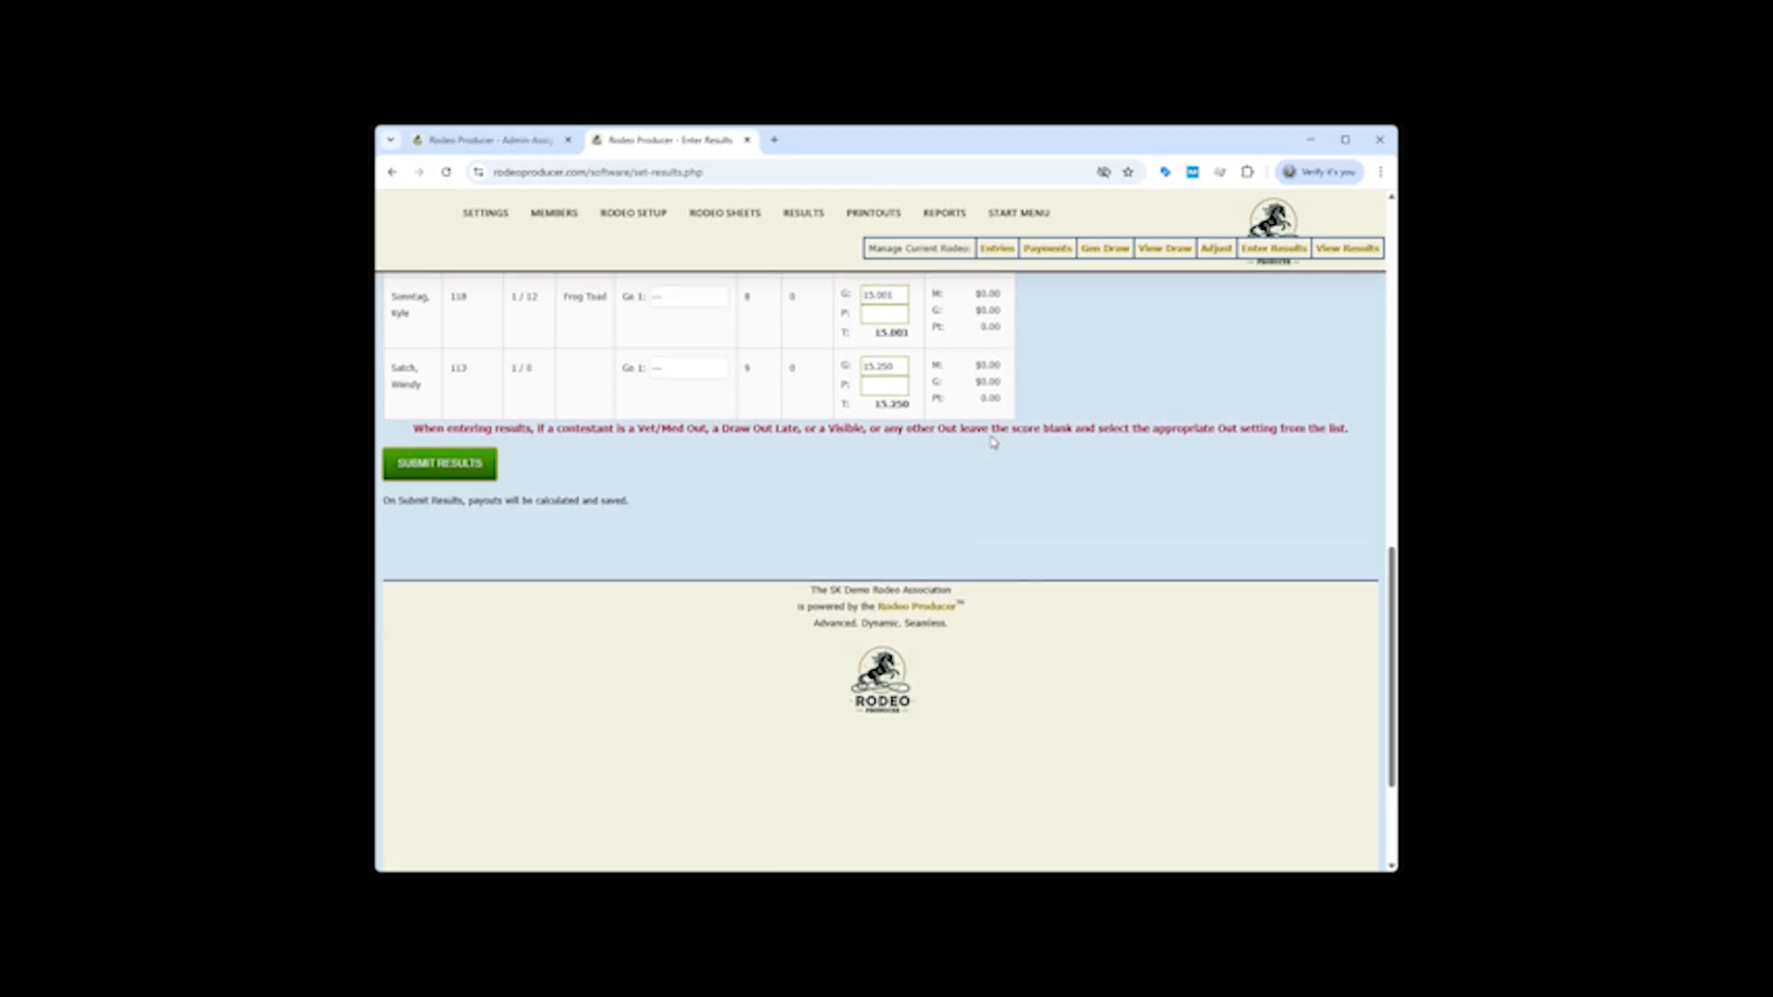
# Open the payouts and placings settings from the results entry page.
pyautogui.scroll(9, 992, 443)
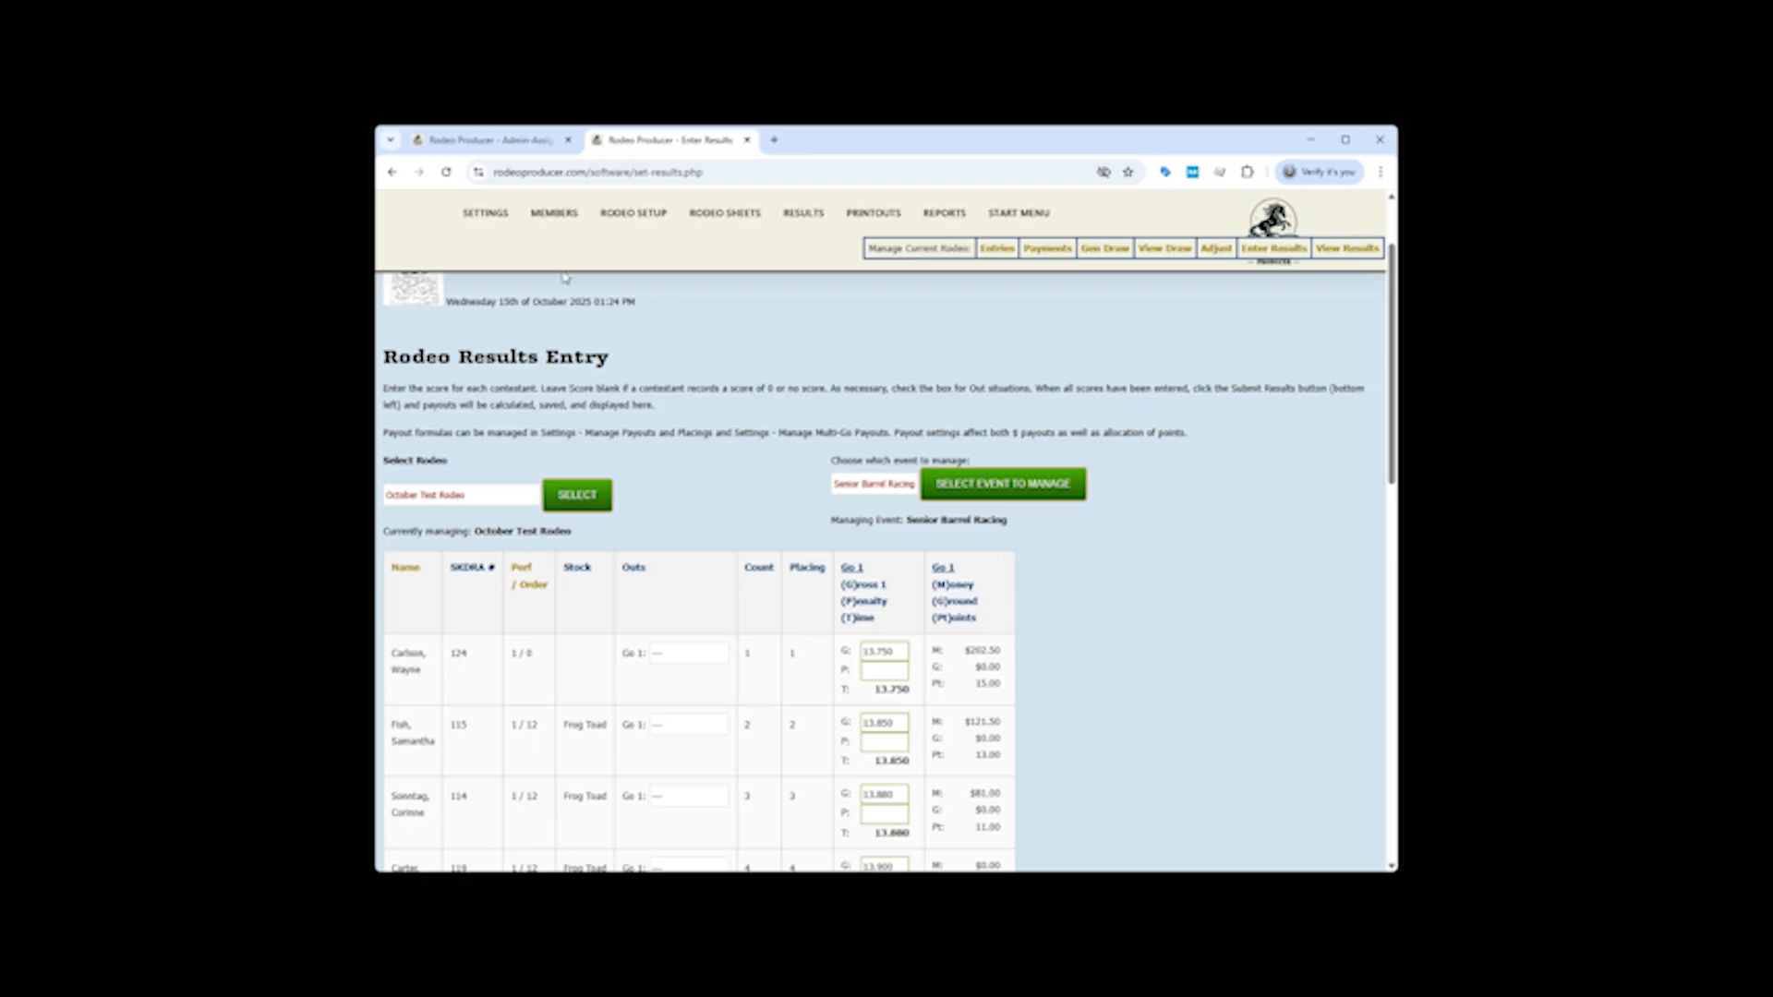
pyautogui.moveTo(486, 215)
pyautogui.click(481, 297)
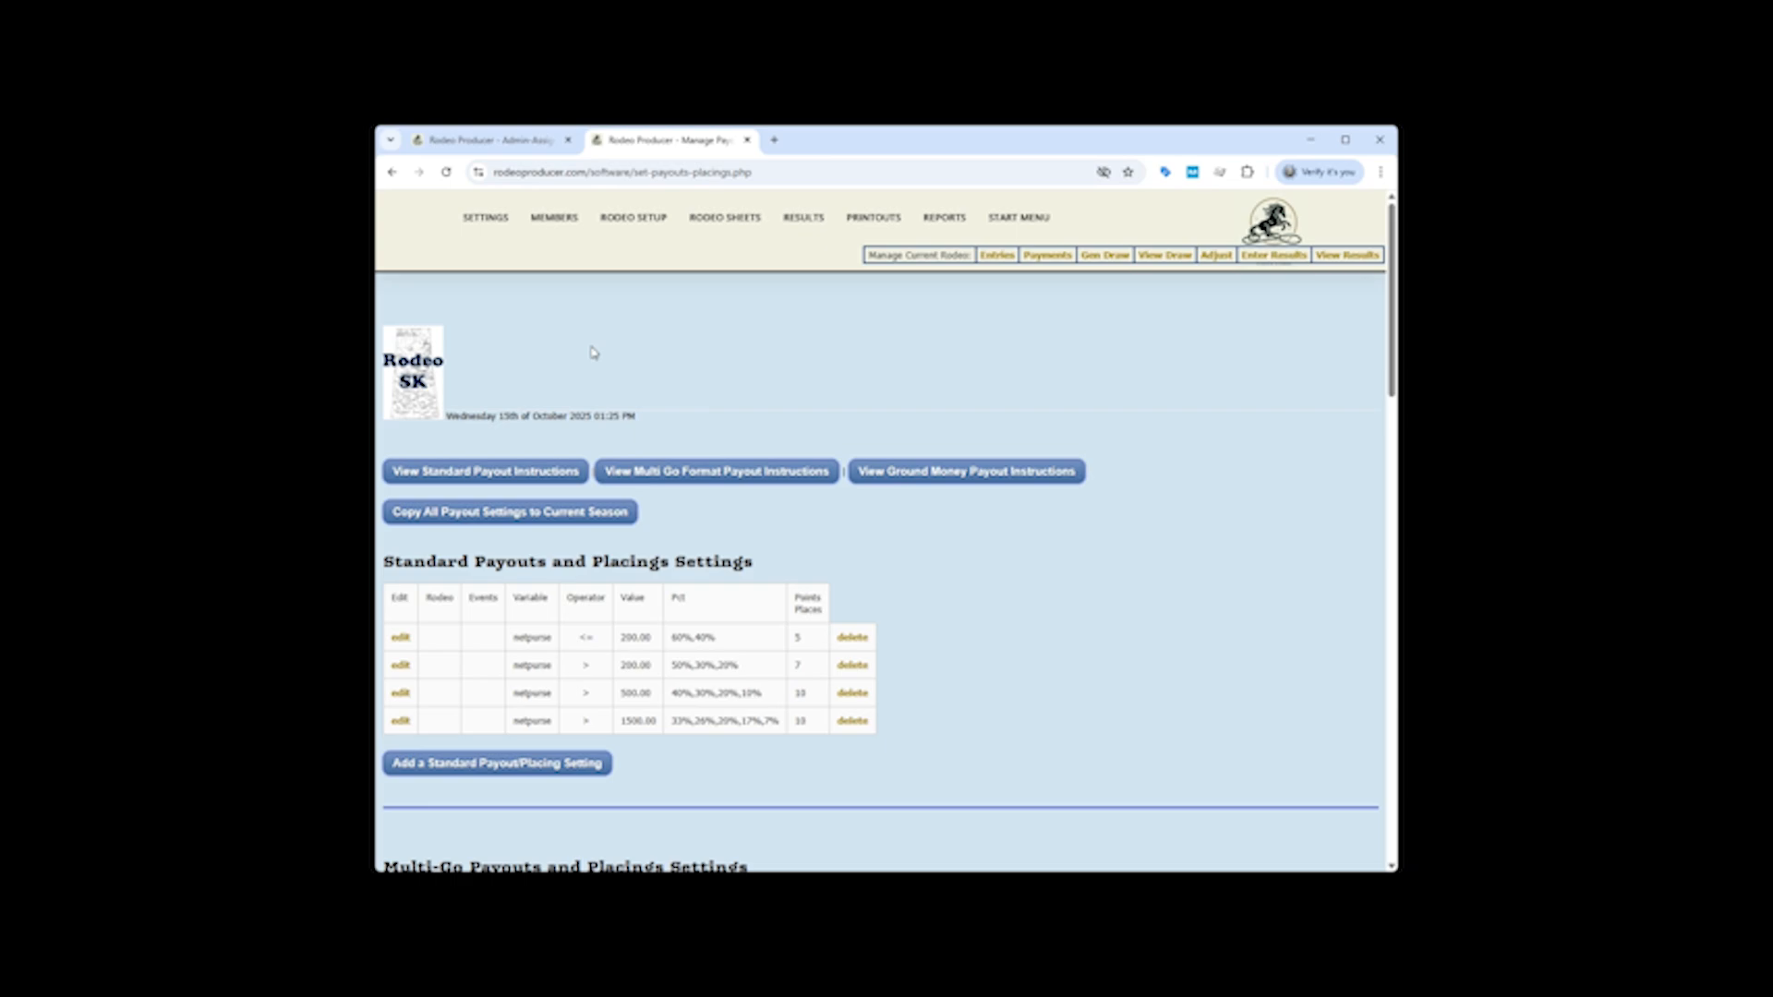
# Open the rodeo results preview and look through the October Test Rodeo results down to the page instructions and back to the top.
pyautogui.moveTo(803, 226)
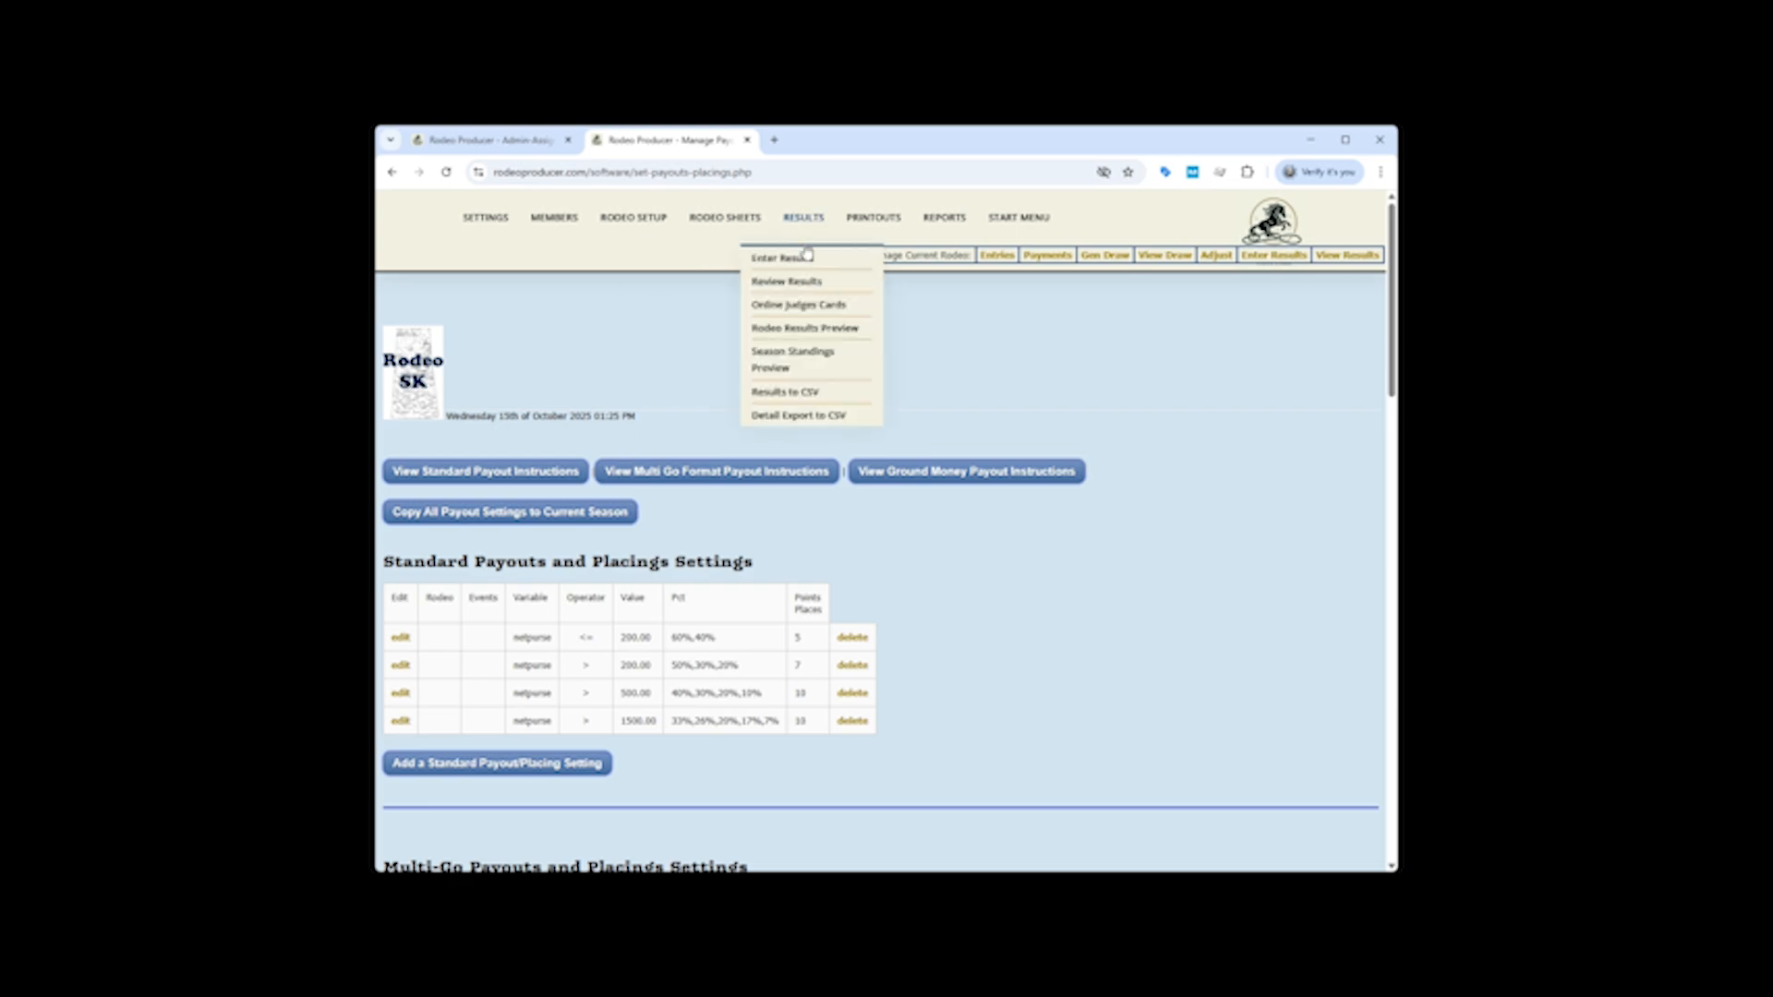
pyautogui.click(802, 329)
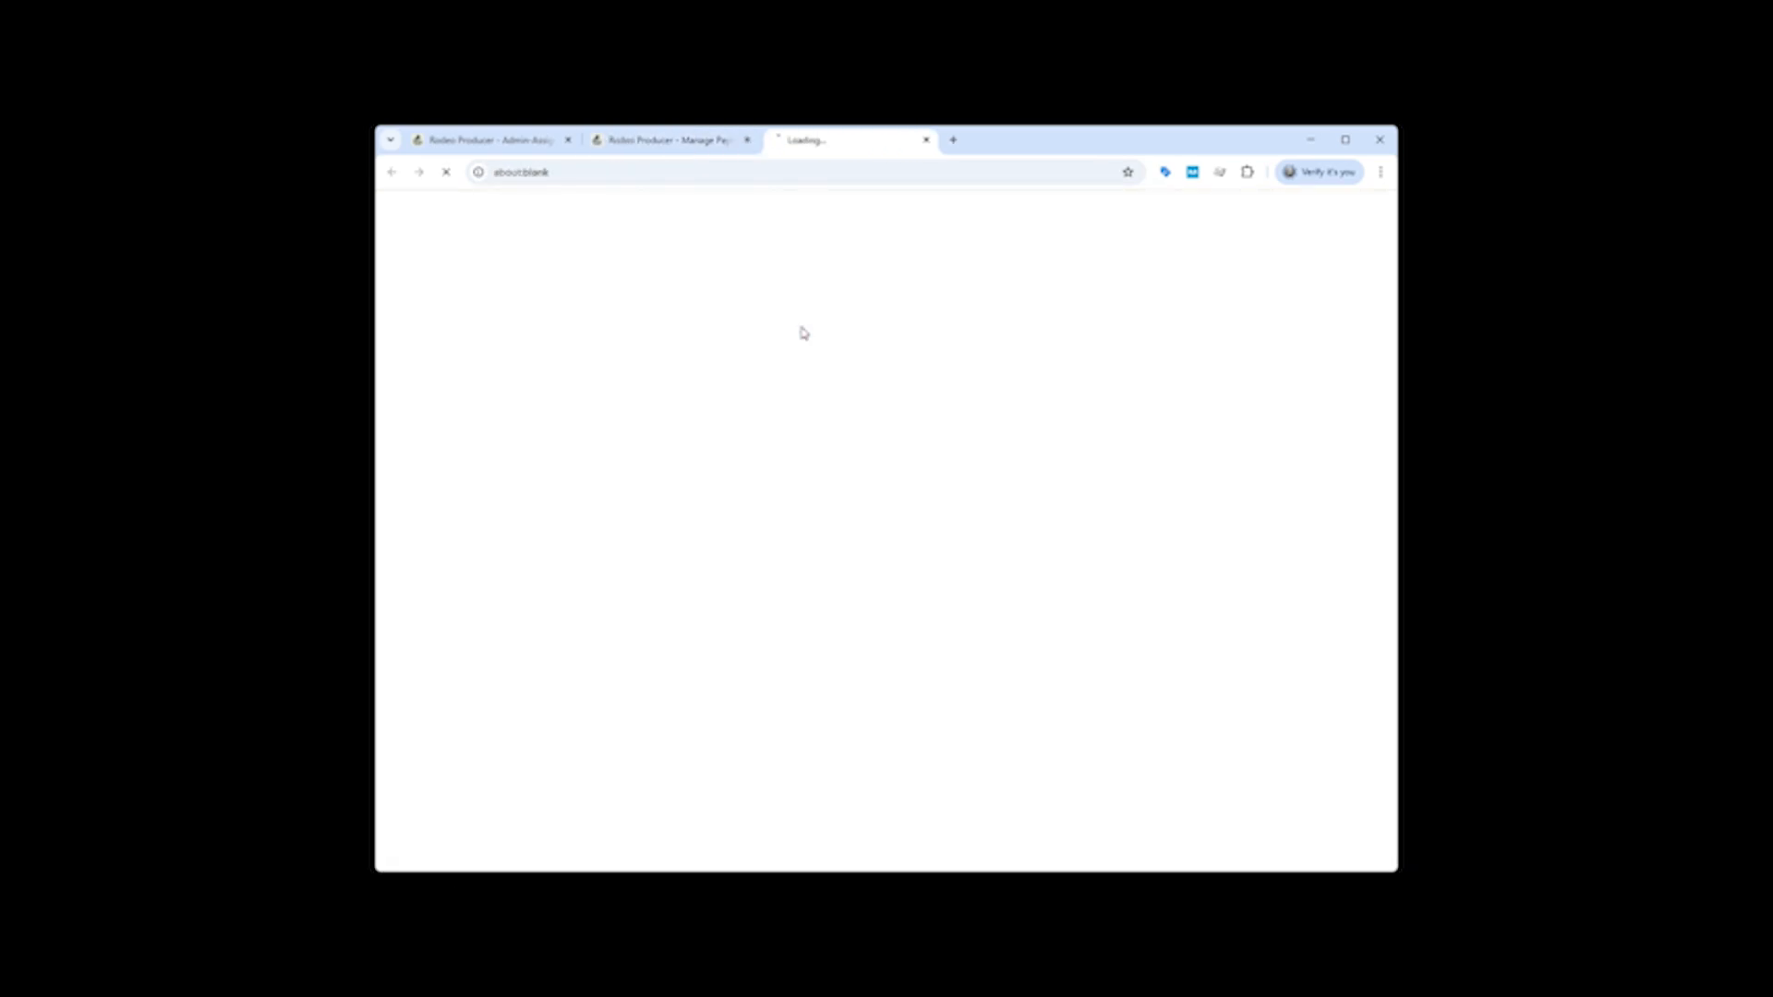
pyautogui.scroll(-5, 923, 461)
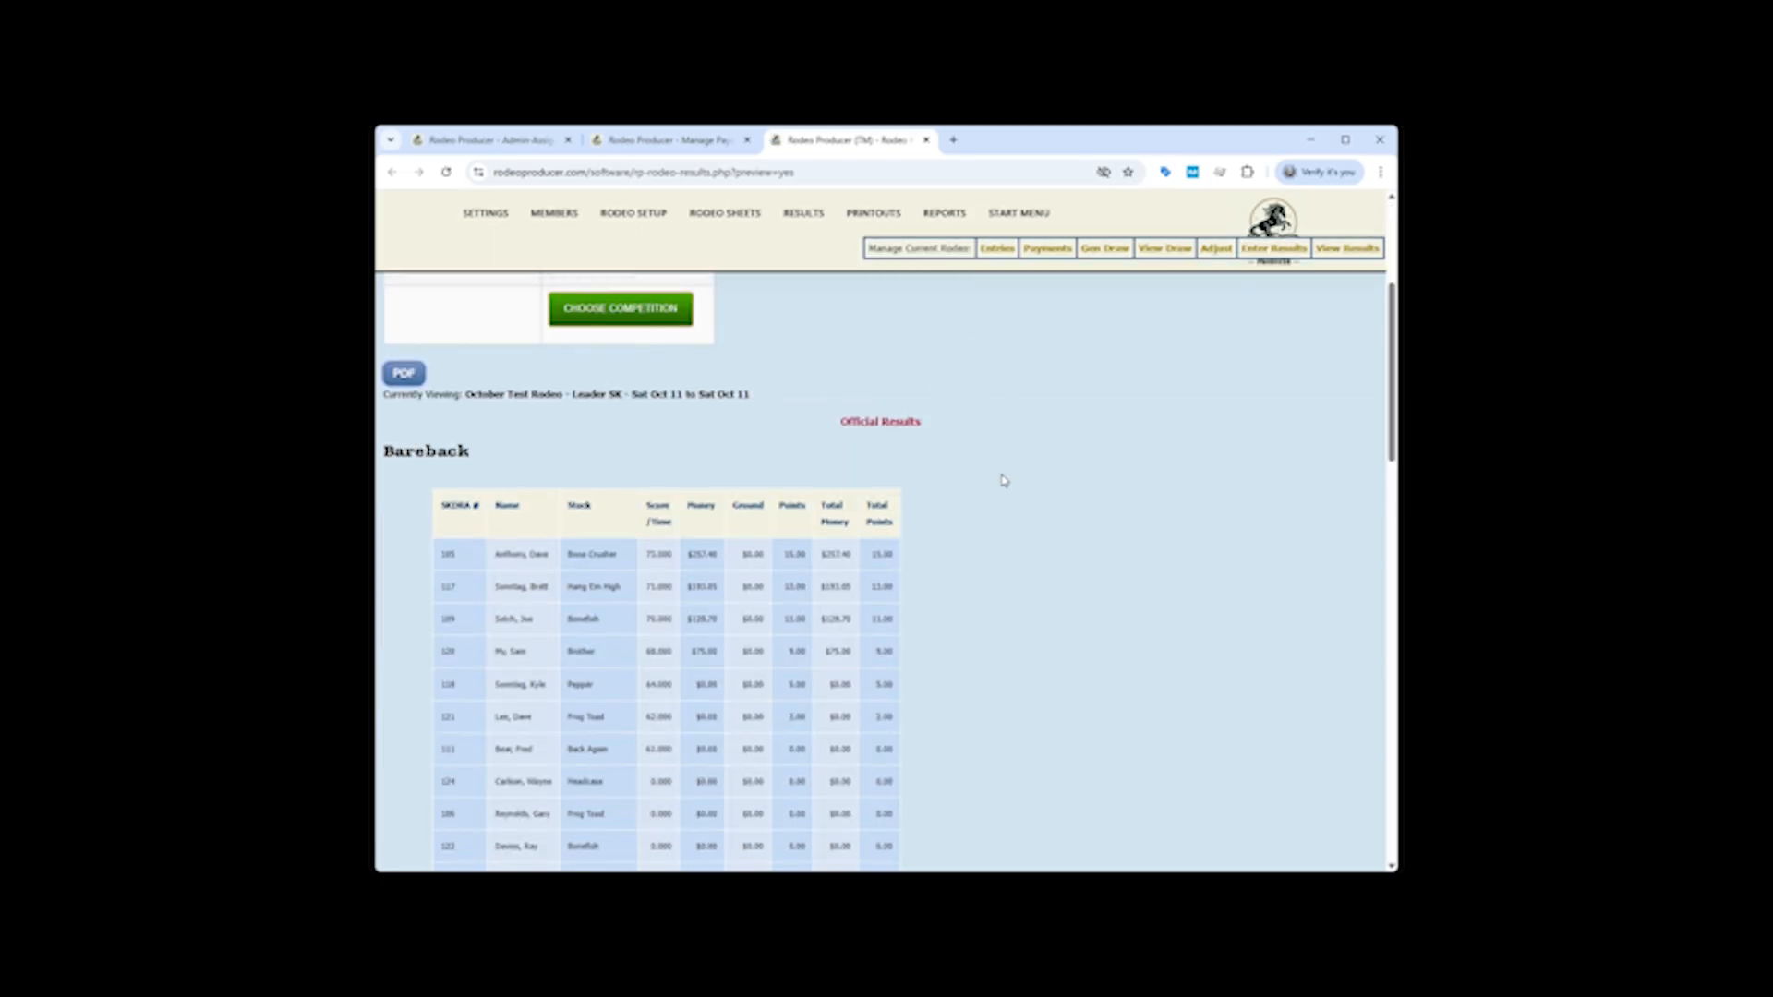
pyautogui.scroll(-10, 977, 532)
pyautogui.scroll(-5, 979, 534)
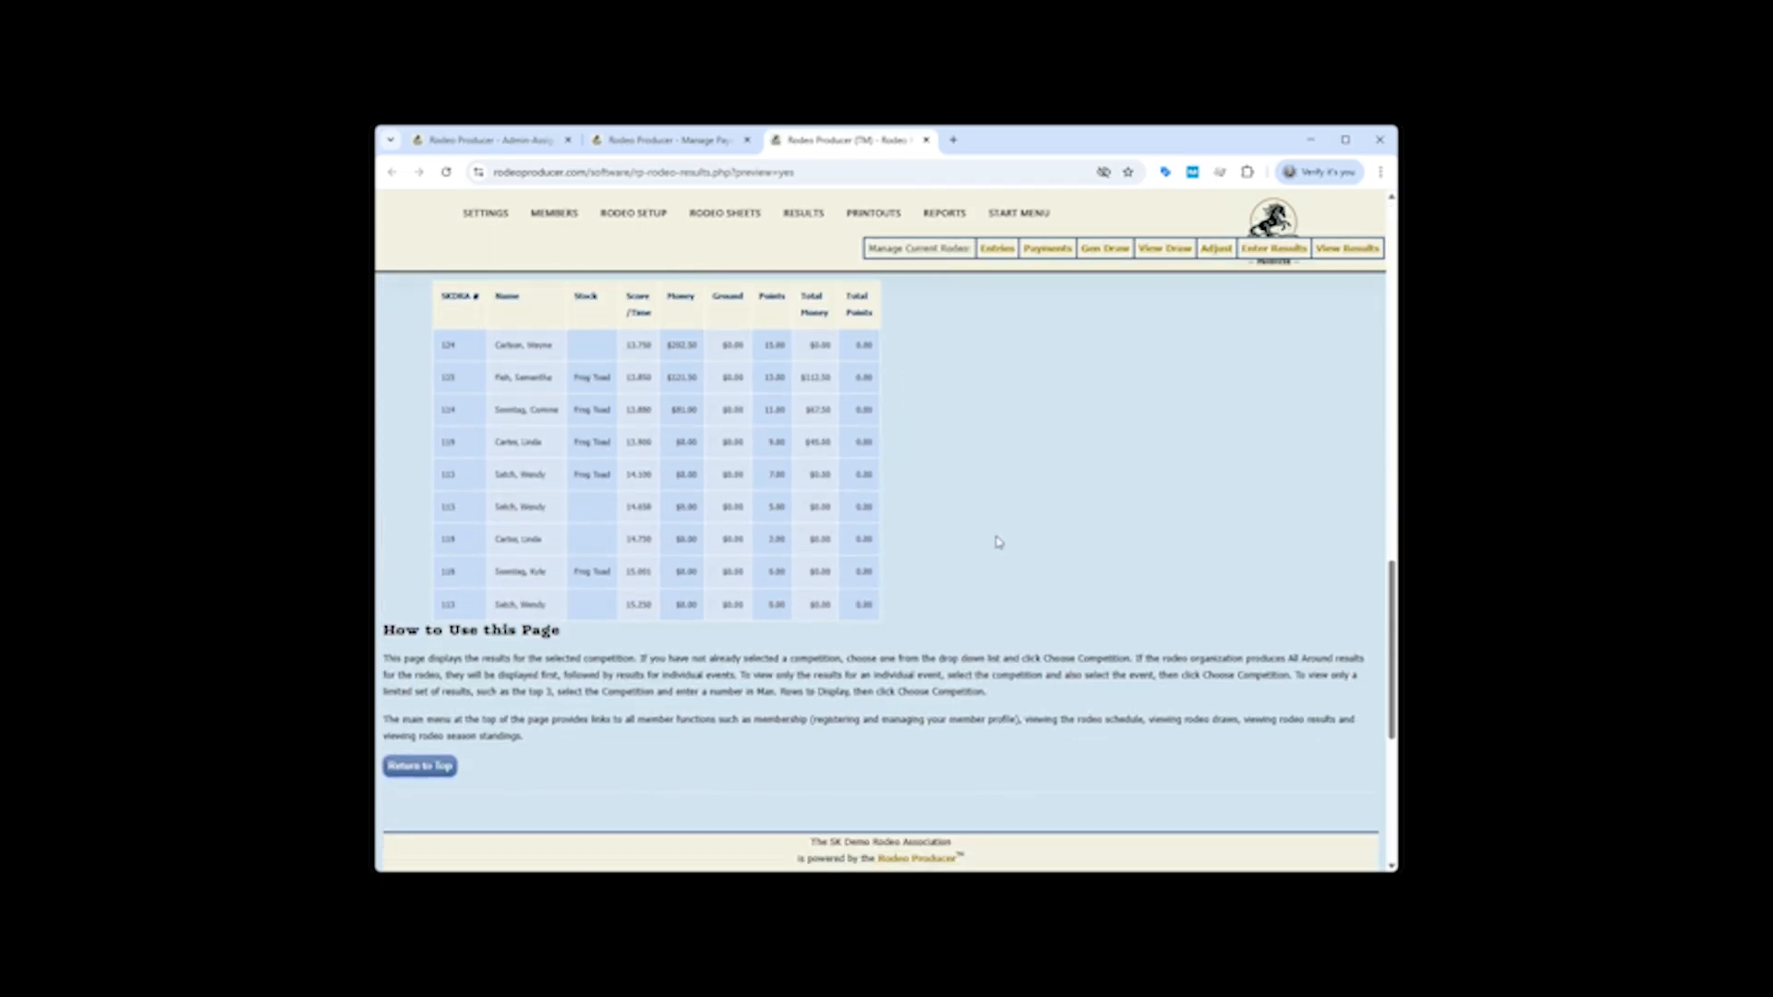
pyautogui.click(420, 765)
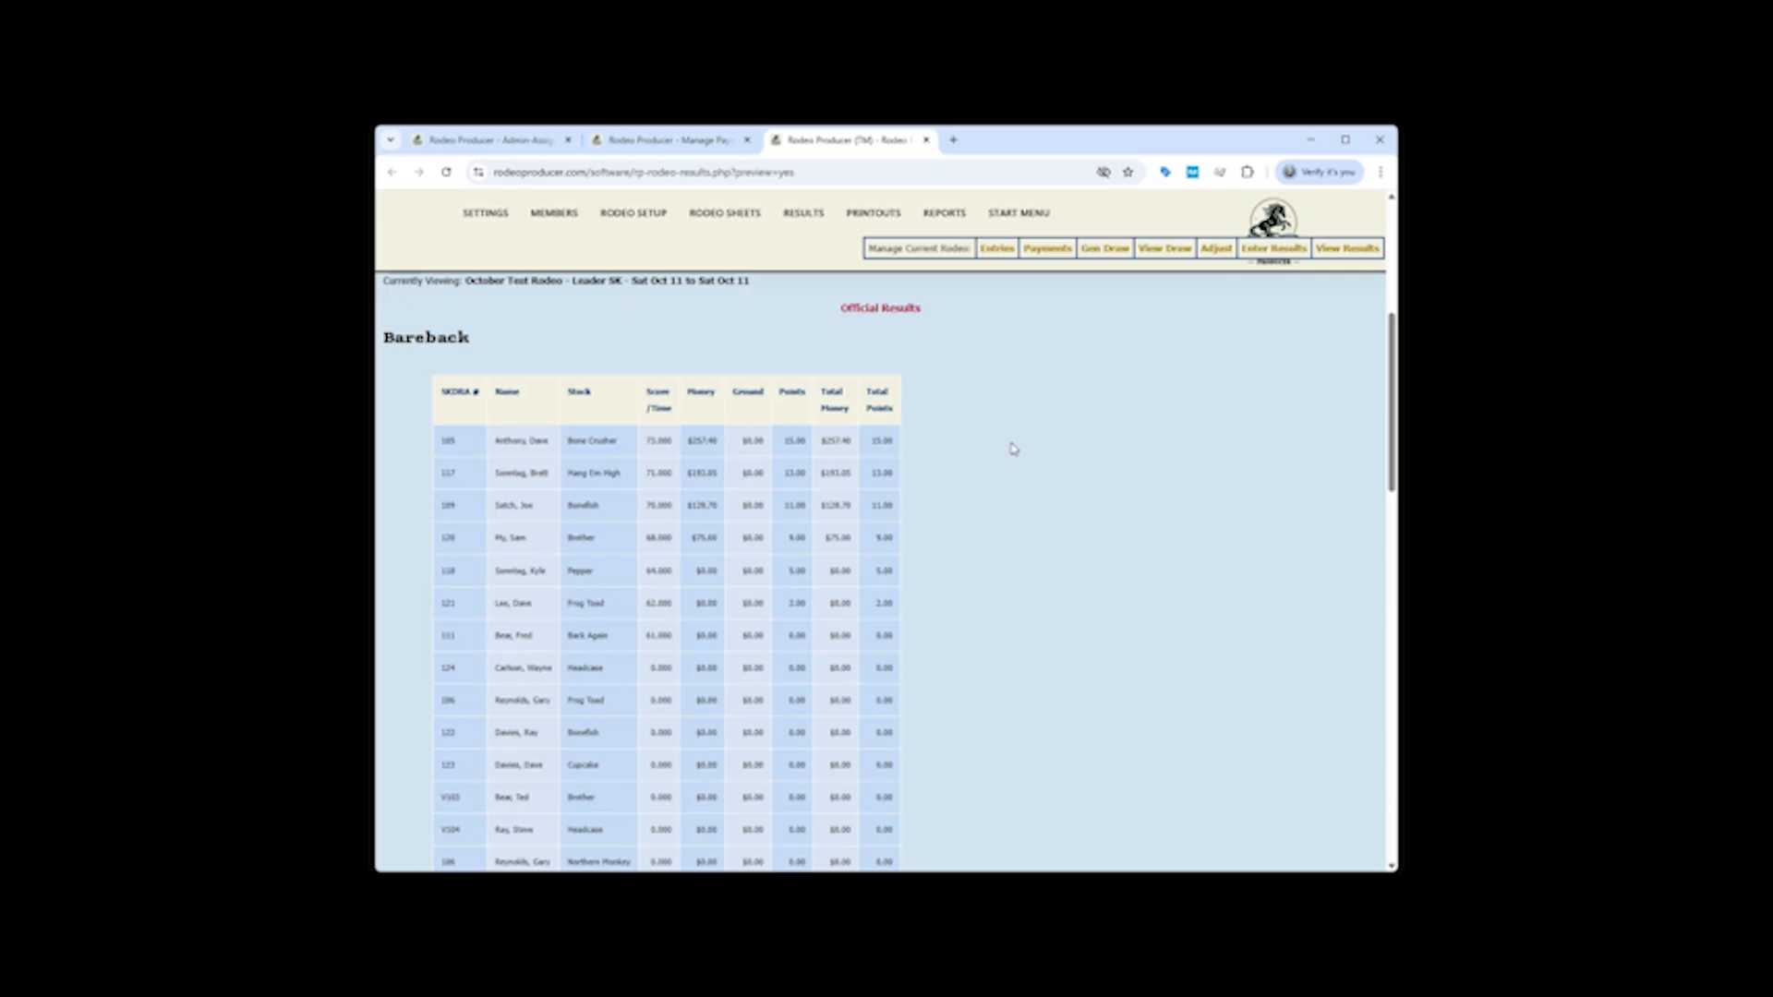
# Open the season standings preview and look through the event standings down to the event leader emails and back up.
pyautogui.moveTo(800, 221)
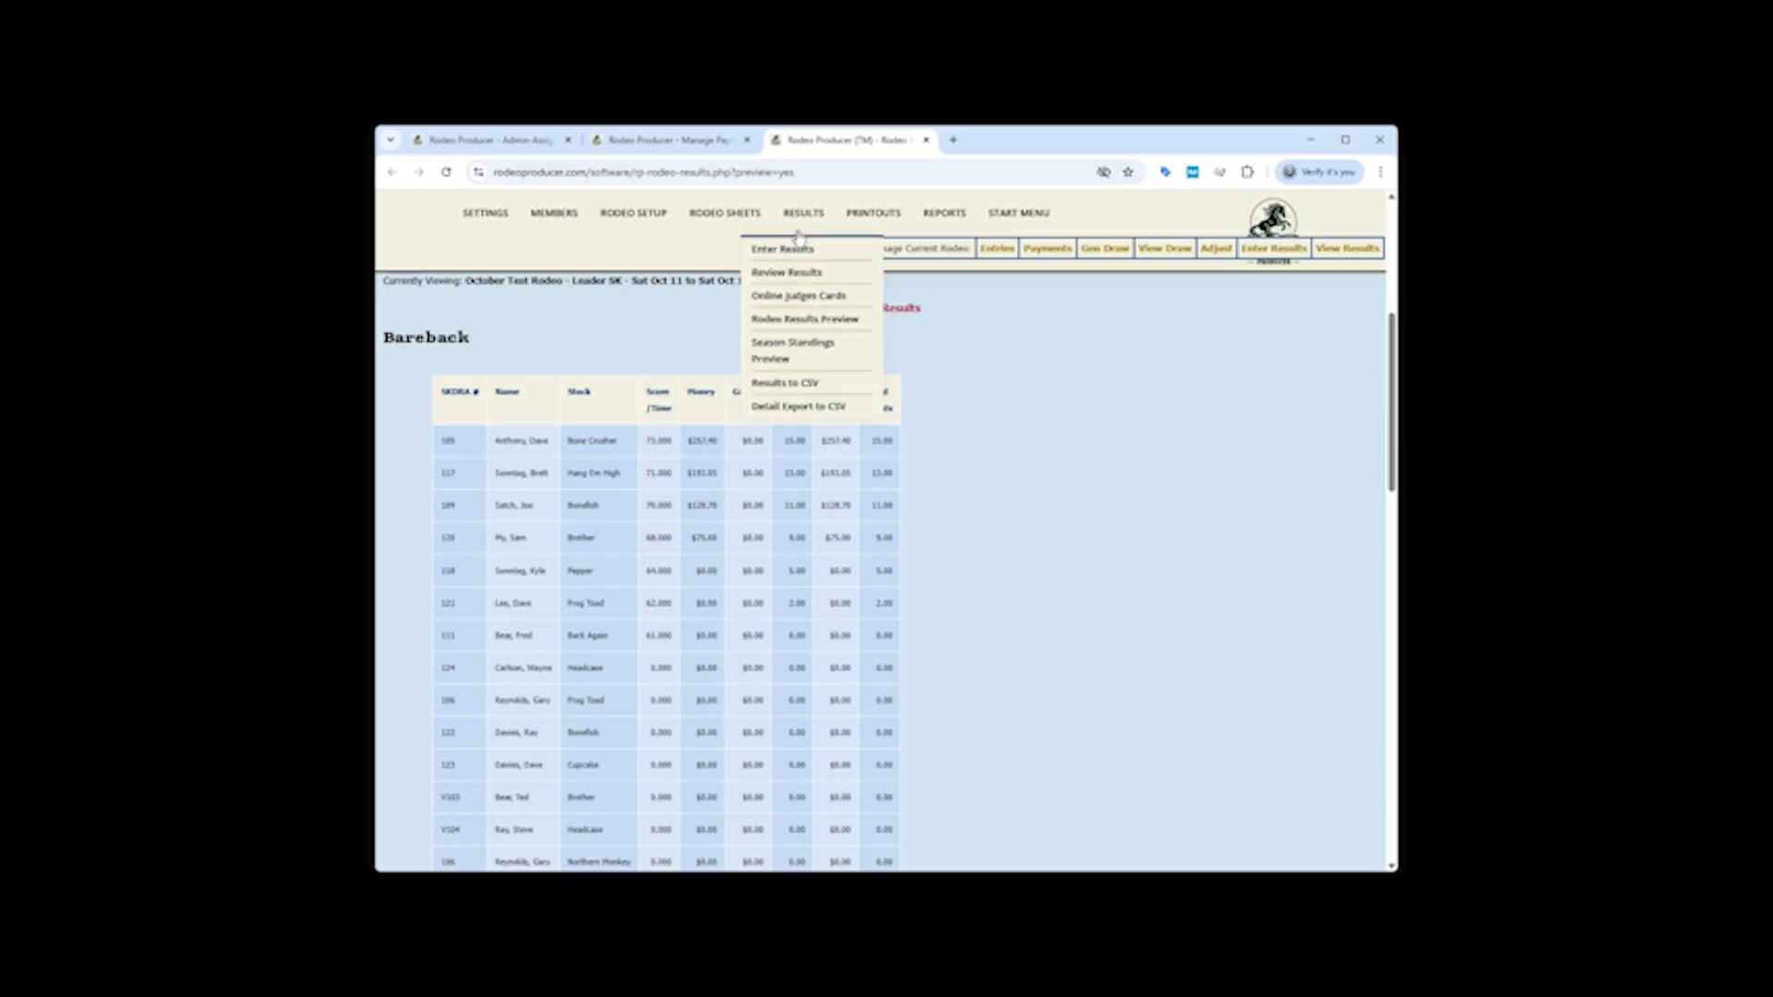
pyautogui.click(816, 357)
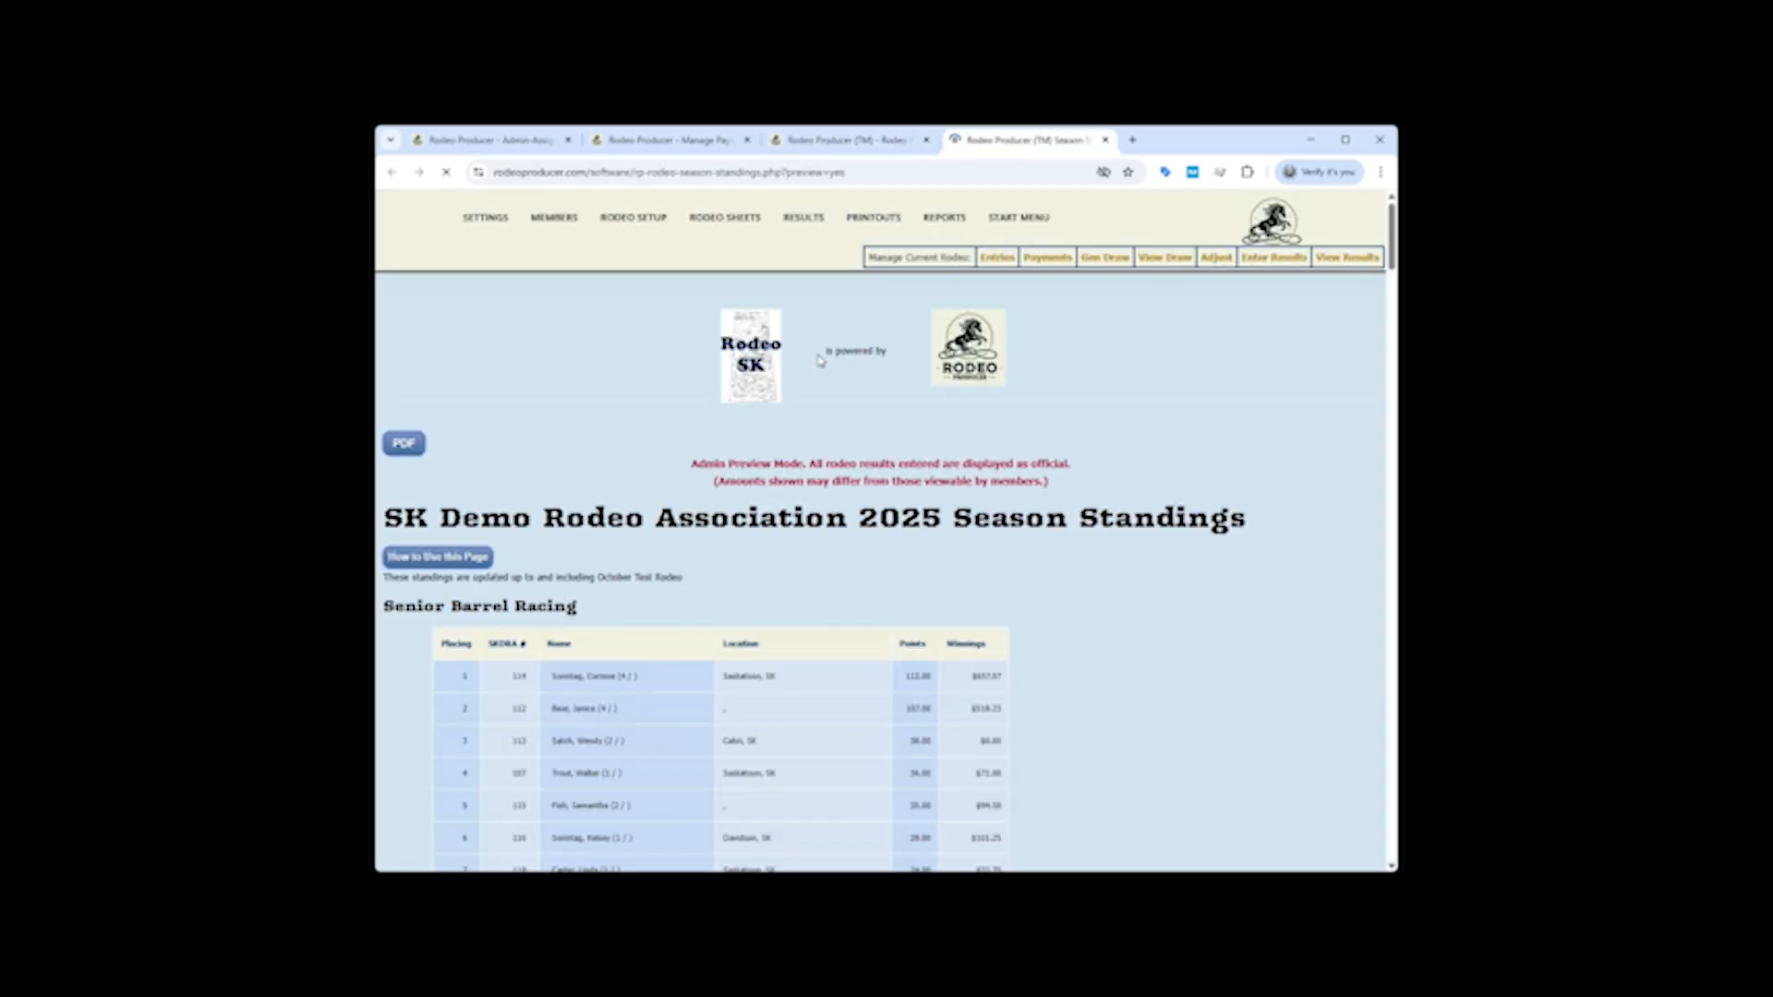
pyautogui.scroll(-2, 1072, 582)
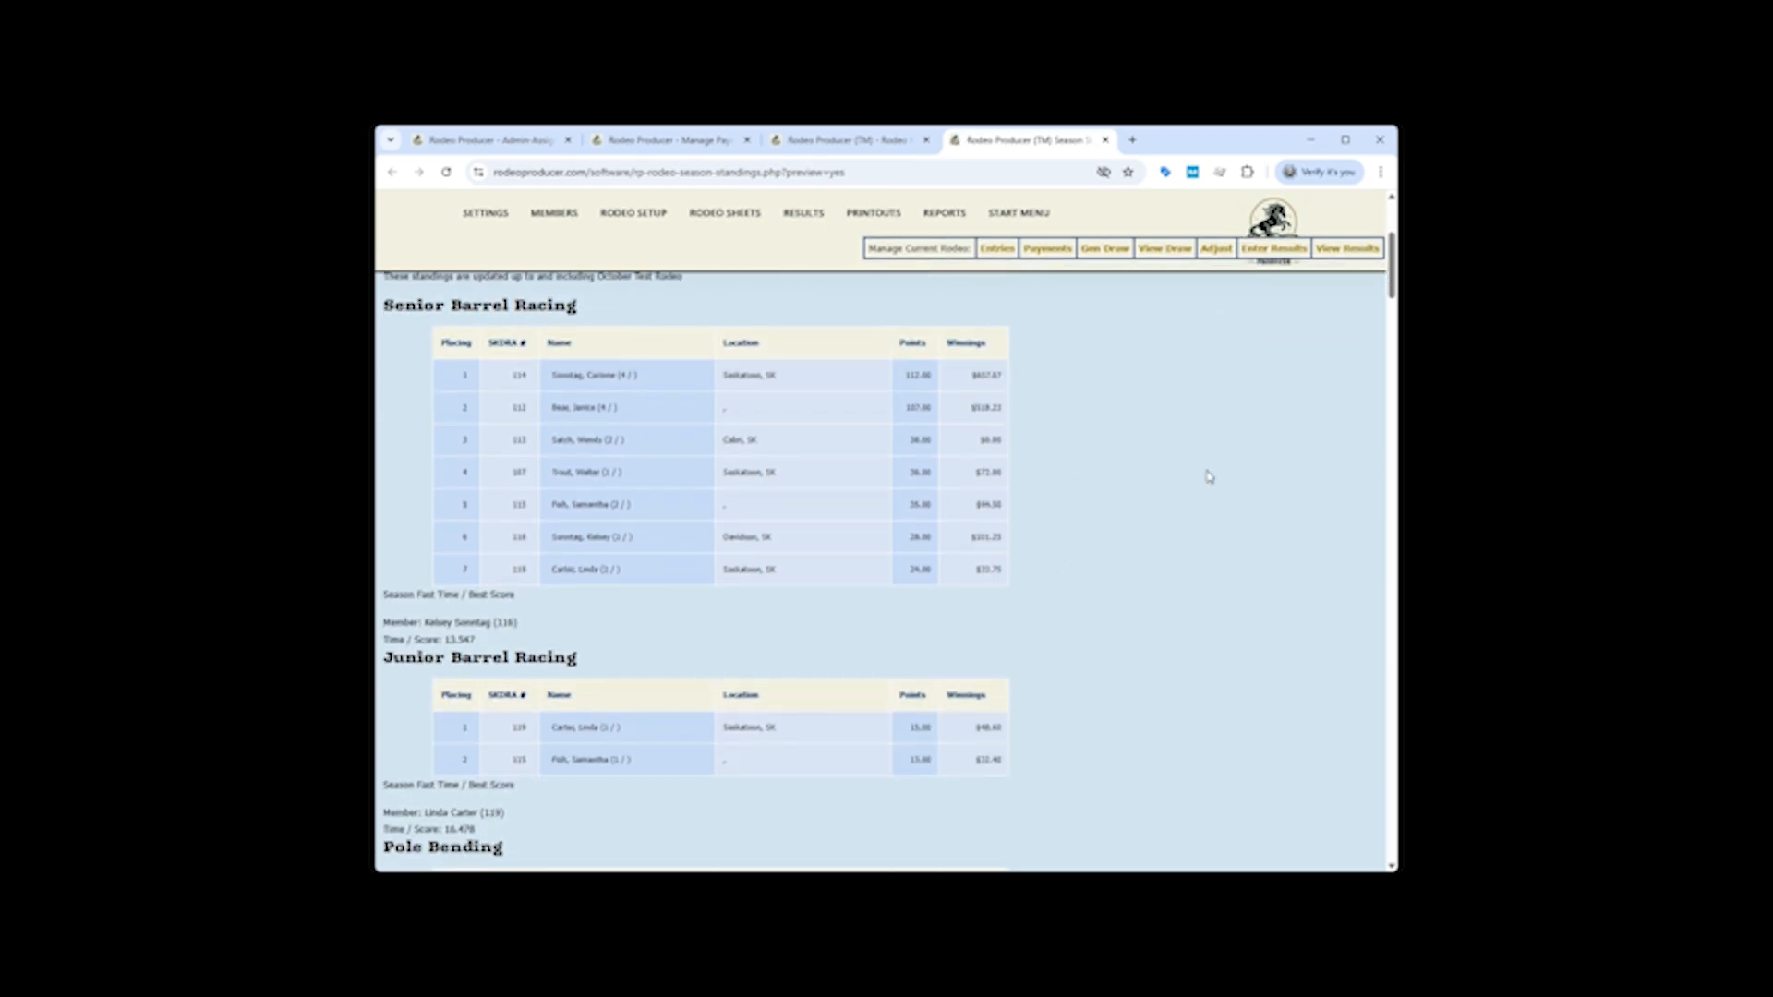
pyautogui.scroll(-4, 1151, 470)
pyautogui.scroll(-4, 1151, 468)
pyautogui.scroll(-3, 1151, 468)
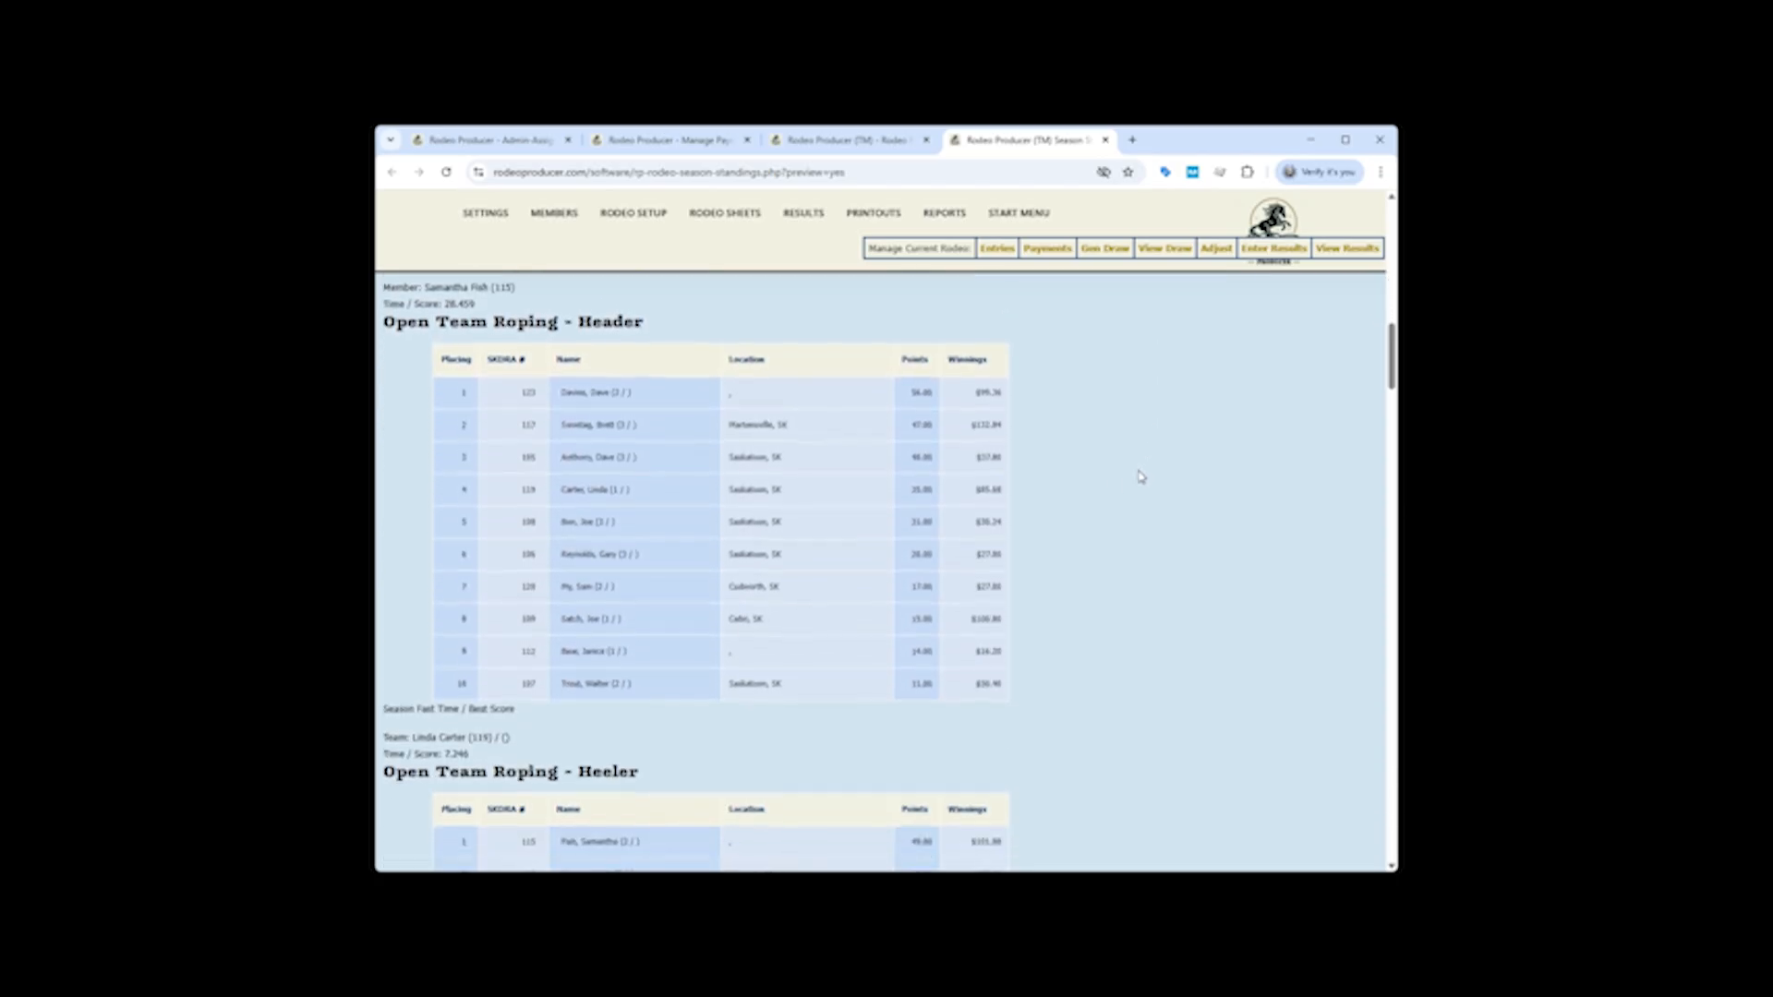
pyautogui.scroll(-10, 1154, 489)
pyautogui.scroll(-8, 1158, 518)
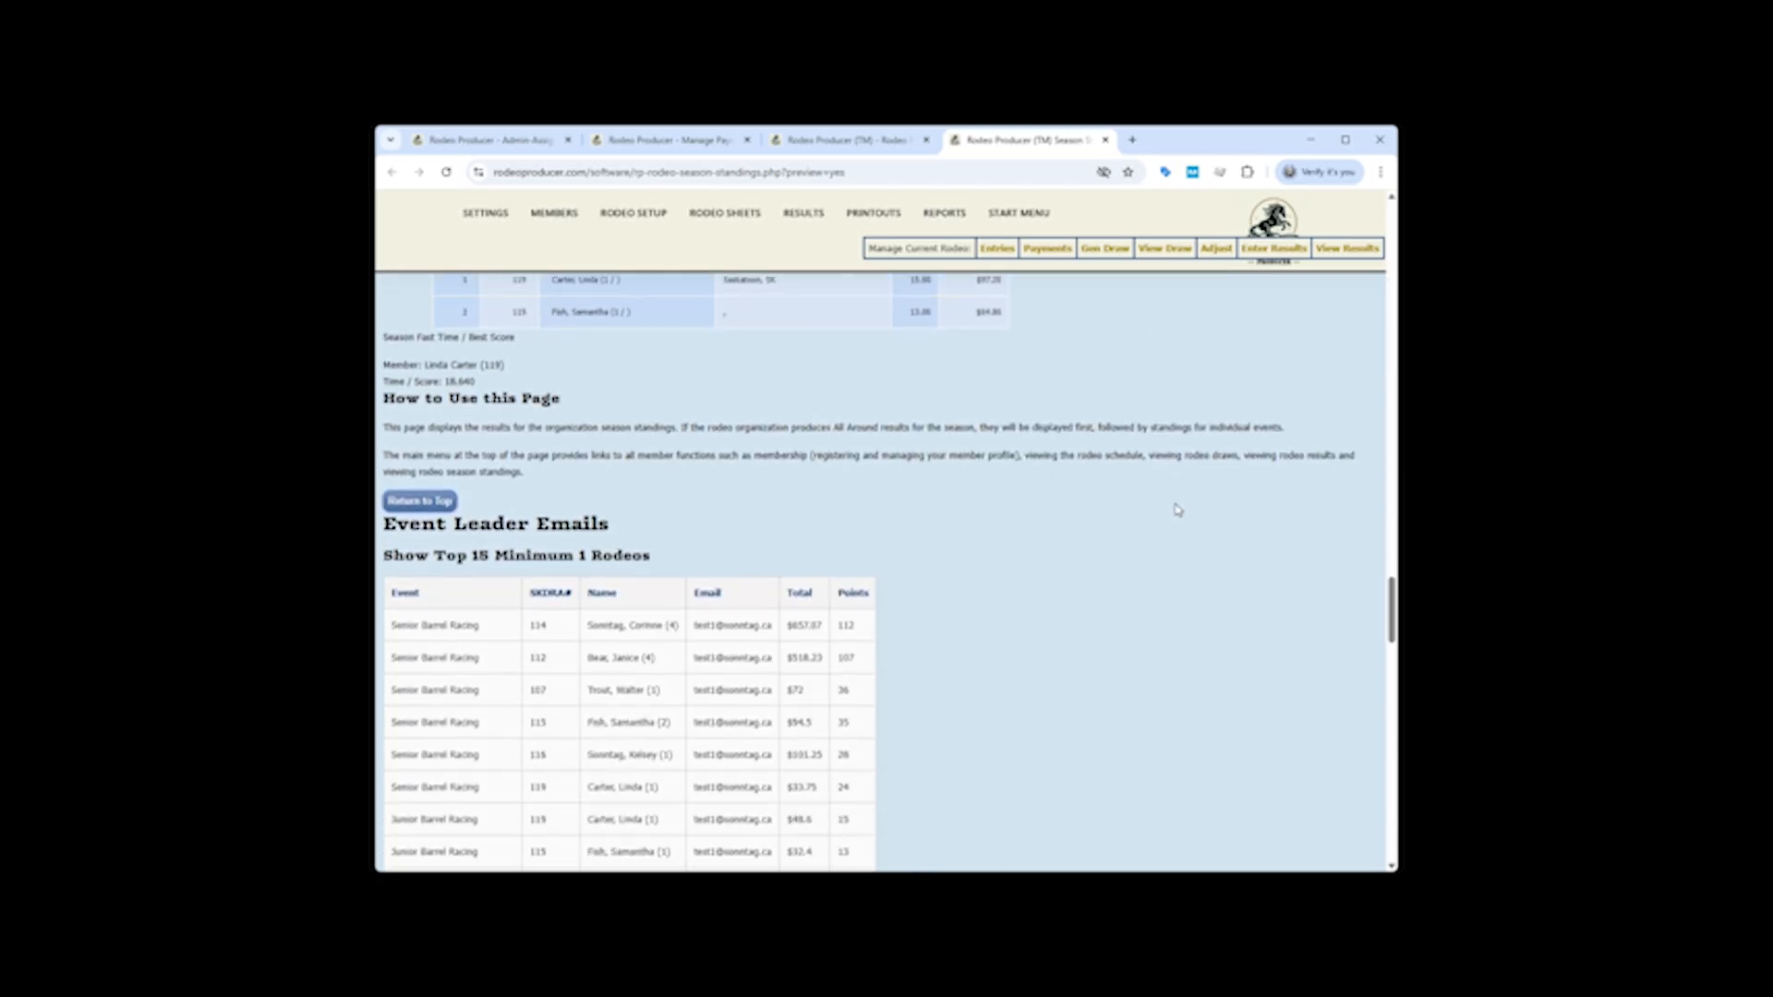
pyautogui.scroll(-6, 1179, 510)
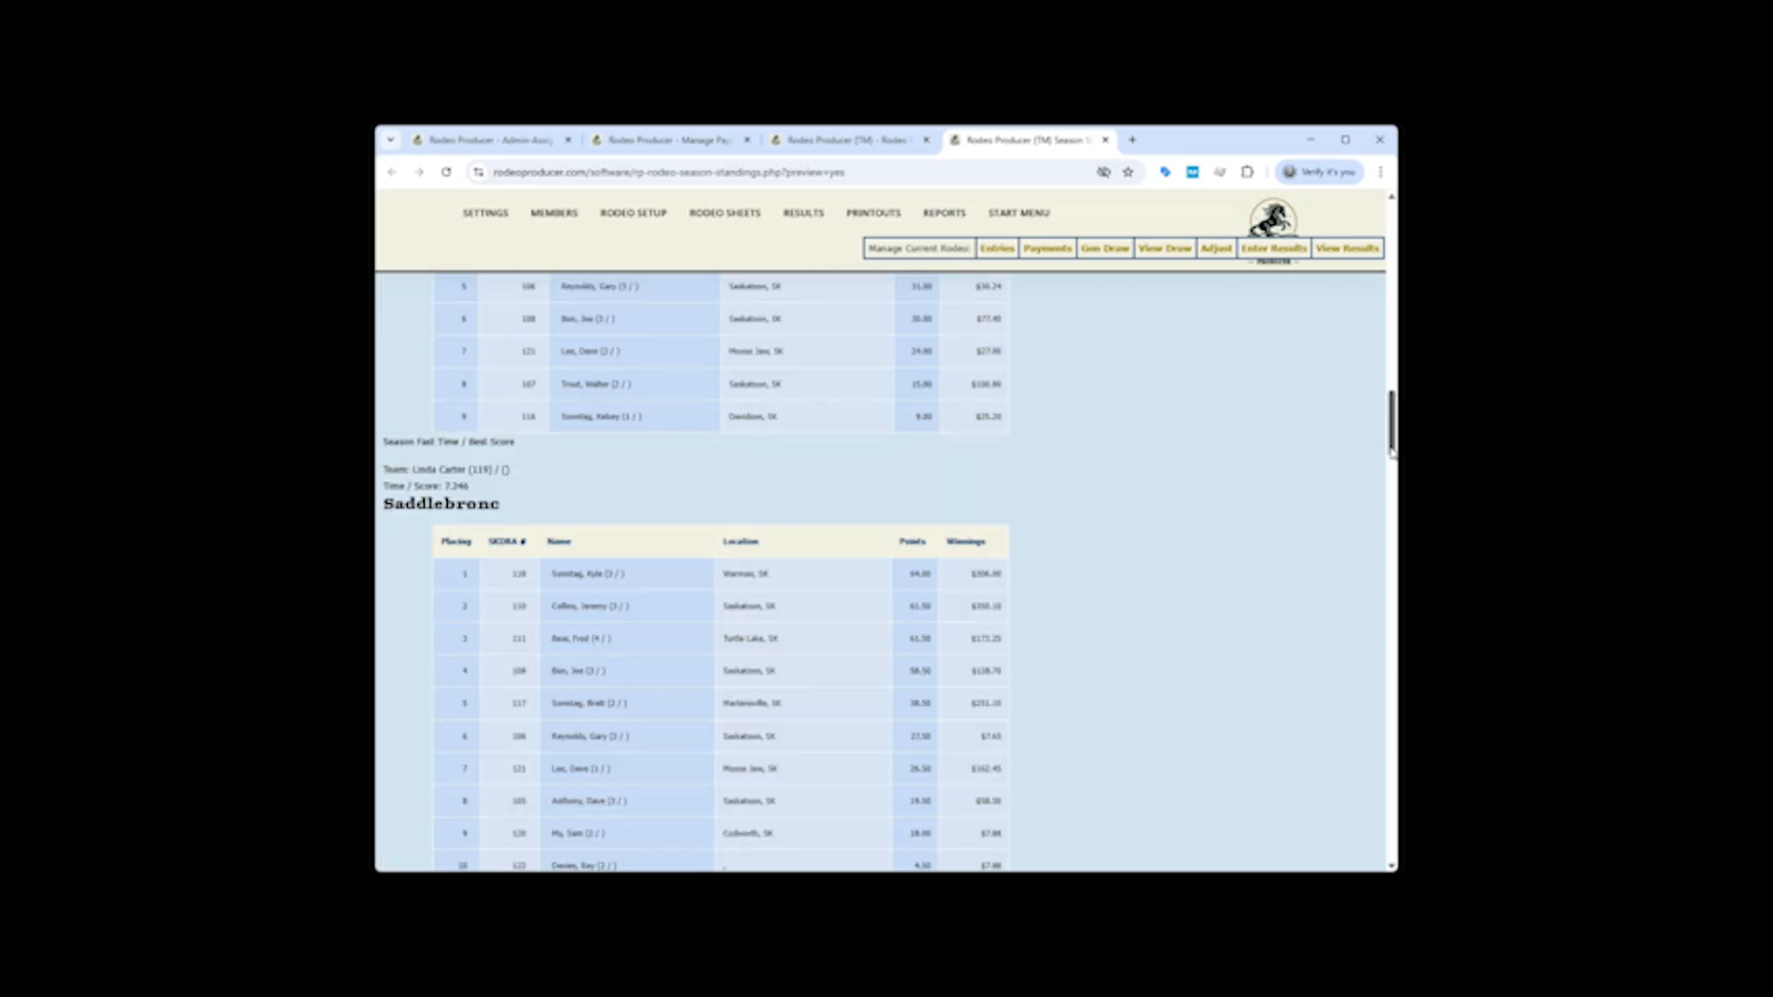
pyautogui.moveTo(1392, 451); pyautogui.dragTo(1391, 323)
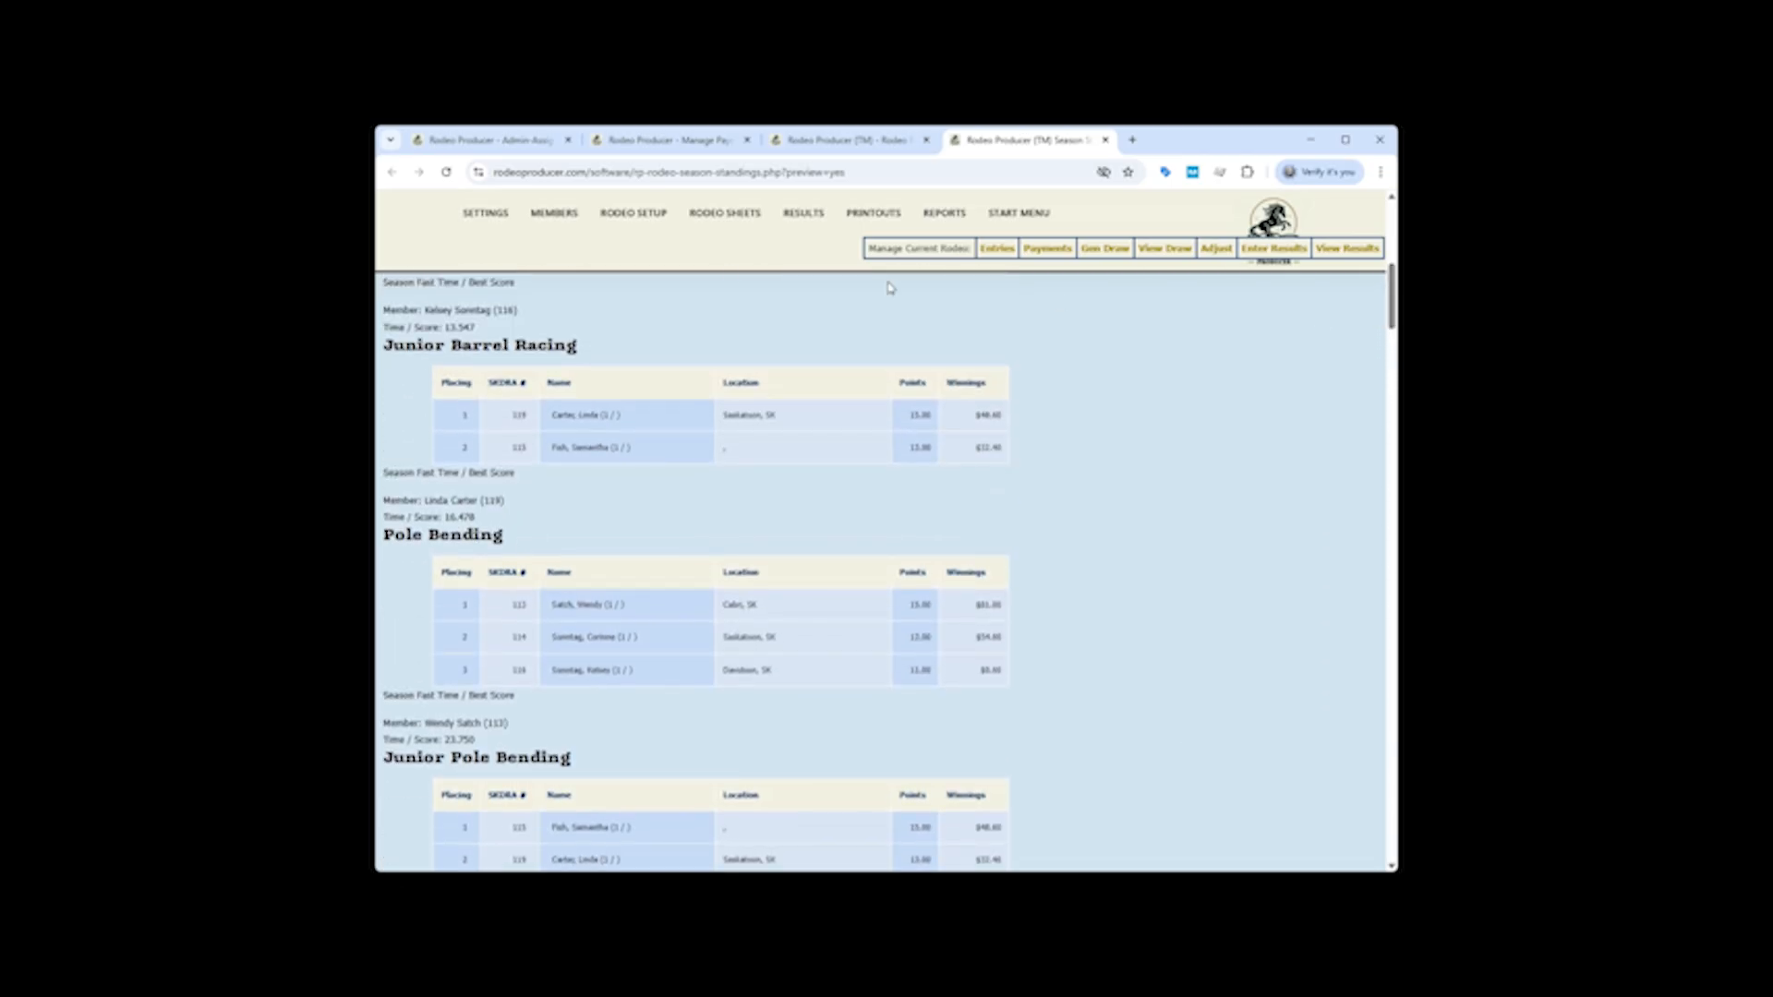
pyautogui.moveTo(499, 221)
pyautogui.moveTo(868, 218)
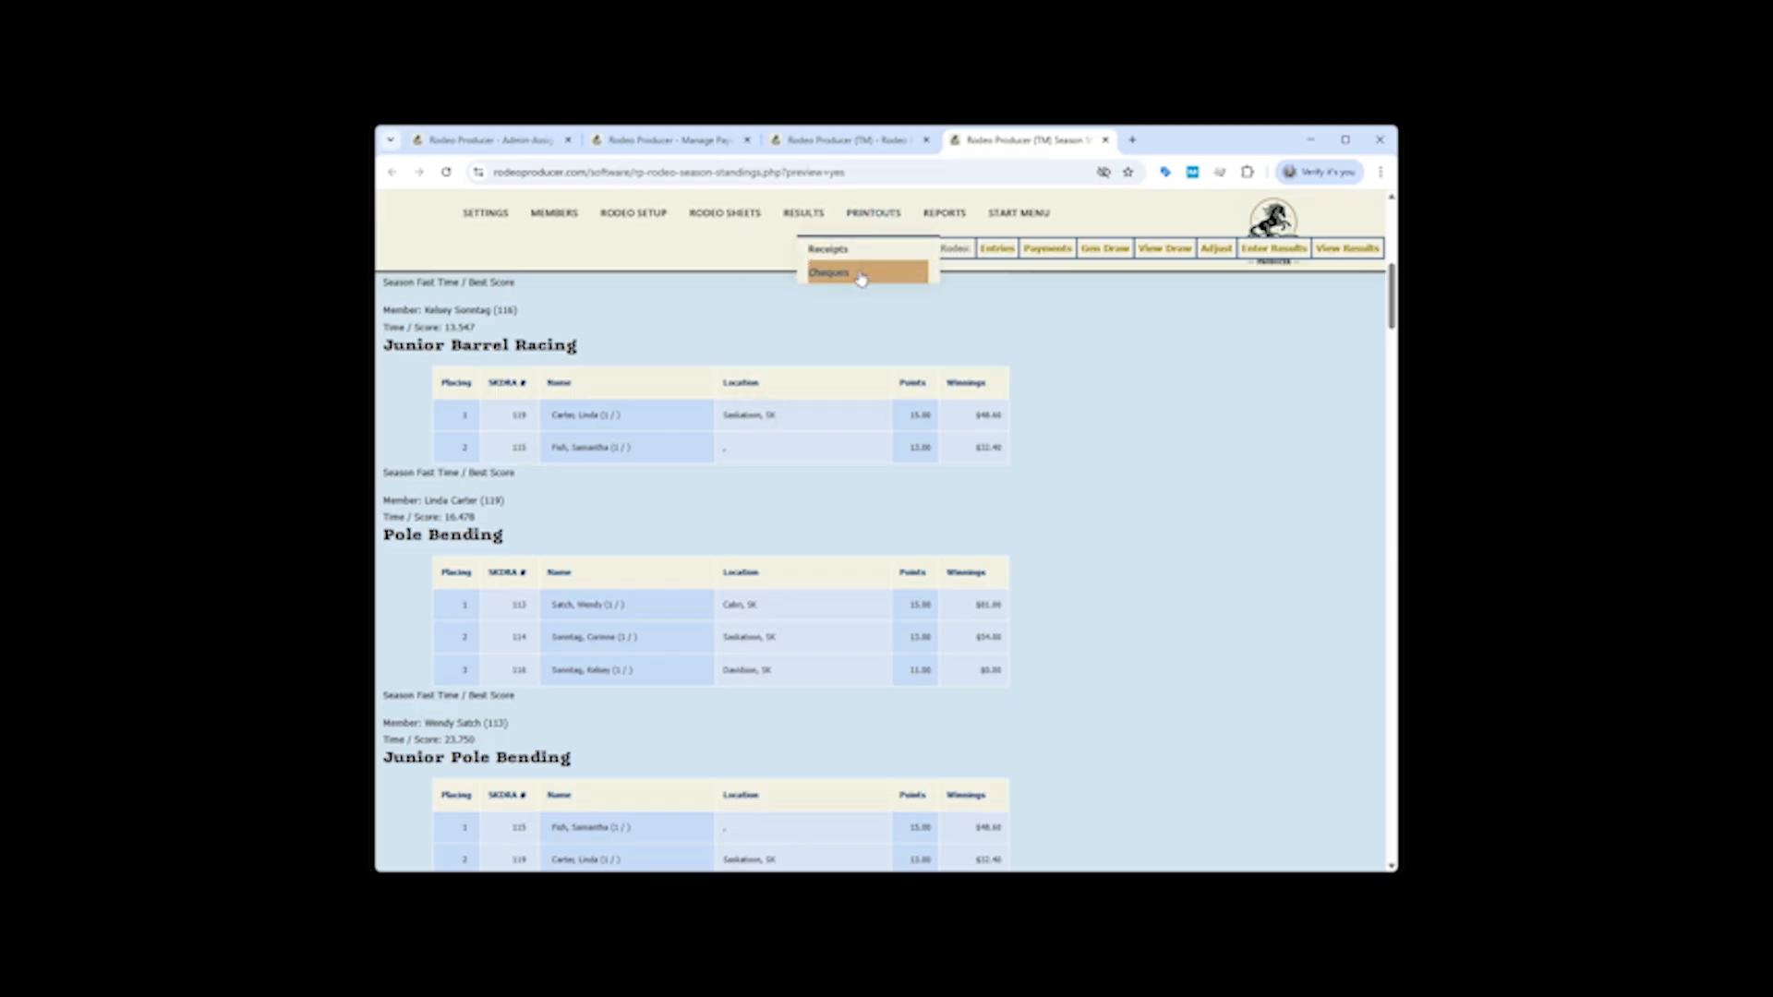
pyautogui.moveTo(944, 218)
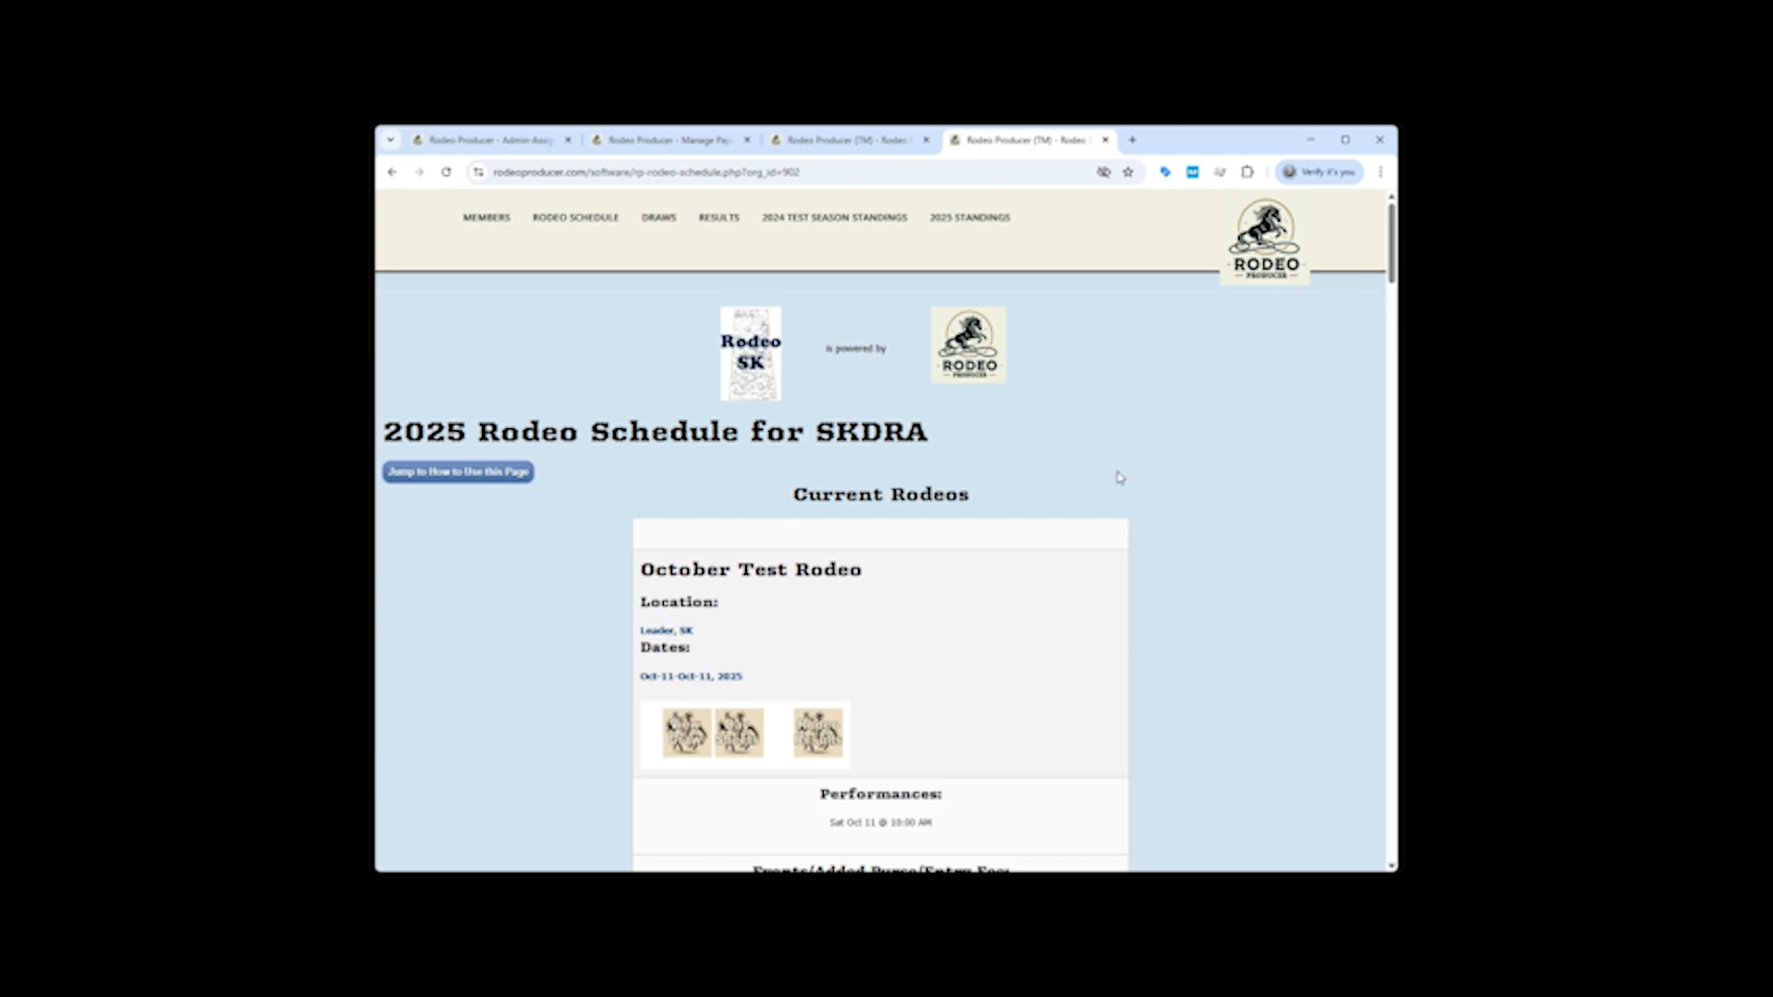
# Examine the public 2025 rodeo schedule, from the October Test Rodeo details through the past rodeos to the page instructions and back.
pyautogui.scroll(-2, 1086, 473)
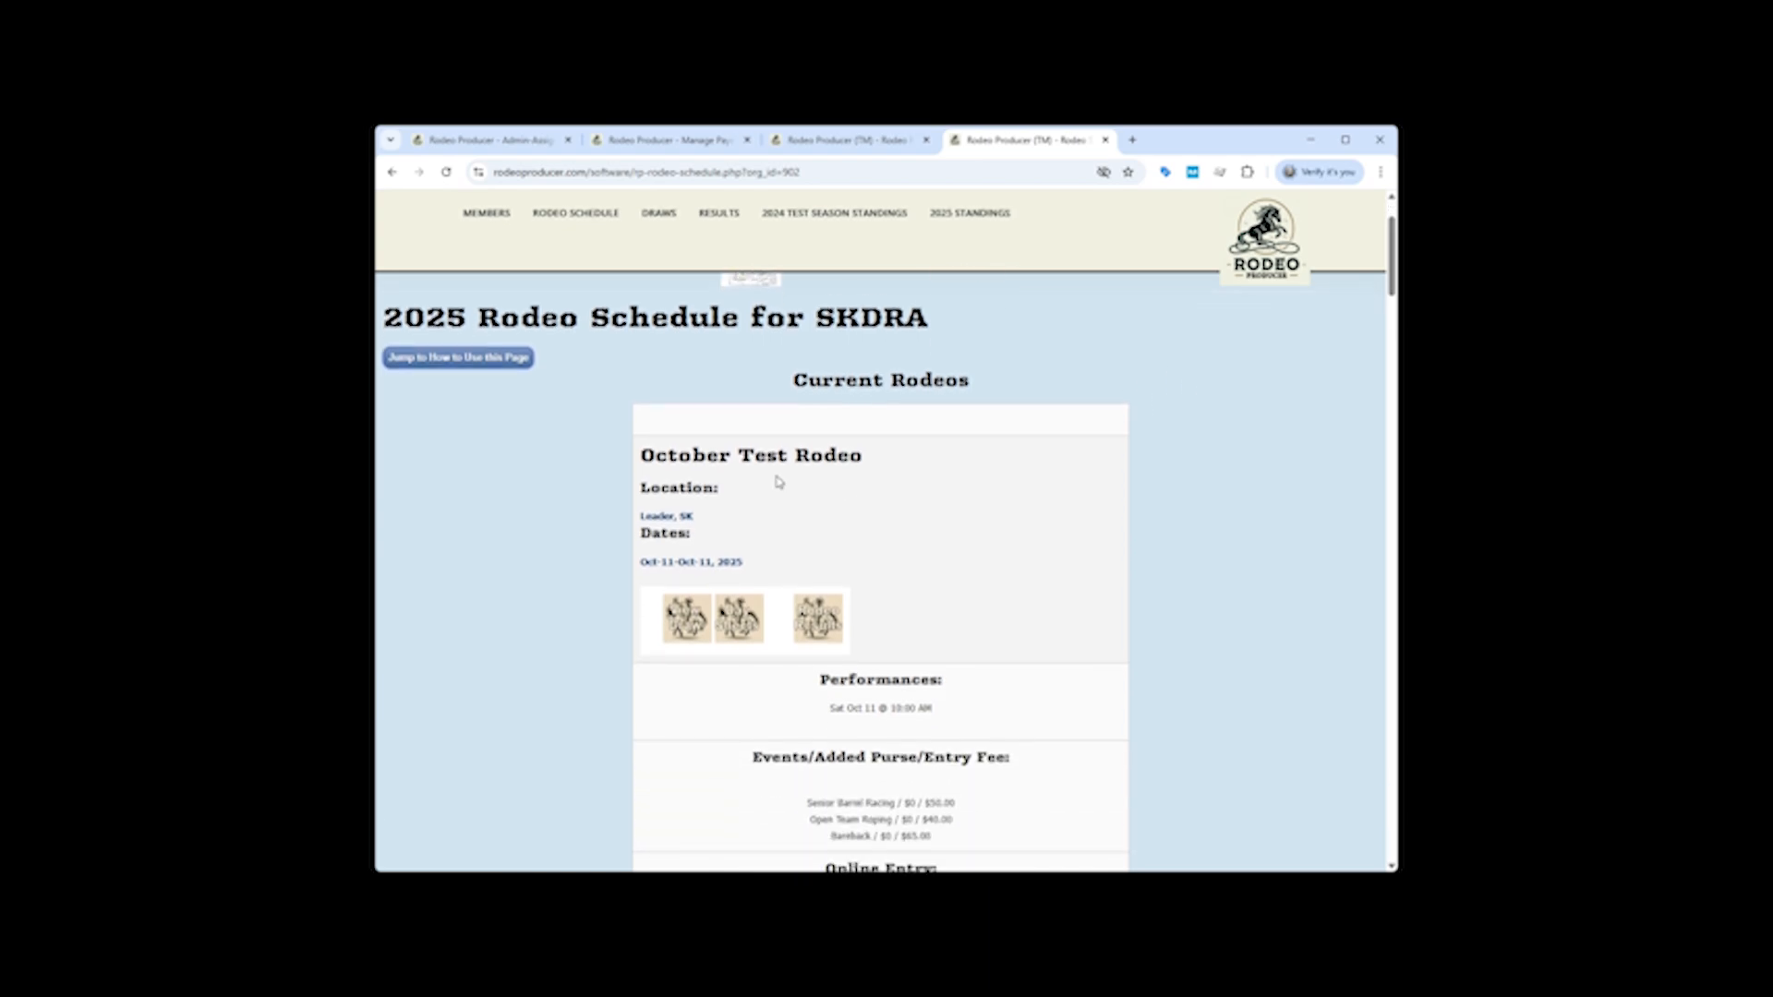
pyautogui.scroll(-3, 775, 483)
pyautogui.scroll(3, 765, 437)
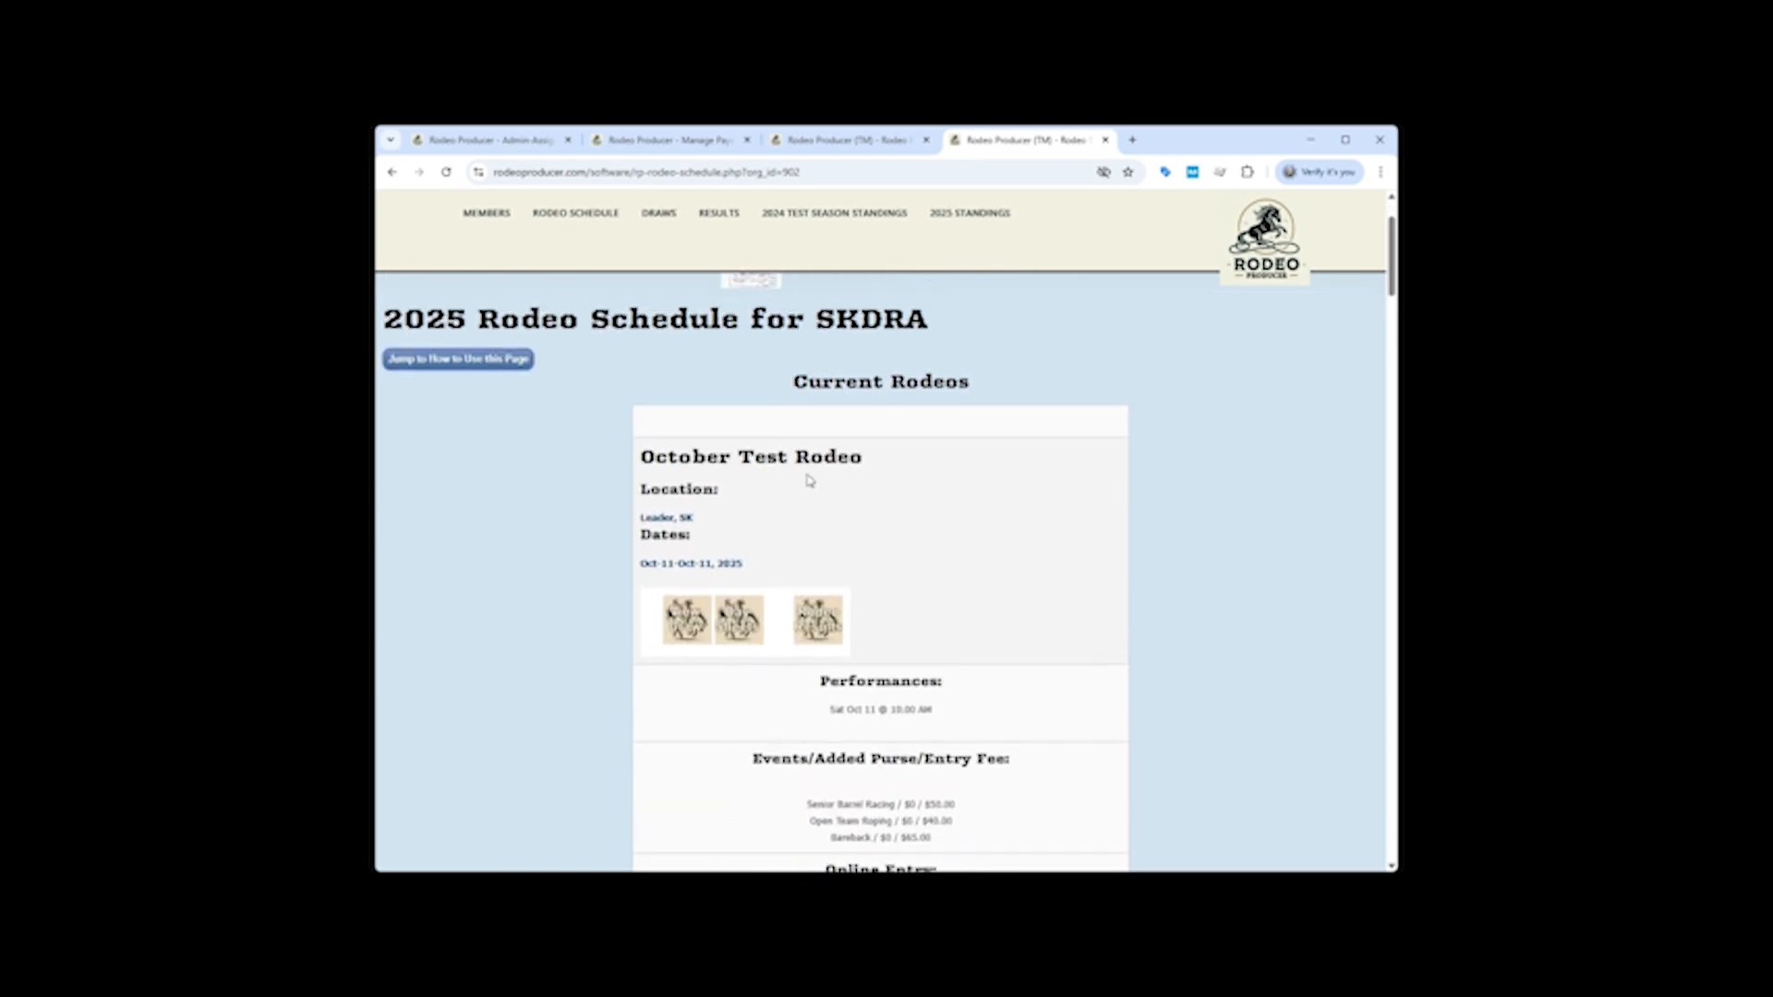
pyautogui.scroll(-9, 809, 480)
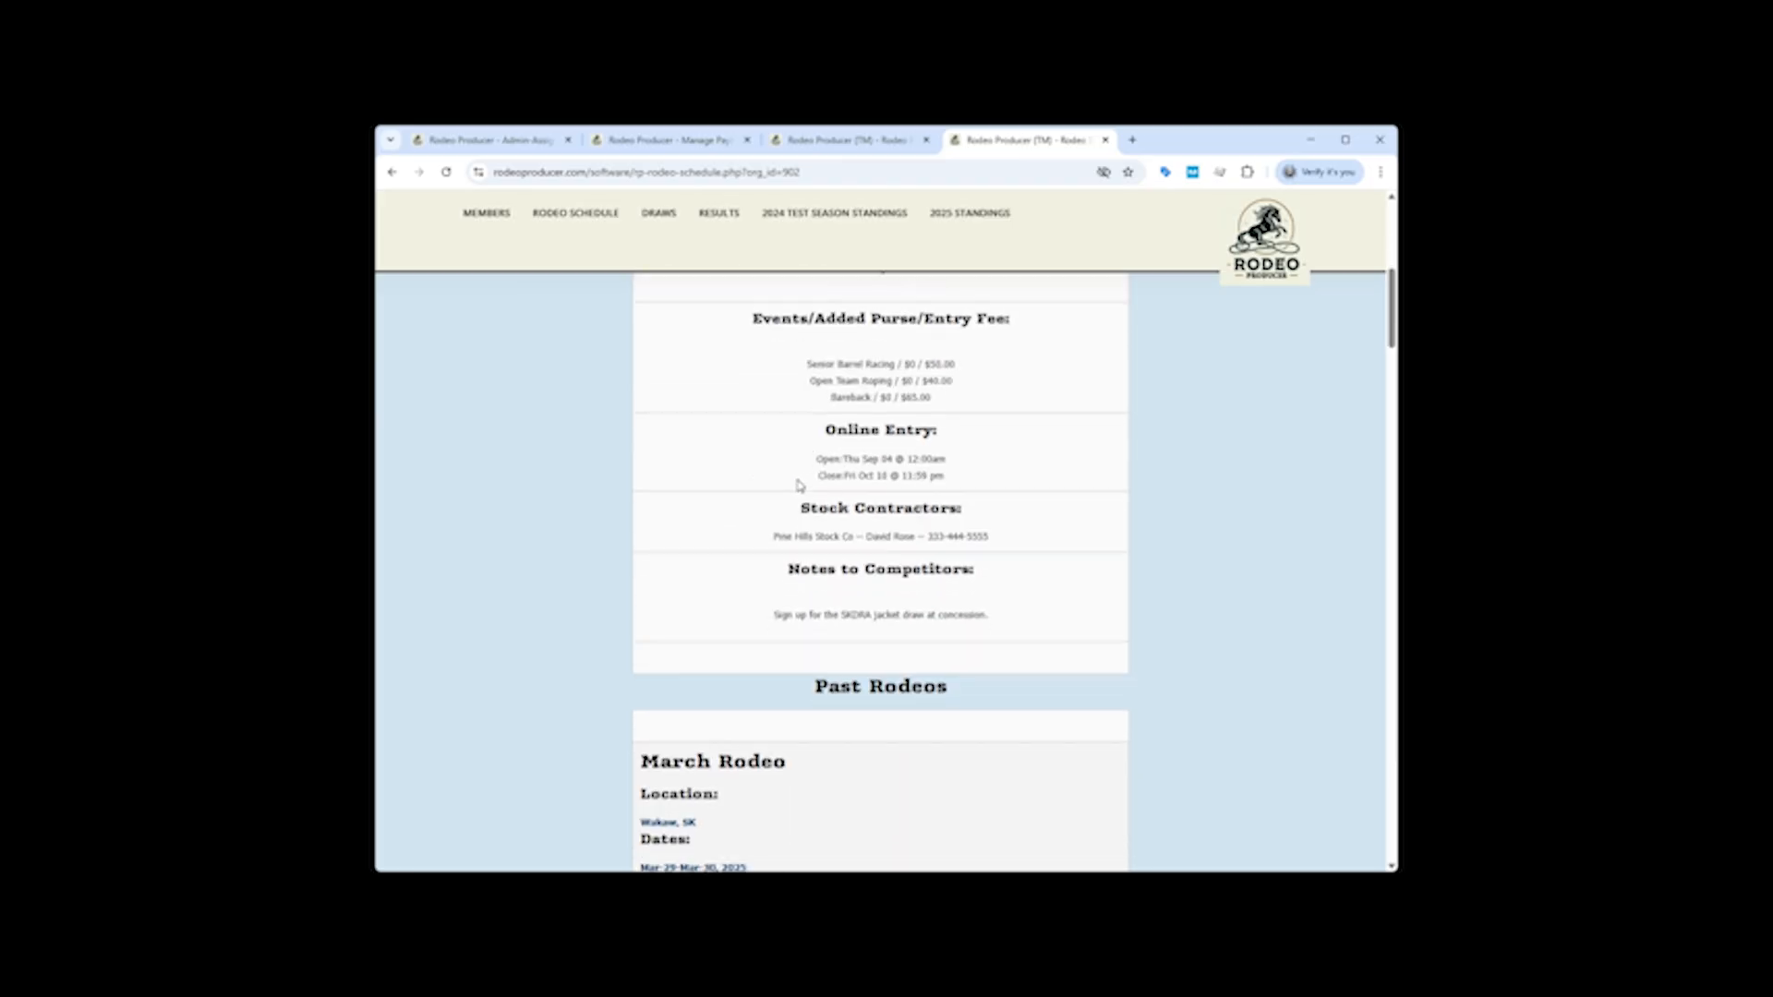
pyautogui.scroll(-2, 570, 558)
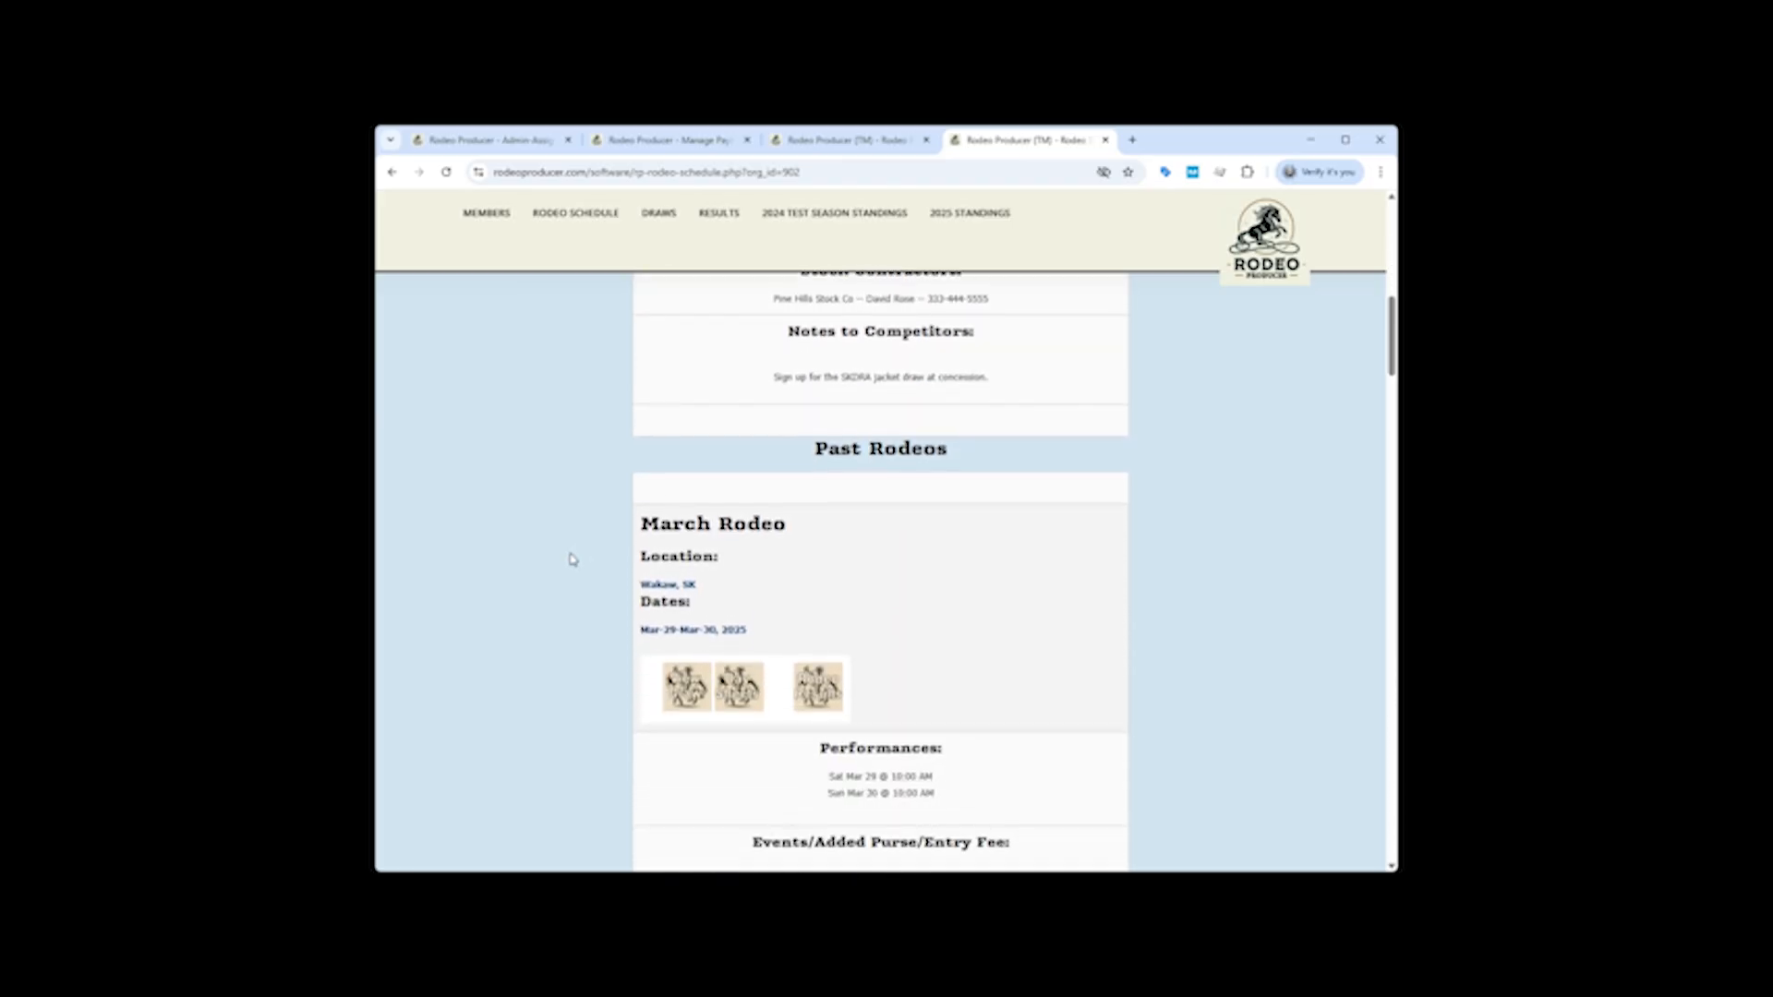
pyautogui.scroll(-12, 579, 551)
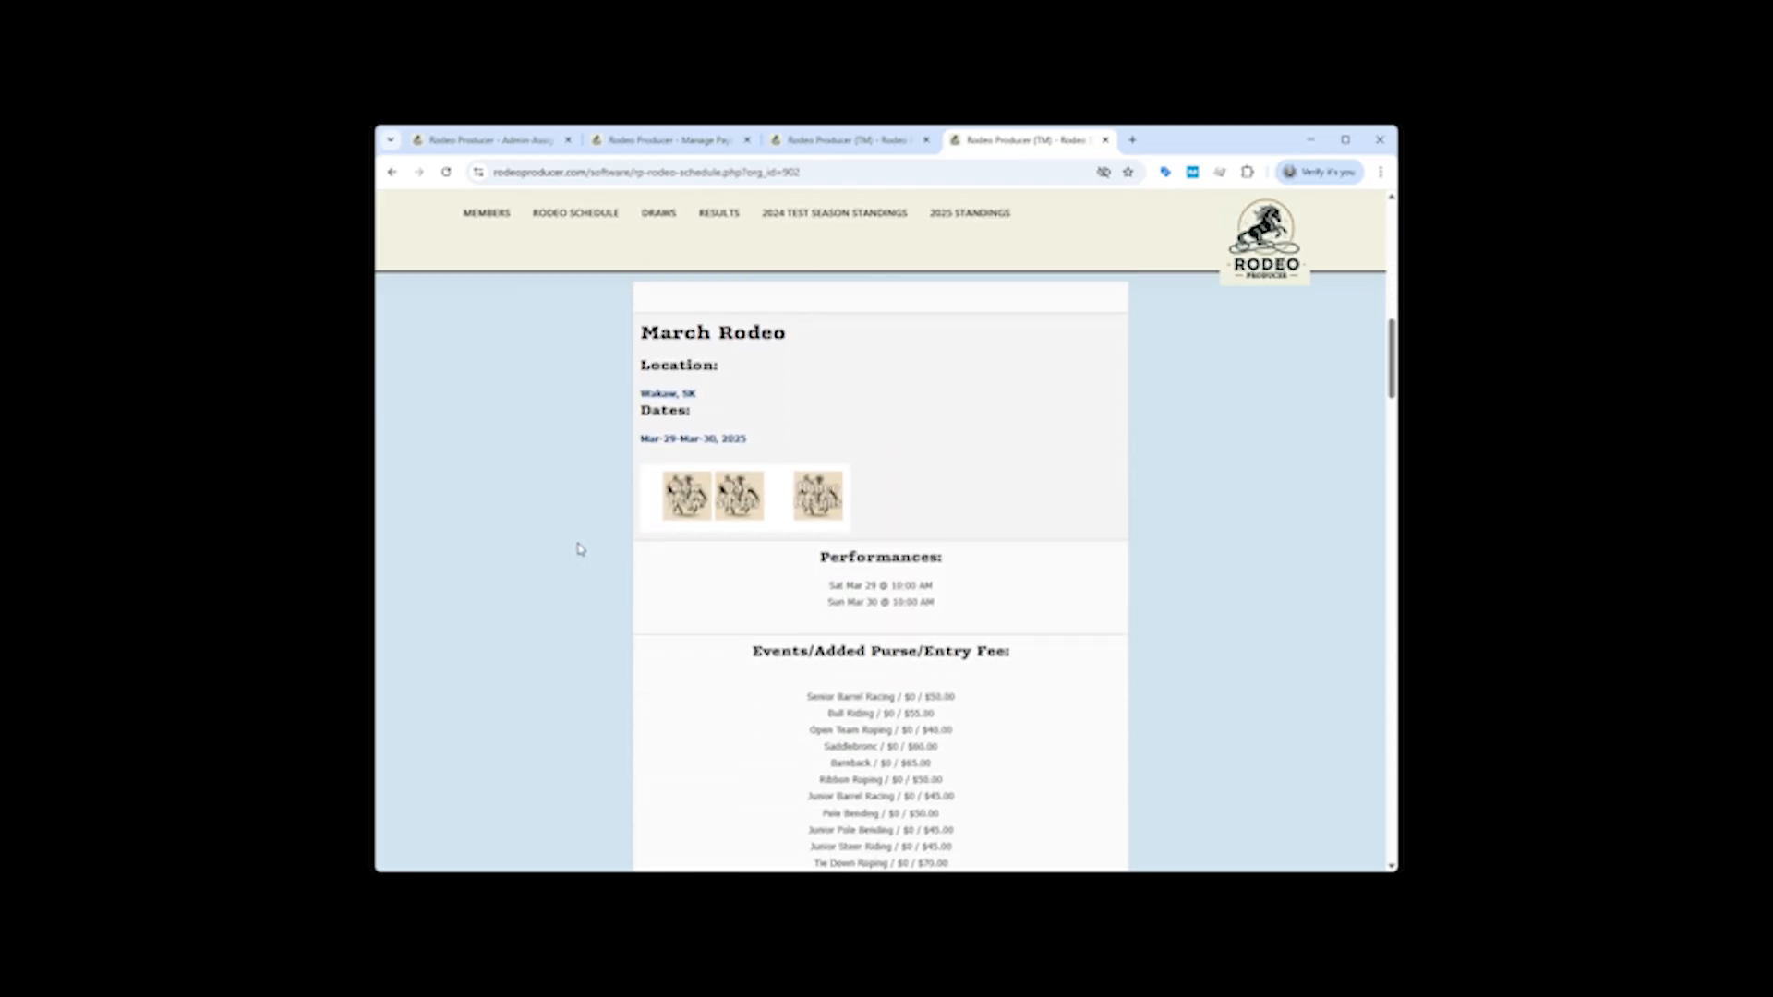
pyautogui.scroll(-20, 579, 549)
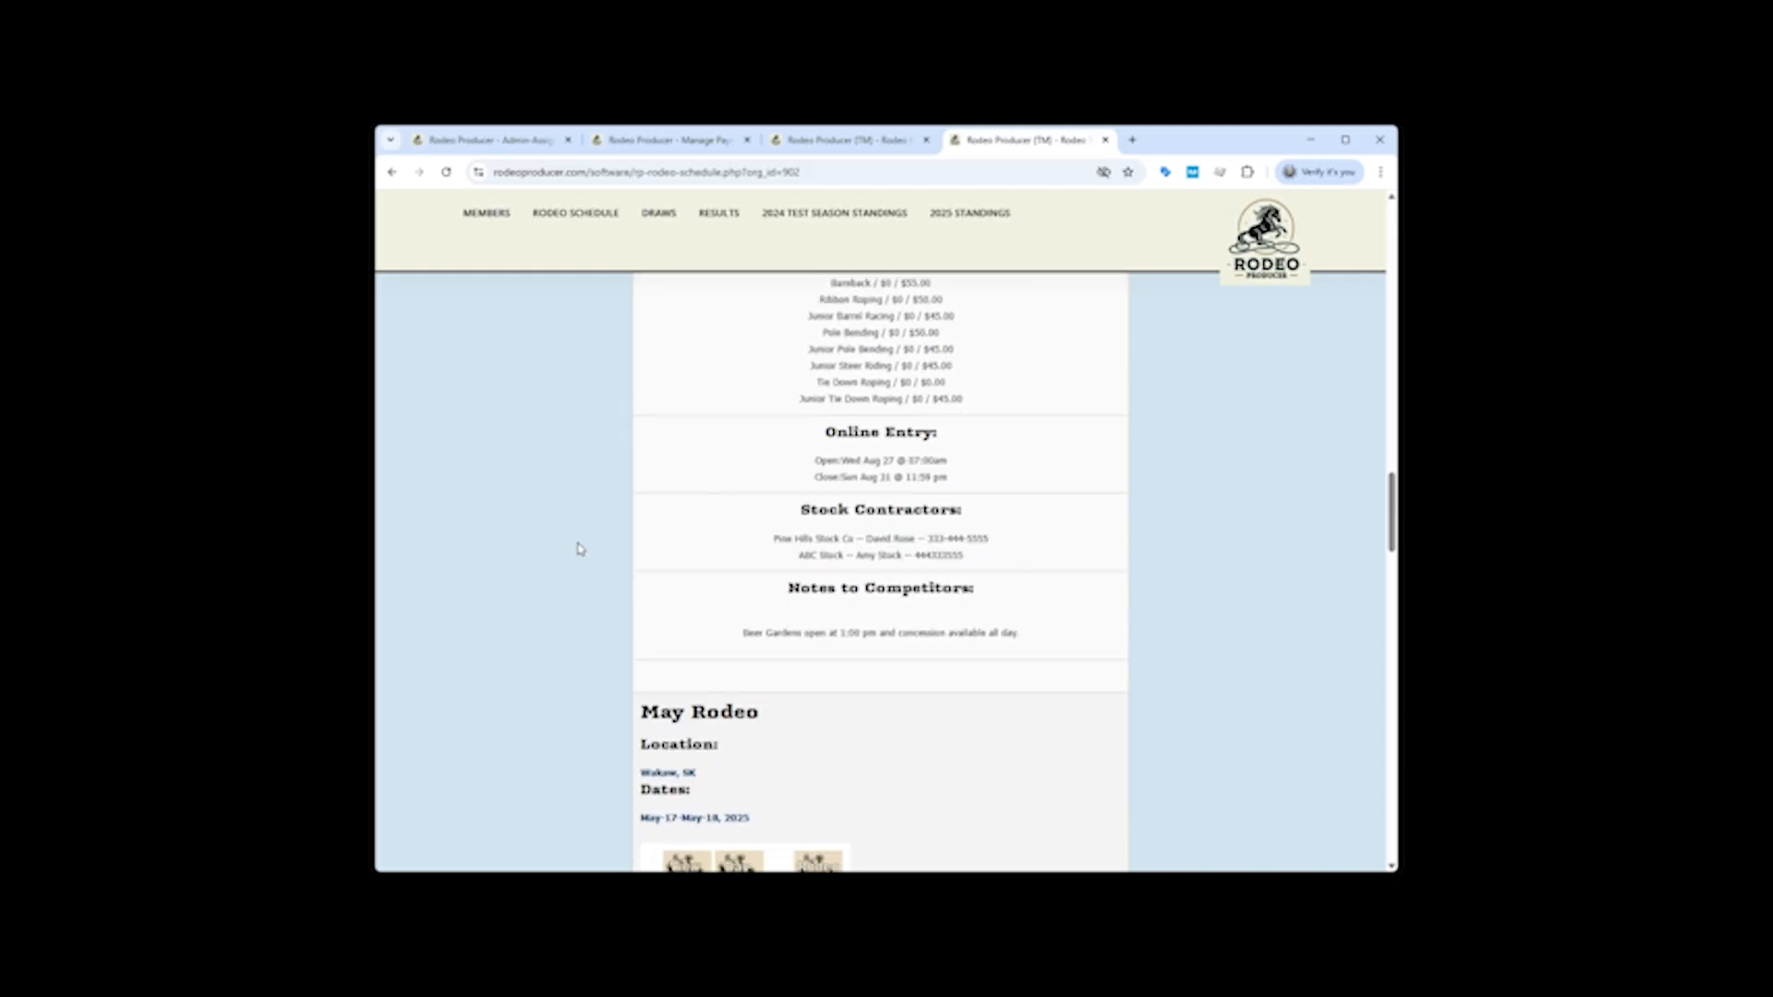
pyautogui.scroll(-19, 580, 549)
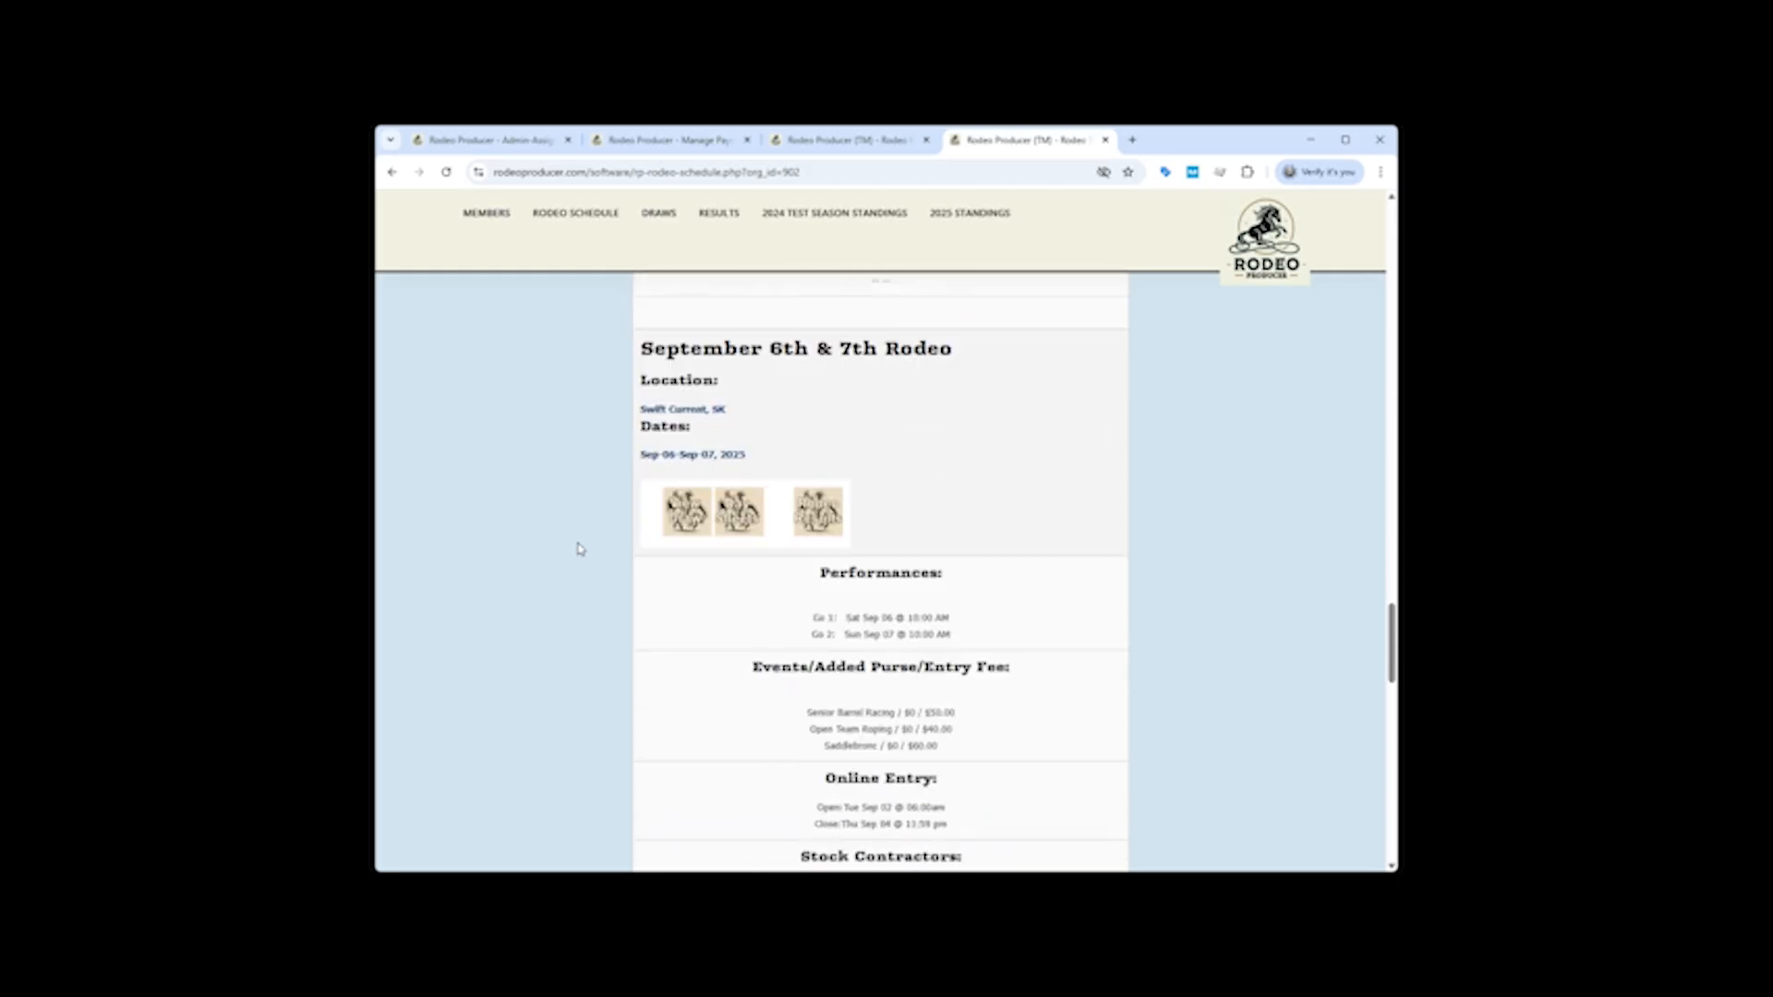
pyautogui.scroll(-7, 580, 549)
pyautogui.scroll(6, 580, 549)
pyautogui.scroll(-6, 579, 549)
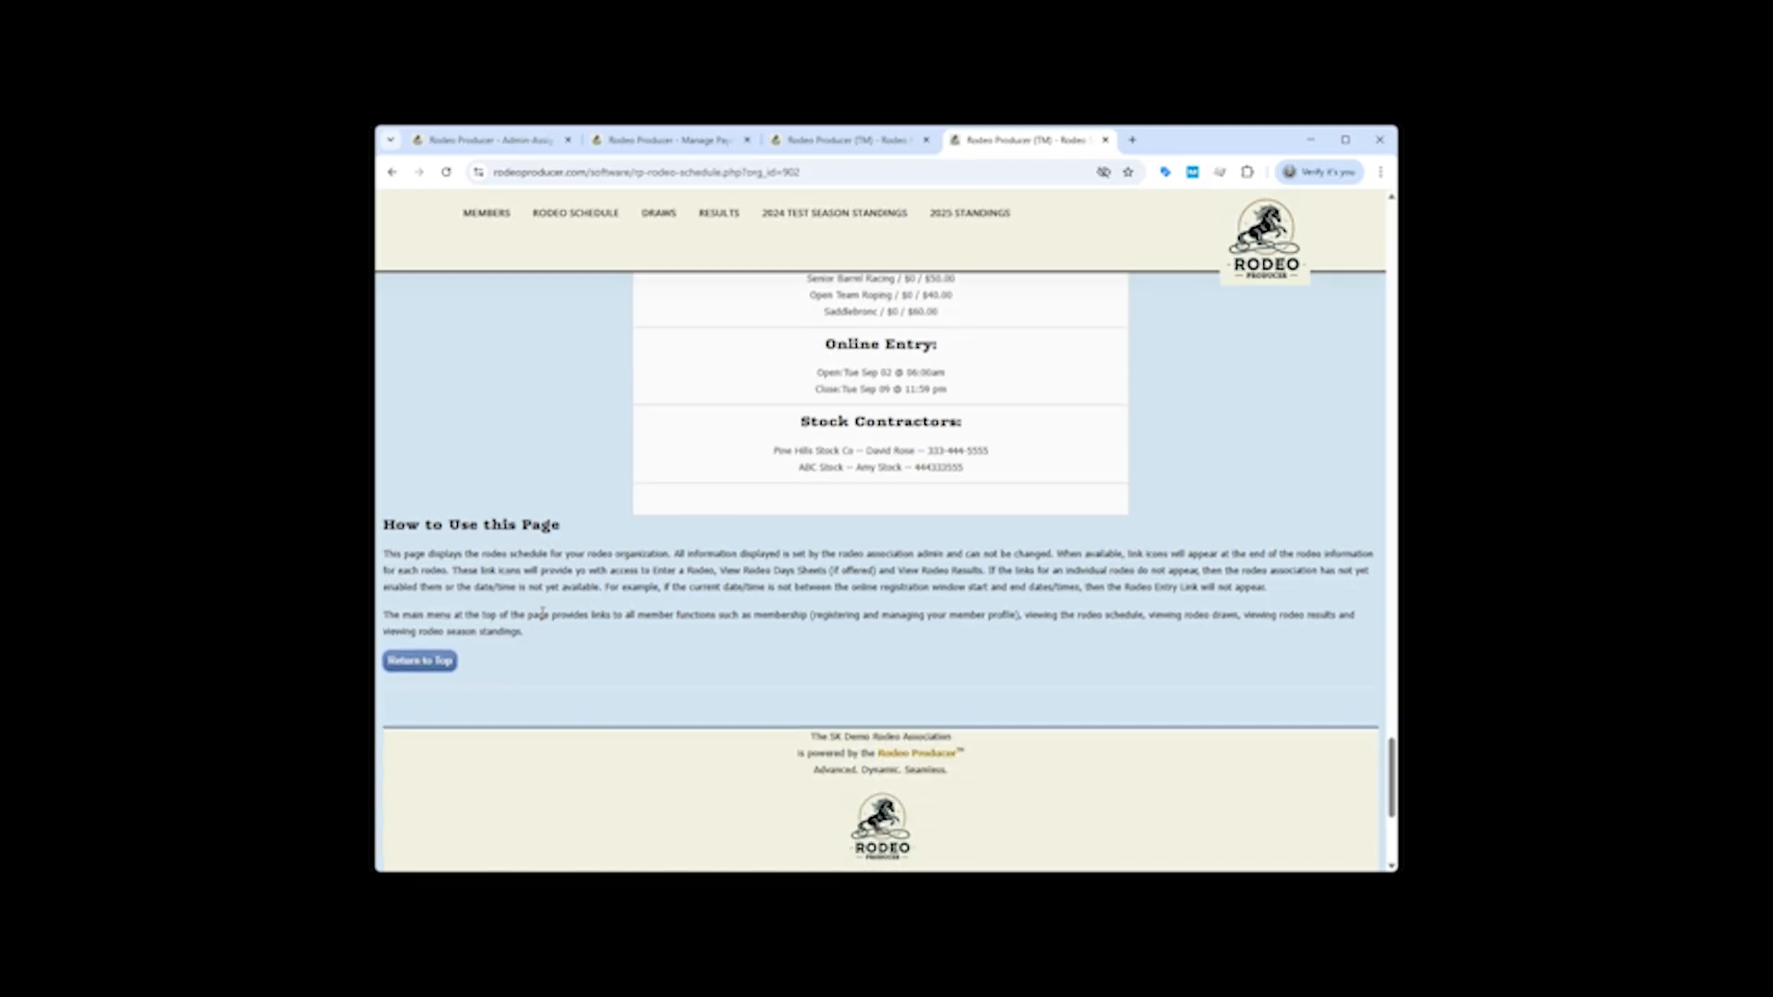
pyautogui.scroll(20, 565, 609)
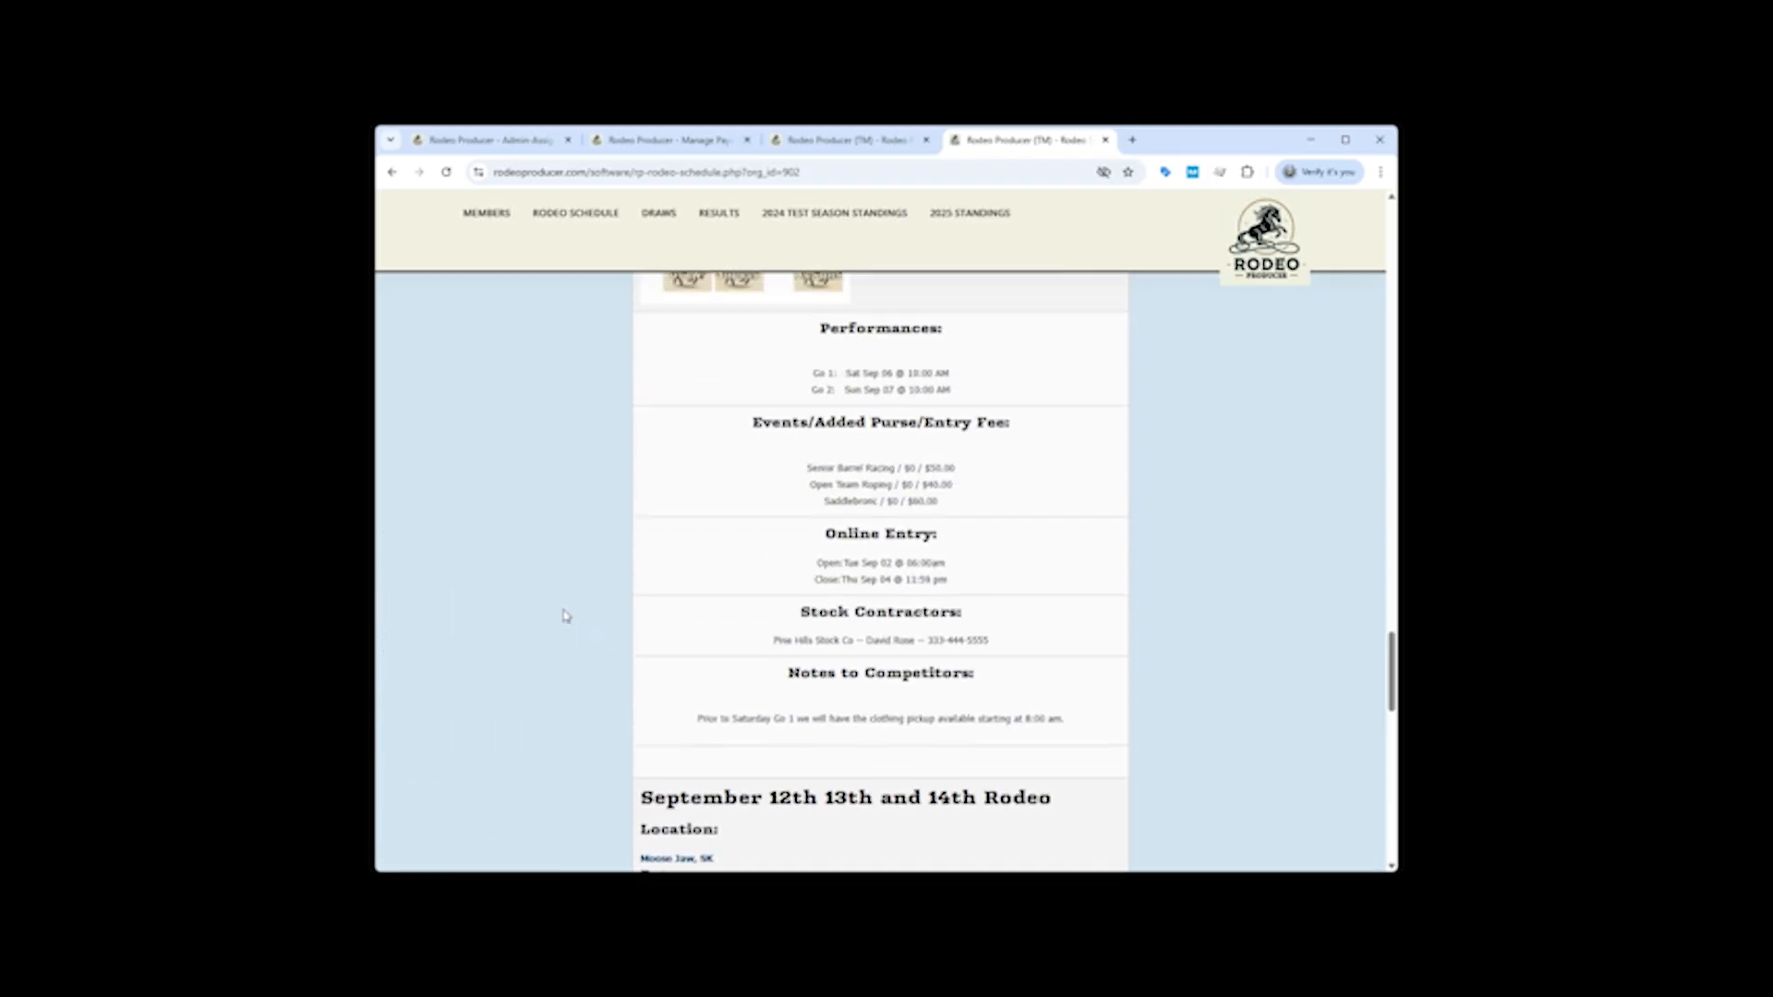
pyautogui.scroll(20, 566, 616)
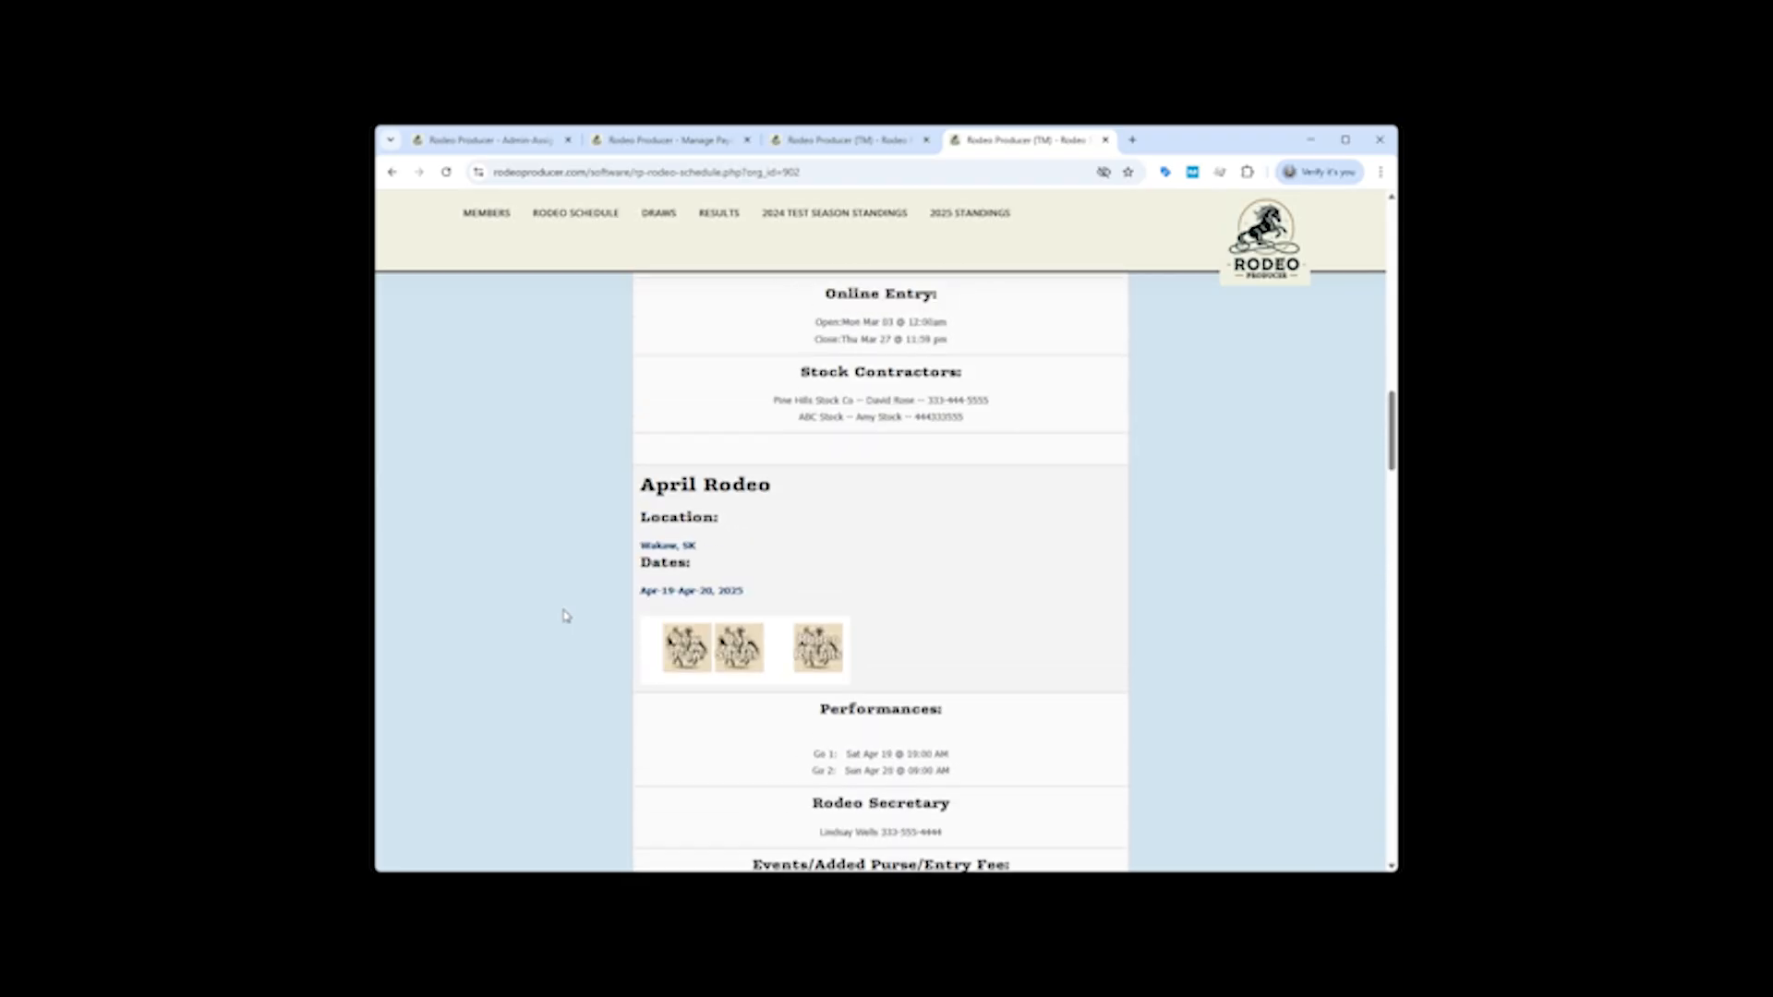
pyautogui.scroll(4, 565, 617)
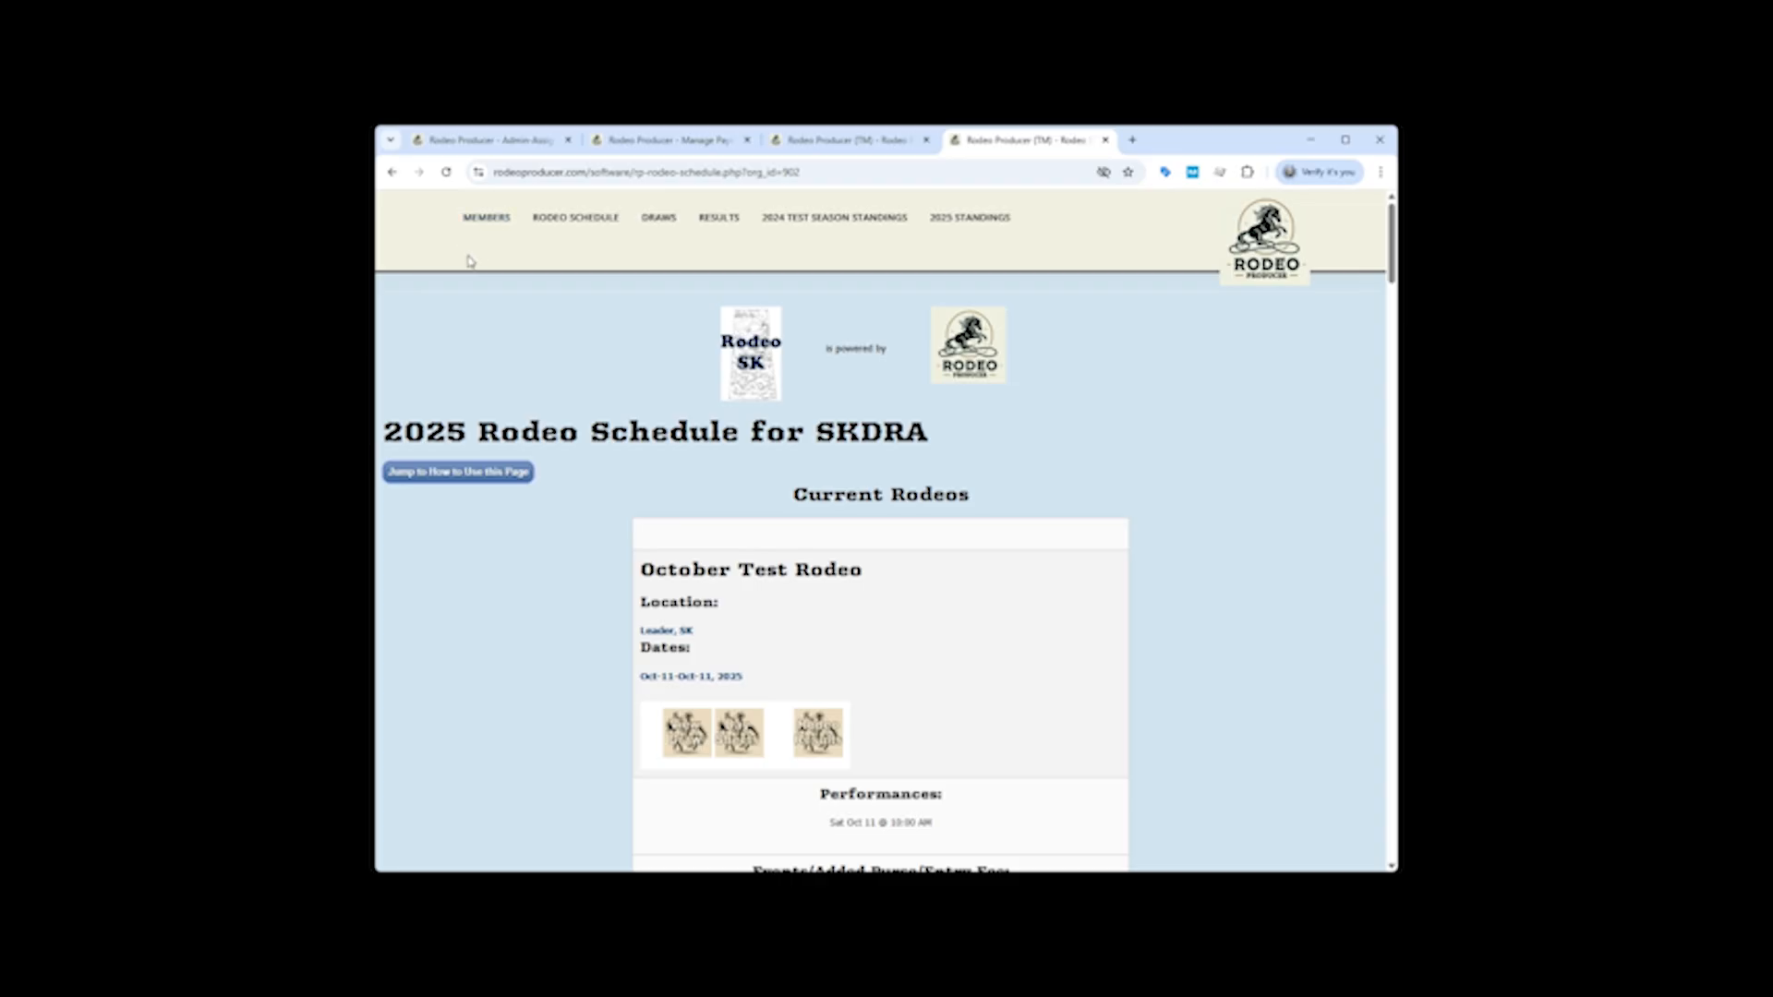
# Open the public members page and return to the October Test Rodeo listing on the rodeo schedule.
pyautogui.click(479, 224)
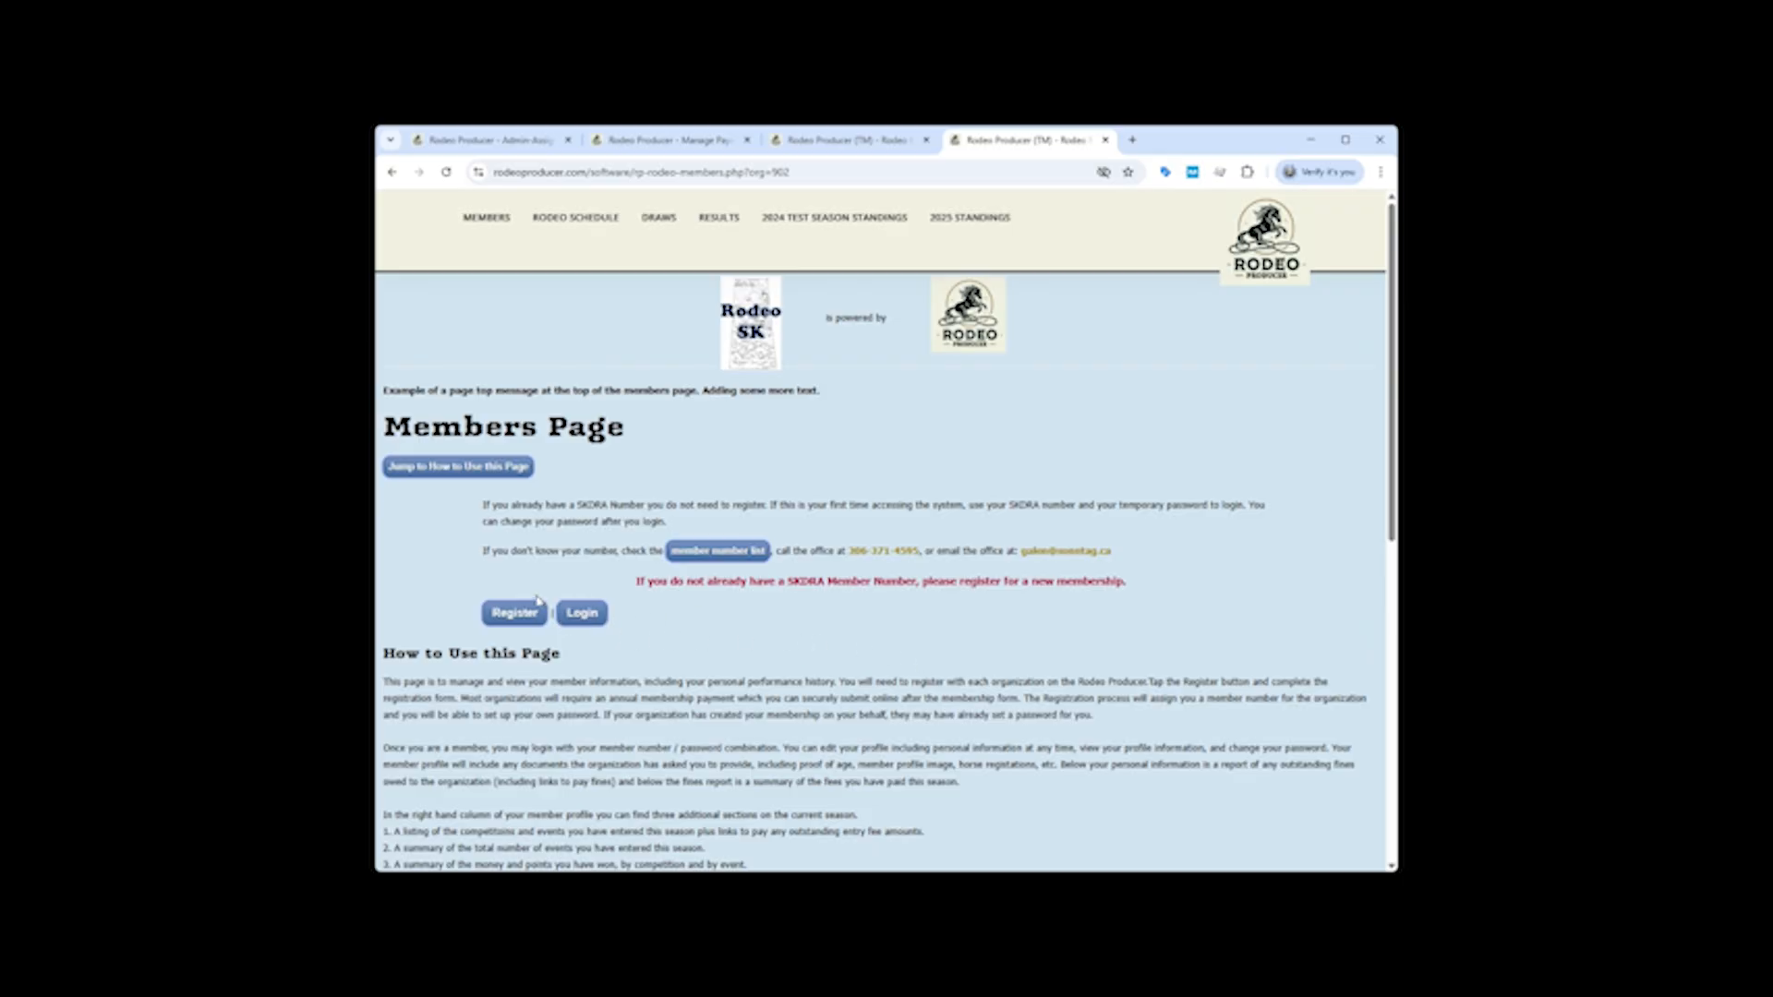
pyautogui.click(554, 222)
pyautogui.scroll(-3, 977, 673)
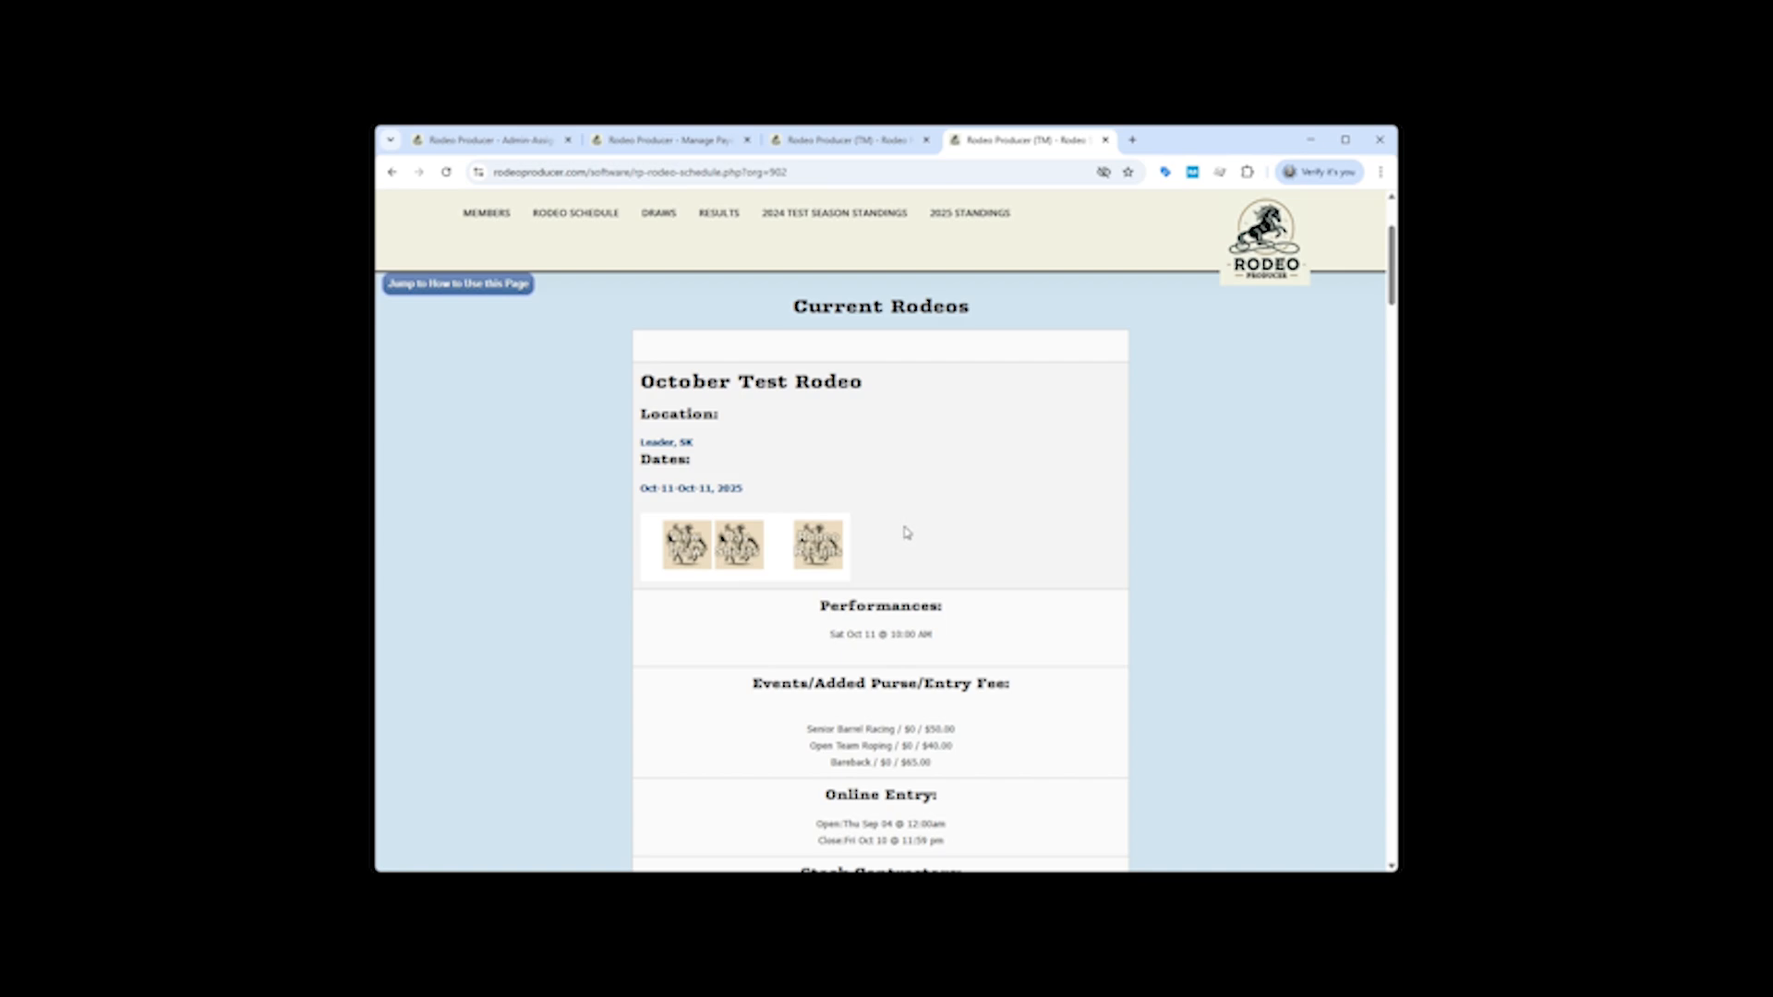
# Open the public rodeo draws page, and look through the March Rodeo results by event on the public results page.
pyautogui.click(656, 220)
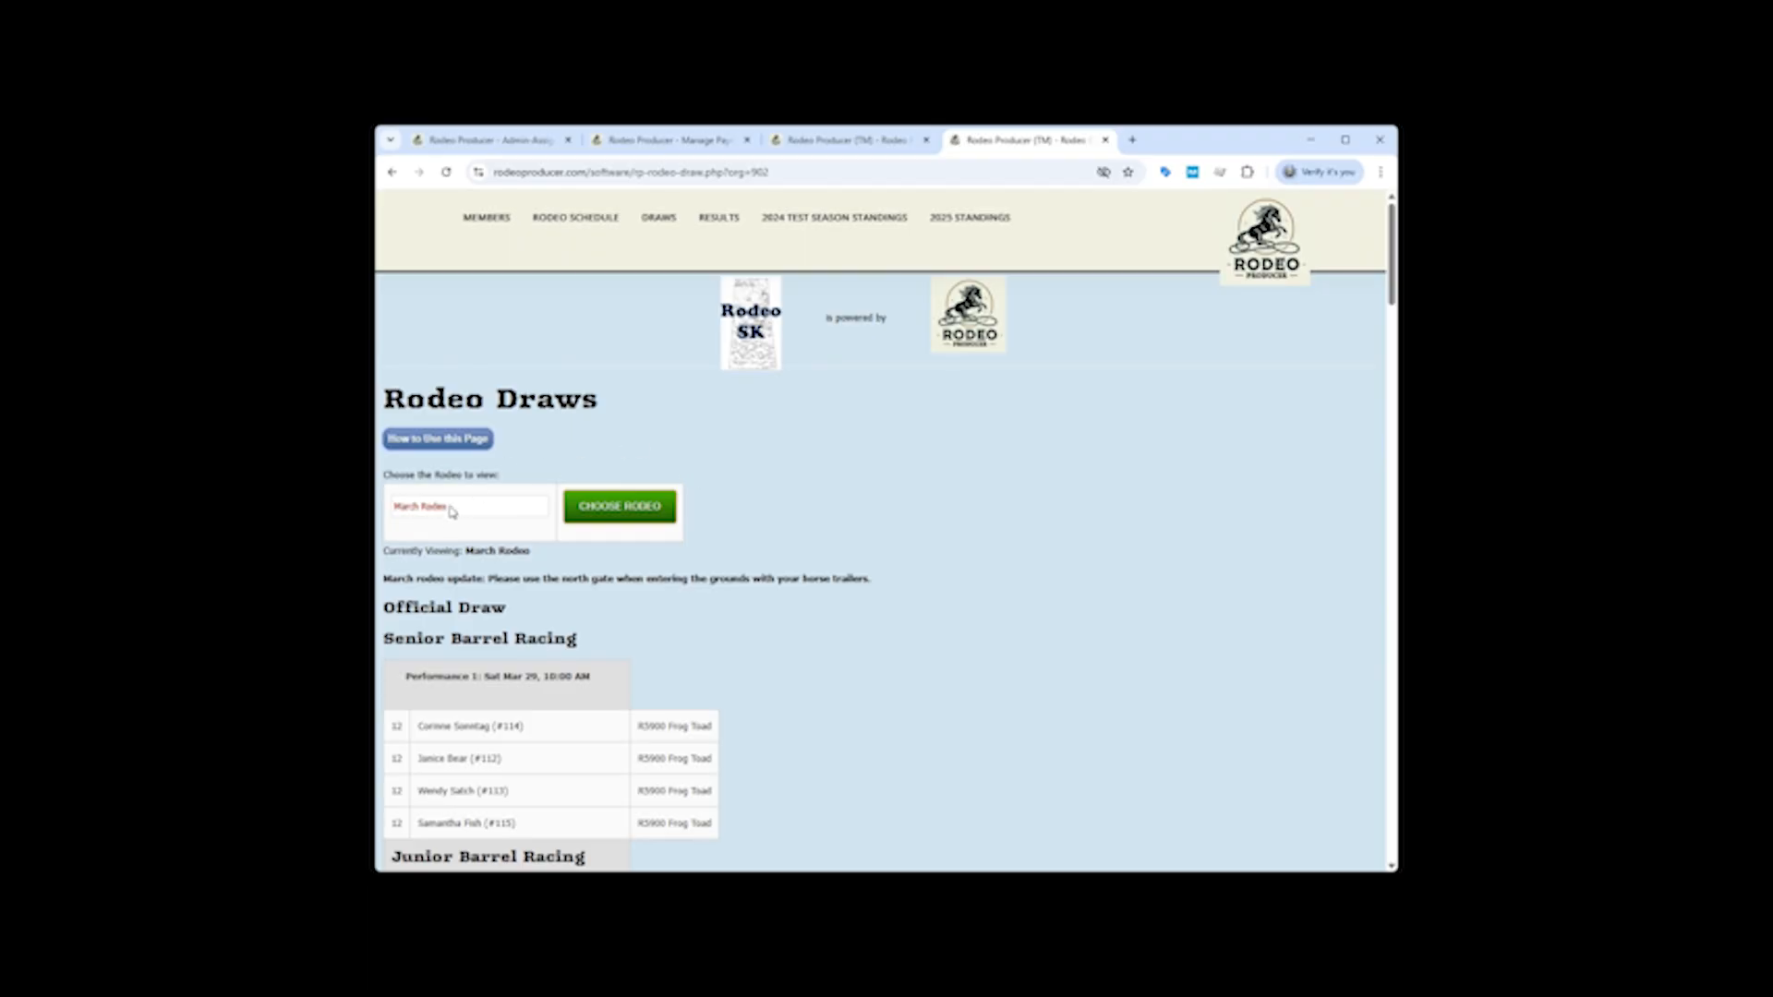
pyautogui.click(718, 219)
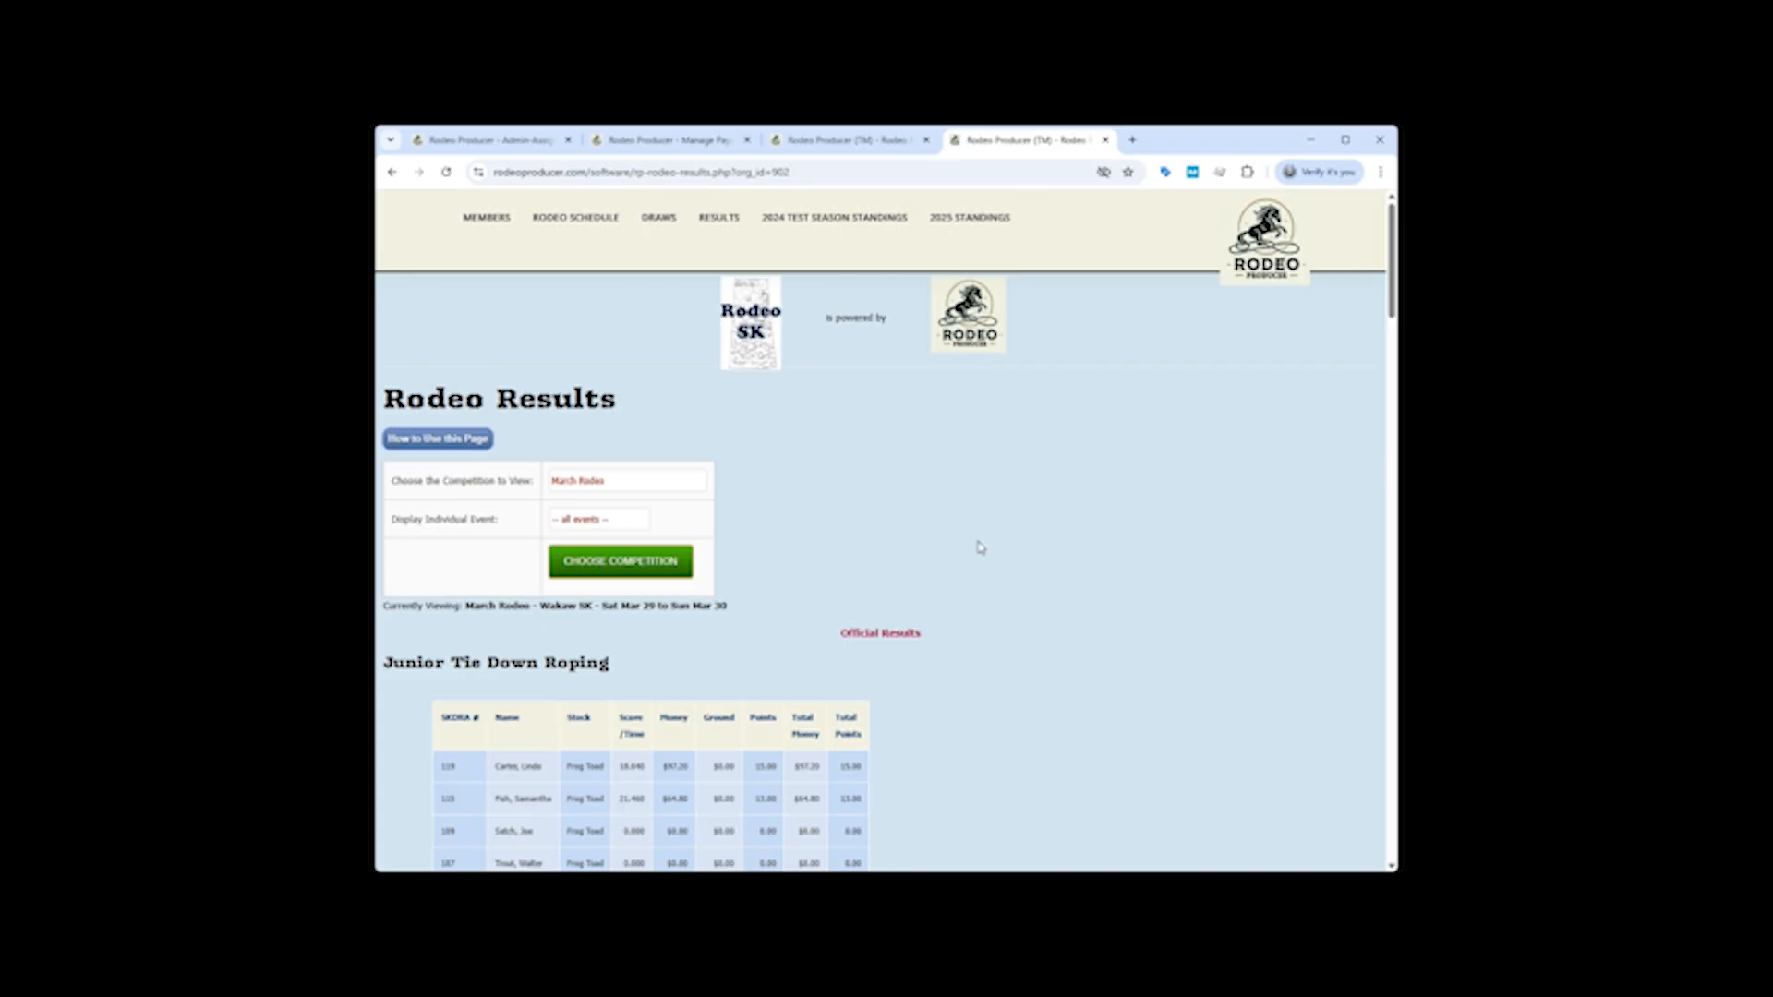
pyautogui.scroll(-4, 993, 541)
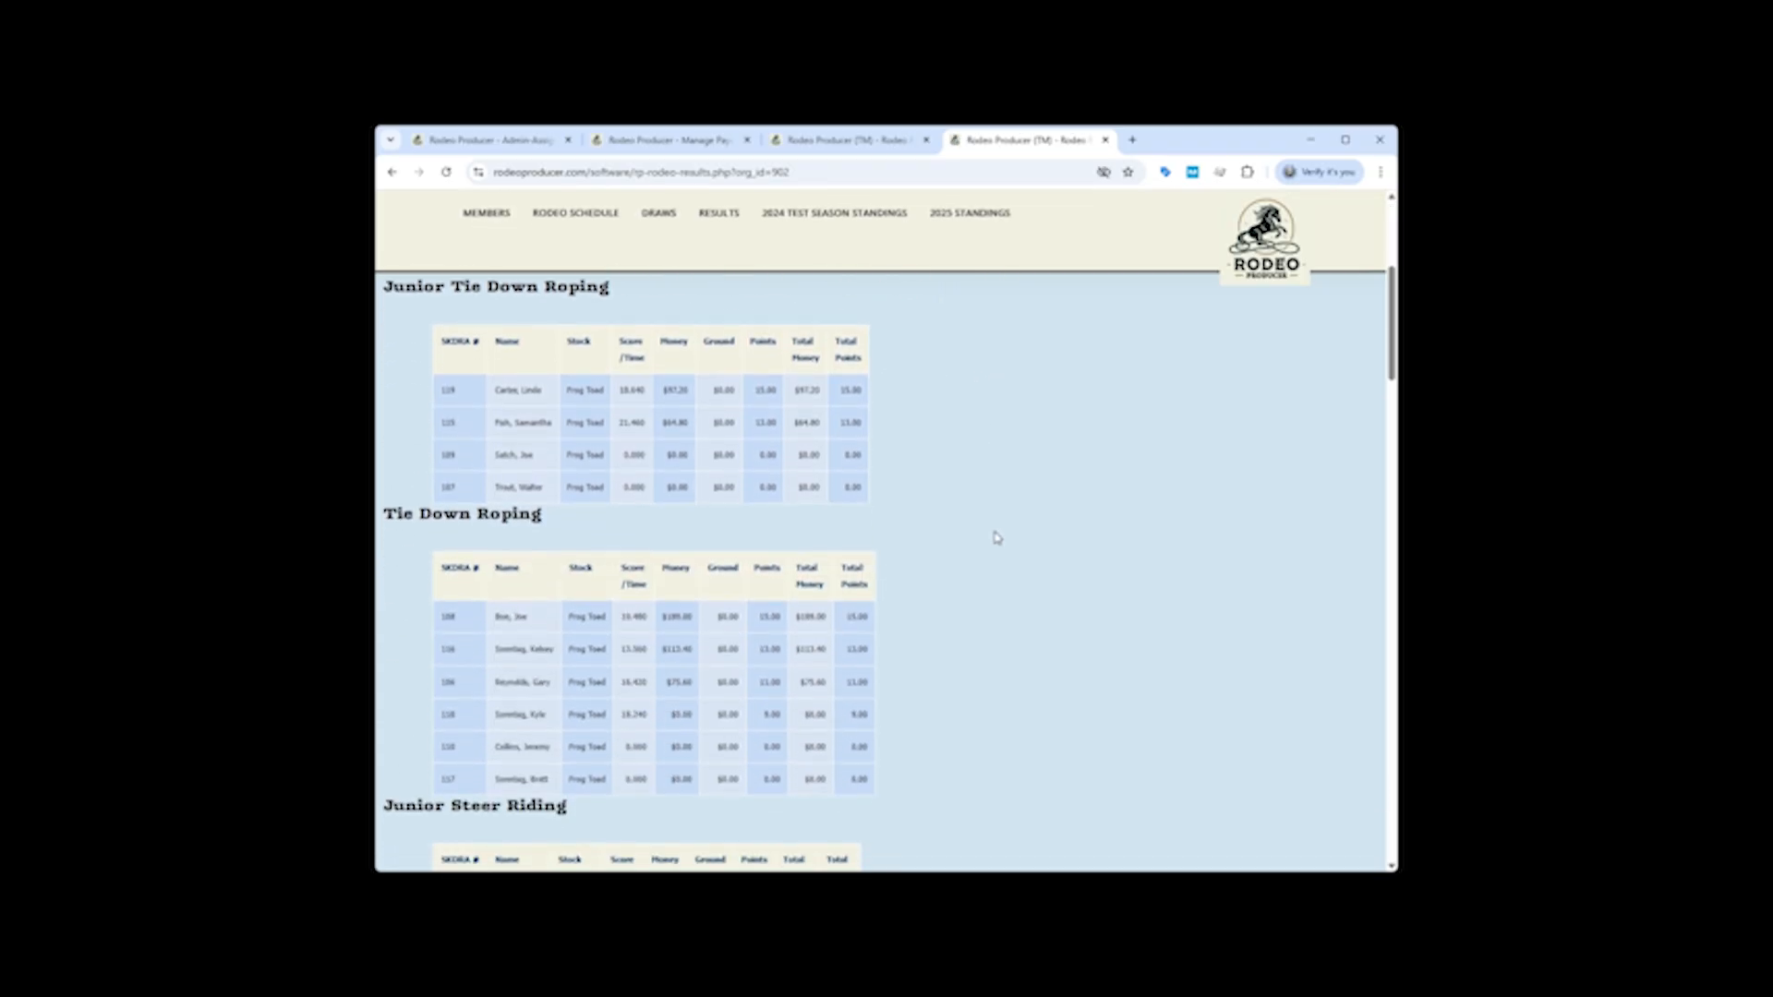
pyautogui.scroll(-2, 998, 537)
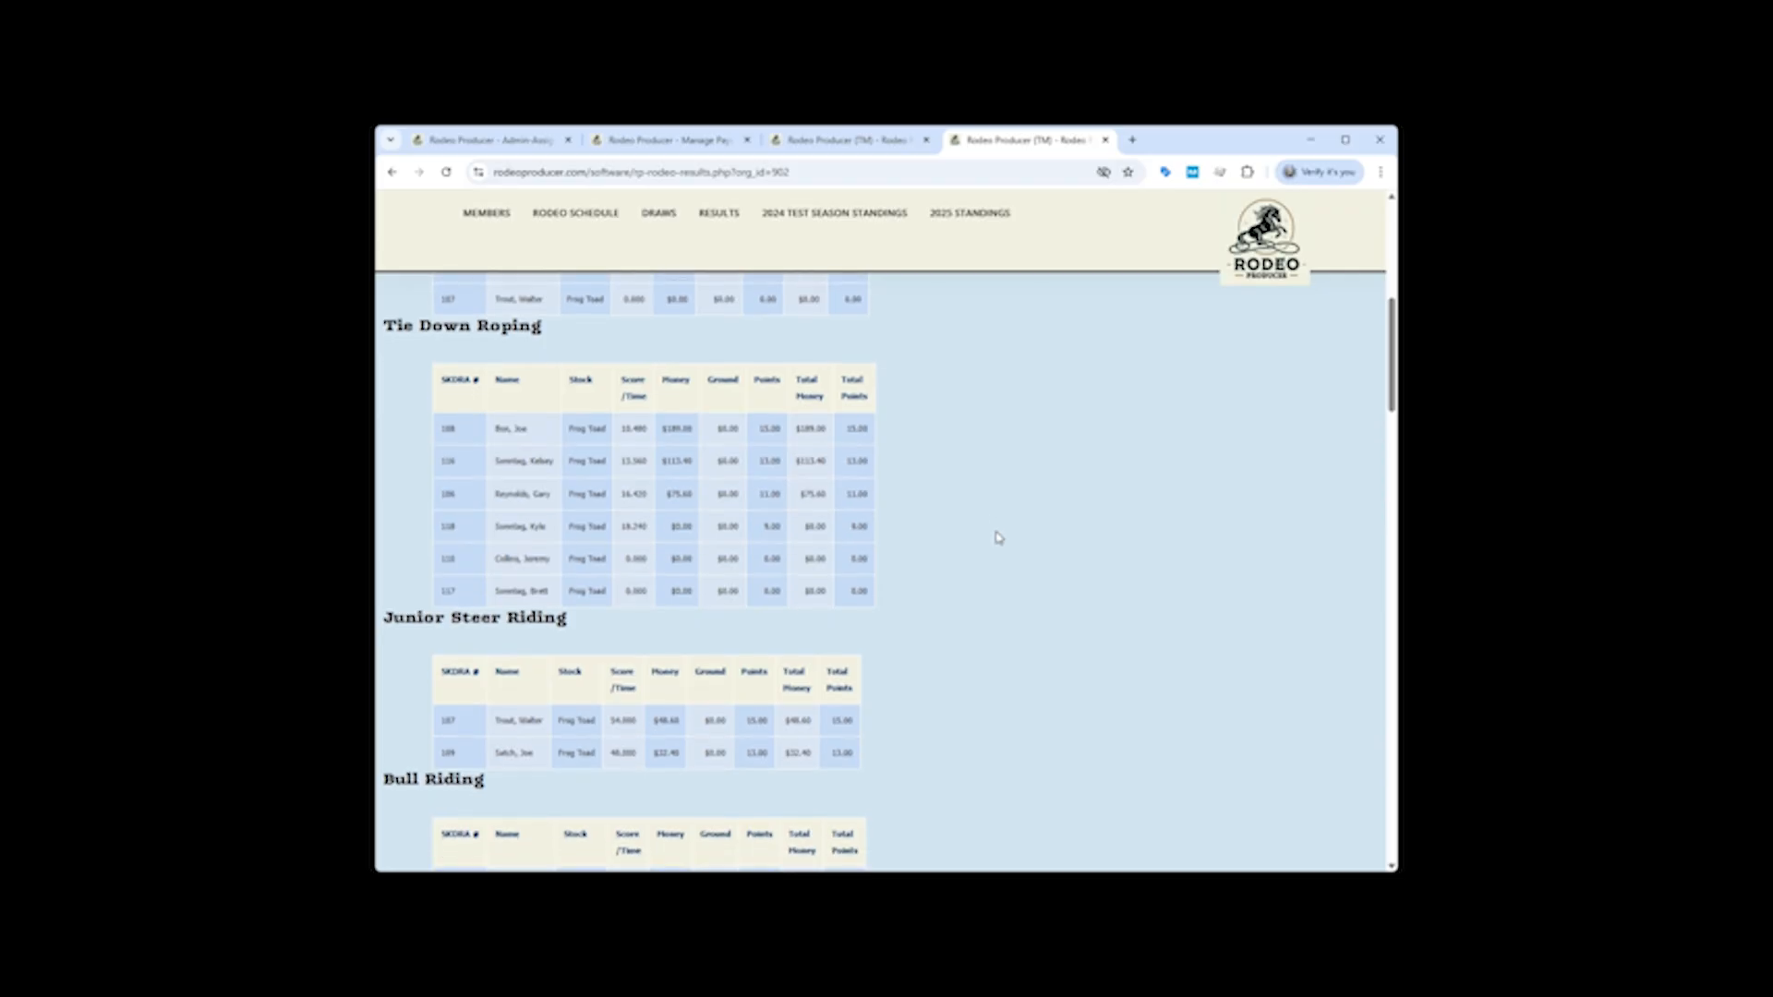
pyautogui.scroll(-10, 1024, 524)
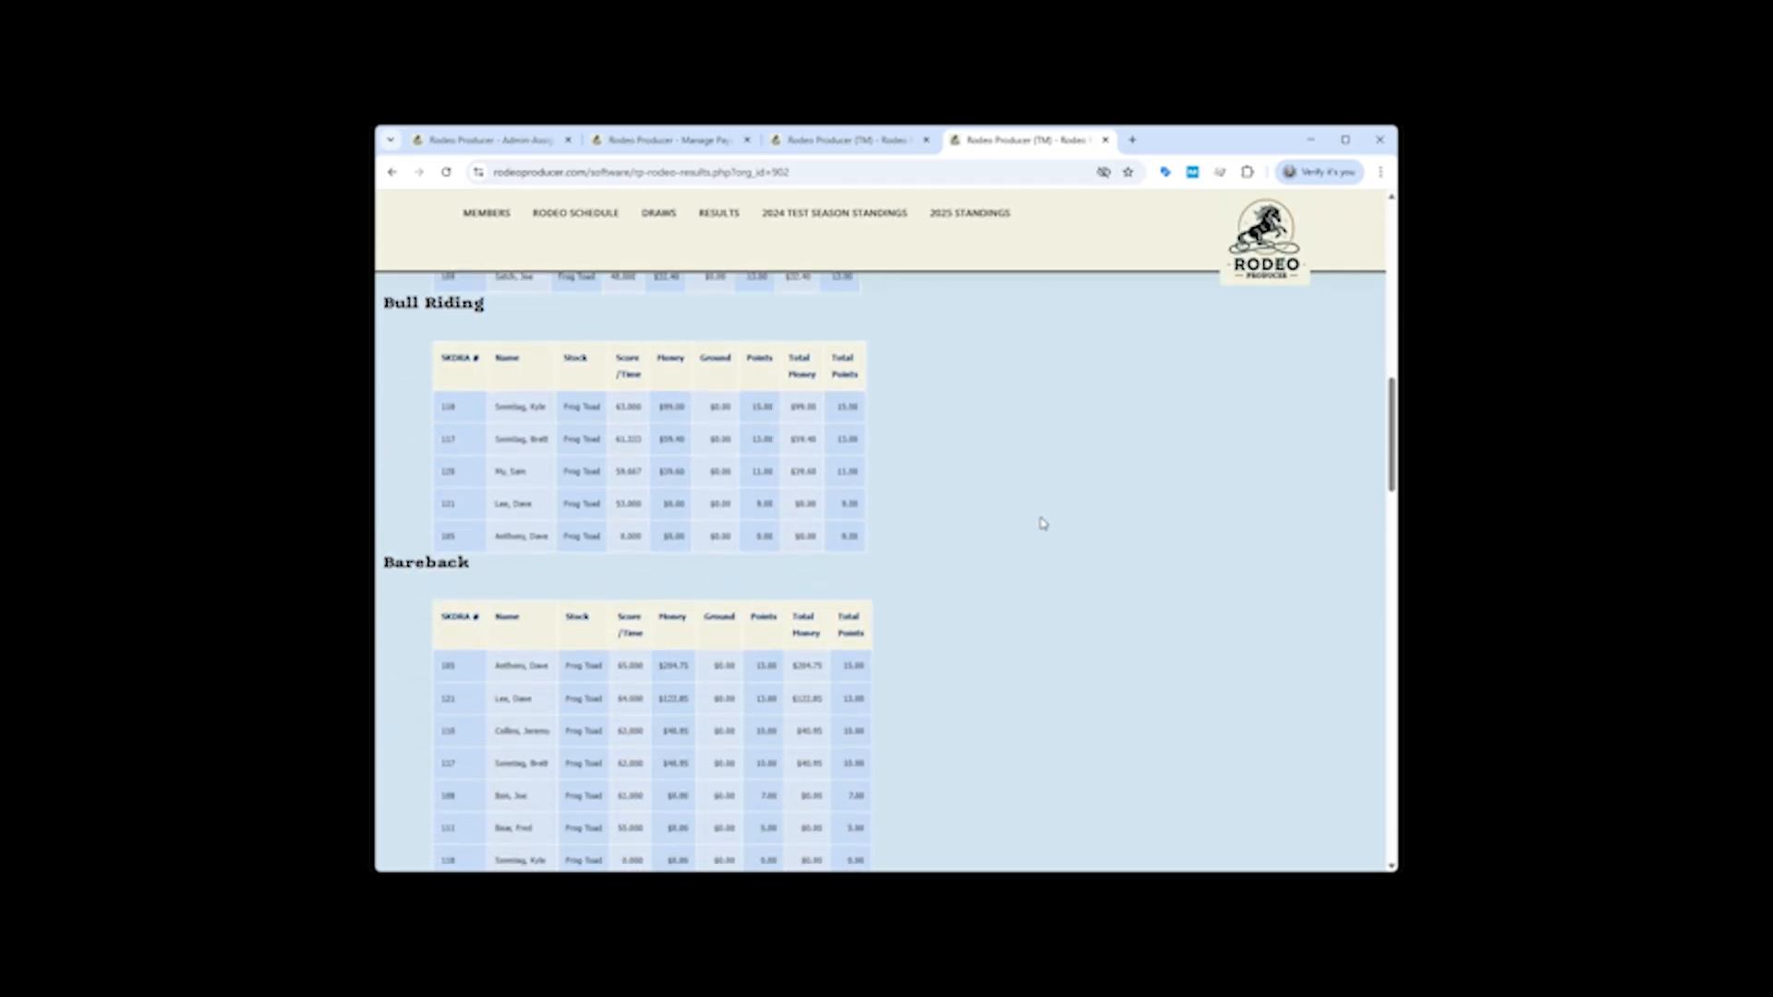
pyautogui.scroll(-5, 1042, 524)
pyautogui.scroll(7, 1042, 524)
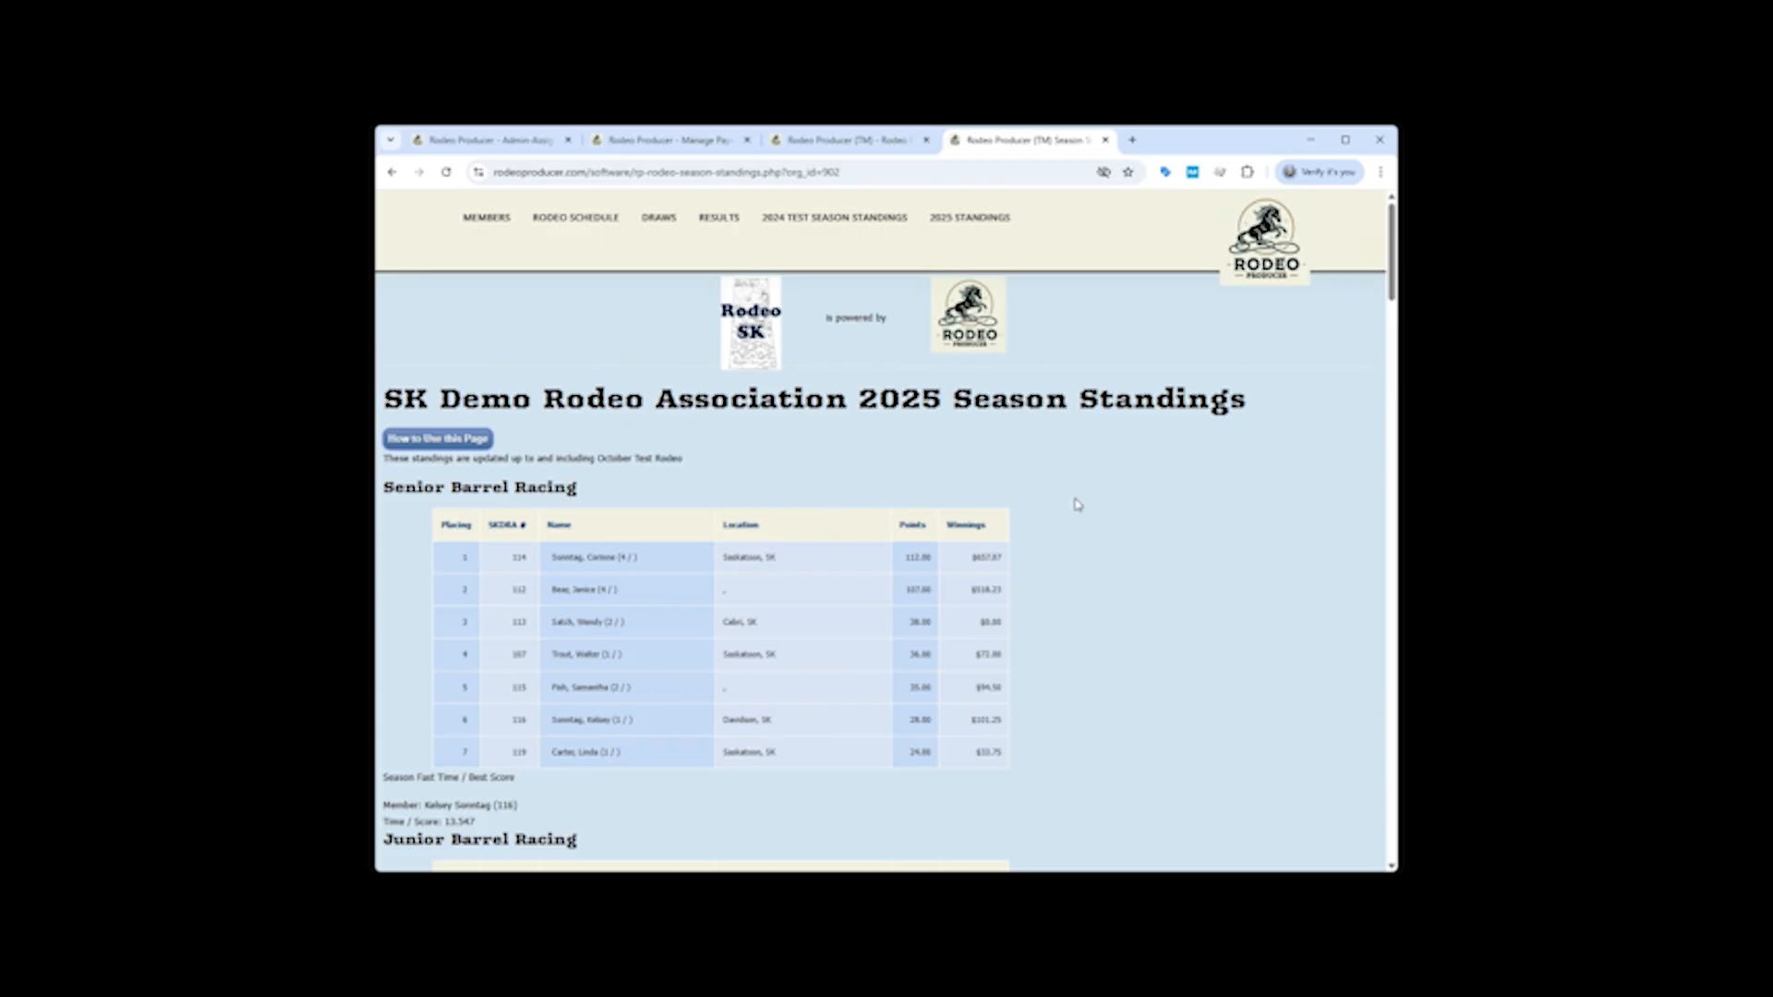
# Look through the public 2025 season standings by event, from Senior Barrel Racing to Open Team Roping - Header, and return to the beginning.
pyautogui.scroll(-8, 1078, 504)
pyautogui.scroll(-6, 1080, 518)
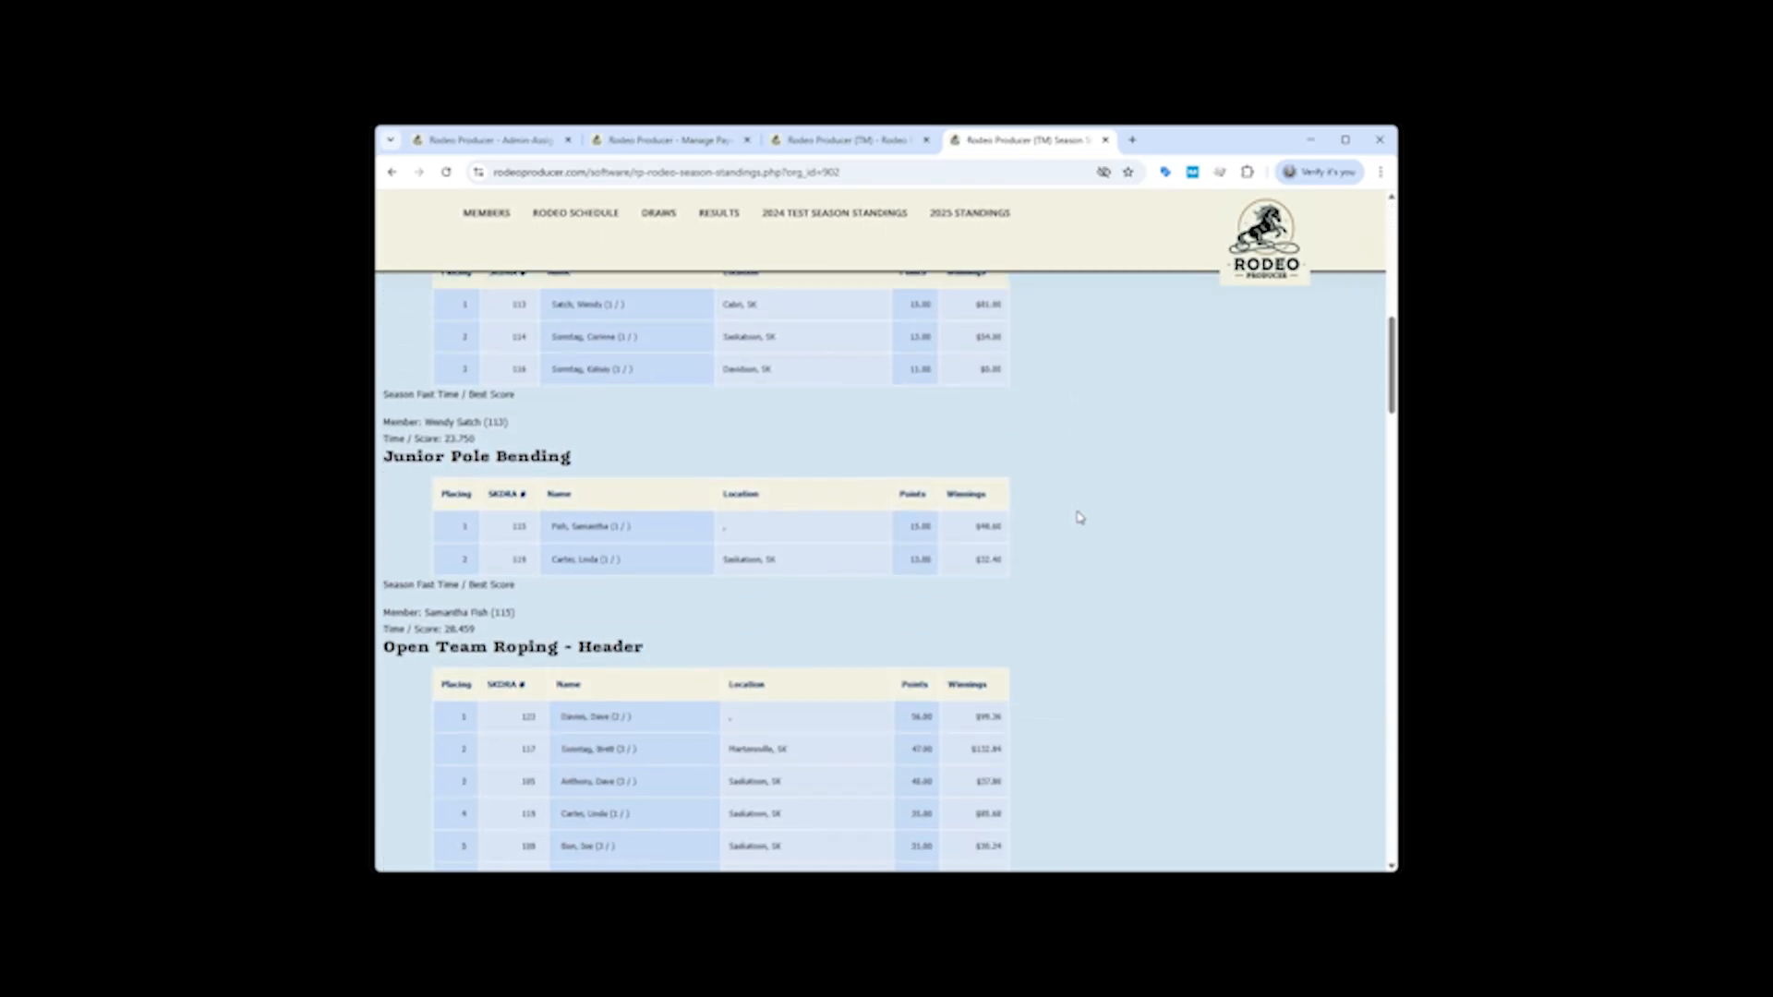
pyautogui.scroll(14, 1080, 518)
# Open the public members page and log in with the prefilled member number and password.
pyautogui.click(485, 222)
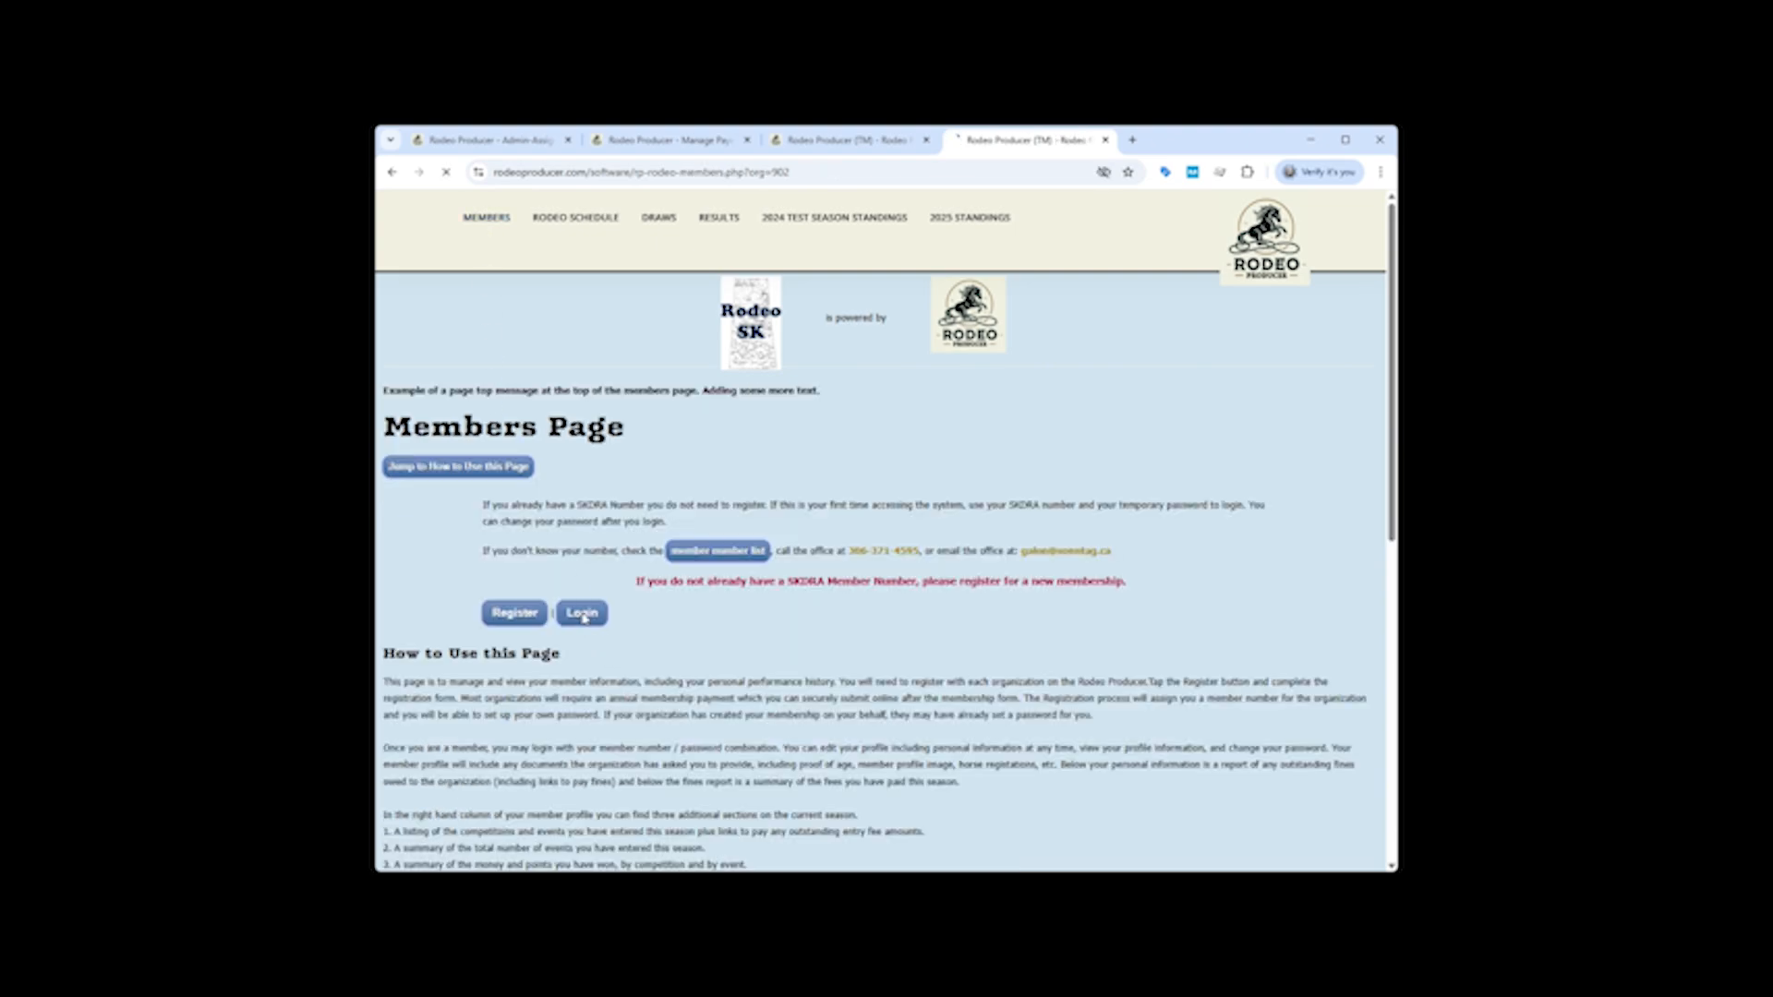
pyautogui.click(583, 615)
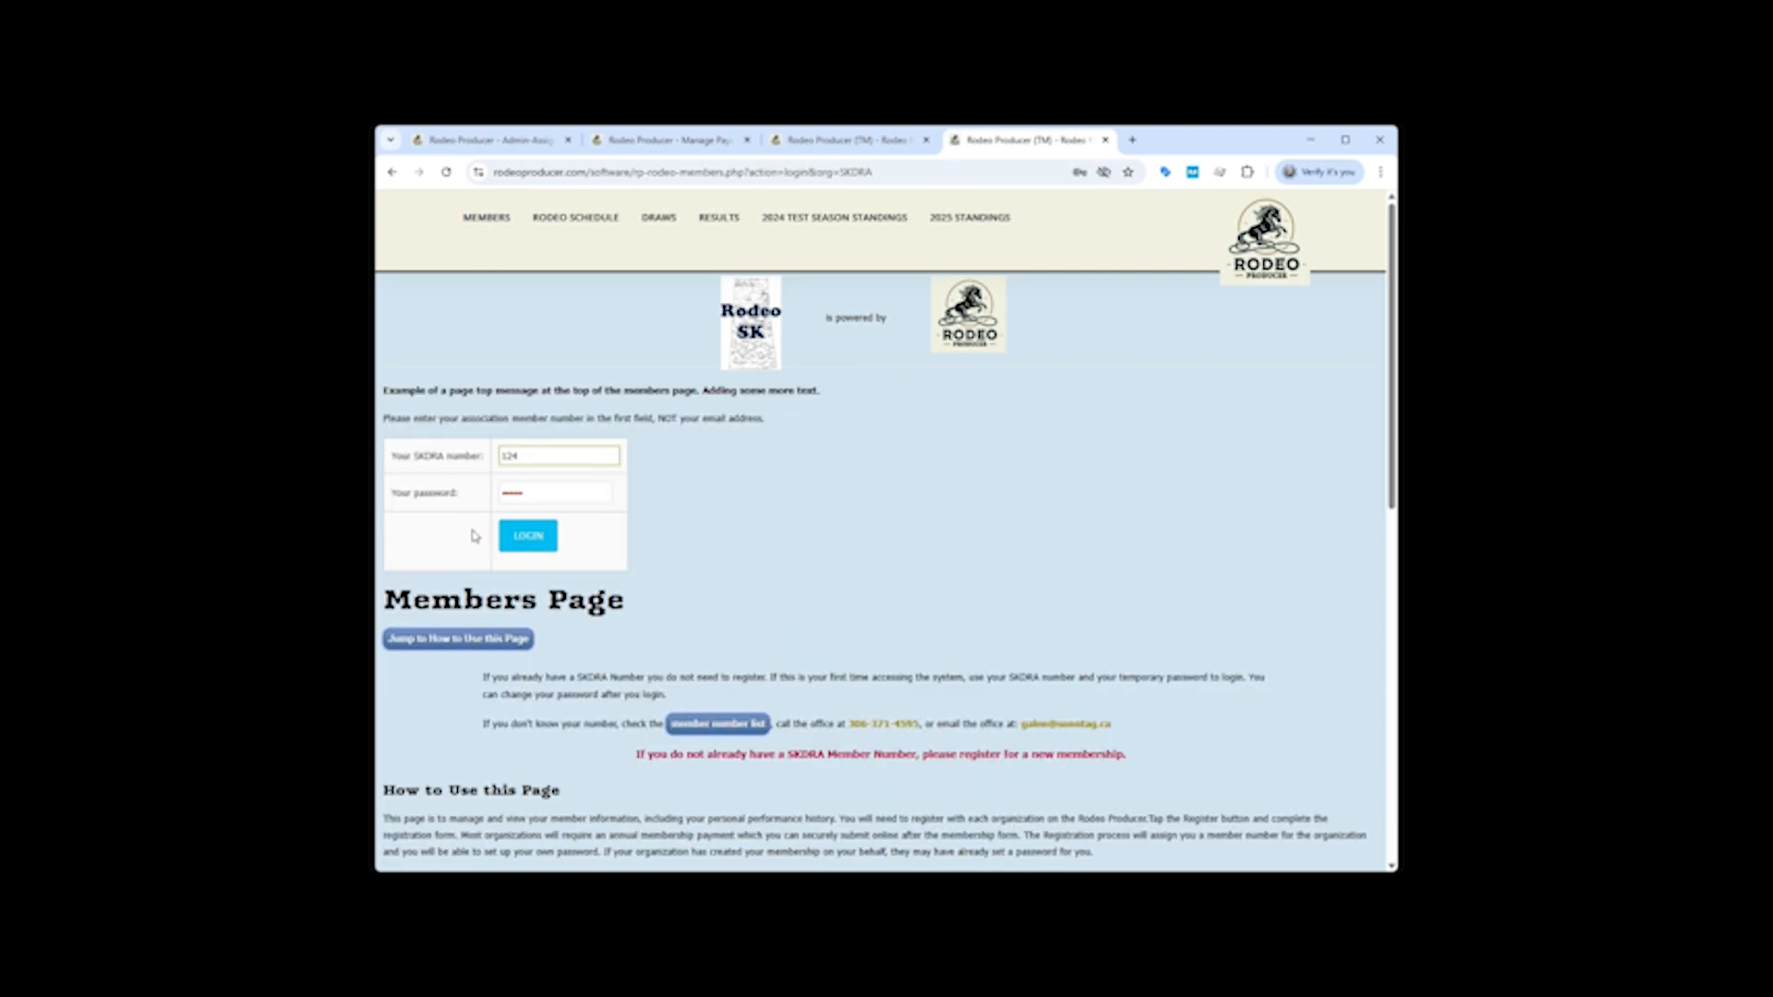
pyautogui.click(522, 545)
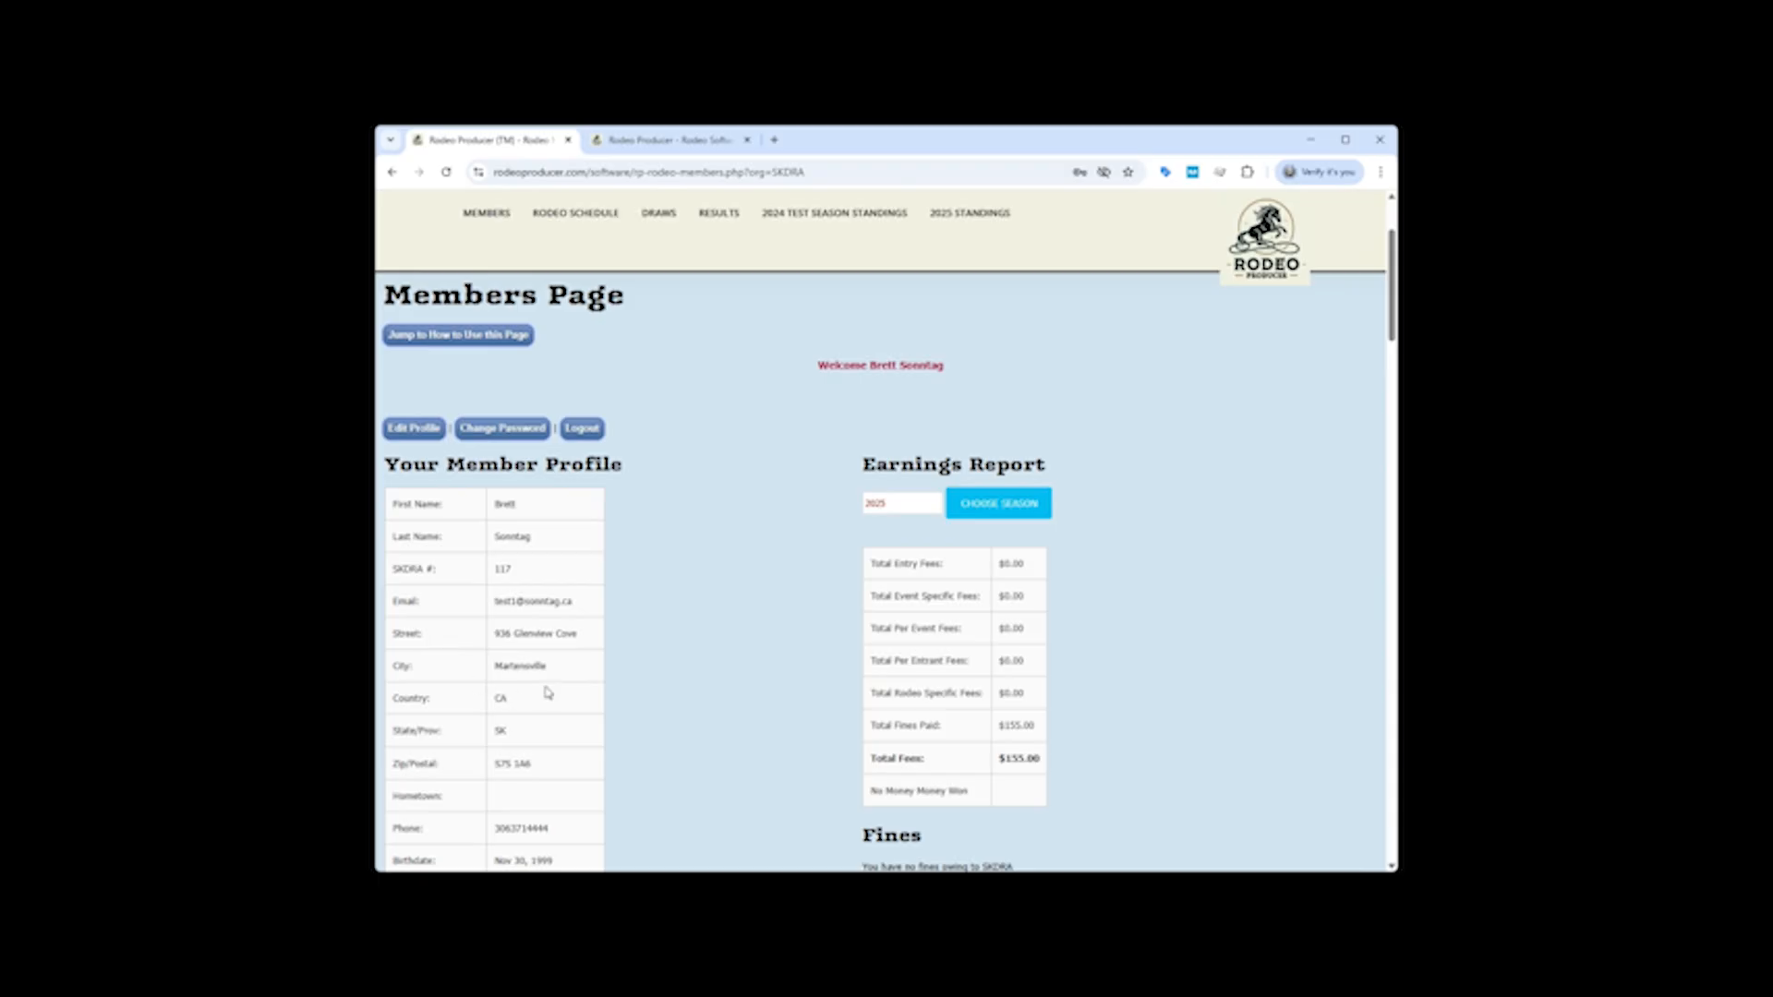
# Examine the member profile, earnings report, fines, 2025 rodeo entries and member image on the members page.
pyautogui.scroll(-2, 454, 543)
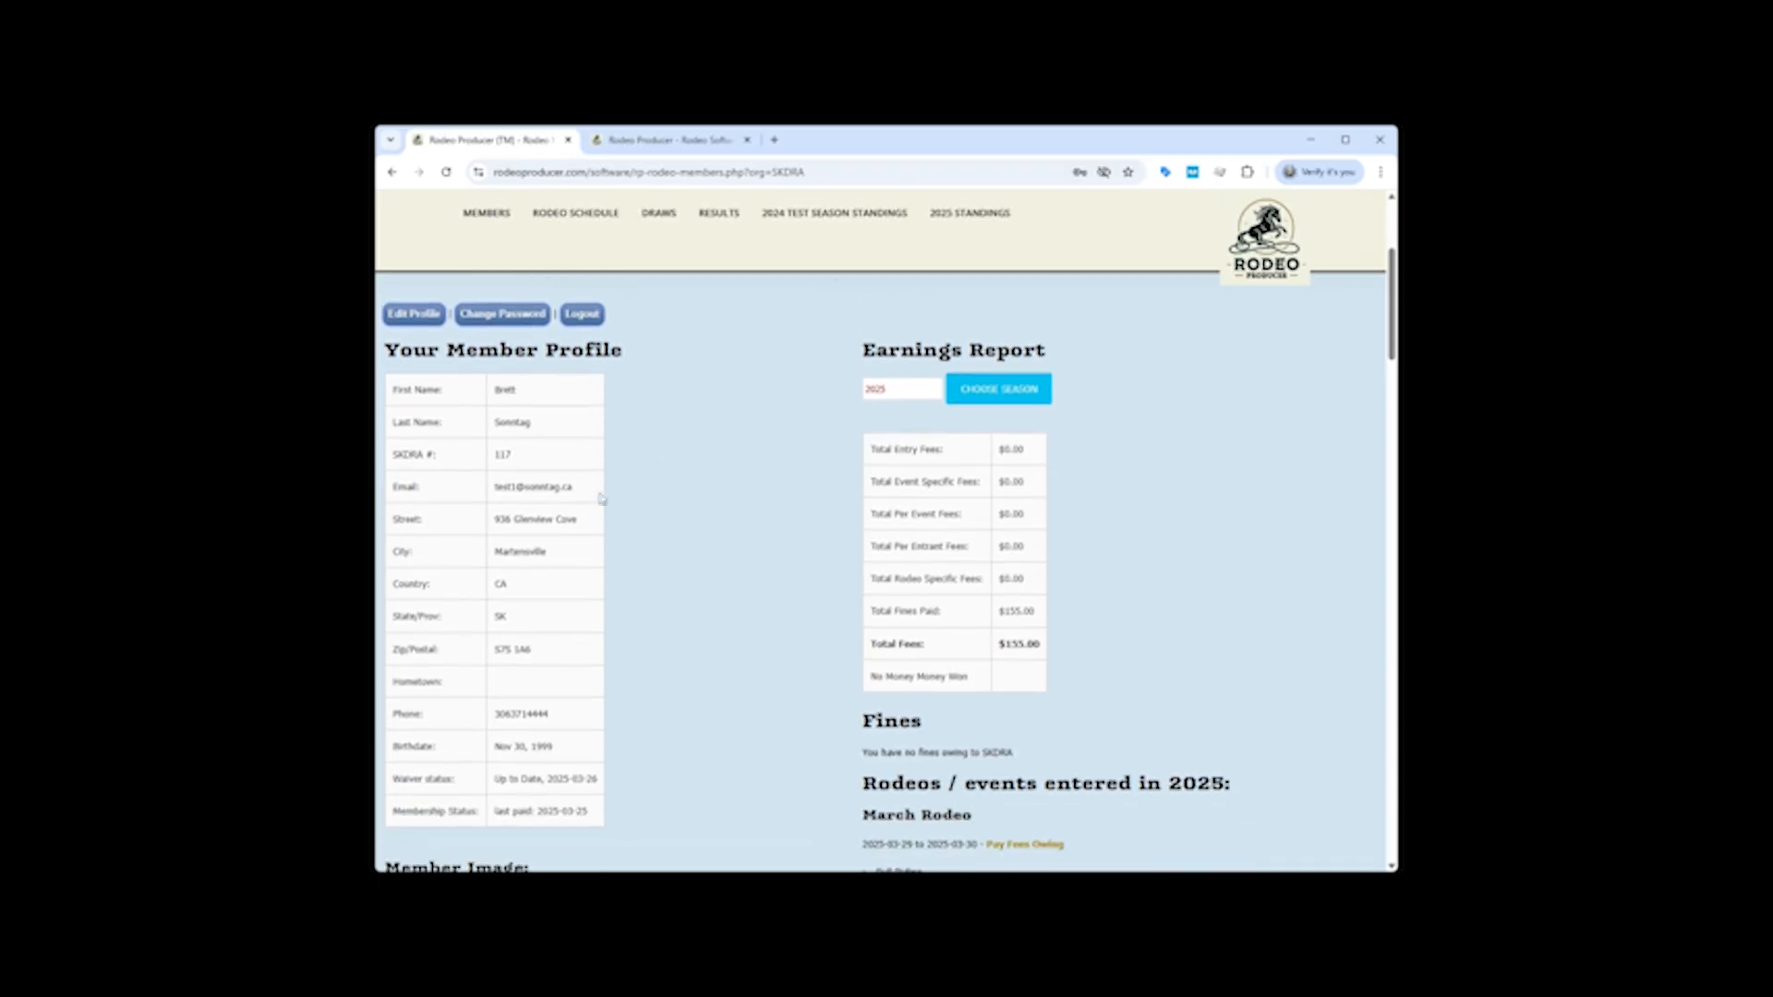
pyautogui.scroll(1, 529, 665)
pyautogui.scroll(1, 528, 665)
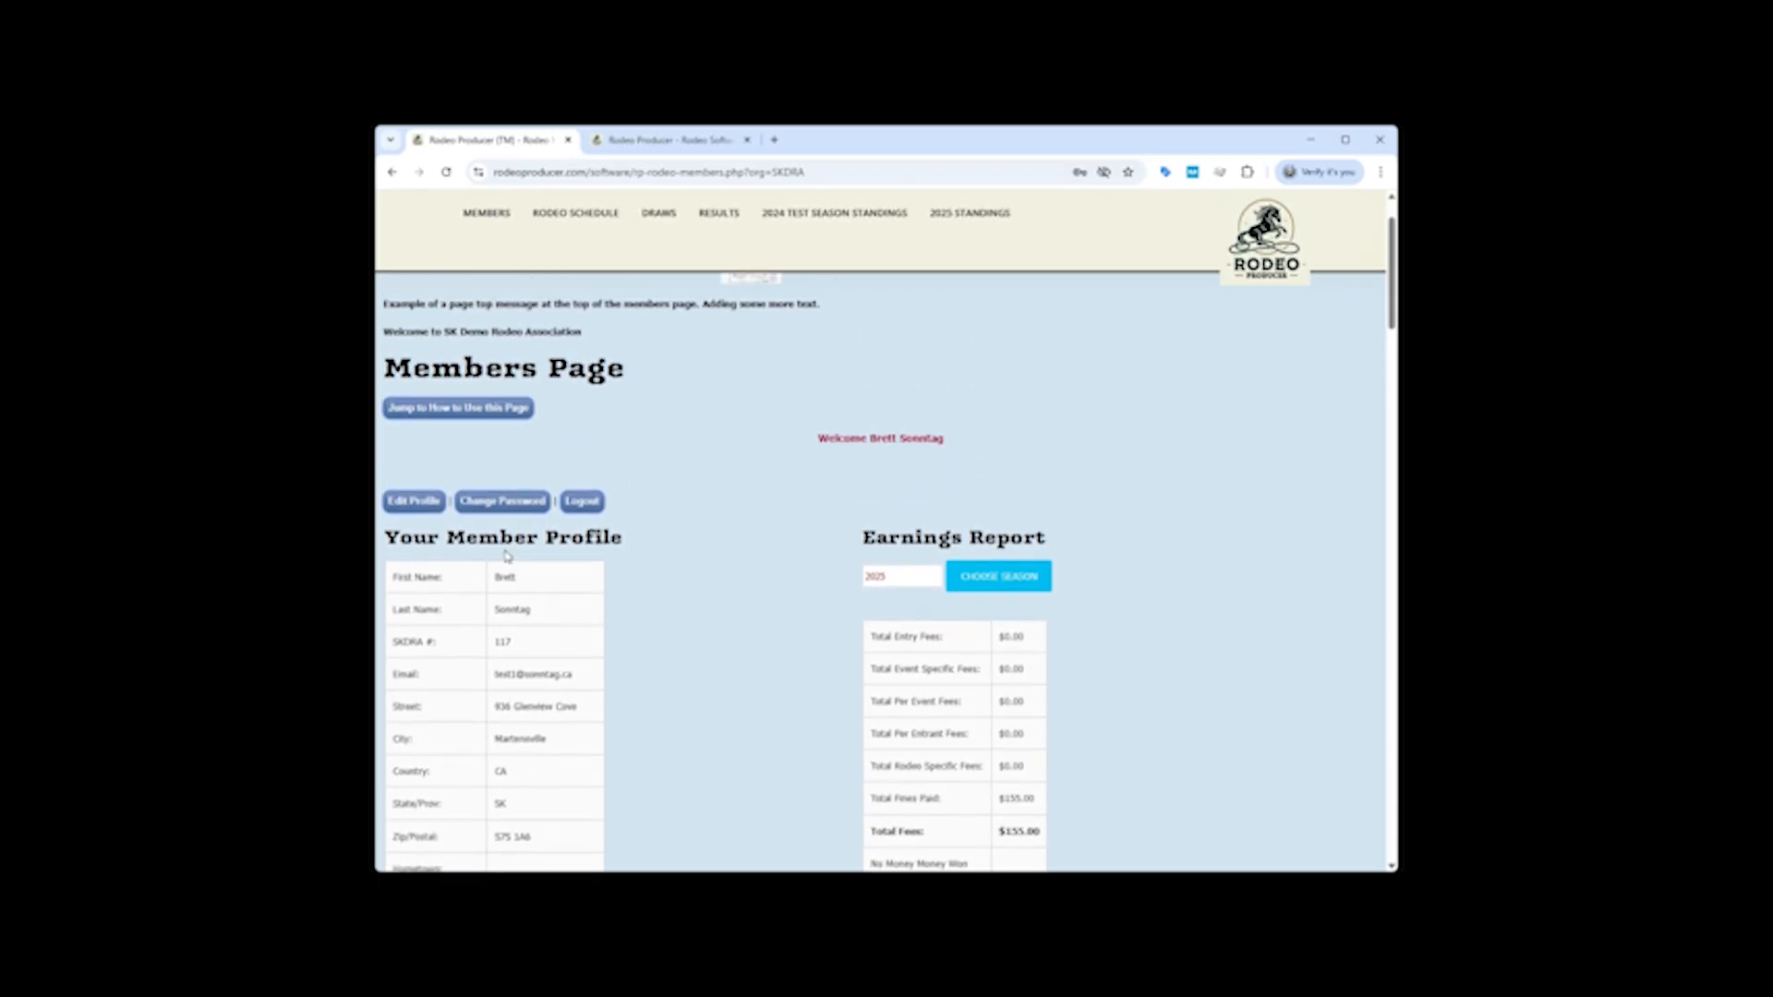
pyautogui.scroll(-5, 711, 512)
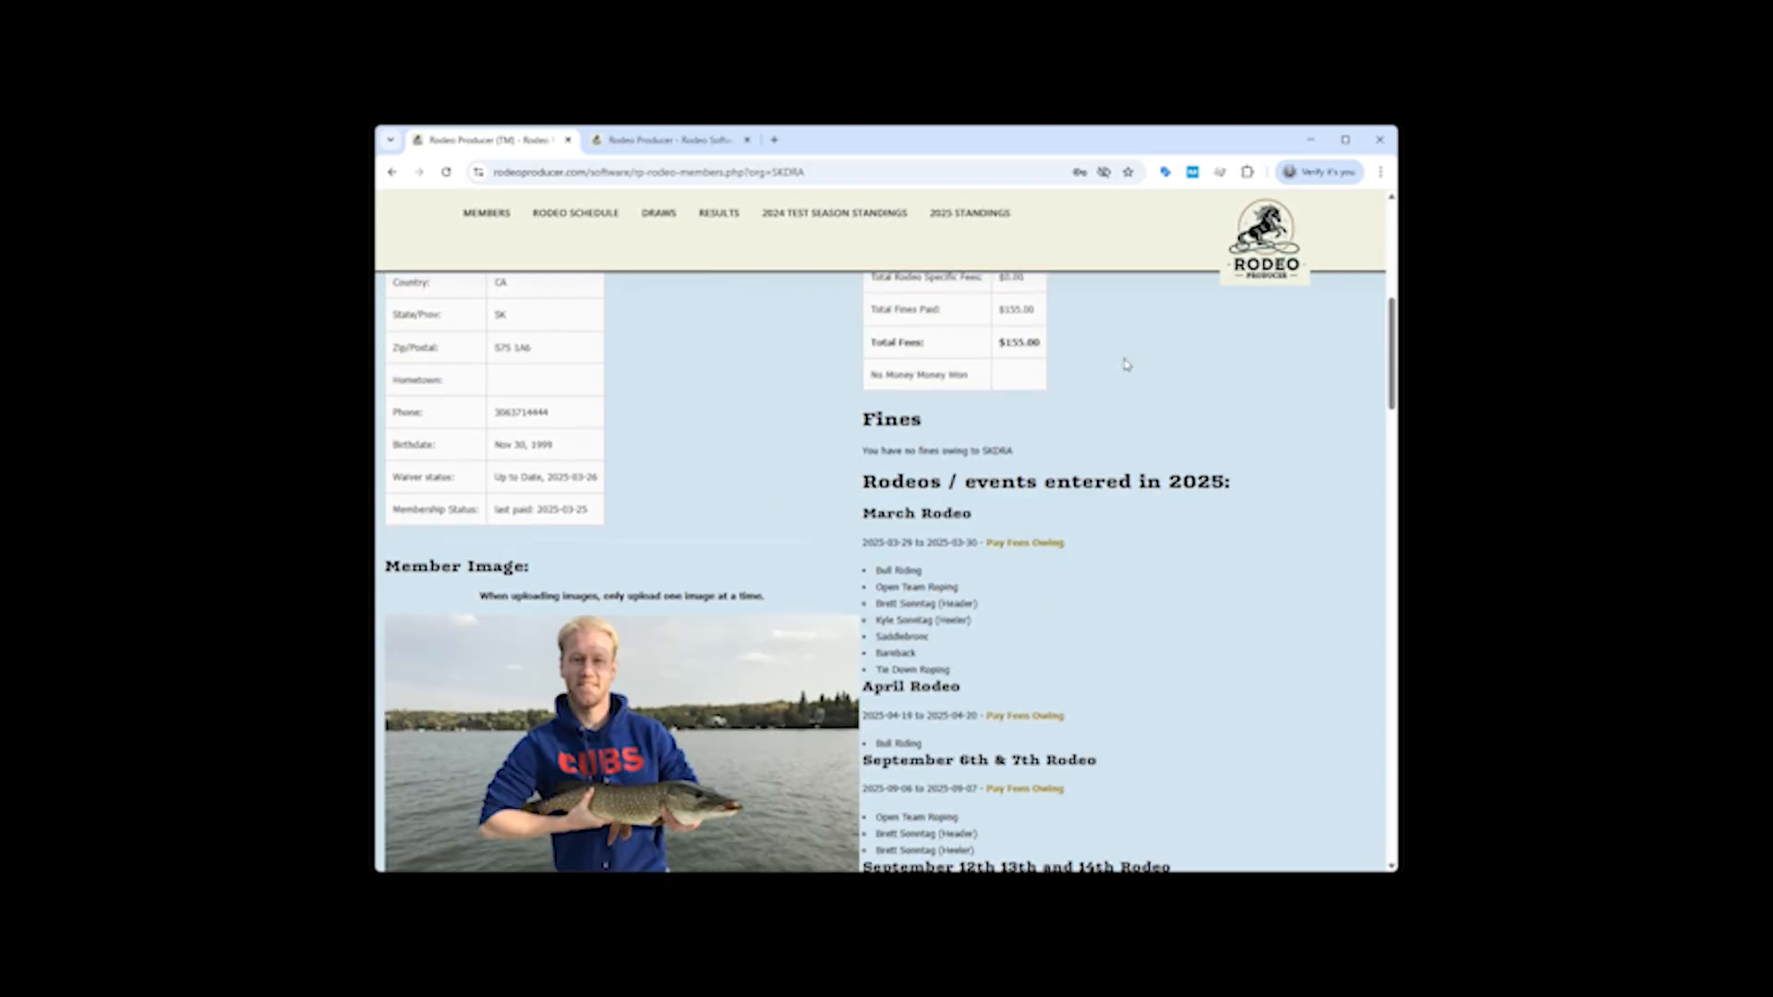
pyautogui.scroll(-2, 1125, 364)
pyautogui.scroll(-4, 572, 491)
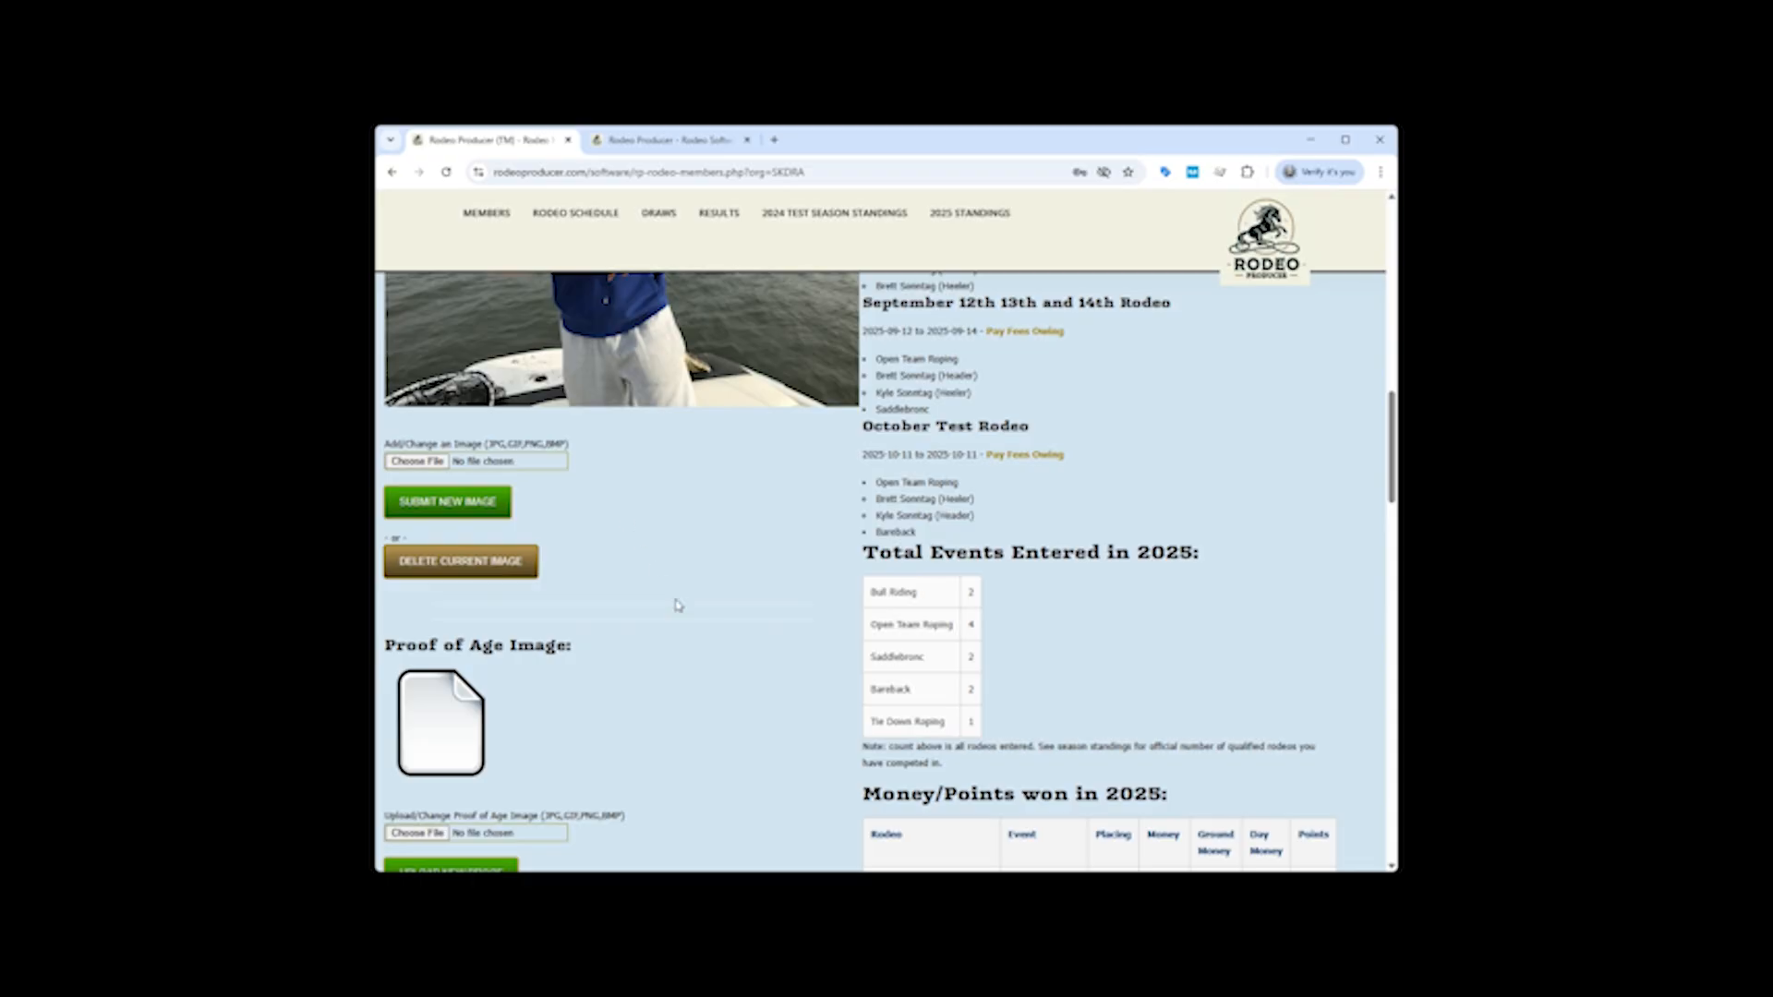
pyautogui.scroll(4, 678, 605)
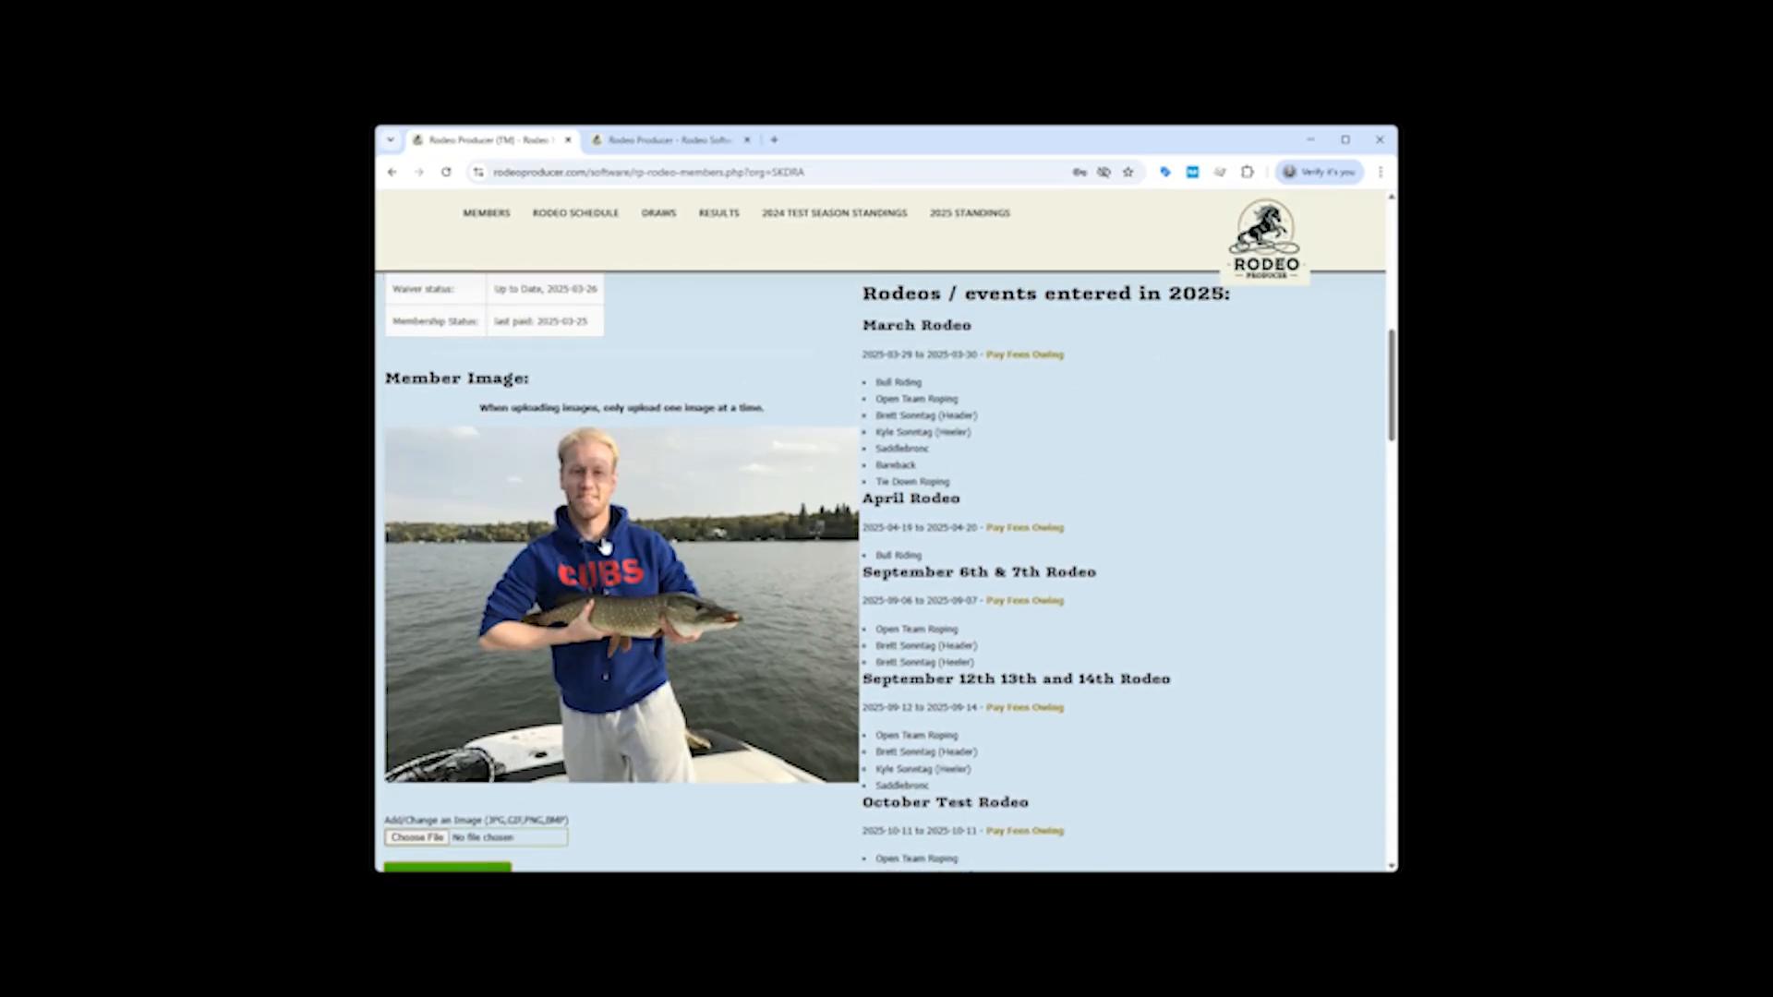
# Look through the upload sections for the proof of age, Eia (coggins) test and favorite rodeo images, and return to proof of age.
pyautogui.scroll(-6, 605, 545)
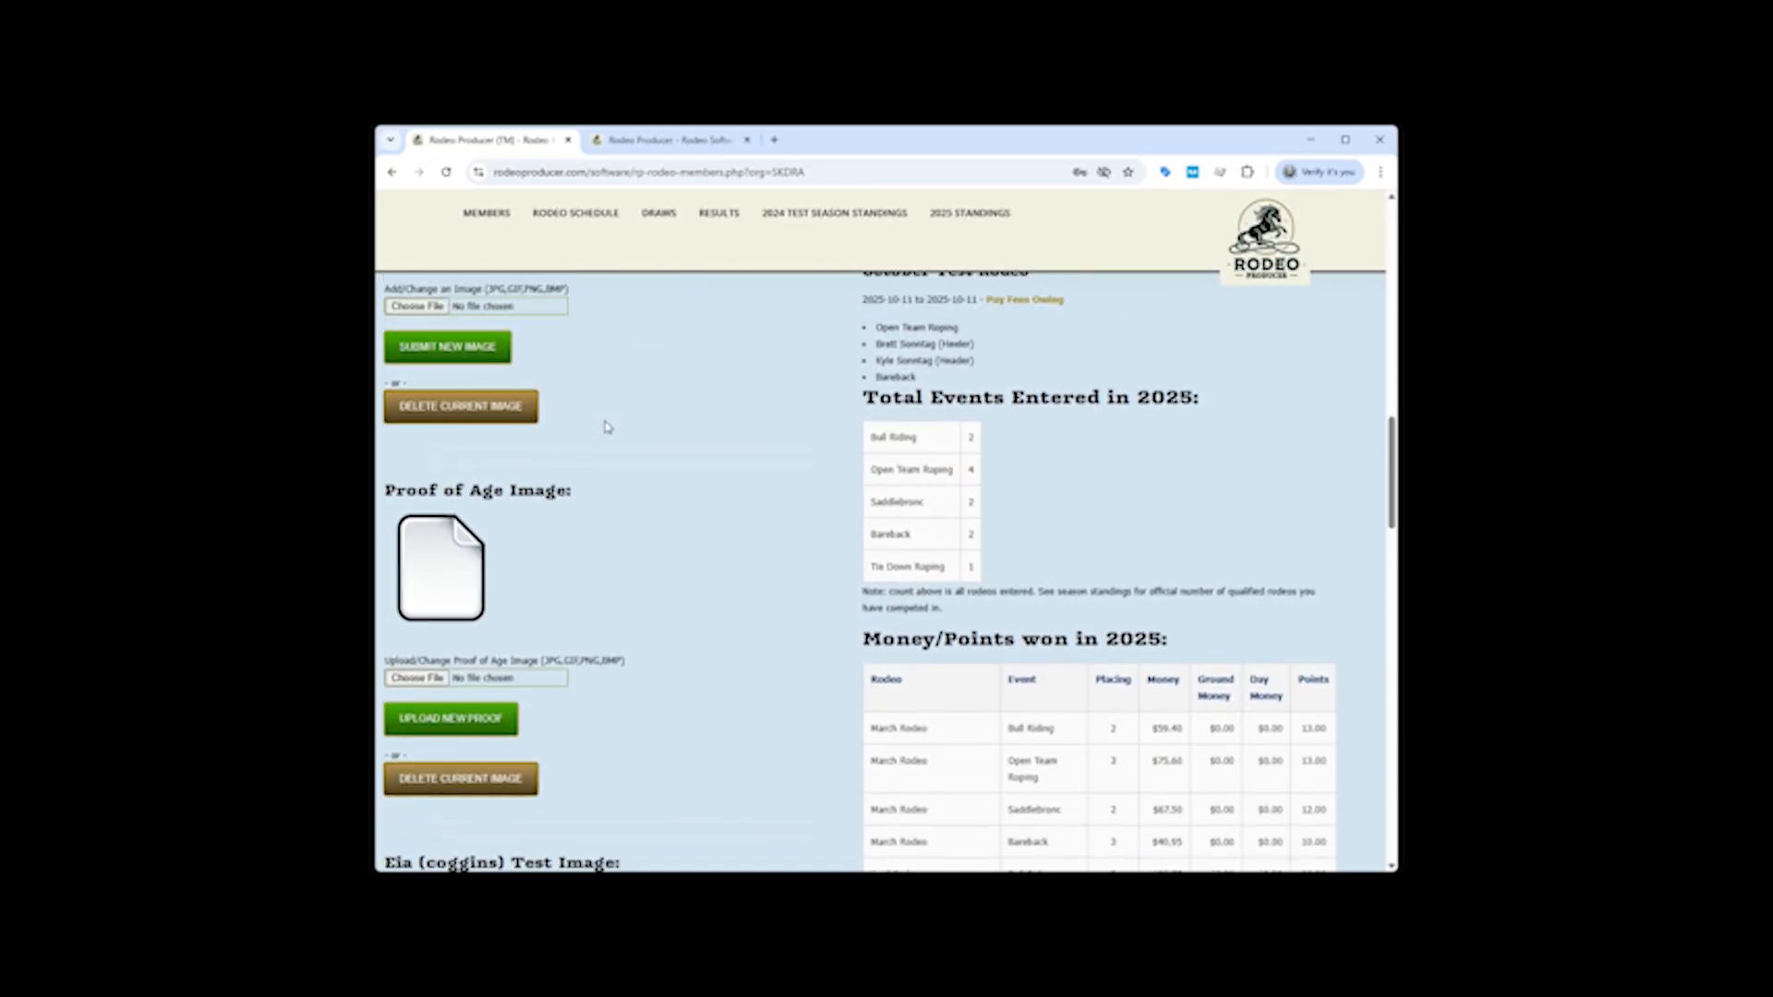
pyautogui.scroll(2, 605, 430)
pyautogui.scroll(-5, 591, 554)
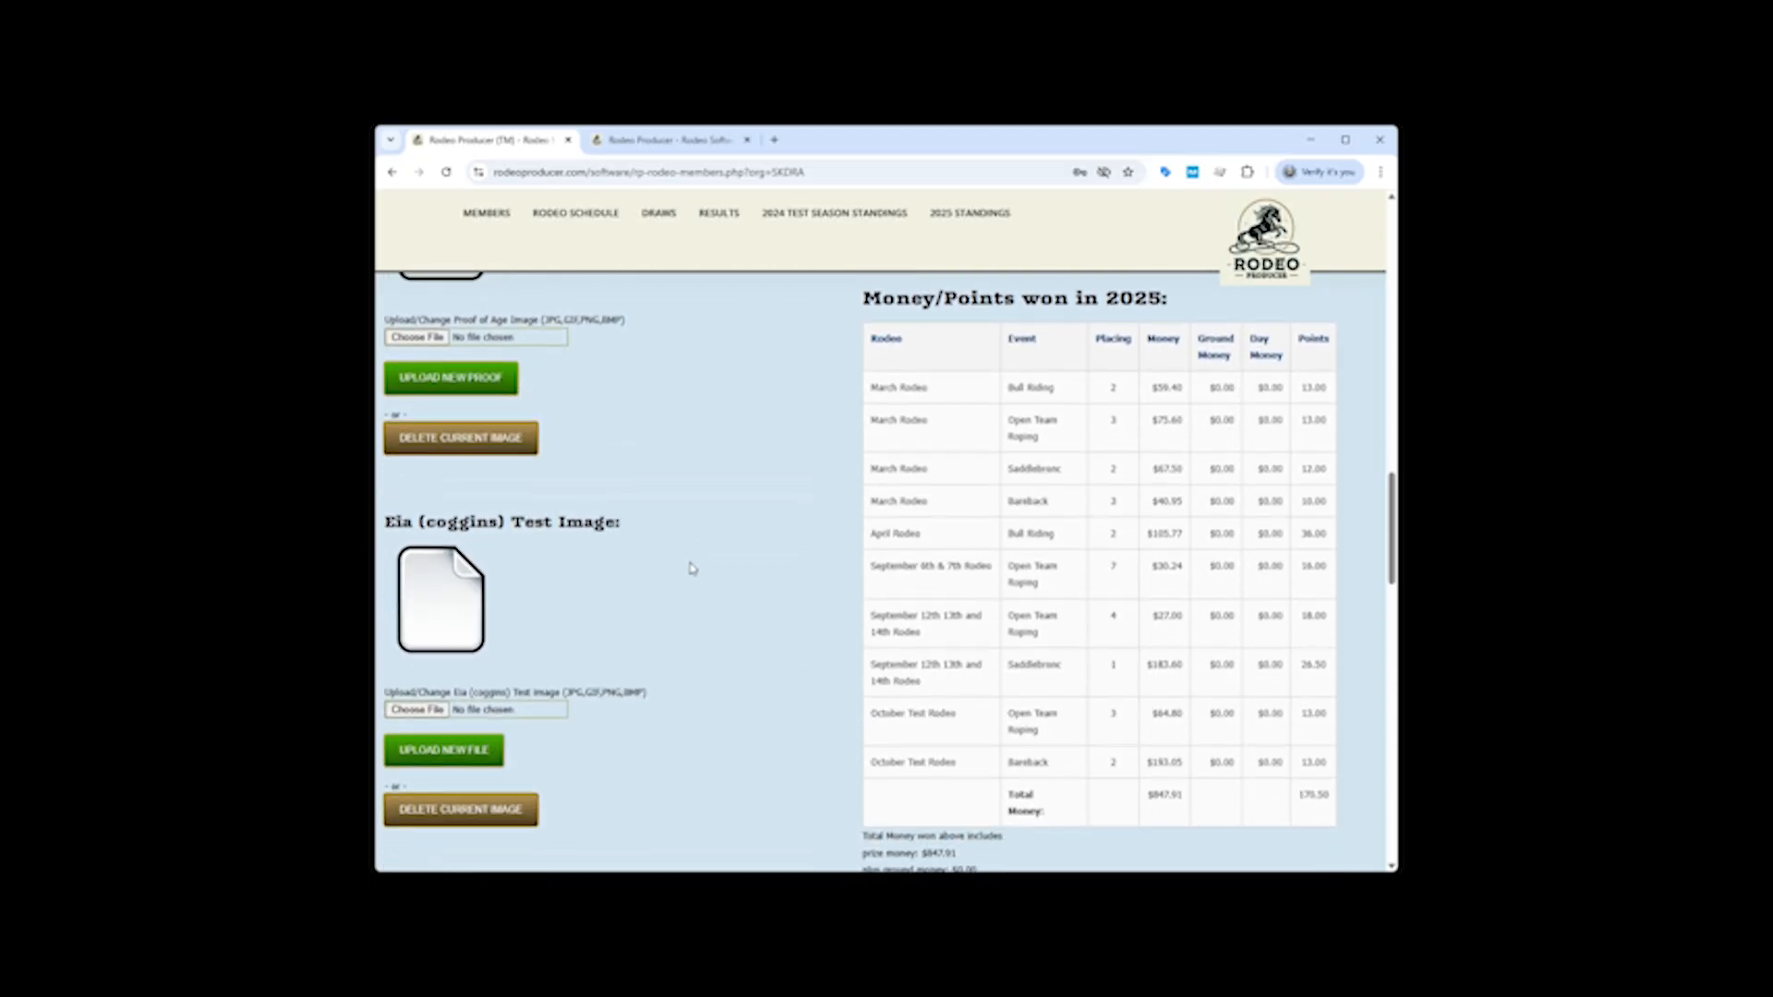
pyautogui.scroll(-3, 693, 569)
pyautogui.scroll(-2, 591, 572)
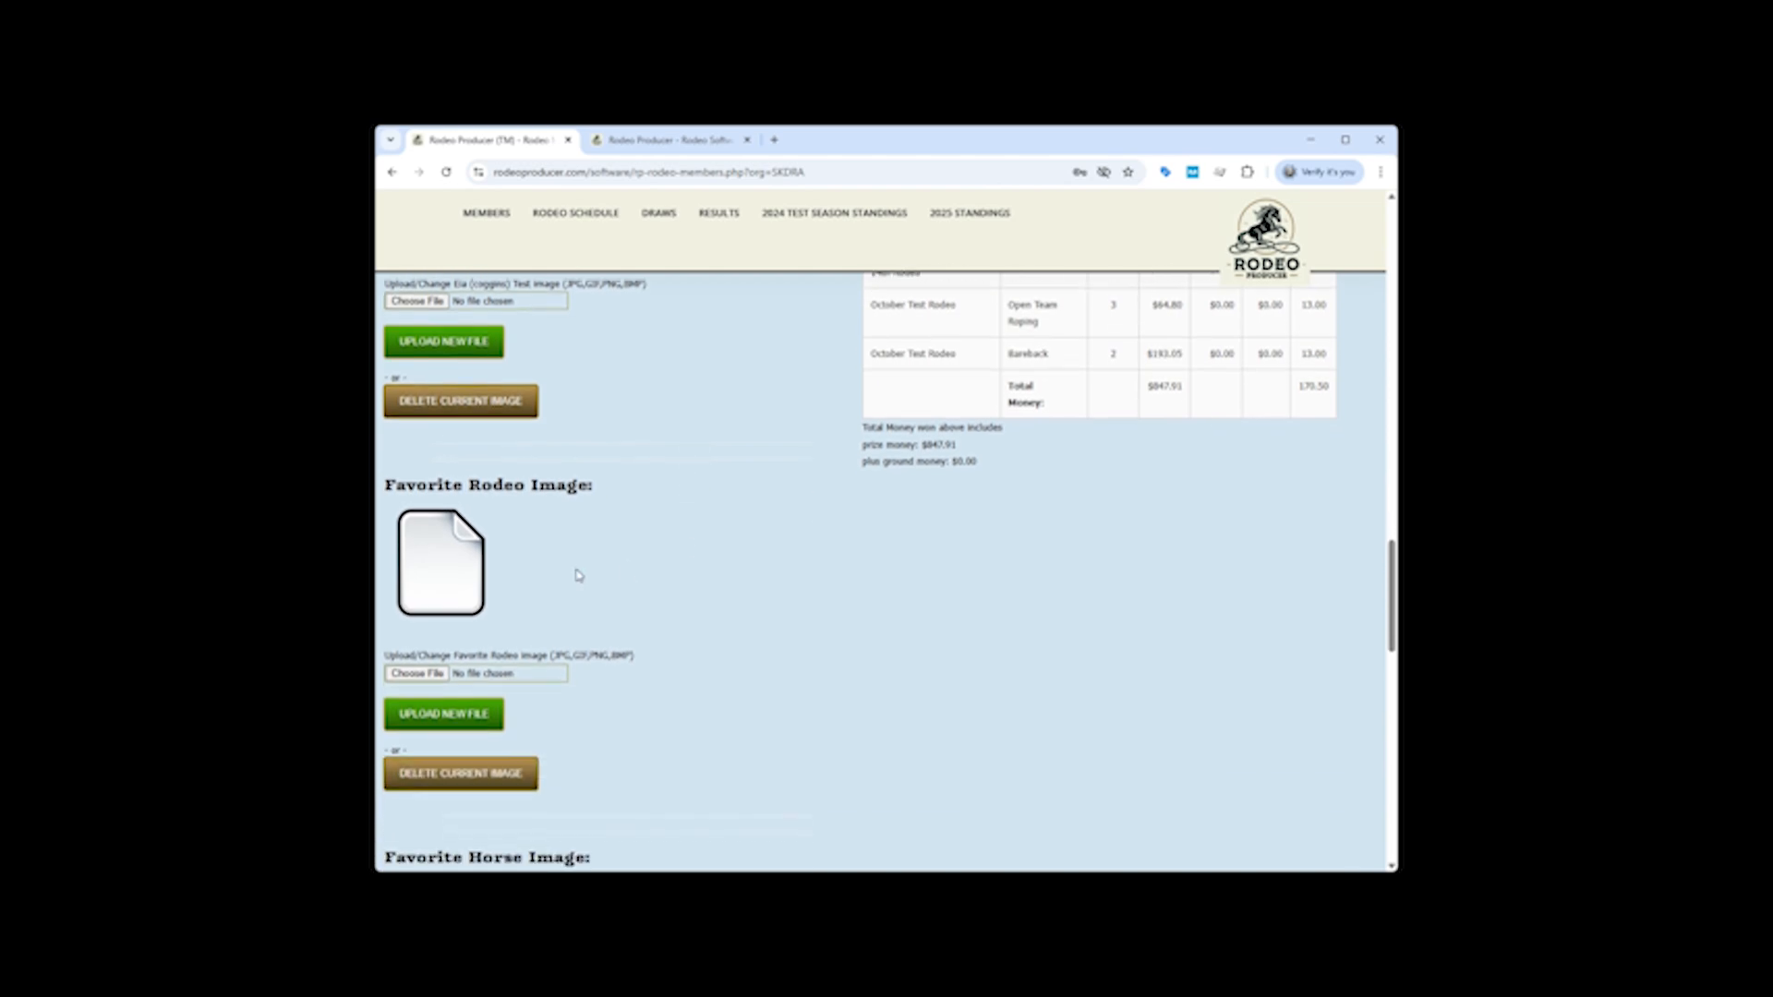
pyautogui.scroll(7, 647, 577)
pyautogui.scroll(4, 651, 578)
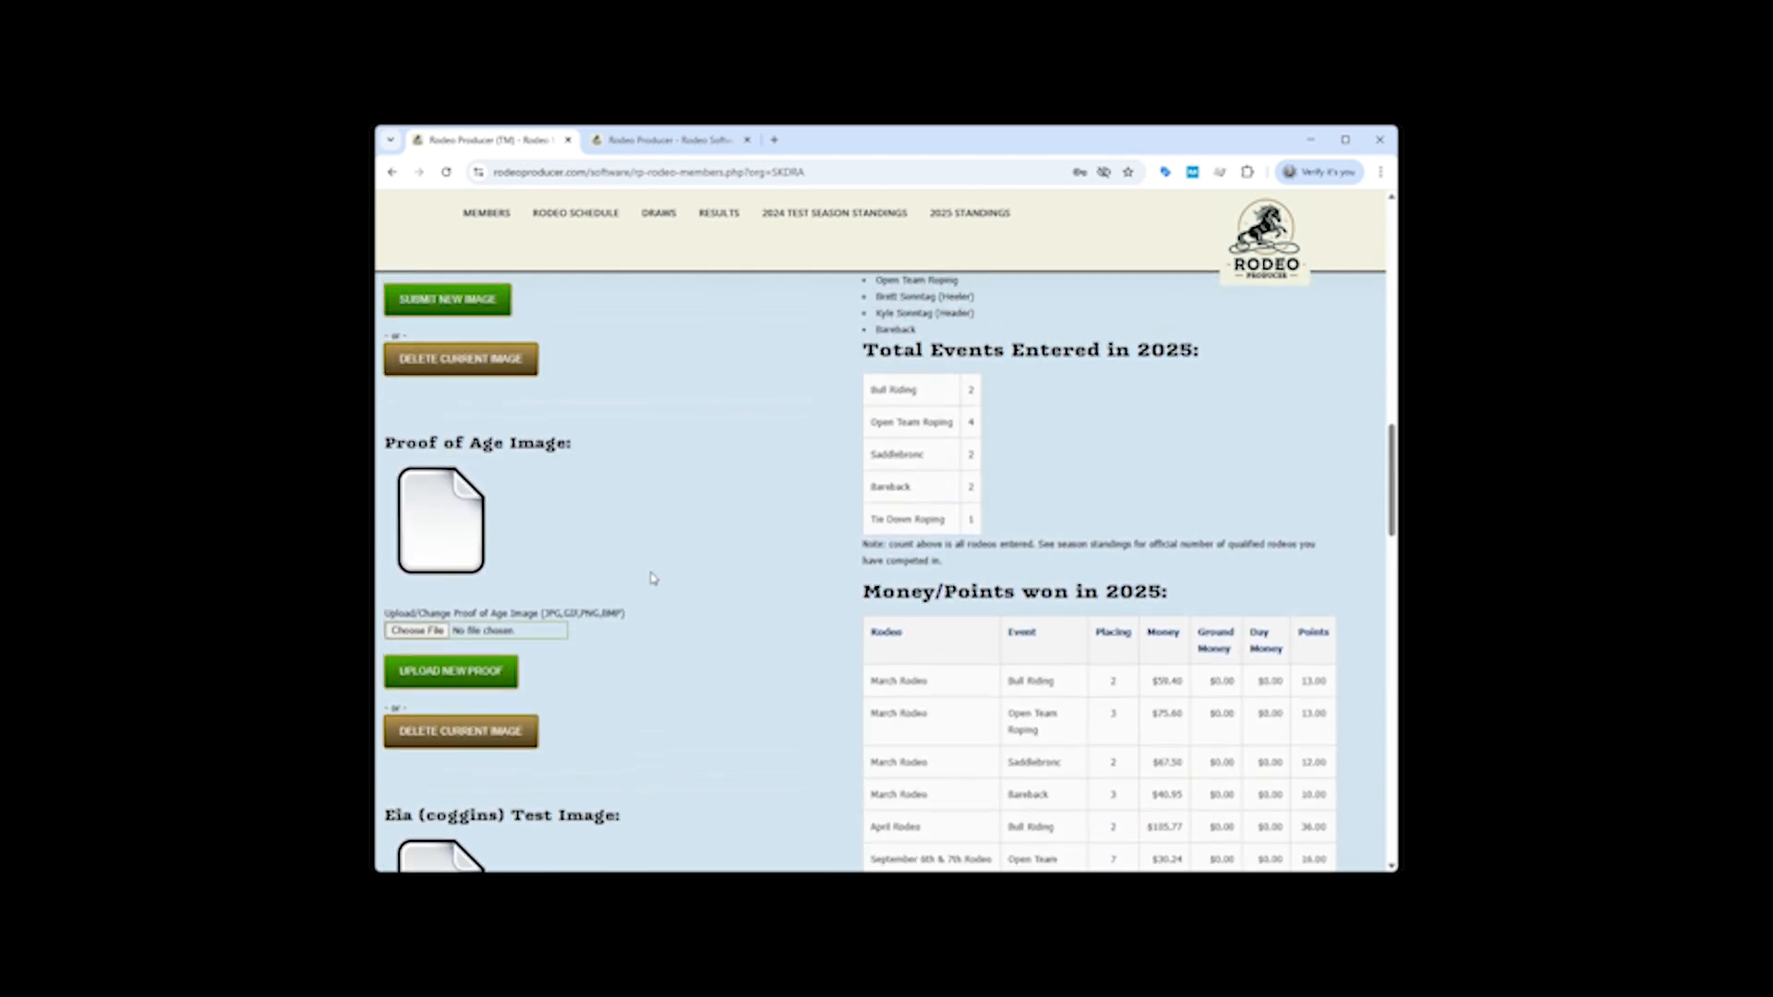
# Review the member's rodeos entered, total events and money/points won in 2025, and open the public 2025 standings.
pyautogui.scroll(3, 1108, 505)
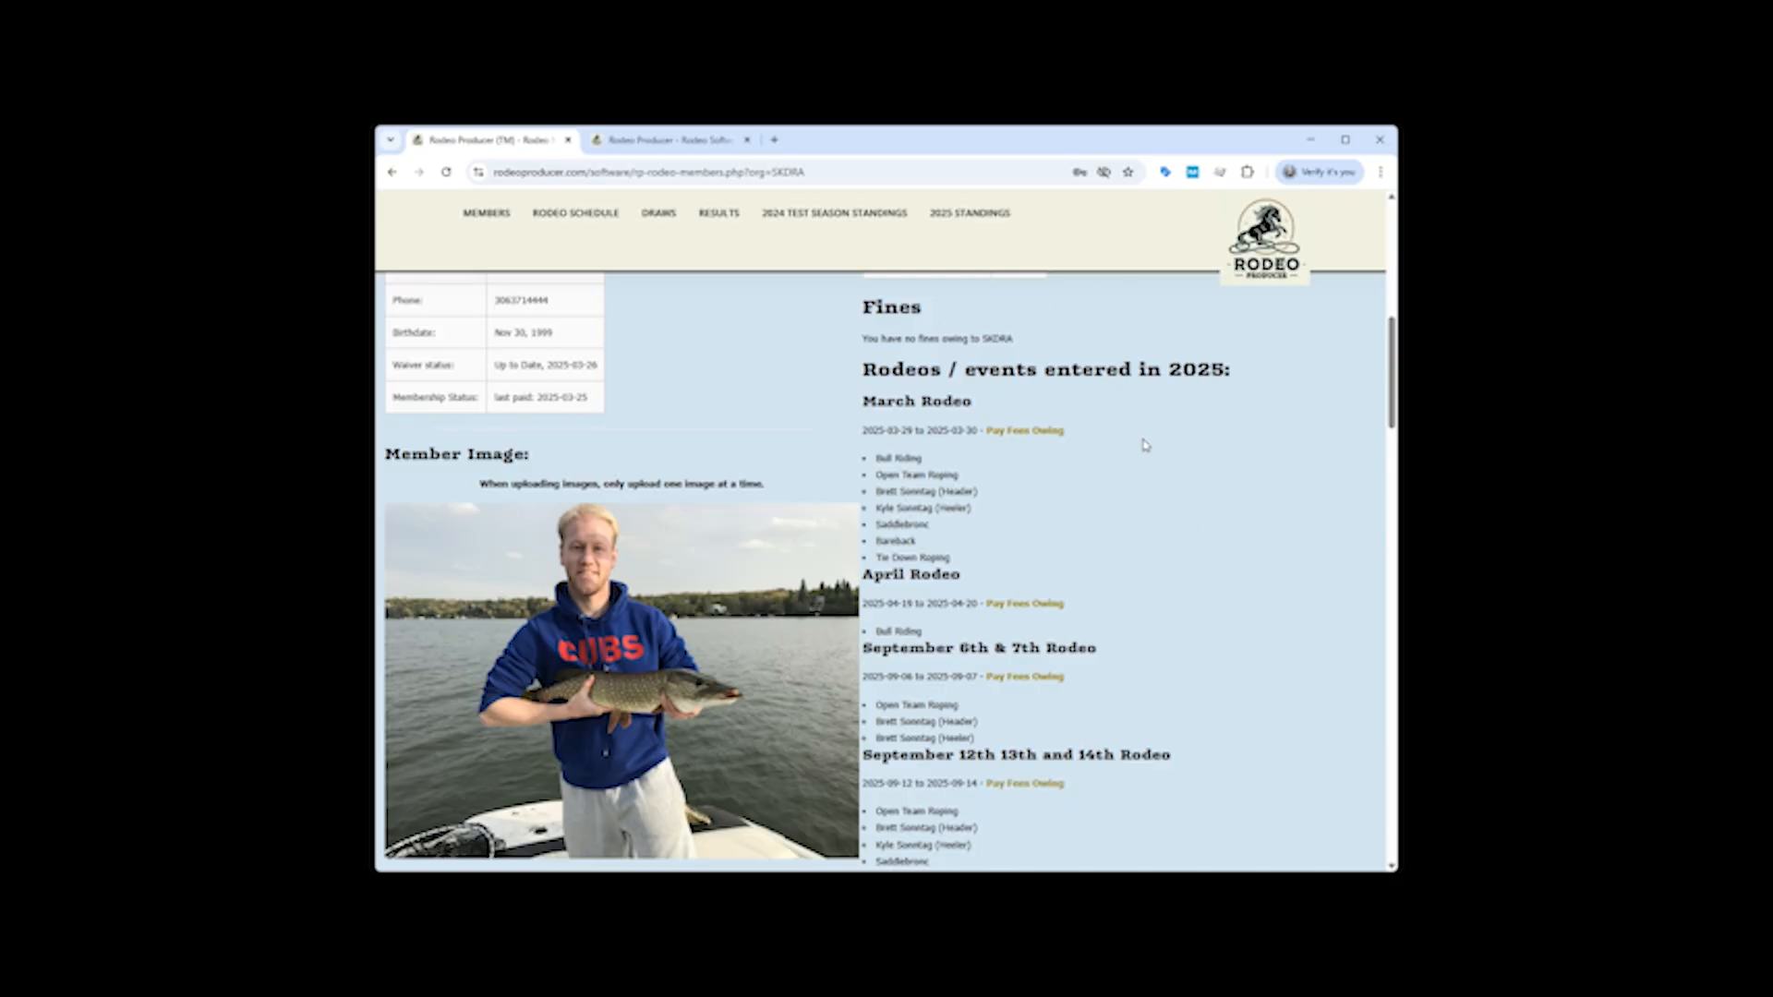
pyautogui.scroll(-8, 1145, 443)
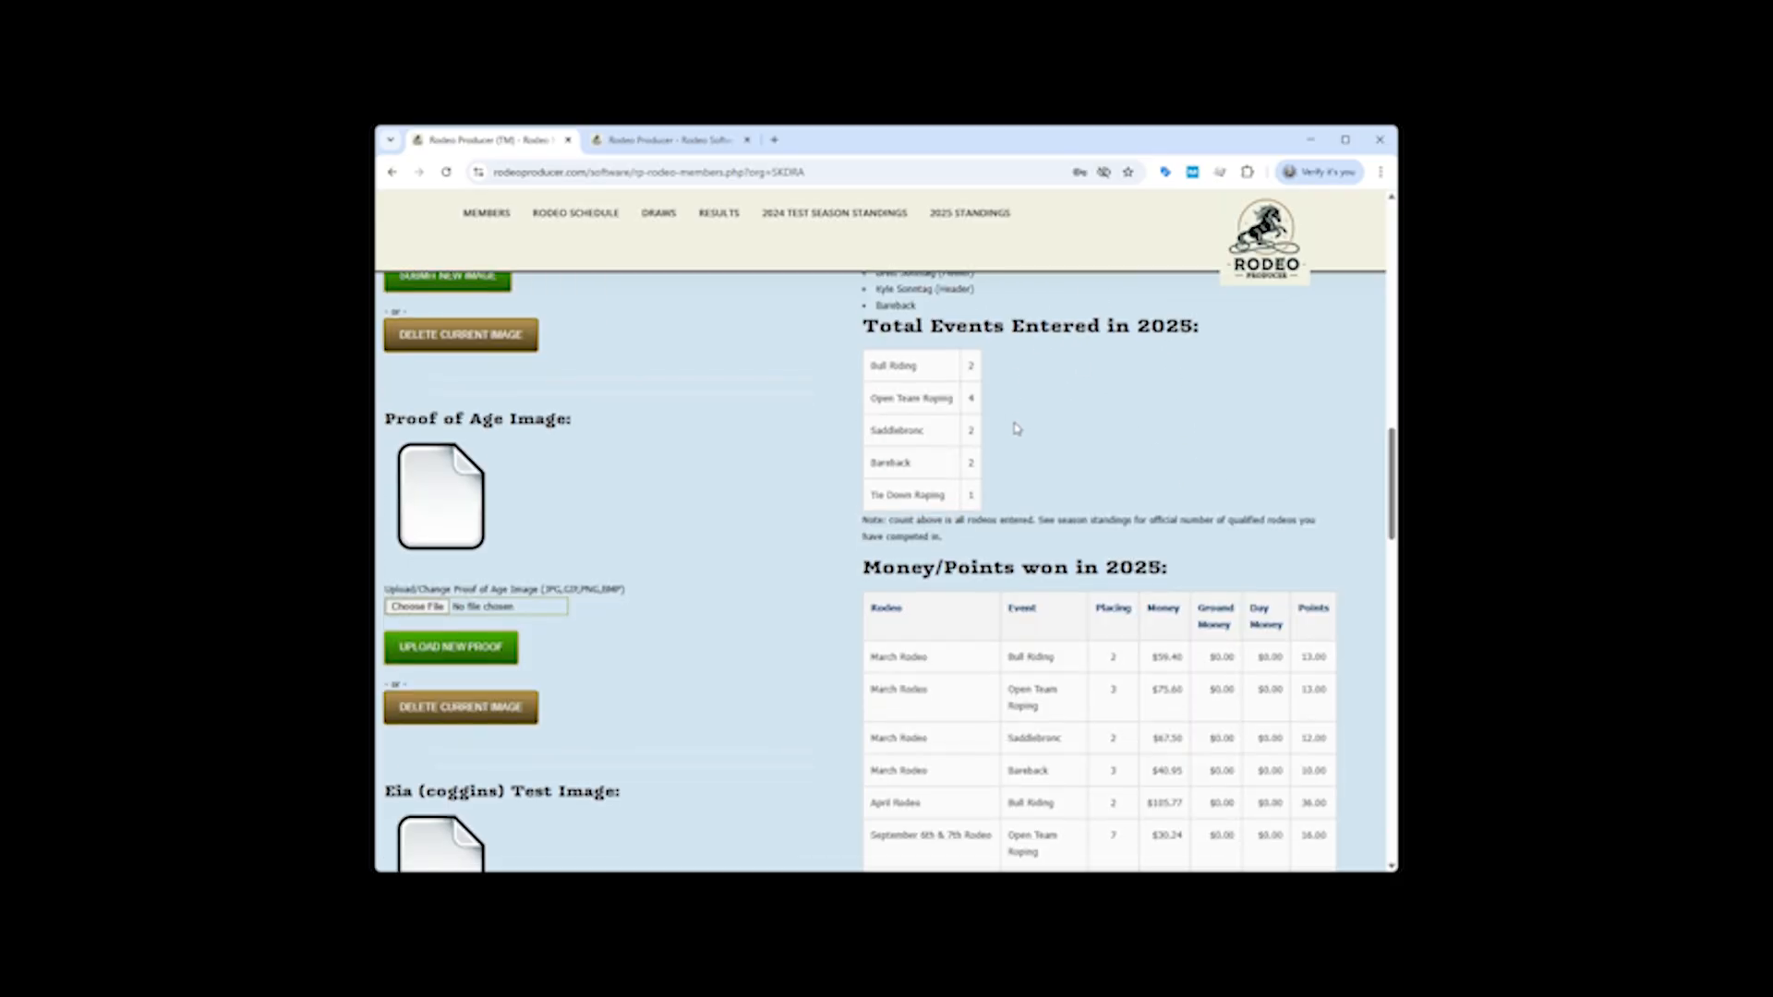
pyautogui.scroll(-1, 1029, 512)
pyautogui.scroll(-3, 1029, 513)
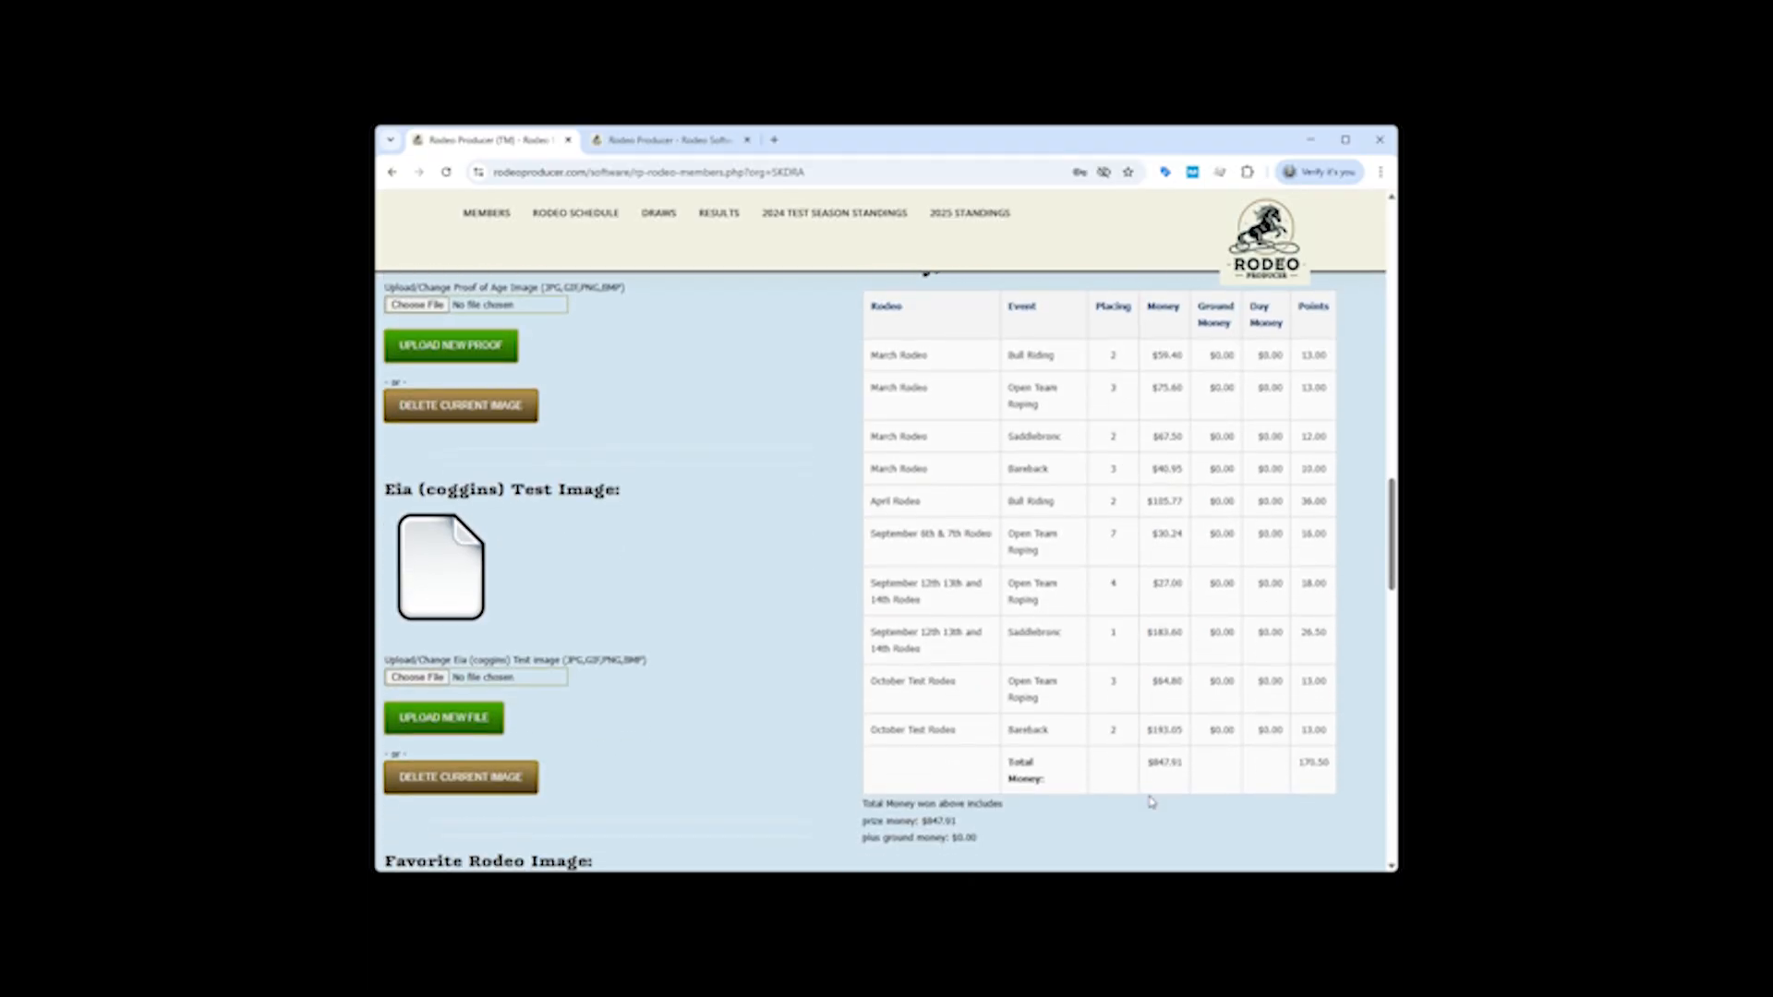
pyautogui.scroll(-4, 1150, 819)
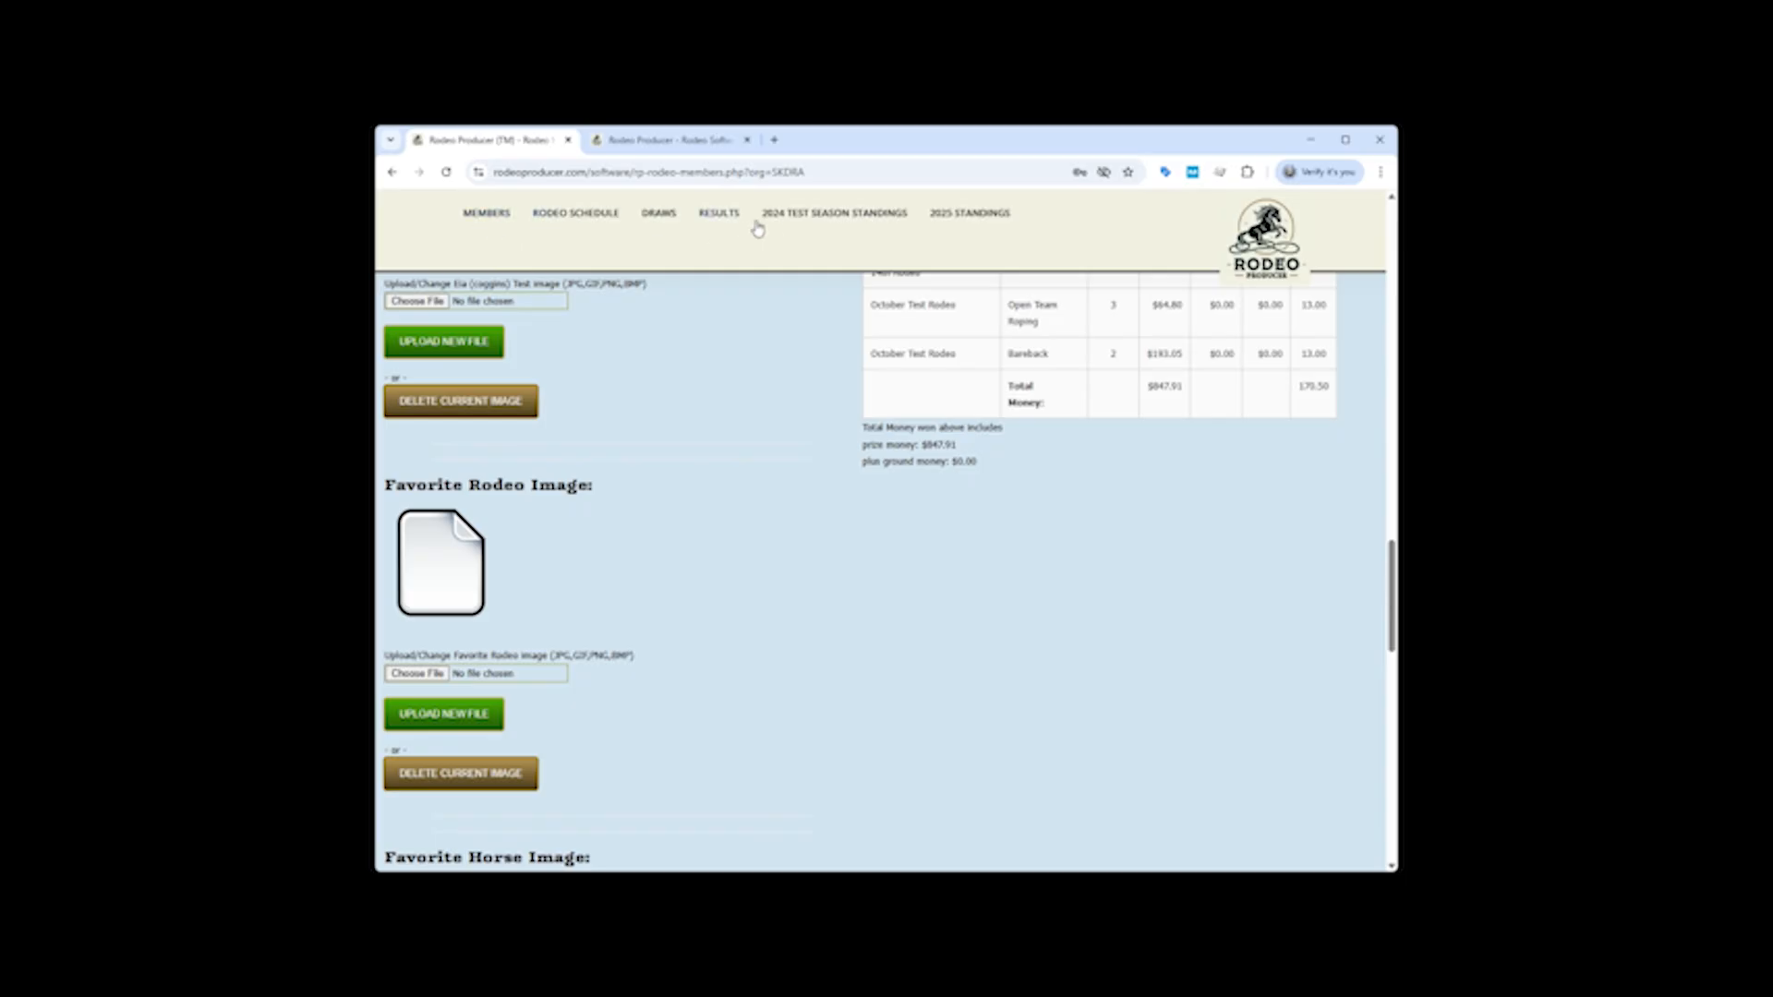
pyautogui.click(956, 215)
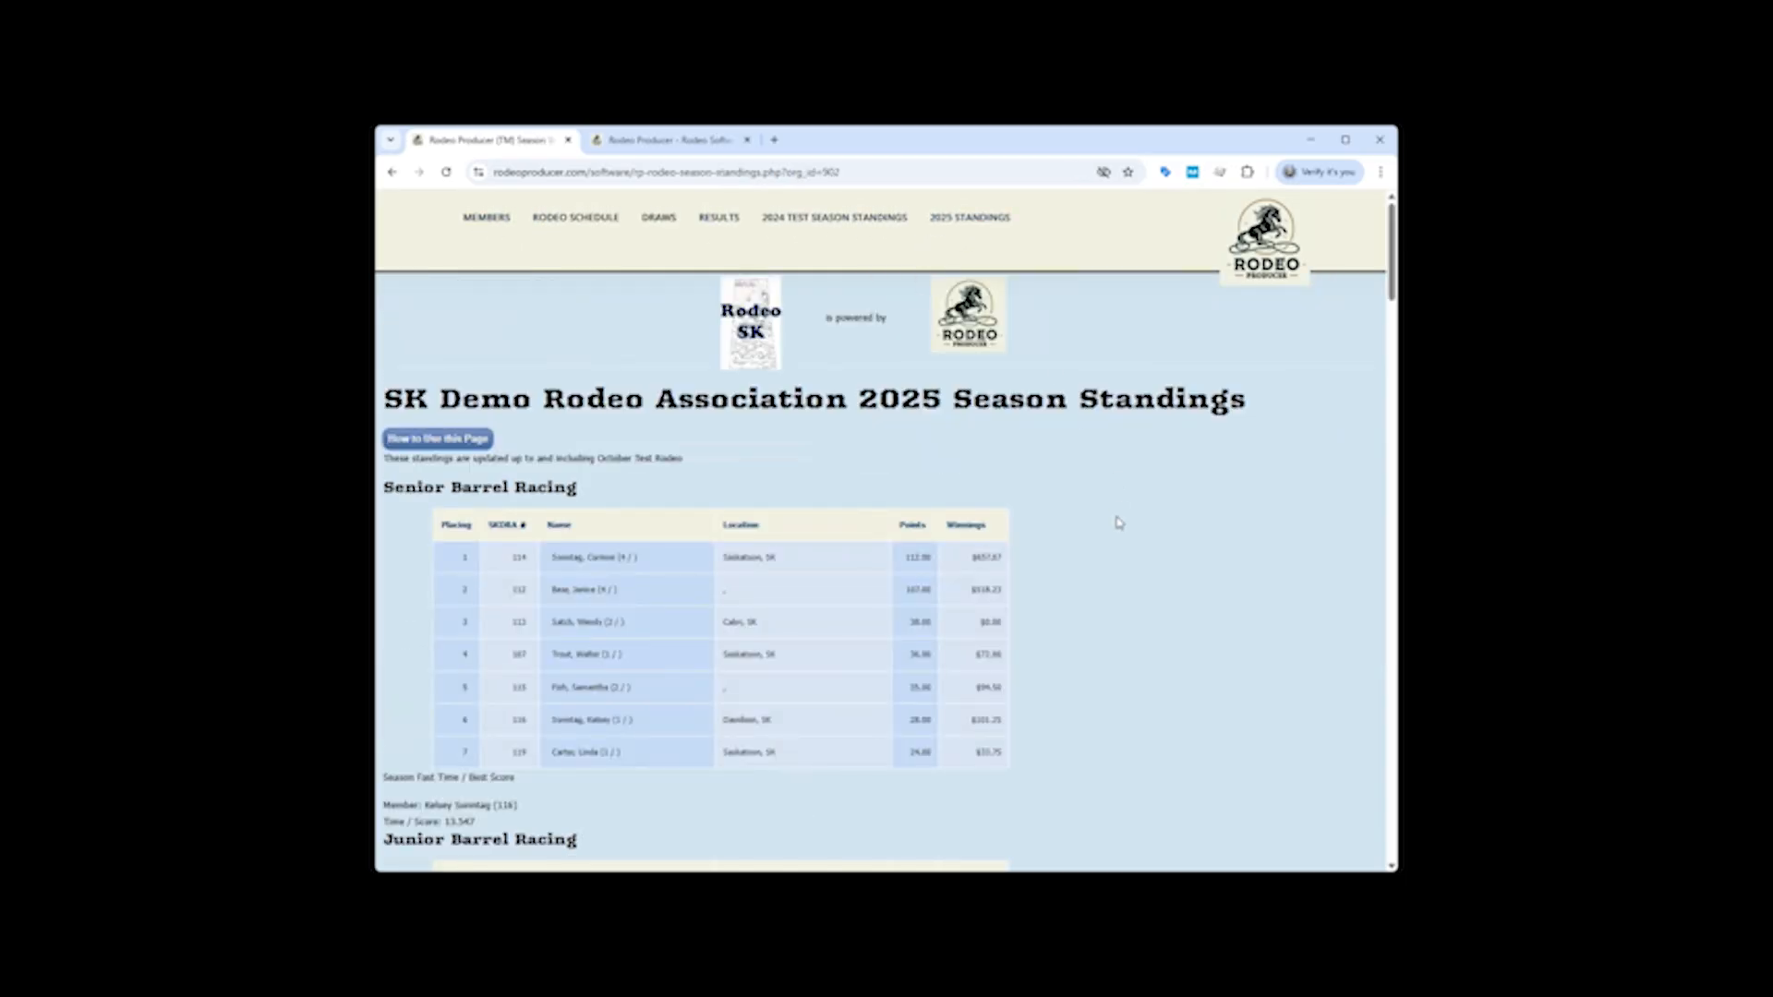